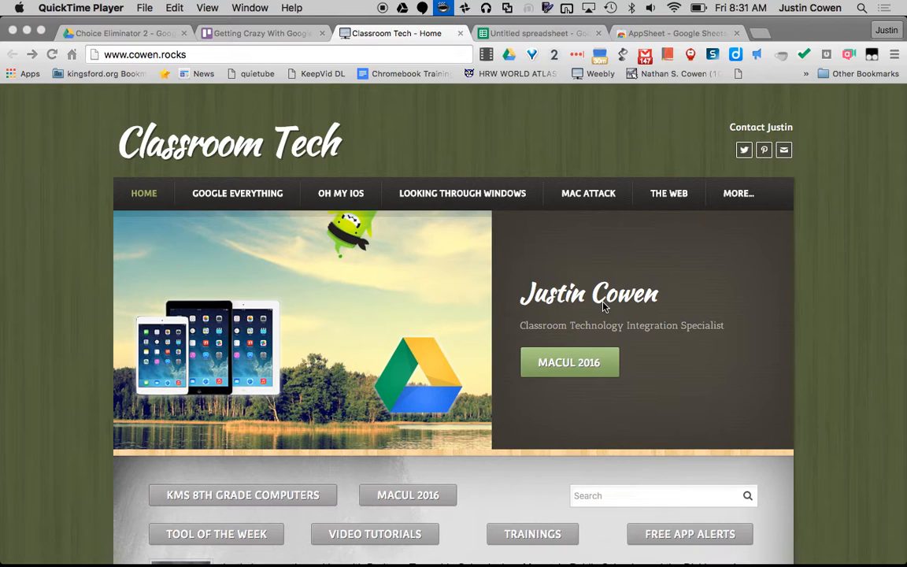
Open the MACUL 2016 page of the Classroom Tech site and find the Getting Crazy With Google Add-Ons session
{"action": "left_click", "coordinate": [567, 408]}
{"action": "left_click", "coordinate": [536, 376]}
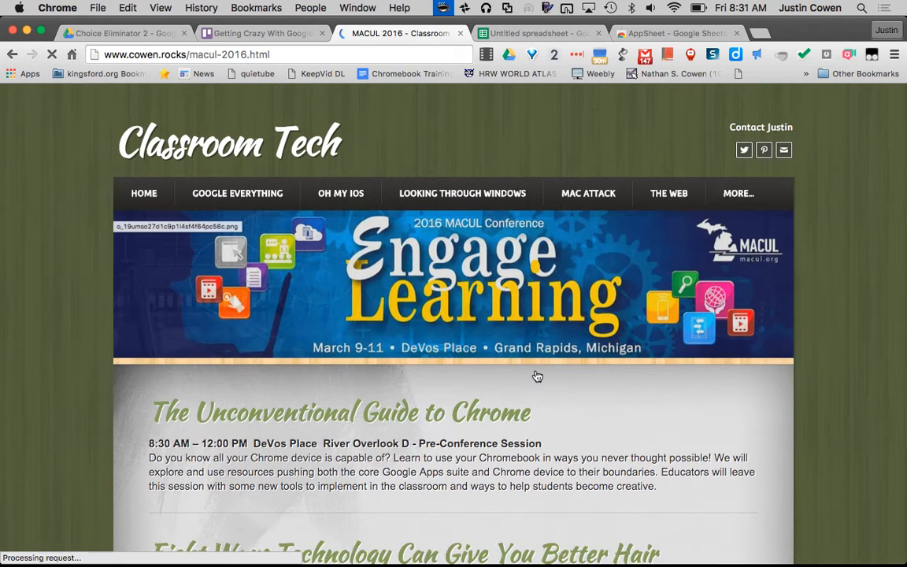
{"action": "scroll", "coordinate": [536, 375], "scroll_direction": "down", "scroll_amount": 1}
{"action": "scroll", "coordinate": [536, 375], "scroll_direction": "down", "scroll_amount": 2}
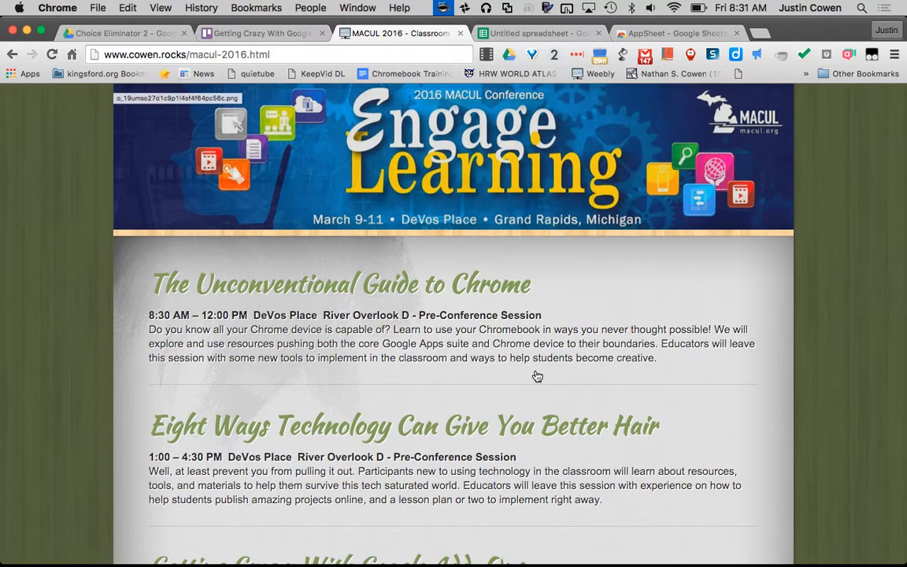
{"action": "scroll", "coordinate": [536, 374], "scroll_direction": "down", "scroll_amount": 2}
{"action": "scroll", "coordinate": [524, 371], "scroll_direction": "down", "scroll_amount": 4}
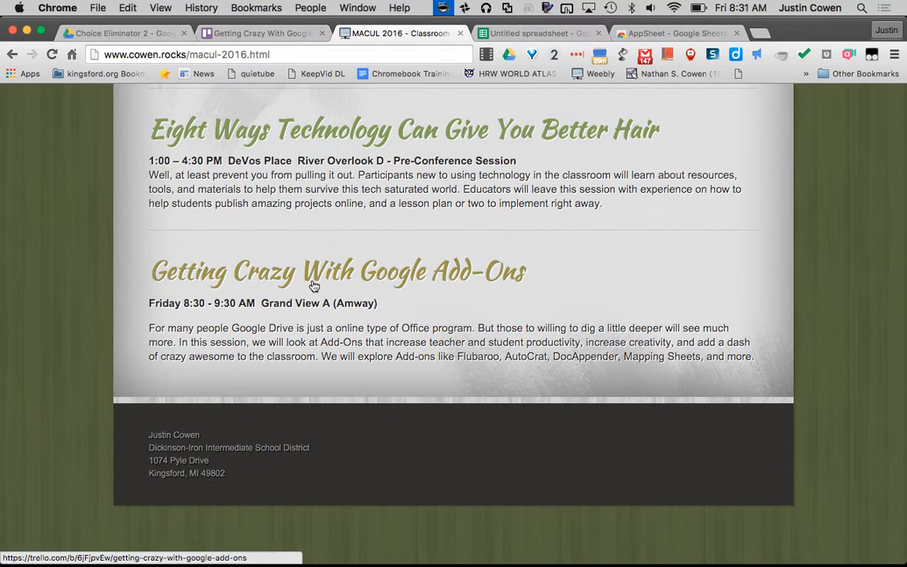
Close the Classroom Tech, untitled spreadsheet and AppSheet pages, keeping the Choice Eliminator 2 folder and the Trello board open
{"action": "left_click", "coordinate": [461, 33]}
{"action": "left_click", "coordinate": [462, 33]}
{"action": "left_click", "coordinate": [461, 33]}
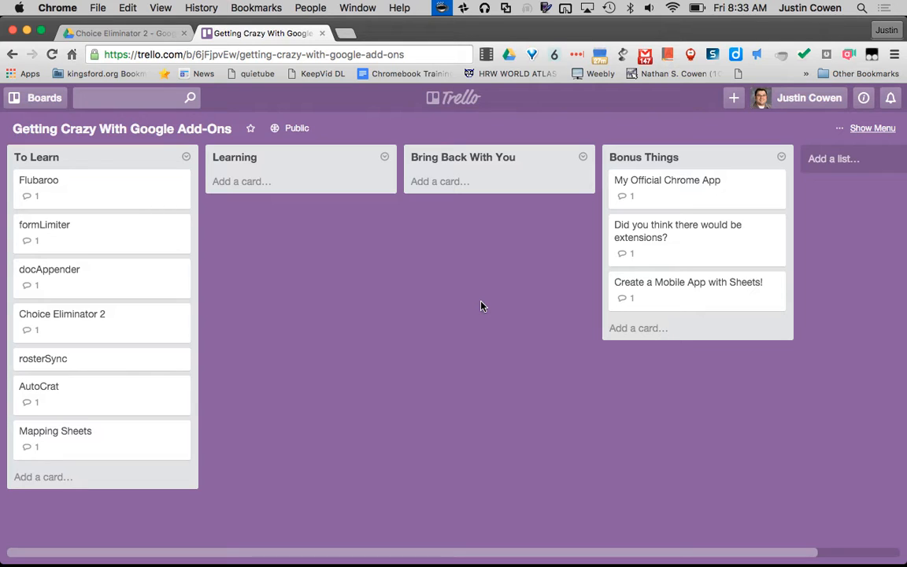
View the My Official Chrome App card in the Bonus Things list and close it
{"action": "left_click", "coordinate": [676, 196]}
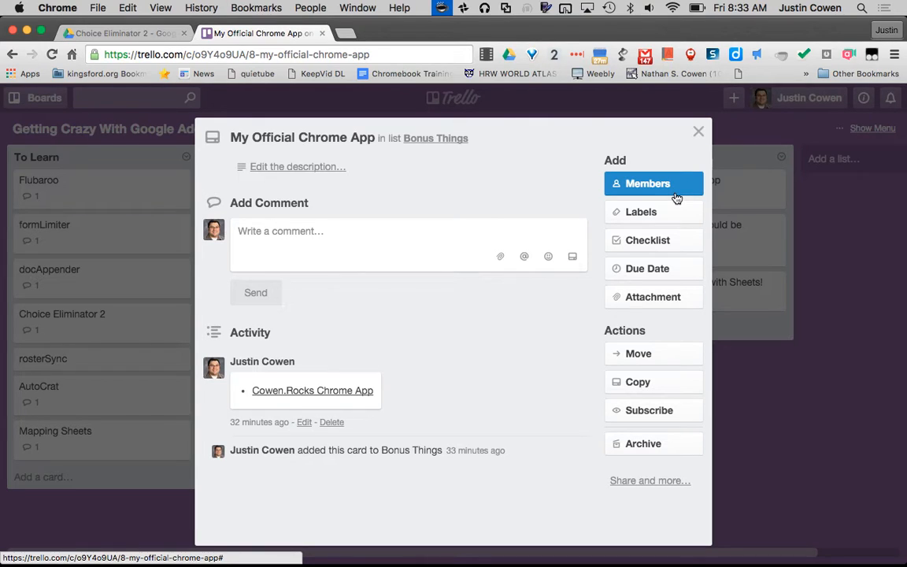
{"action": "left_click", "coordinate": [130, 325]}
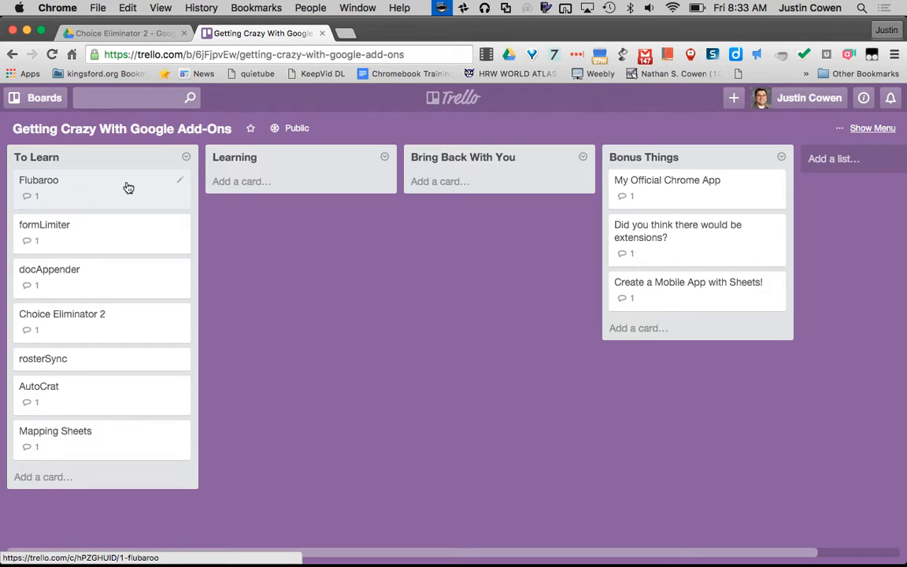
Open the McRib example form linked in the Flubaroo card of the To Learn list
{"action": "left_click", "coordinate": [128, 188]}
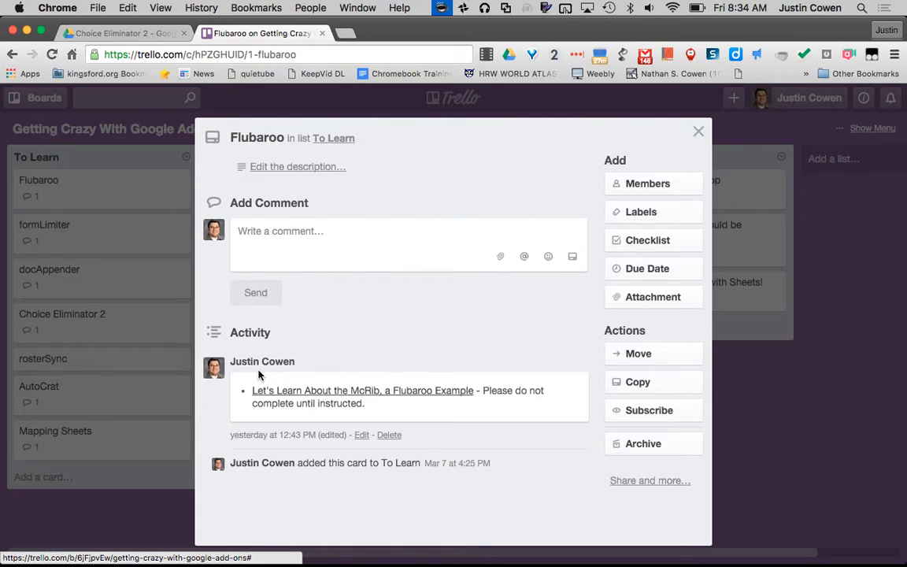
{"action": "left_click", "coordinate": [279, 391]}
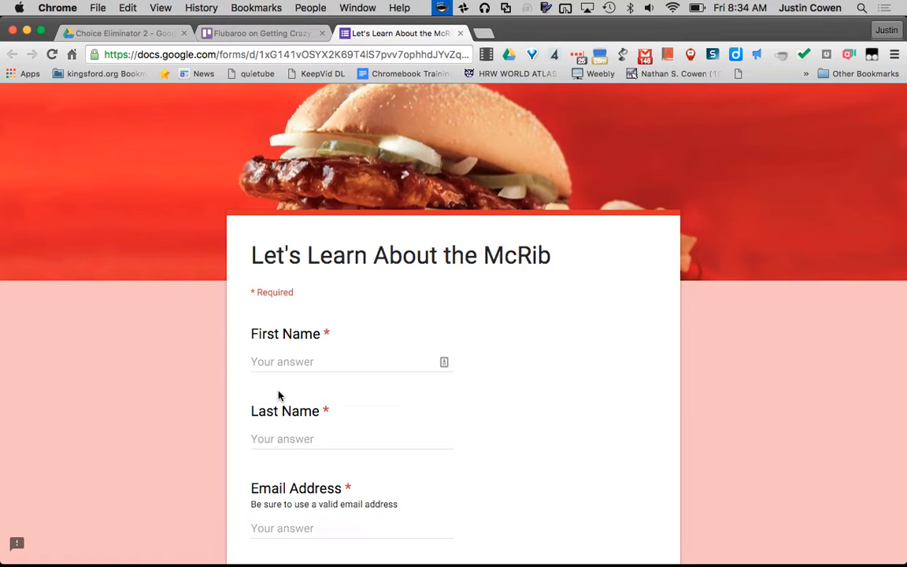
{"action": "scroll", "coordinate": [277, 389], "scroll_direction": "down", "scroll_amount": 5}
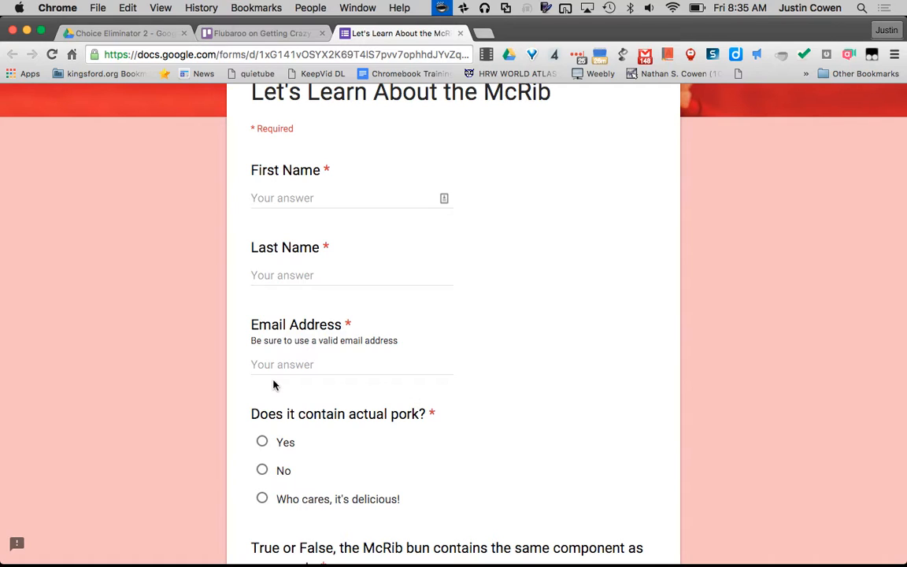
Switch to Google Drive and open Let's Learn About the McRib (Responses) from the Flubaroo folder in Getting Crazy With Google Add-Ons
{"action": "left_click", "coordinate": [125, 33]}
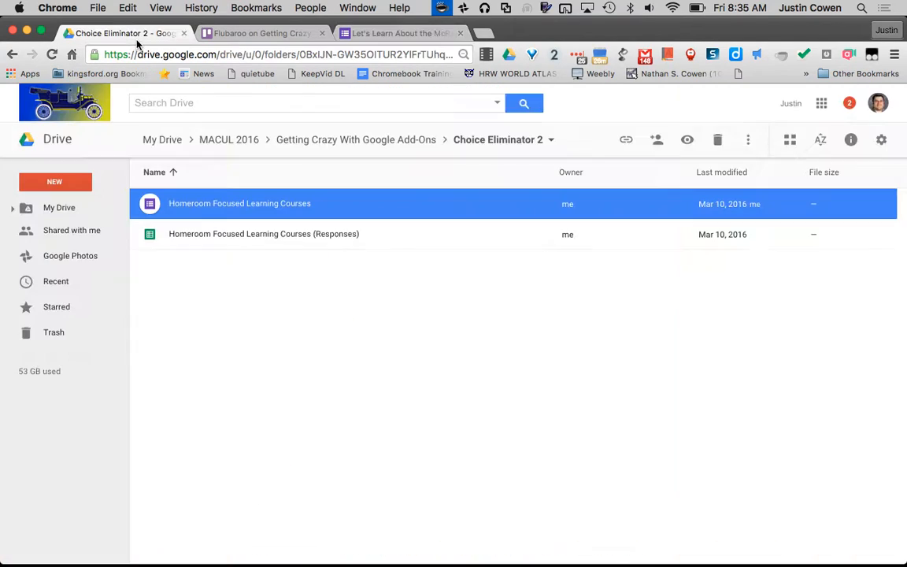
{"action": "left_click", "coordinate": [302, 139]}
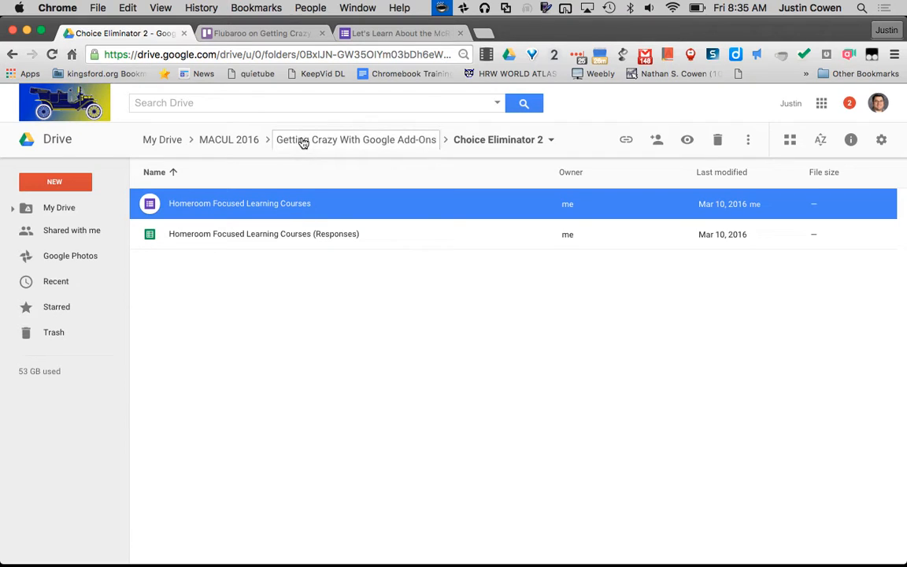
{"action": "double_click", "coordinate": [221, 297]}
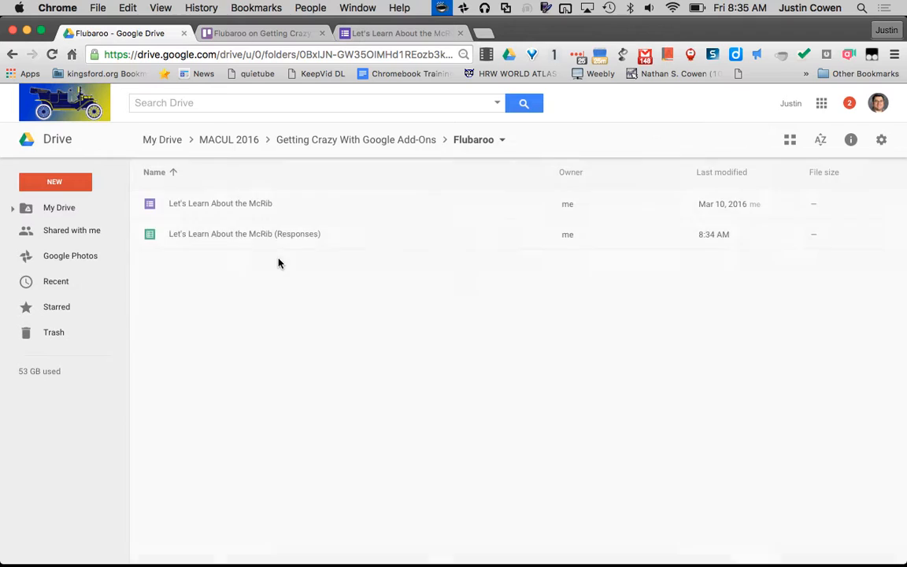
{"action": "double_click", "coordinate": [283, 244]}
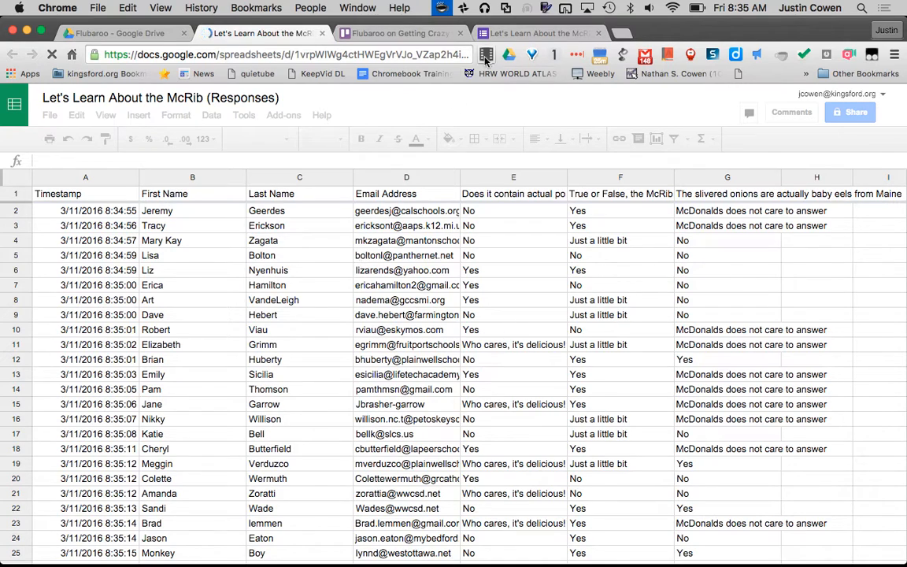
Return to the Let's Learn About the McRib form and enter ANSWER as first name and KEY as last name
{"action": "left_click", "coordinate": [535, 33]}
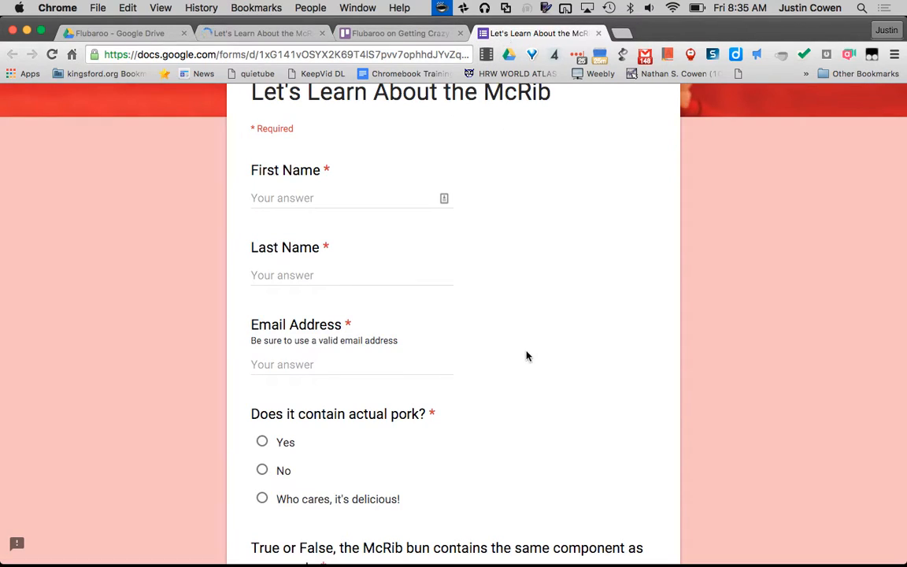
{"action": "scroll", "coordinate": [526, 353], "scroll_direction": "up", "scroll_amount": 3}
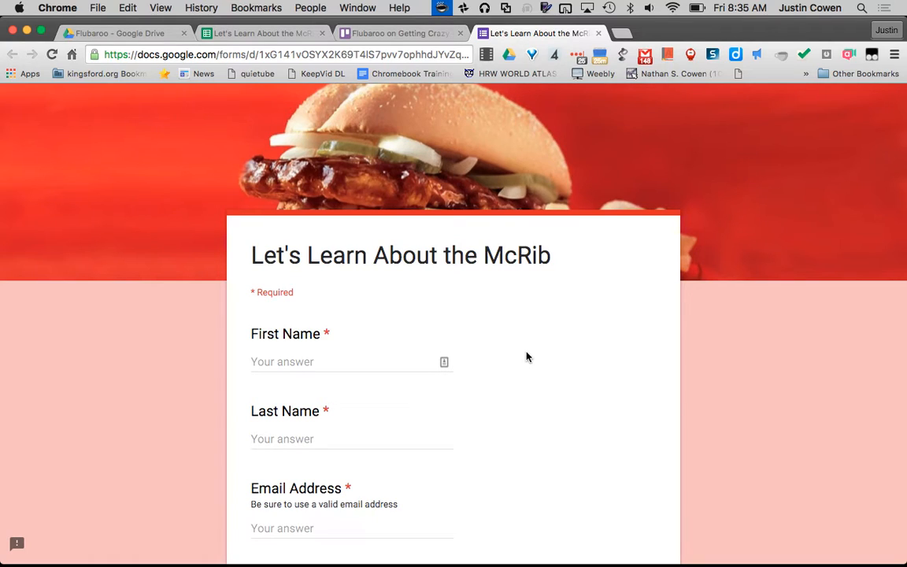
{"action": "scroll", "coordinate": [527, 356], "scroll_direction": "down", "scroll_amount": 4}
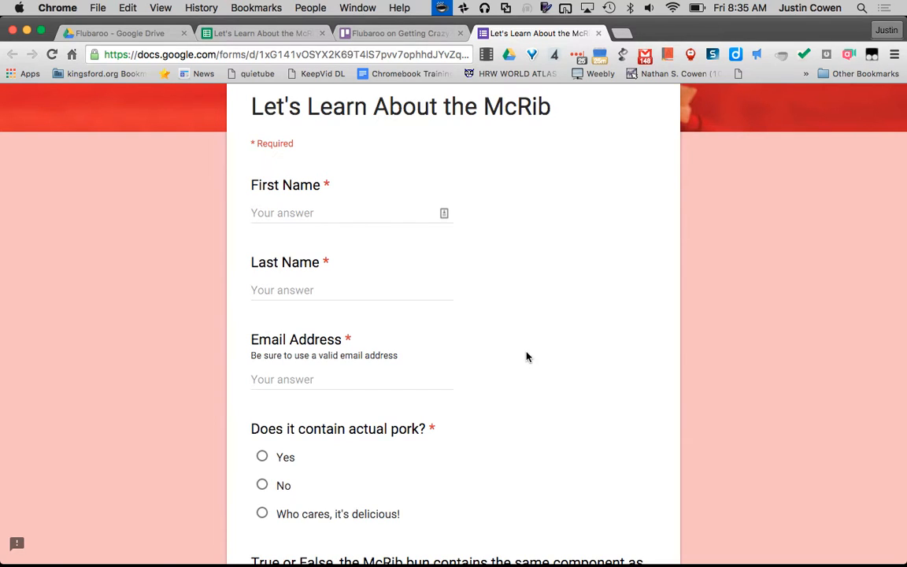
{"action": "scroll", "coordinate": [526, 356], "scroll_direction": "down", "scroll_amount": 1}
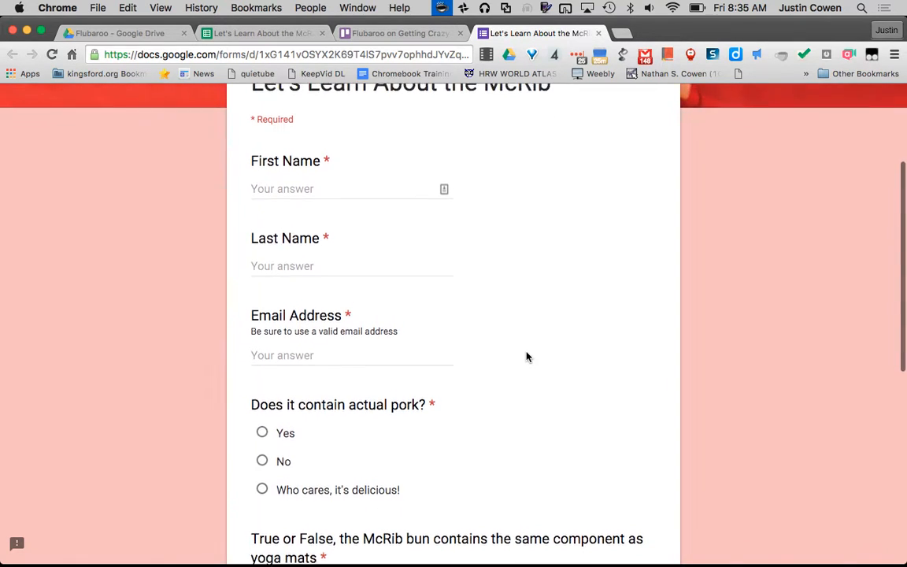
{"action": "scroll", "coordinate": [526, 356], "scroll_direction": "up", "scroll_amount": 2}
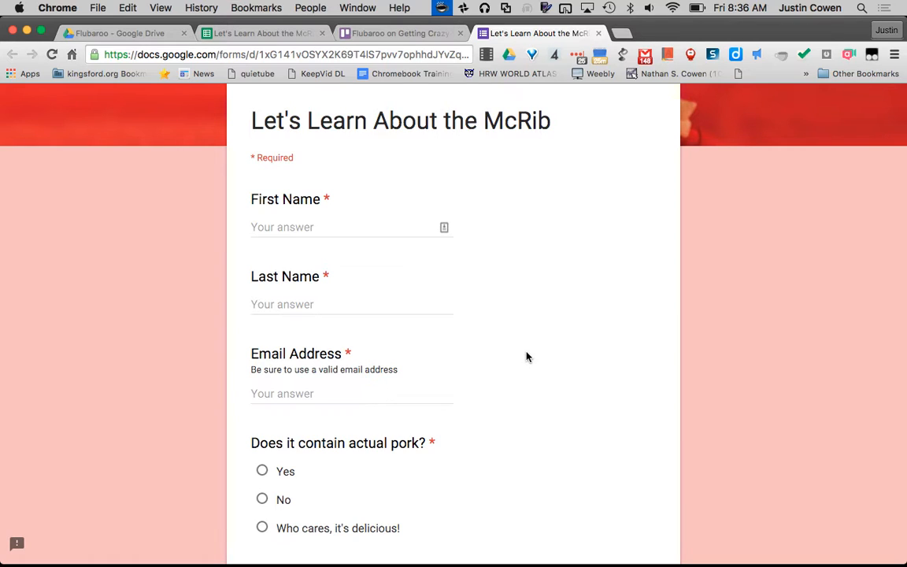
{"action": "scroll", "coordinate": [527, 356], "scroll_direction": "up", "scroll_amount": 2}
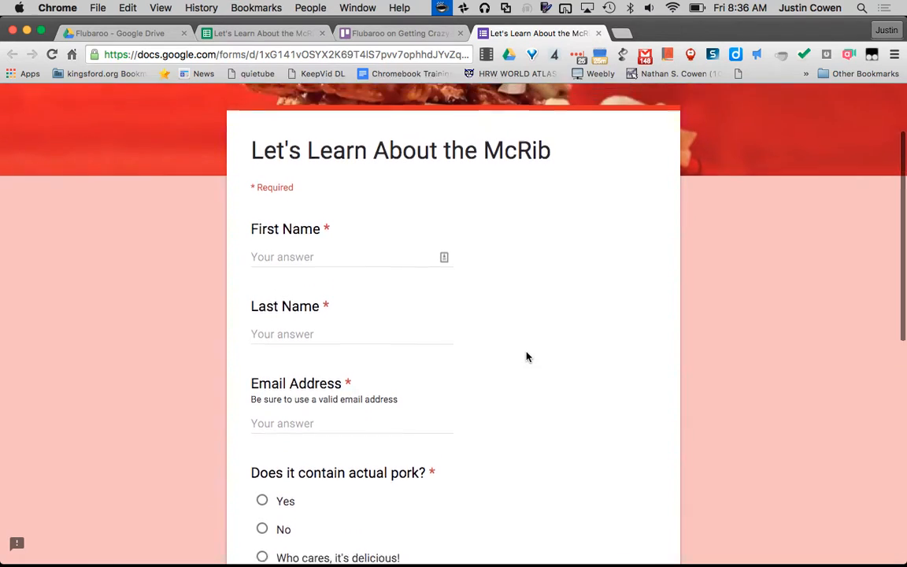
{"action": "left_click", "coordinate": [348, 262]}
{"action": "type", "text": "ANSWER"}
{"action": "key", "text": "Tab"}
{"action": "type", "text": "KEY"}
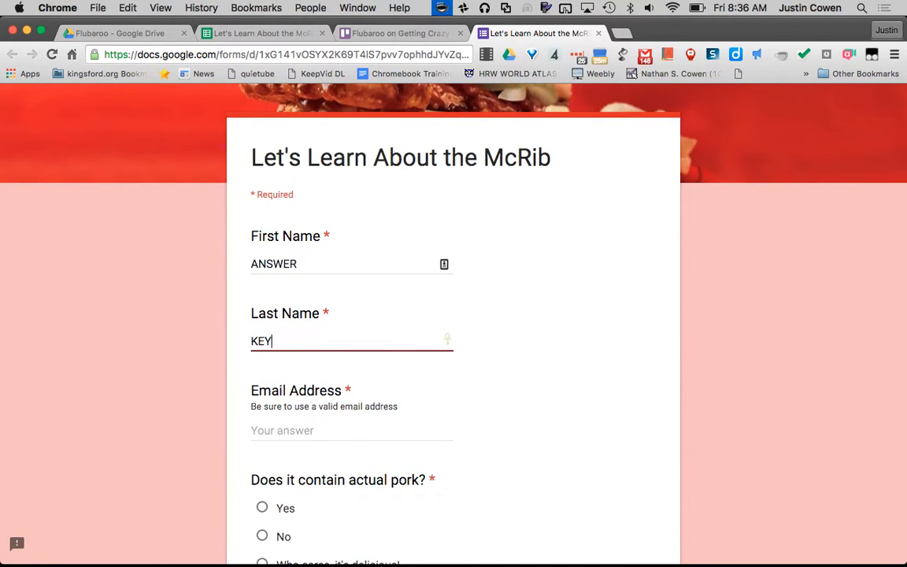
Fill in the form's email address with the presenter's saved school address
{"action": "scroll", "coordinate": [287, 318], "scroll_direction": "down", "scroll_amount": 3}
{"action": "left_click", "coordinate": [254, 363]}
{"action": "type", "text": "jcowe"}
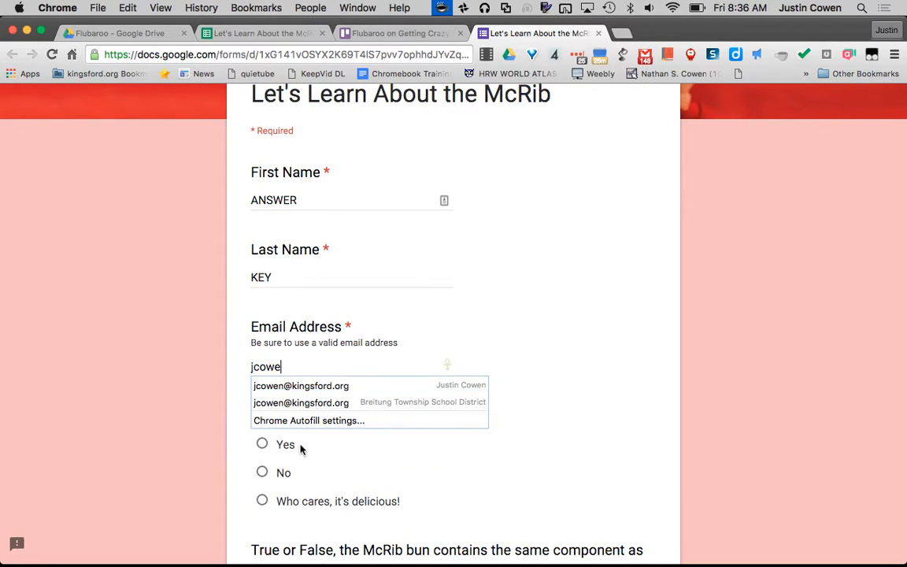
{"action": "left_click", "coordinate": [354, 385]}
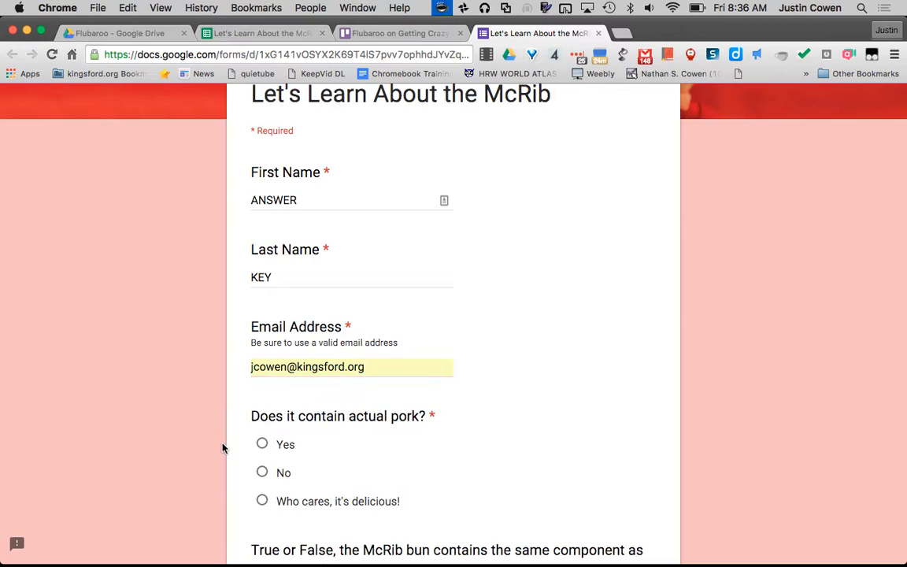
Answer Yes to the question about actual pork and Yes to the question about the bun and yoga mats
{"action": "scroll", "coordinate": [223, 448], "scroll_direction": "down", "scroll_amount": 3}
{"action": "scroll", "coordinate": [222, 448], "scroll_direction": "down", "scroll_amount": 2}
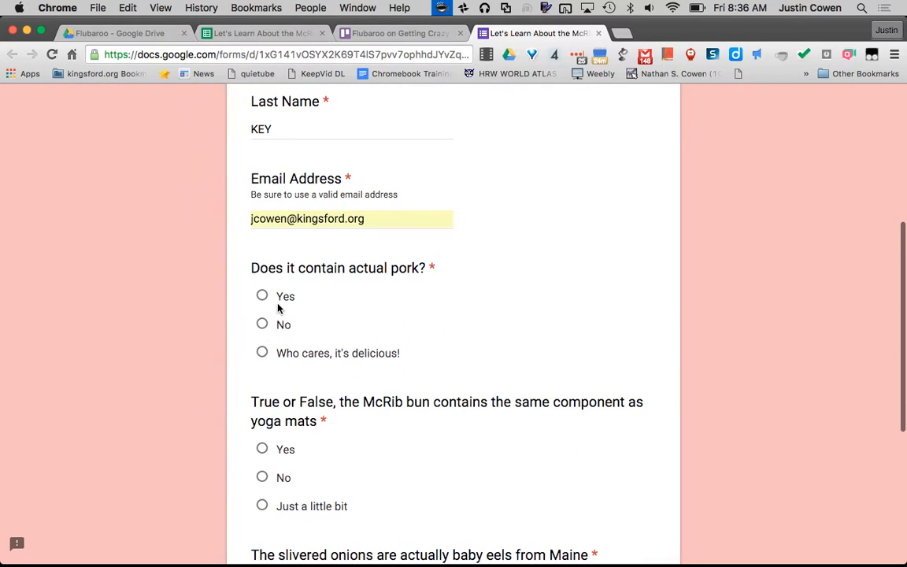
{"action": "left_click", "coordinate": [262, 297]}
{"action": "scroll", "coordinate": [404, 357], "scroll_direction": "down", "scroll_amount": 2}
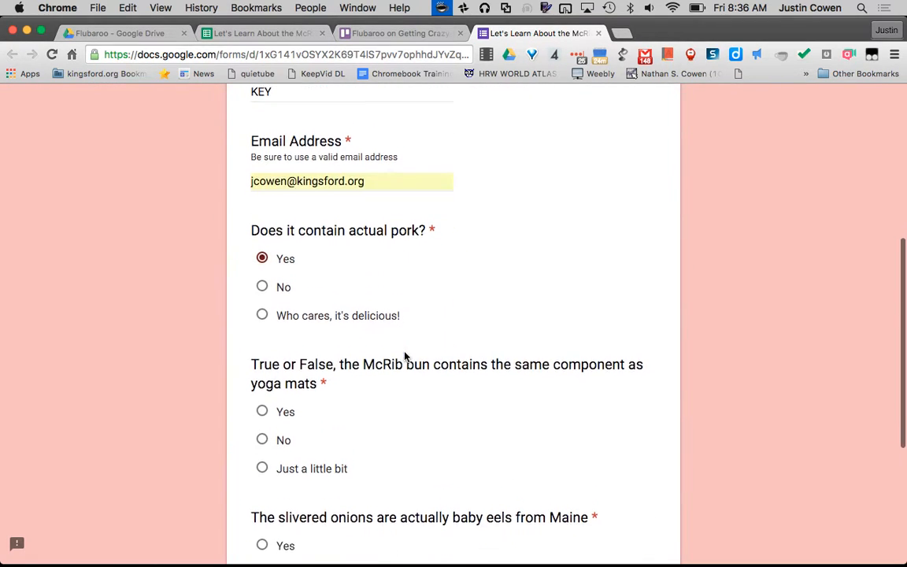
{"action": "scroll", "coordinate": [404, 356], "scroll_direction": "down", "scroll_amount": 1}
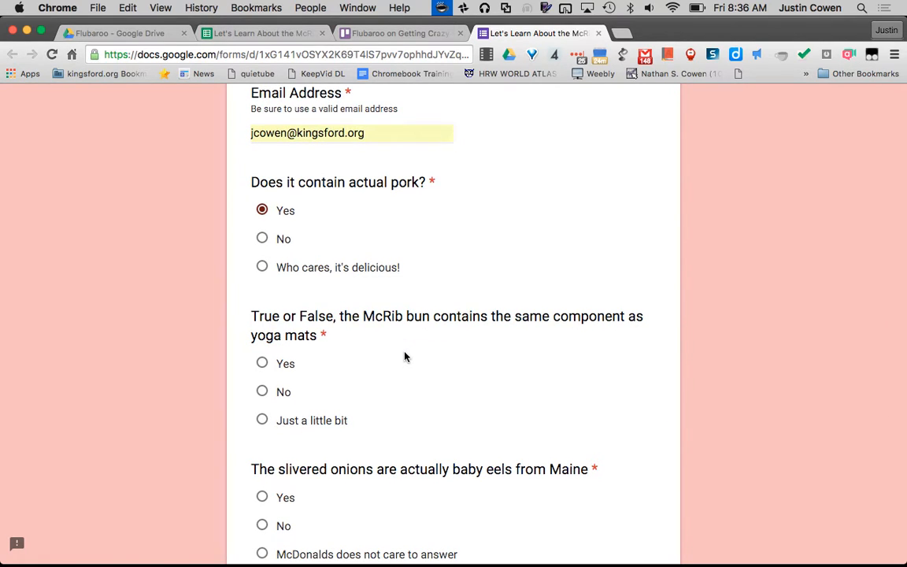
{"action": "left_click", "coordinate": [262, 364]}
Answer No to the question about the slivered onions being baby eels and submit the form
{"action": "scroll", "coordinate": [264, 369], "scroll_direction": "down", "scroll_amount": 4}
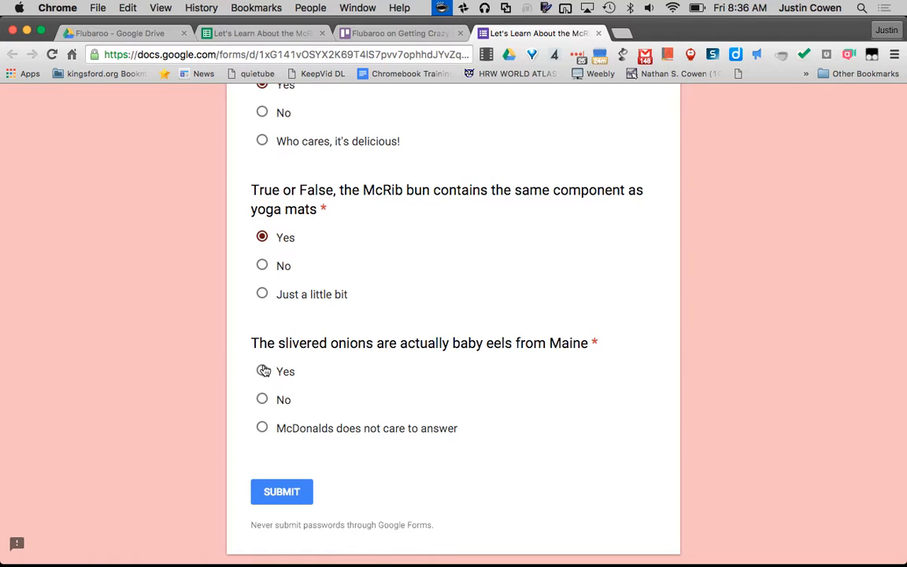
{"action": "scroll", "coordinate": [263, 370], "scroll_direction": "down", "scroll_amount": 1}
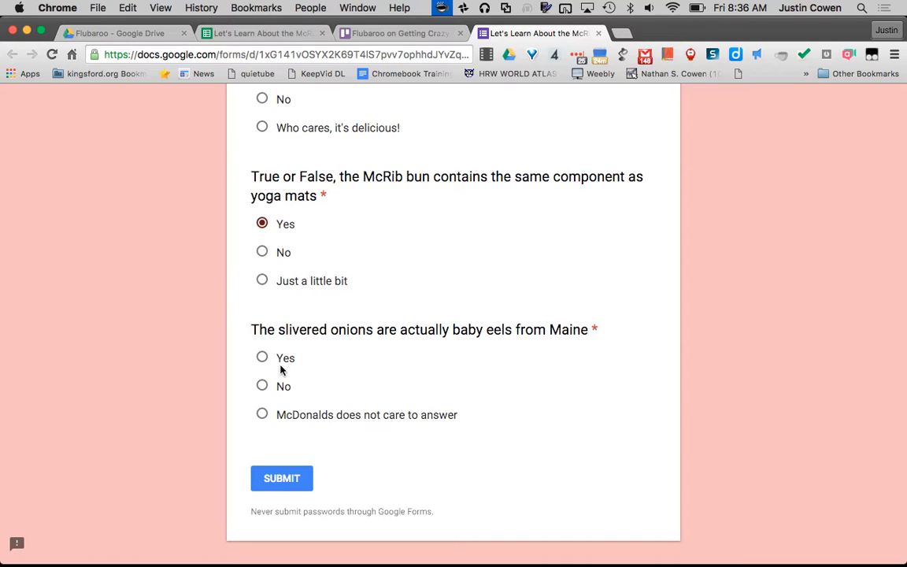
{"action": "left_click", "coordinate": [263, 384]}
{"action": "scroll", "coordinate": [409, 380], "scroll_direction": "down", "scroll_amount": 2}
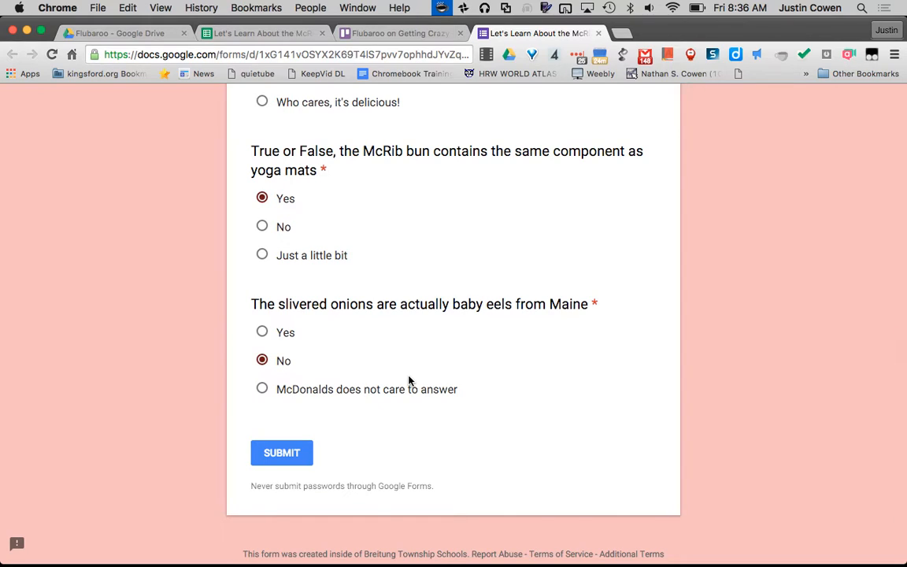
{"action": "left_click", "coordinate": [293, 463]}
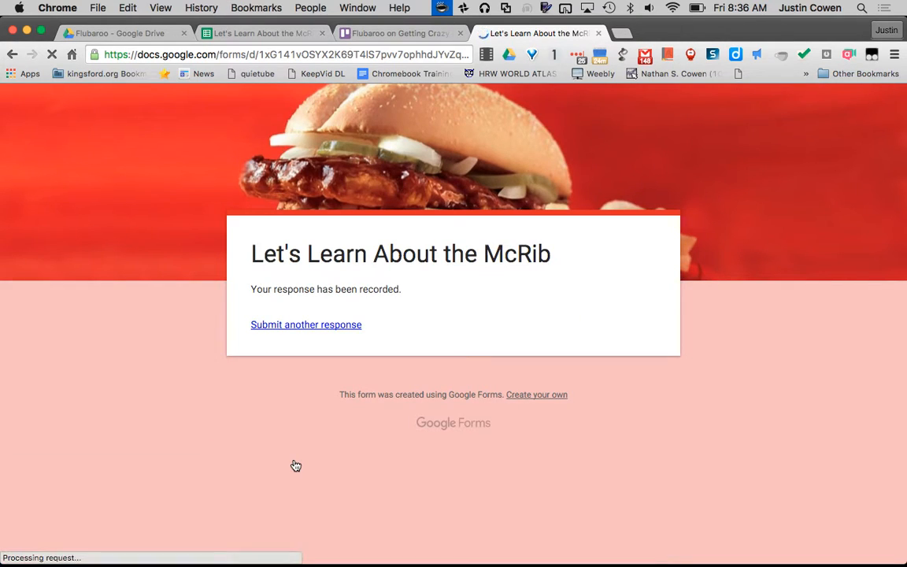
Close the open responses sheet and form, and reopen Let's Learn About the McRib (Responses) from the Flubaroo folder in Drive
{"action": "left_click", "coordinate": [118, 33]}
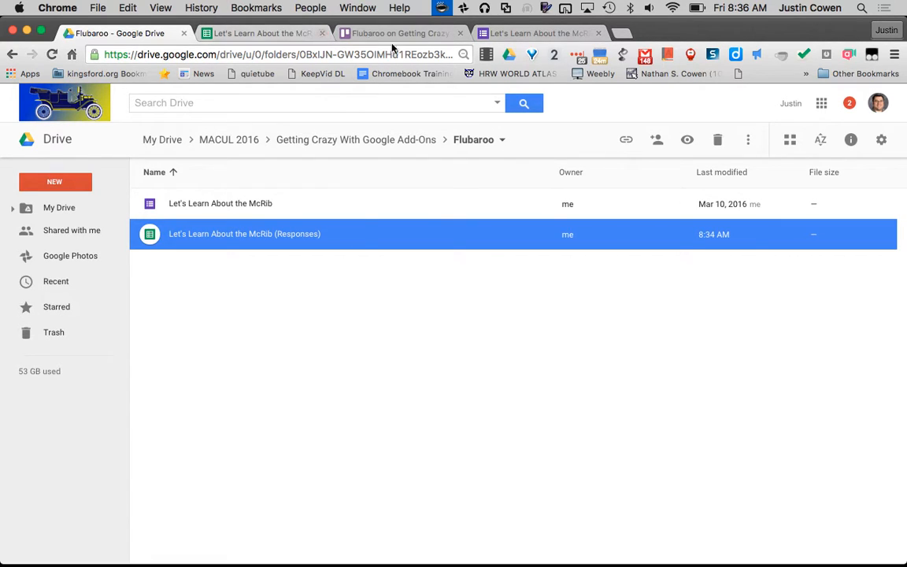
{"action": "left_click", "coordinate": [322, 33]}
{"action": "left_click", "coordinate": [460, 33]}
{"action": "left_click", "coordinate": [246, 215]}
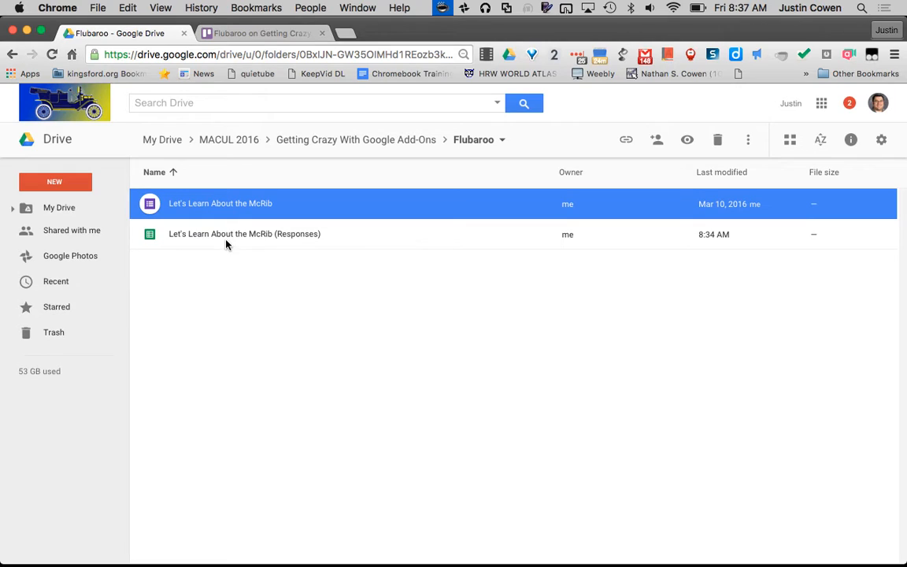
{"action": "double_click", "coordinate": [225, 244]}
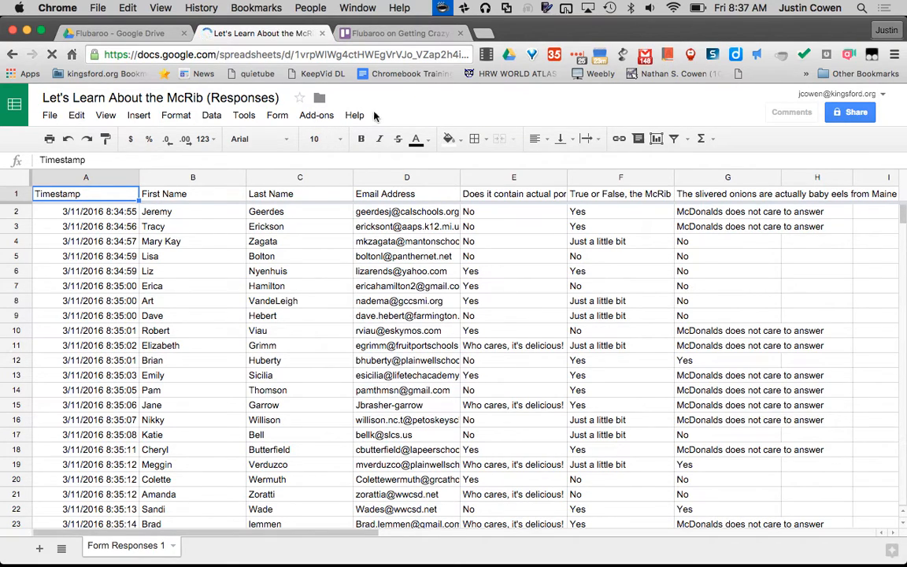
Check the Flubaroo entry among the spreadsheet's installed add-ons and open the gallery for getting more add-ons
{"action": "left_click", "coordinate": [323, 116]}
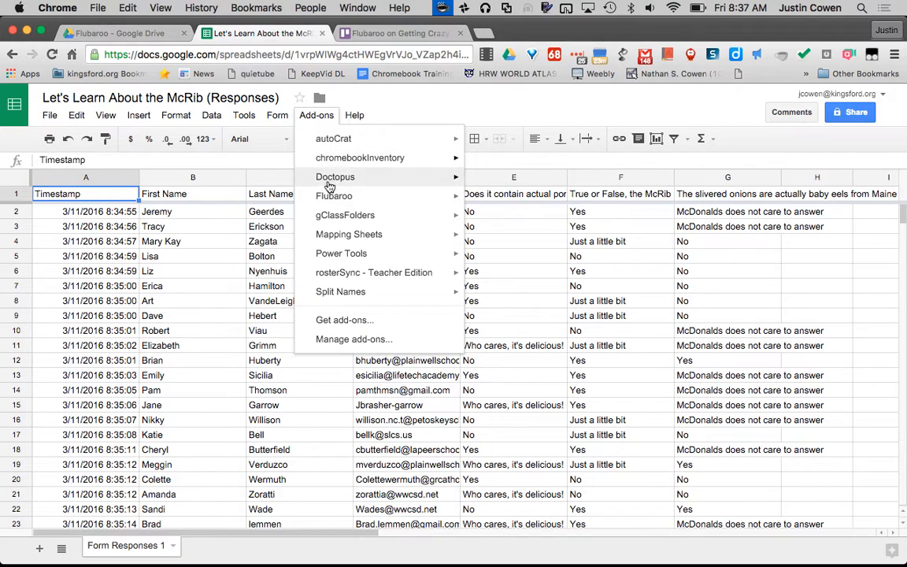
{"action": "mouse_move", "coordinate": [330, 202]}
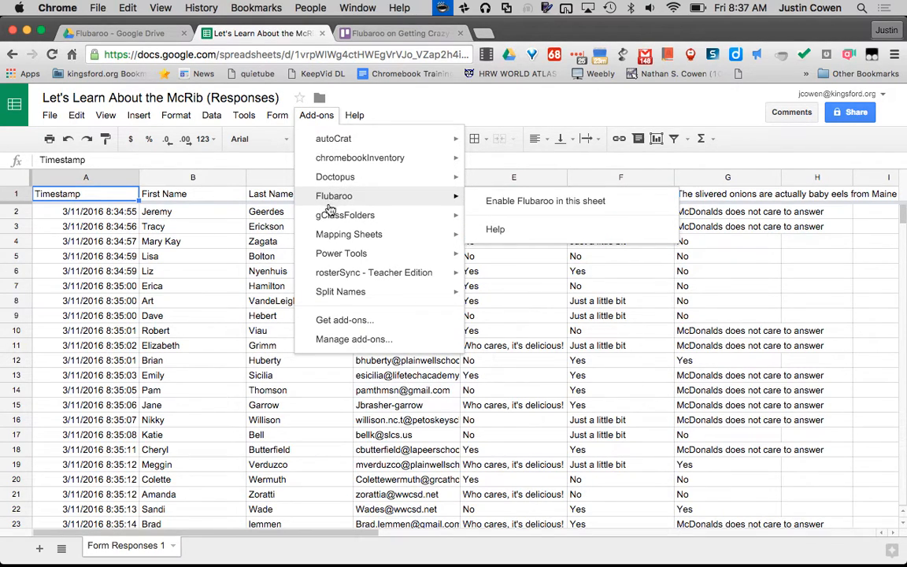
{"action": "left_click", "coordinate": [344, 320]}
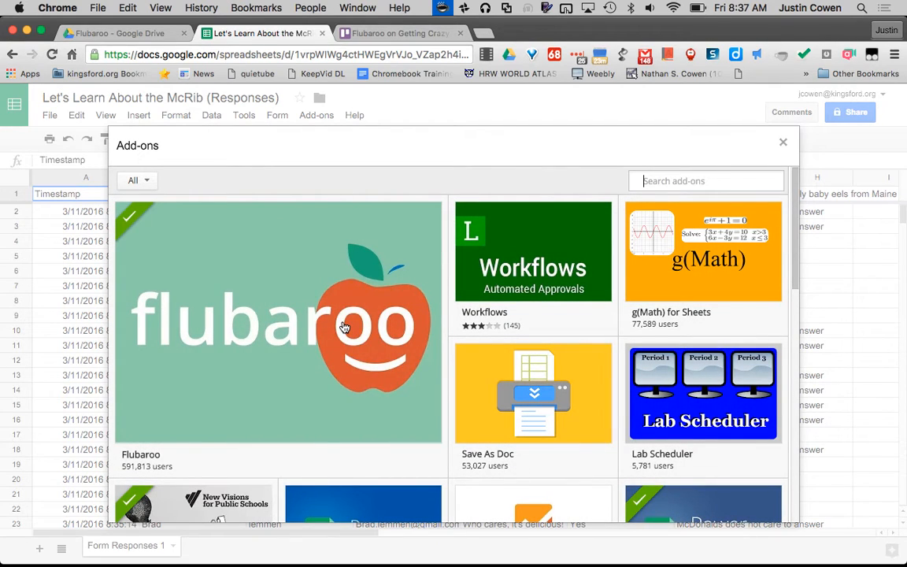
Look over the add-ons gallery, examine the Flubaroo listing and its description, and close the gallery
{"action": "scroll", "coordinate": [344, 327], "scroll_direction": "down", "scroll_amount": 1}
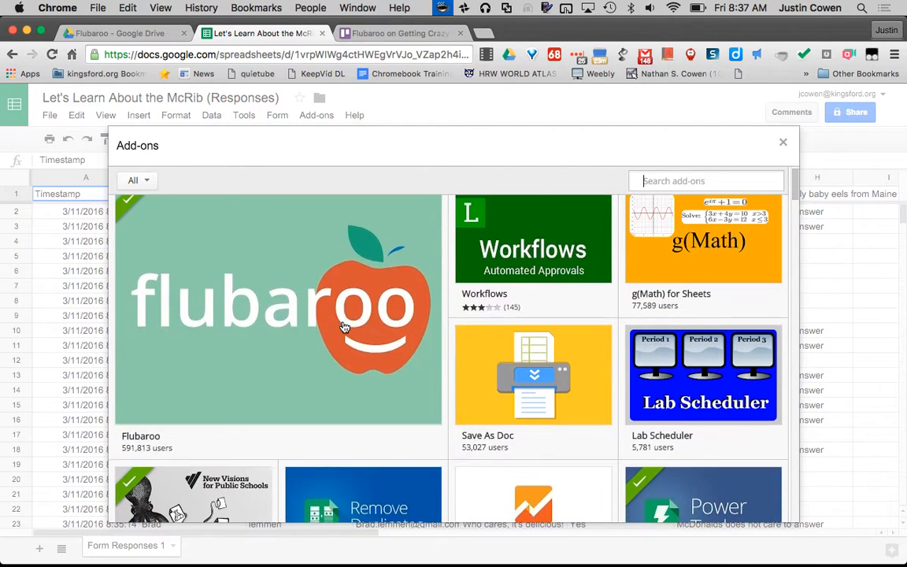
{"action": "scroll", "coordinate": [448, 338], "scroll_direction": "down", "scroll_amount": 3}
{"action": "scroll", "coordinate": [448, 338], "scroll_direction": "up", "scroll_amount": 5}
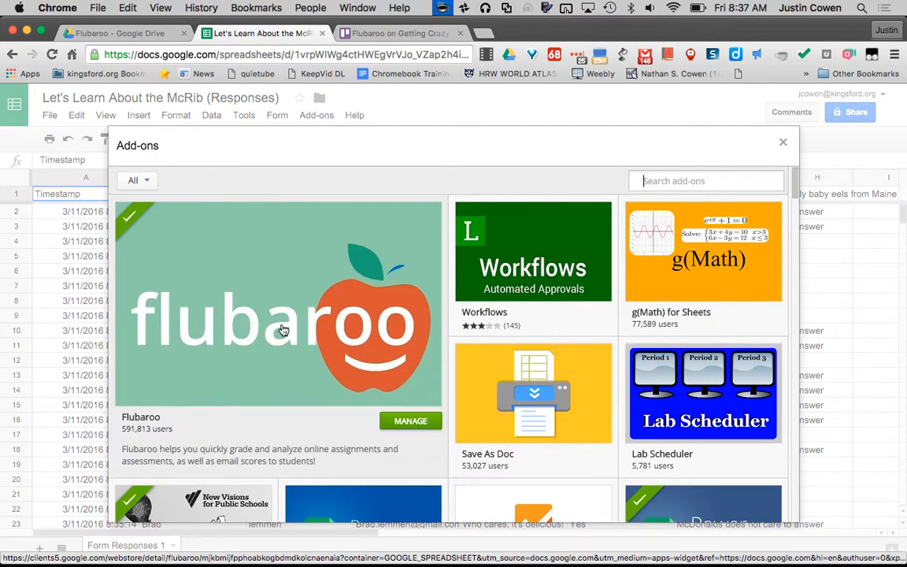
{"action": "scroll", "coordinate": [465, 406], "scroll_direction": "down", "scroll_amount": 5}
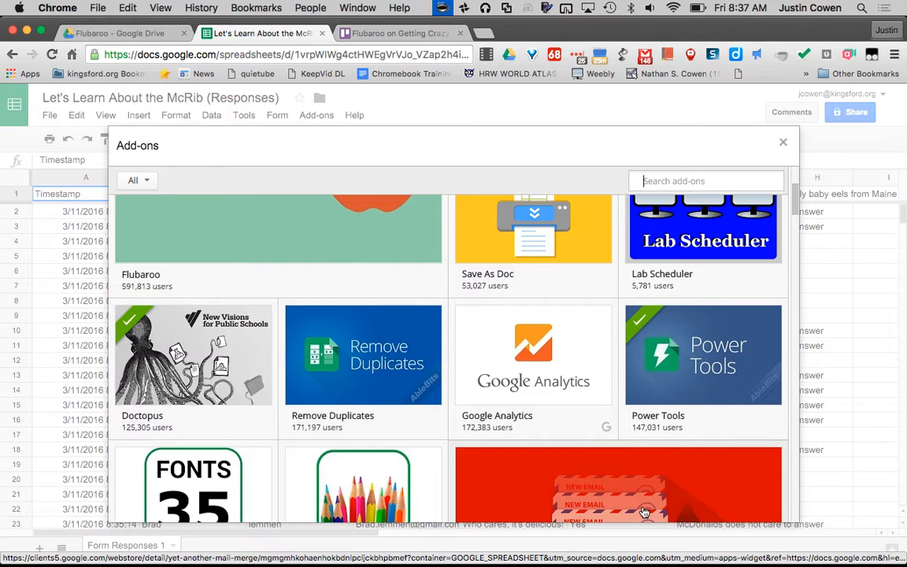
{"action": "scroll", "coordinate": [644, 513], "scroll_direction": "up", "scroll_amount": 5}
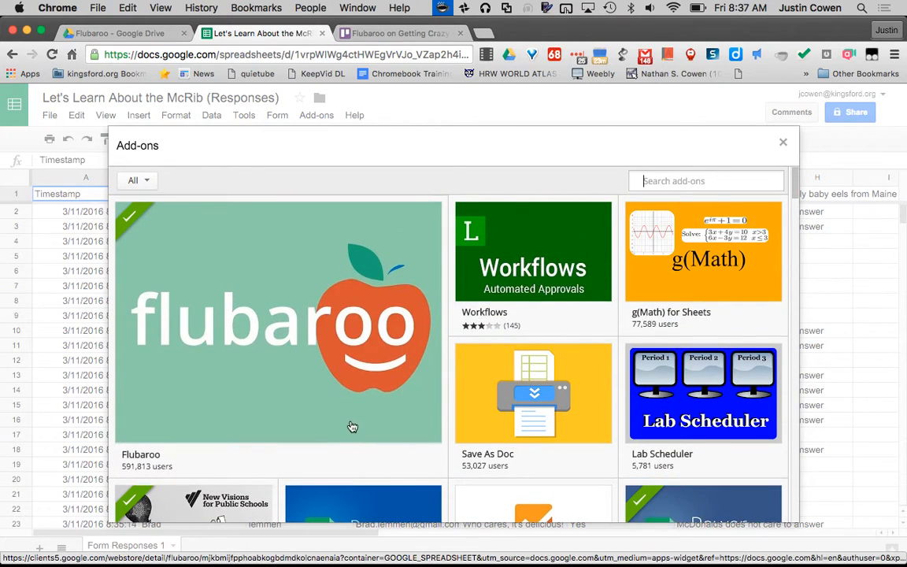
{"action": "mouse_move", "coordinate": [347, 421]}
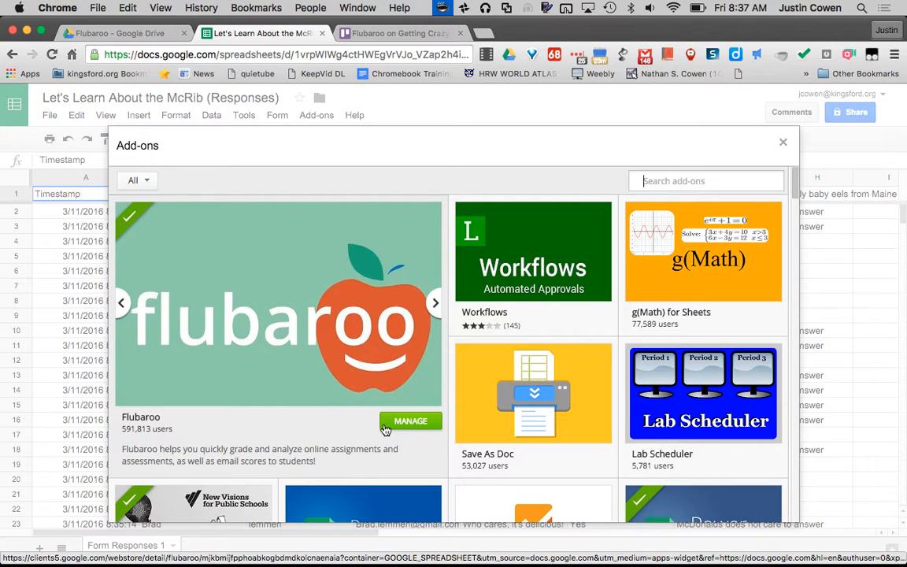
{"action": "left_click", "coordinate": [783, 142]}
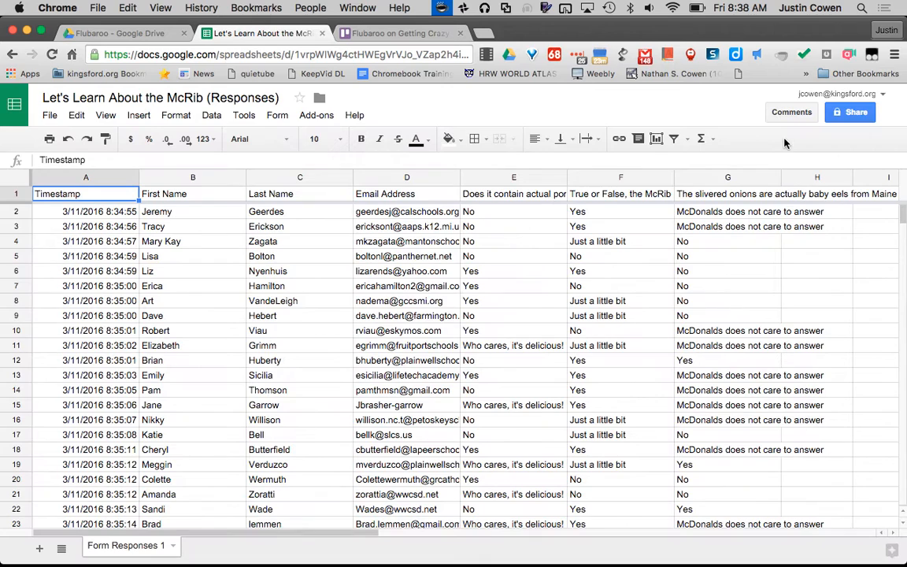
Enable Flubaroo in the McRib responses sheet and dismiss its notification
{"action": "left_click", "coordinate": [317, 116]}
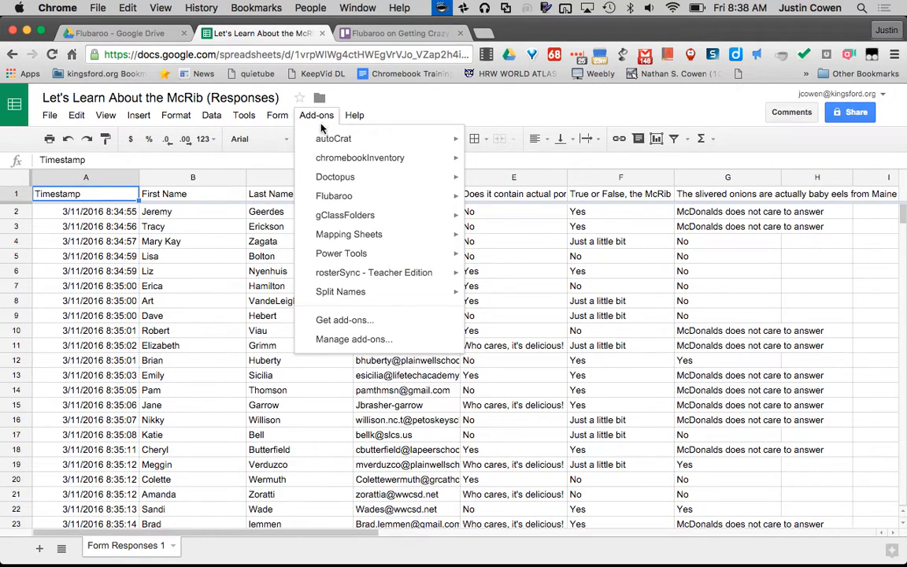
{"action": "mouse_move", "coordinate": [333, 201]}
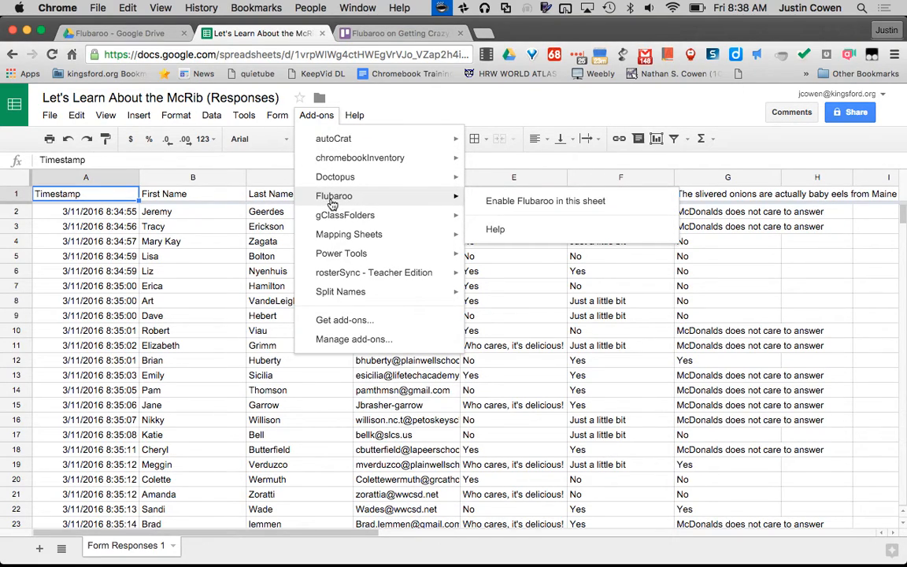
{"action": "left_click", "coordinate": [488, 203]}
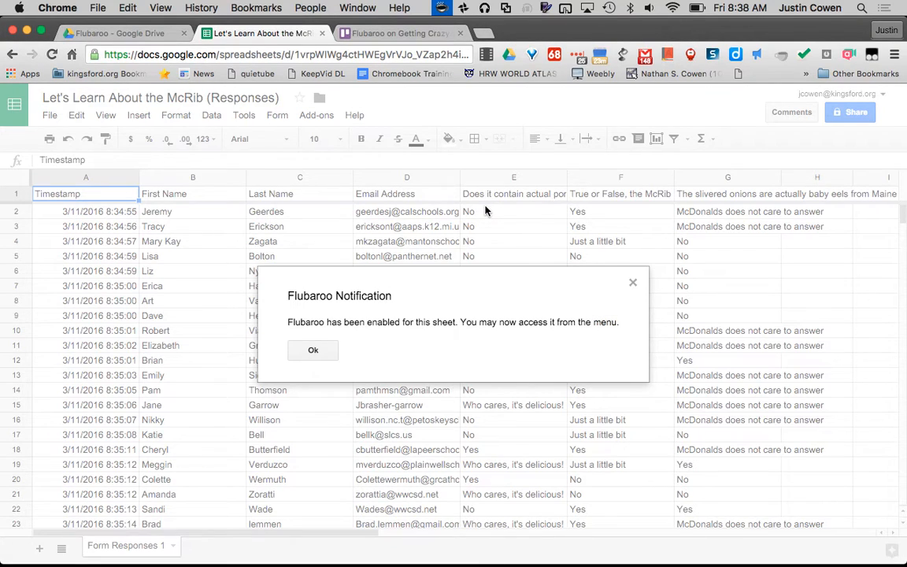
{"action": "left_click", "coordinate": [313, 351]}
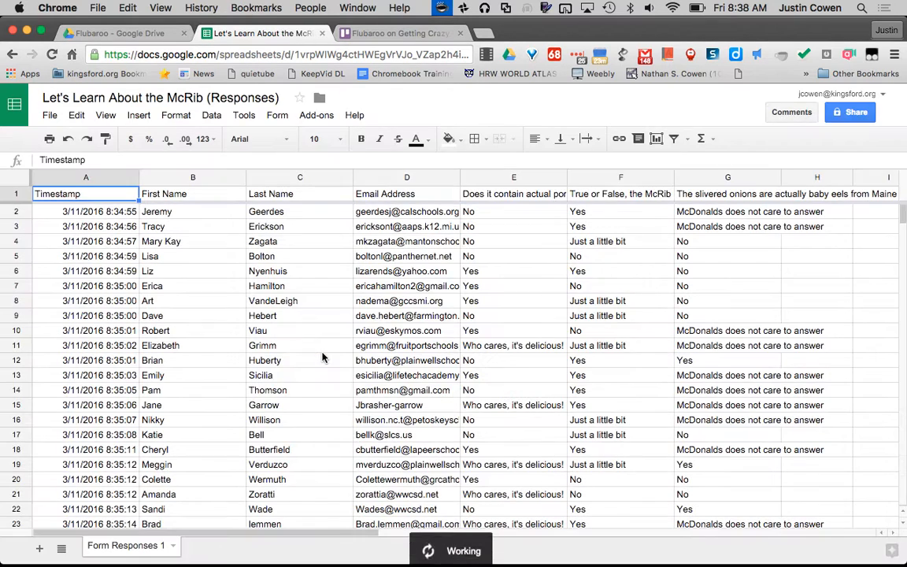
Start grading the assignment with Flubaroo and review the grading options, keeping Identifies Student for the Email Address field
{"action": "left_click", "coordinate": [329, 120]}
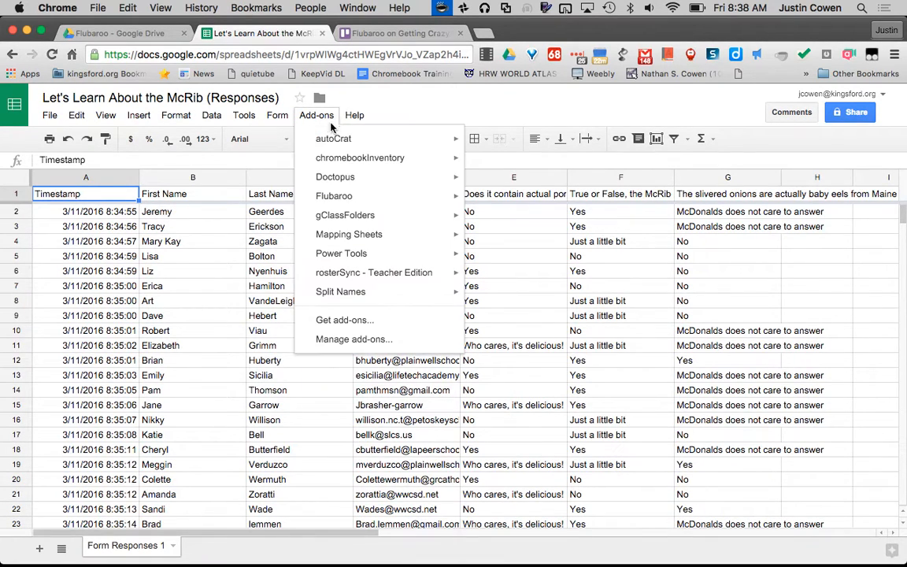
{"action": "mouse_move", "coordinate": [360, 195]}
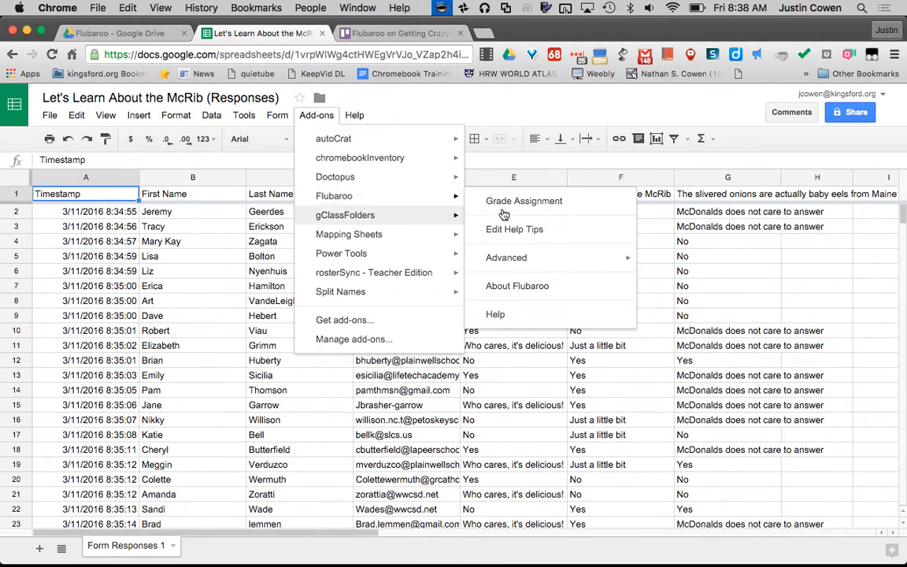
{"action": "left_click", "coordinate": [554, 205]}
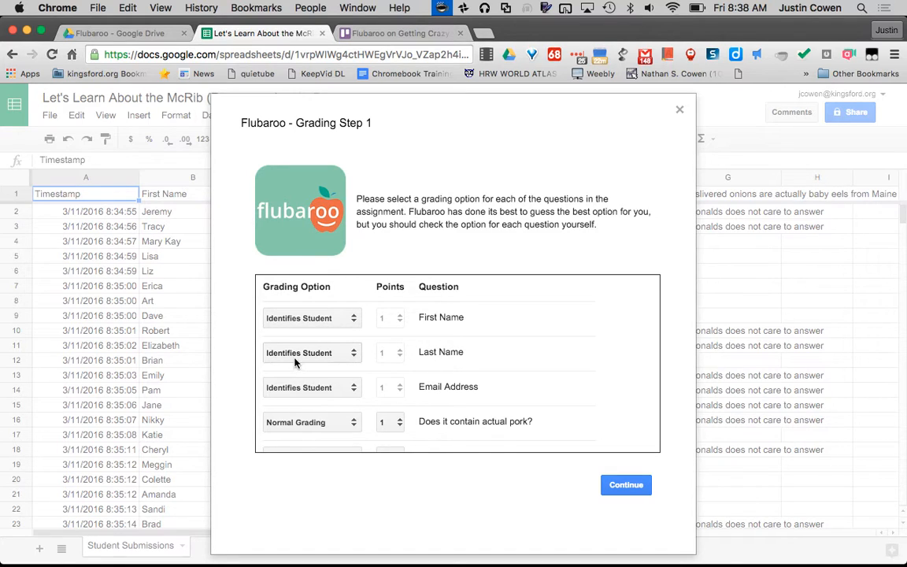
{"action": "scroll", "coordinate": [419, 372], "scroll_direction": "down", "scroll_amount": 2}
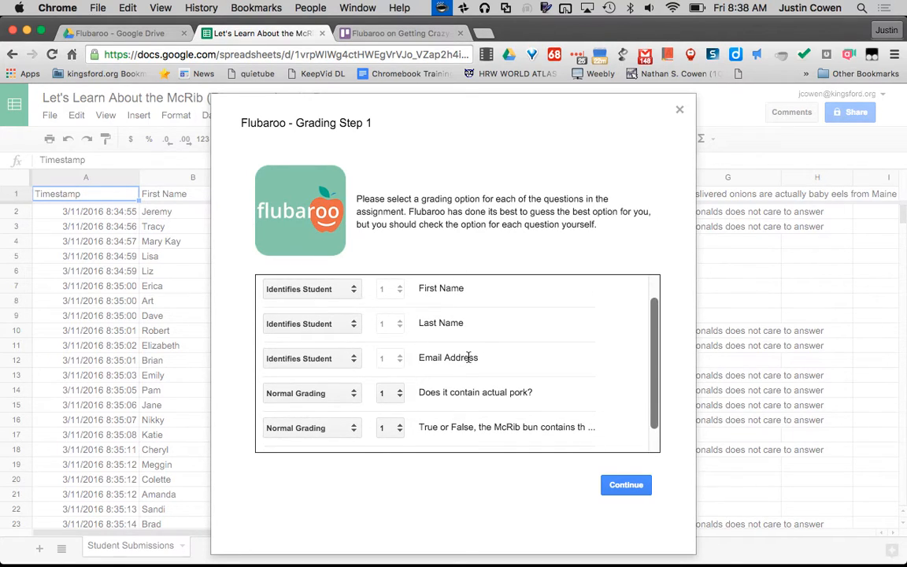
{"action": "left_click", "coordinate": [298, 358]}
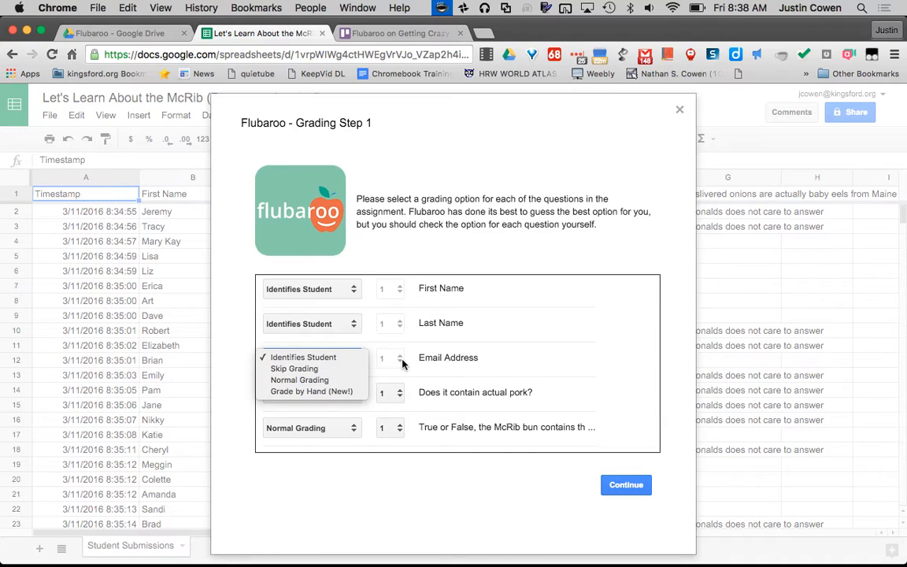
{"action": "left_click", "coordinate": [361, 323]}
{"action": "scroll", "coordinate": [419, 372], "scroll_direction": "down", "scroll_amount": 1}
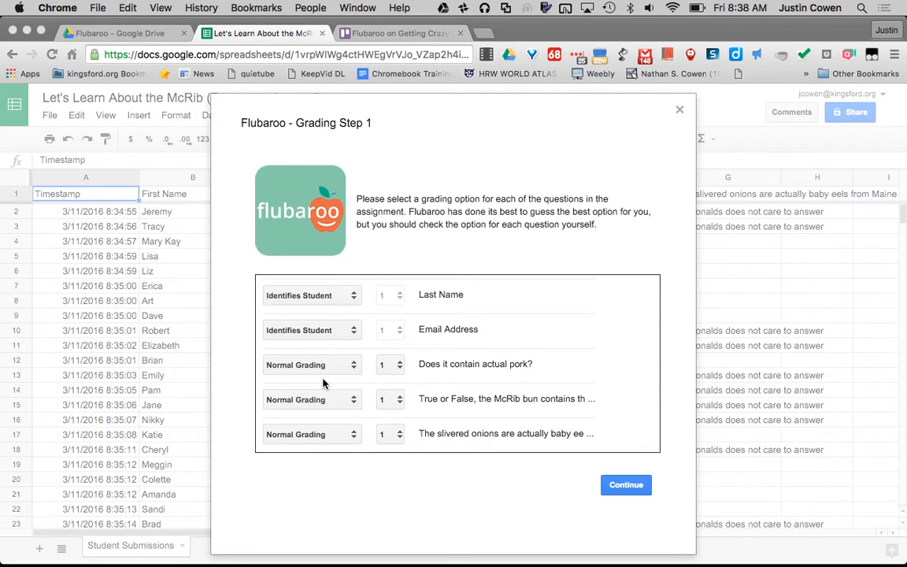
Assign 2 points to each of the three McRib questions, keep Normal Grading for them, and continue to the answer key selection
{"action": "left_click", "coordinate": [388, 364]}
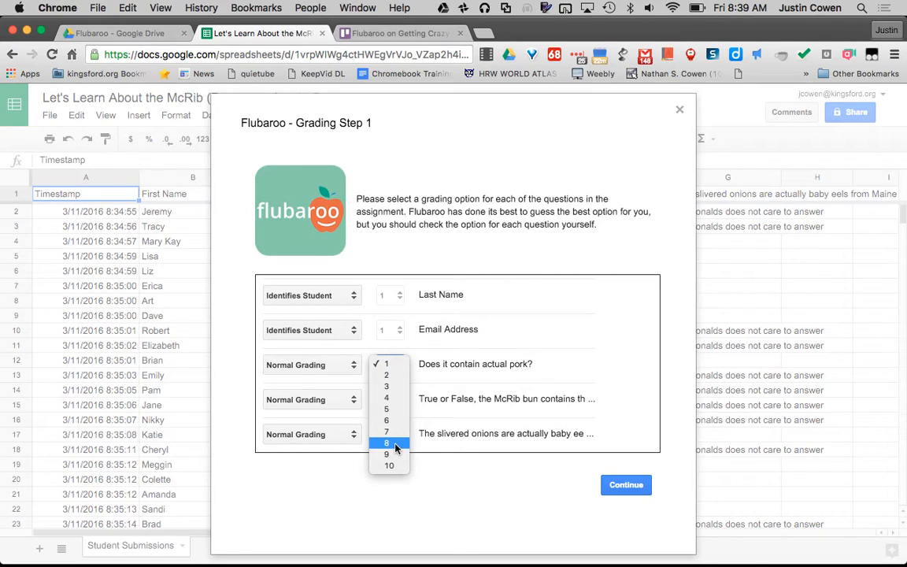
{"action": "left_click", "coordinate": [390, 375]}
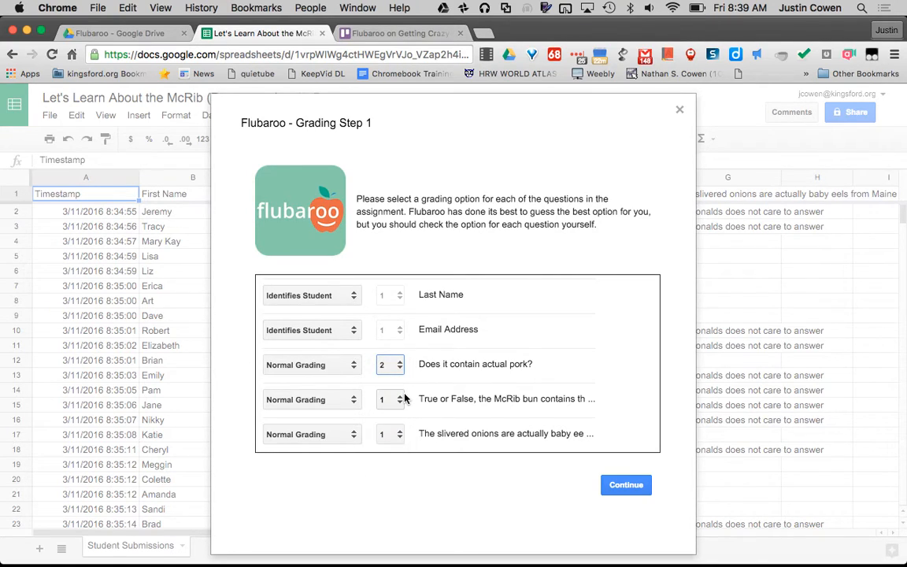
{"action": "left_click", "coordinate": [395, 401]}
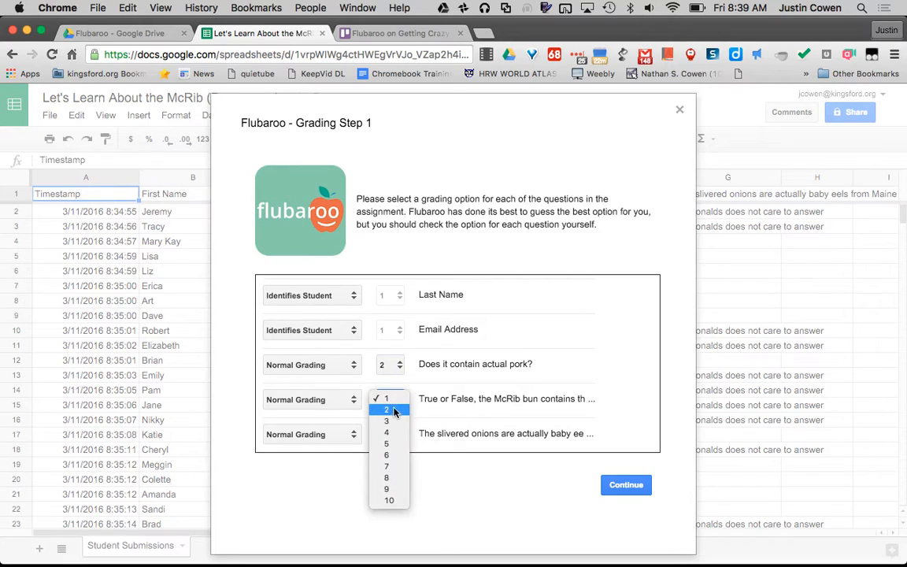
{"action": "left_click", "coordinate": [394, 410]}
{"action": "left_click", "coordinate": [394, 438]}
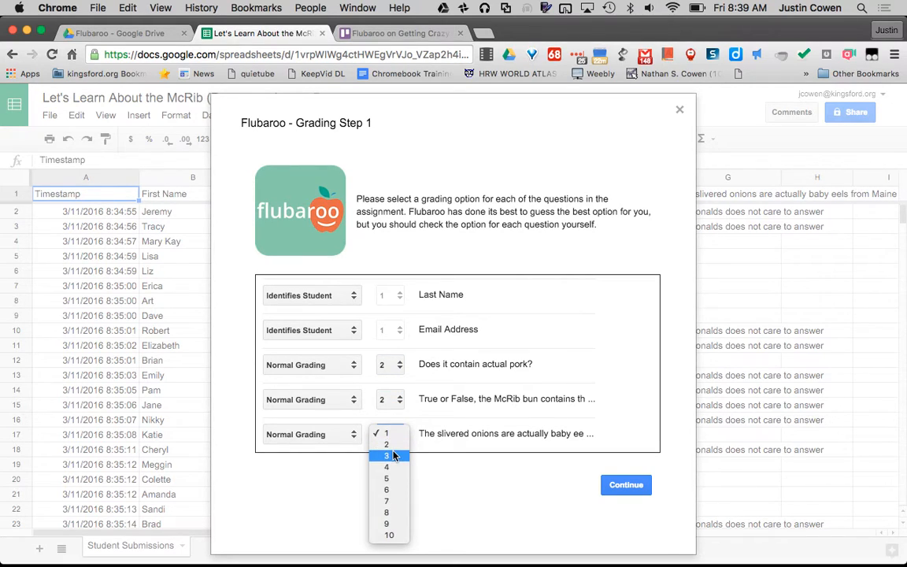
{"action": "left_click", "coordinate": [391, 445]}
{"action": "left_click", "coordinate": [343, 435]}
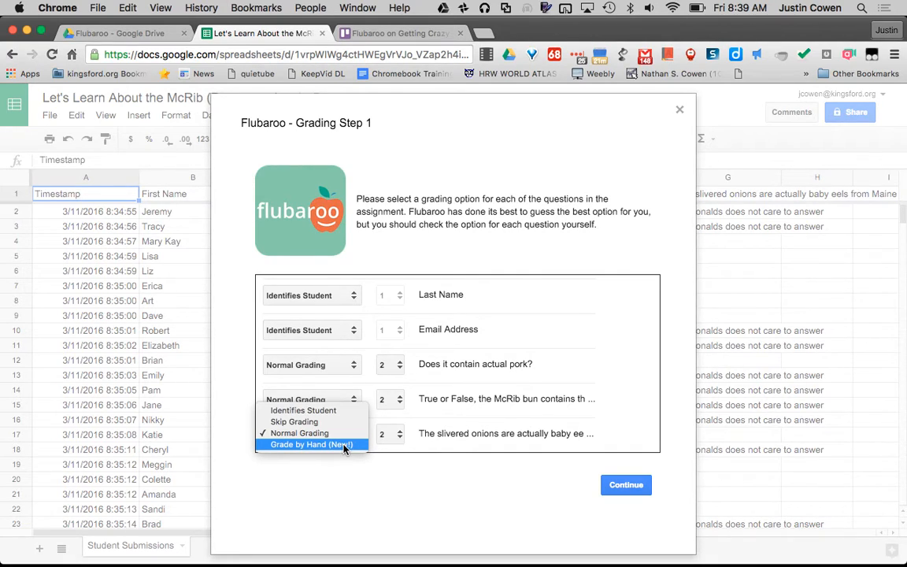
{"action": "key", "text": "Escape"}
{"action": "left_click", "coordinate": [638, 486]}
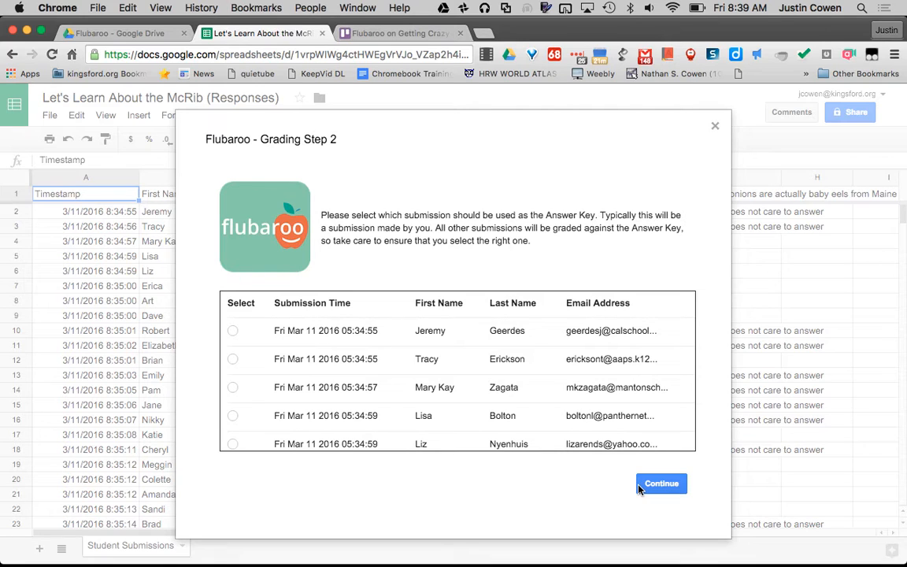
Choose the ANSWER KEY submission as the answer key, run the grading, and close the grading summary dialog
{"action": "scroll", "coordinate": [501, 386], "scroll_direction": "down", "scroll_amount": 2}
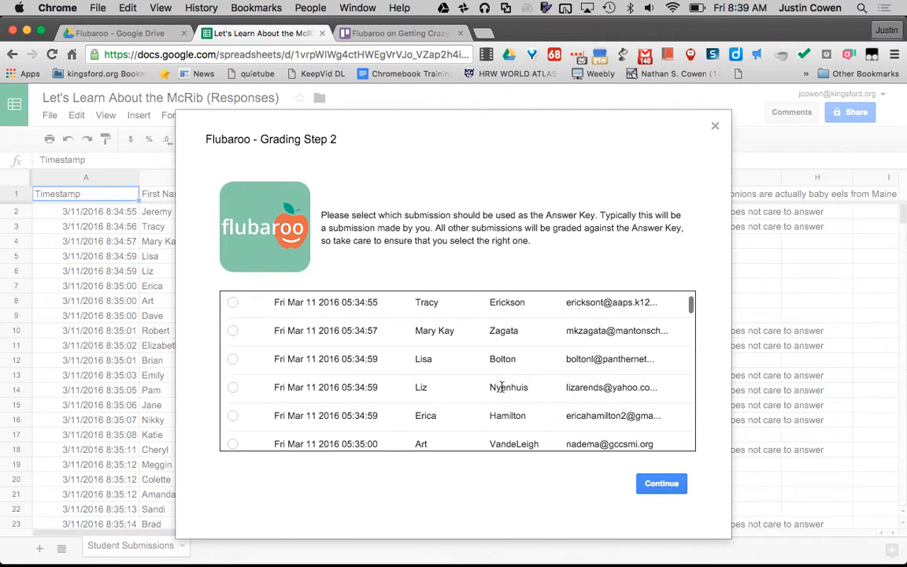
{"action": "scroll", "coordinate": [501, 386], "scroll_direction": "up", "scroll_amount": 2}
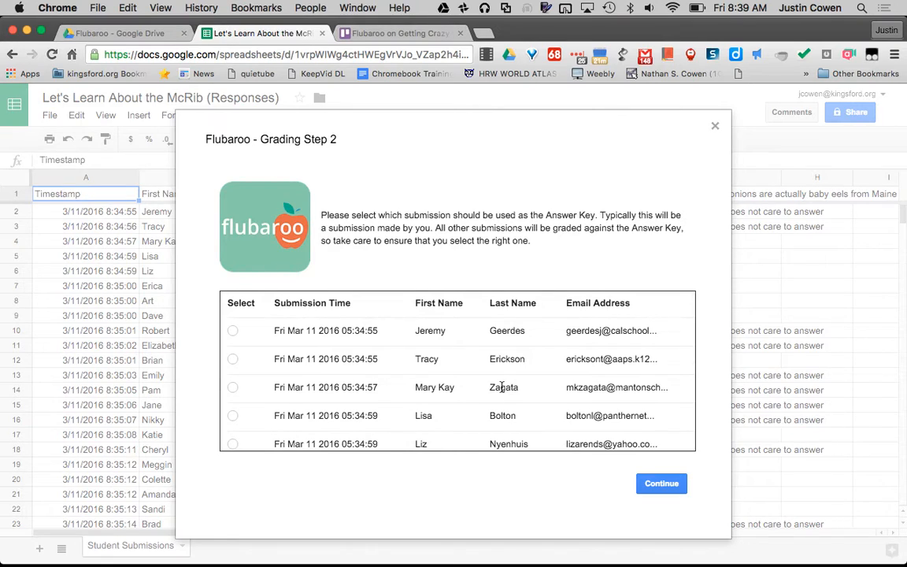
{"action": "scroll", "coordinate": [501, 387], "scroll_direction": "down", "scroll_amount": 15}
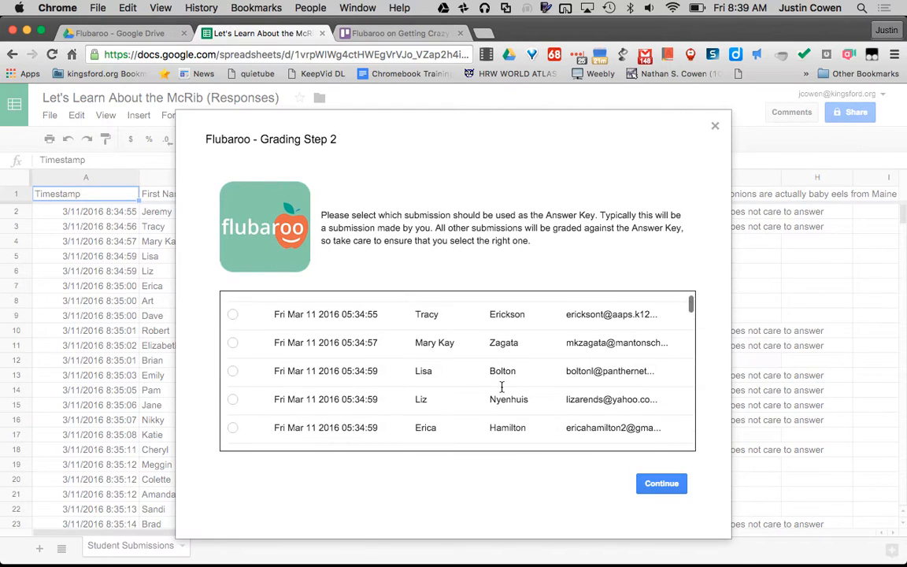
{"action": "scroll", "coordinate": [500, 386], "scroll_direction": "down", "scroll_amount": 4}
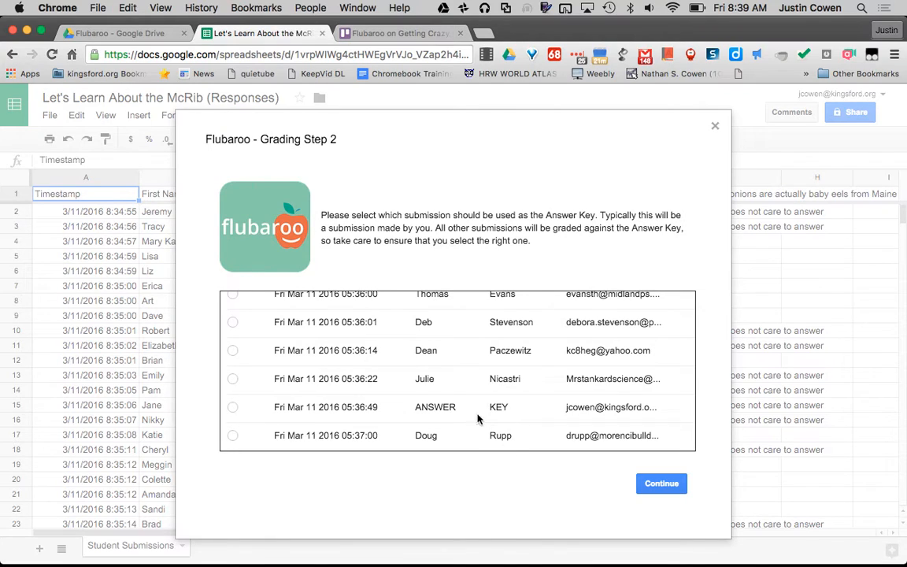
{"action": "left_click", "coordinate": [231, 407]}
{"action": "left_click", "coordinate": [663, 485]}
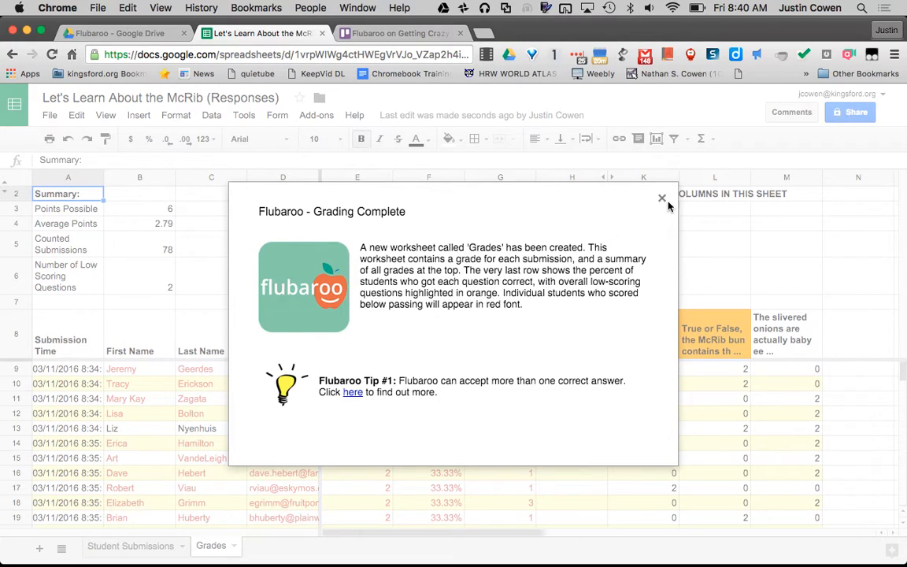
{"action": "key", "text": "Escape"}
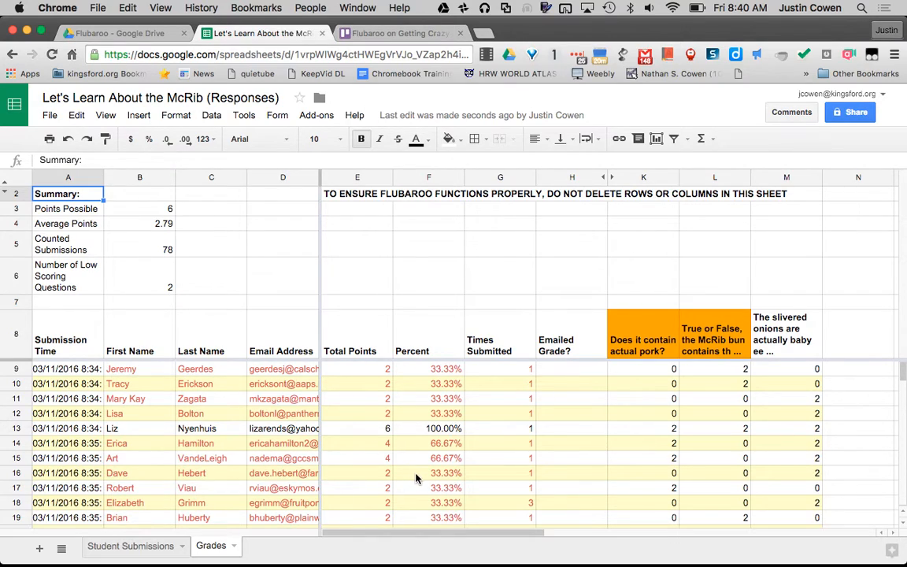
Examine the Grades sheet for each submission's total points, percentage and per-question scores
{"action": "scroll", "coordinate": [415, 478], "scroll_direction": "down", "scroll_amount": 3}
{"action": "scroll", "coordinate": [416, 477], "scroll_direction": "up", "scroll_amount": 3}
{"action": "scroll", "coordinate": [416, 477], "scroll_direction": "down", "scroll_amount": 1}
{"action": "scroll", "coordinate": [416, 478], "scroll_direction": "up", "scroll_amount": 1}
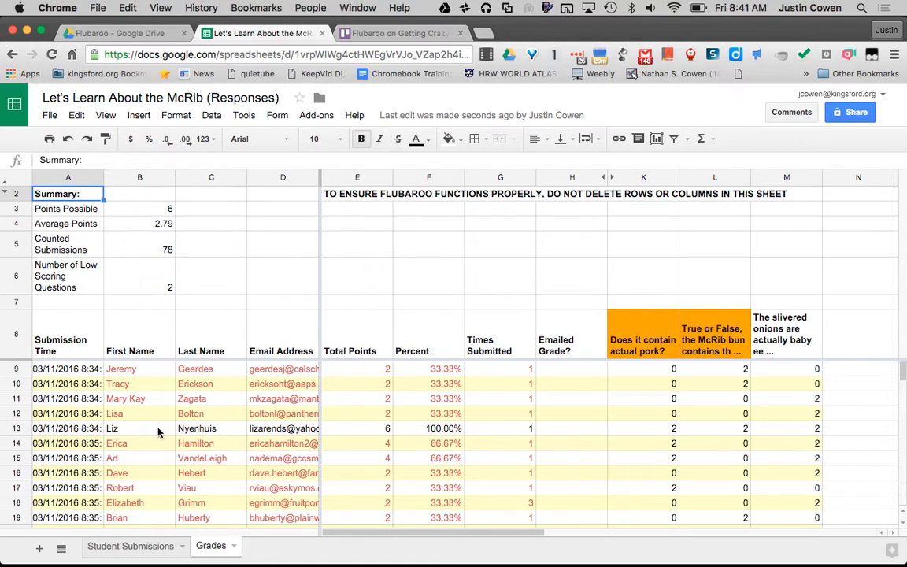
{"action": "scroll", "coordinate": [157, 431], "scroll_direction": "down", "scroll_amount": 6}
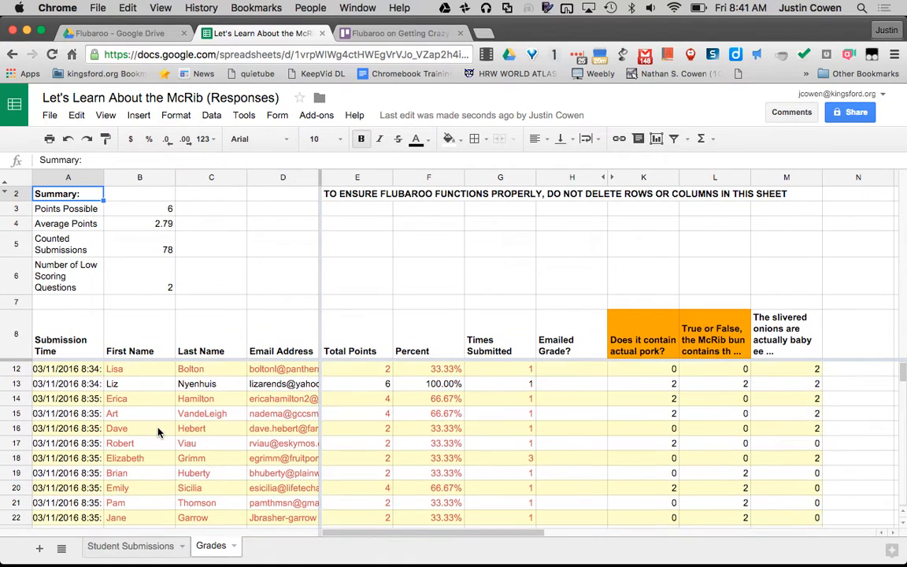
{"action": "scroll", "coordinate": [158, 431], "scroll_direction": "down", "scroll_amount": 4}
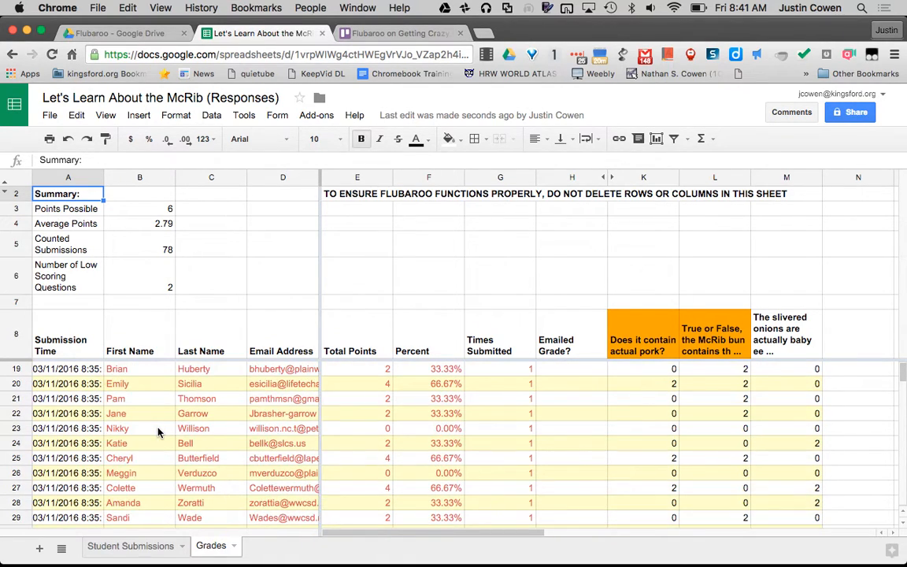
{"action": "scroll", "coordinate": [158, 431], "scroll_direction": "down", "scroll_amount": 17}
{"action": "scroll", "coordinate": [157, 432], "scroll_direction": "right", "scroll_amount": 1}
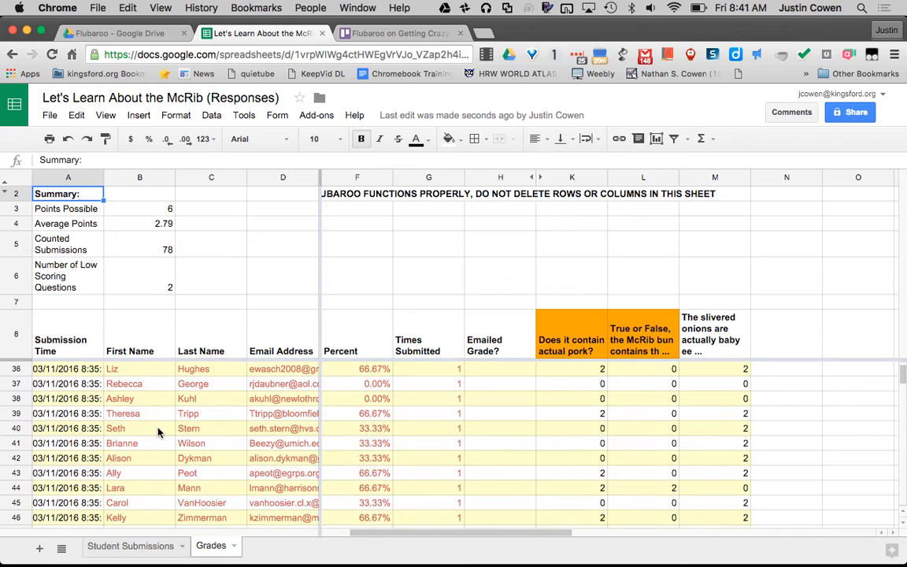
{"action": "scroll", "coordinate": [157, 431], "scroll_direction": "down", "scroll_amount": 2}
{"action": "scroll", "coordinate": [157, 431], "scroll_direction": "up", "scroll_amount": 20}
{"action": "scroll", "coordinate": [158, 431], "scroll_direction": "left", "scroll_amount": 1}
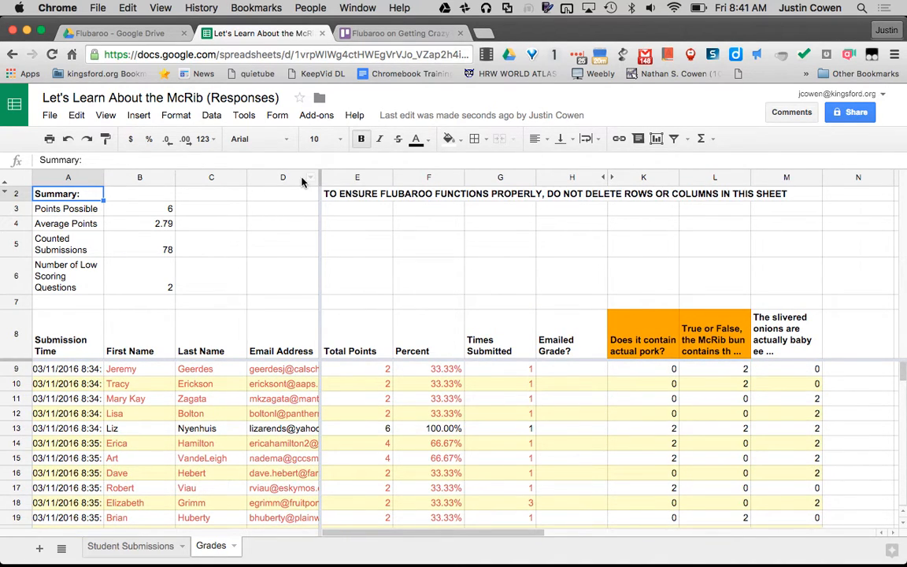
Start sharing grades with Flubaroo, keeping Email Address as the email question and Share via email (typical) as the sharing method
{"action": "left_click", "coordinate": [315, 115]}
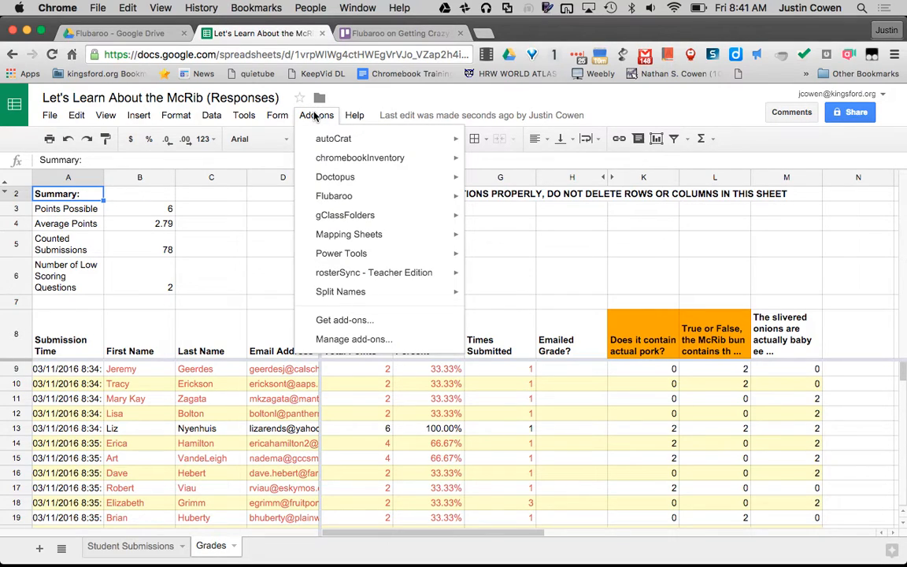
{"action": "mouse_move", "coordinate": [338, 196]}
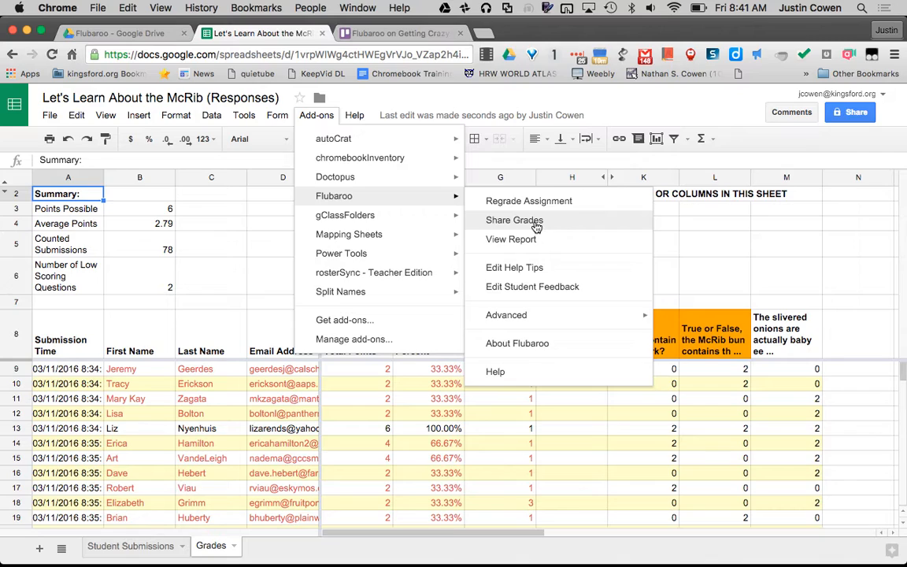
{"action": "left_click", "coordinate": [536, 224]}
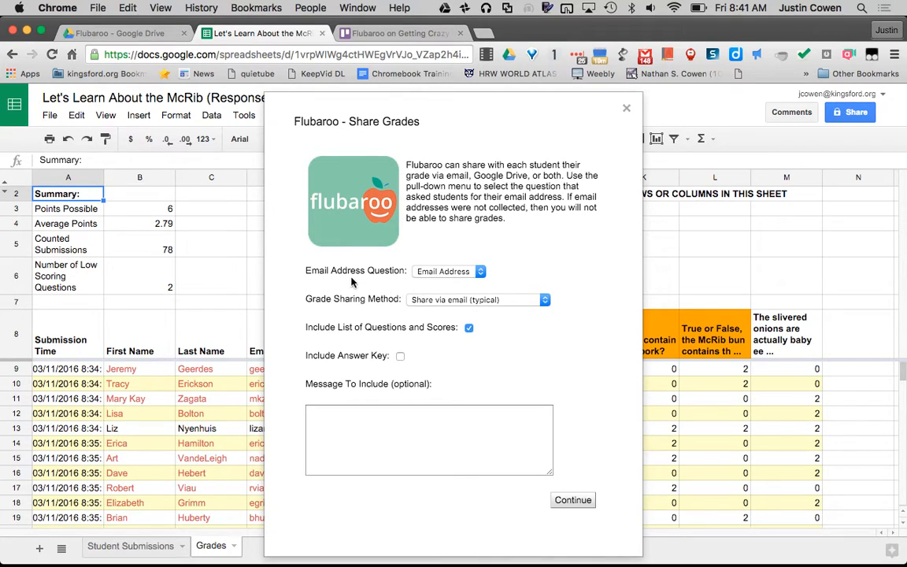
{"action": "left_click", "coordinate": [442, 272]}
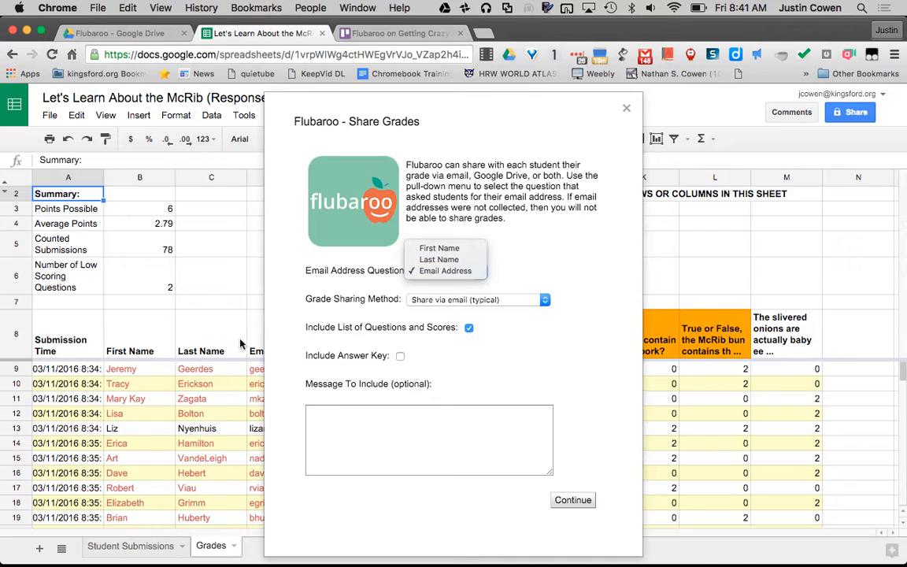
{"action": "left_click", "coordinate": [394, 291]}
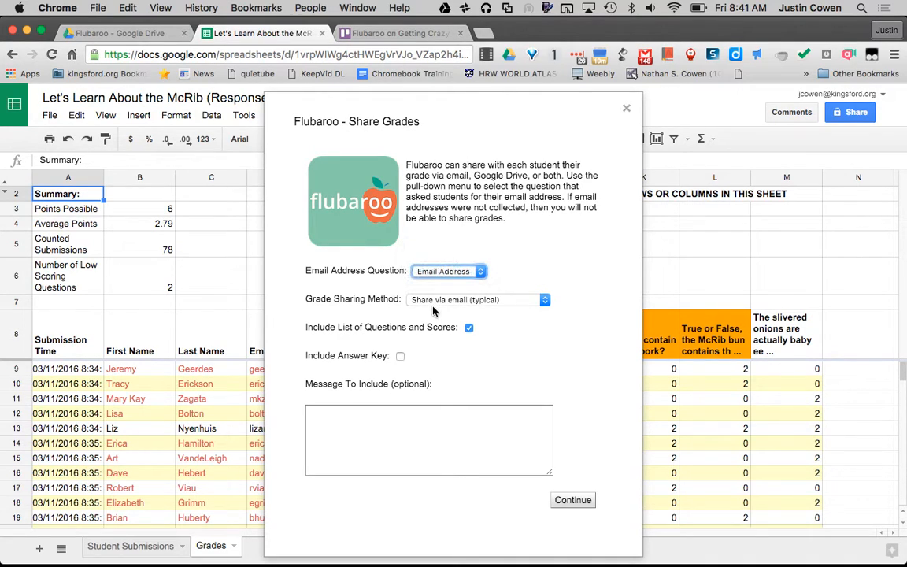
{"action": "left_click", "coordinate": [445, 299]}
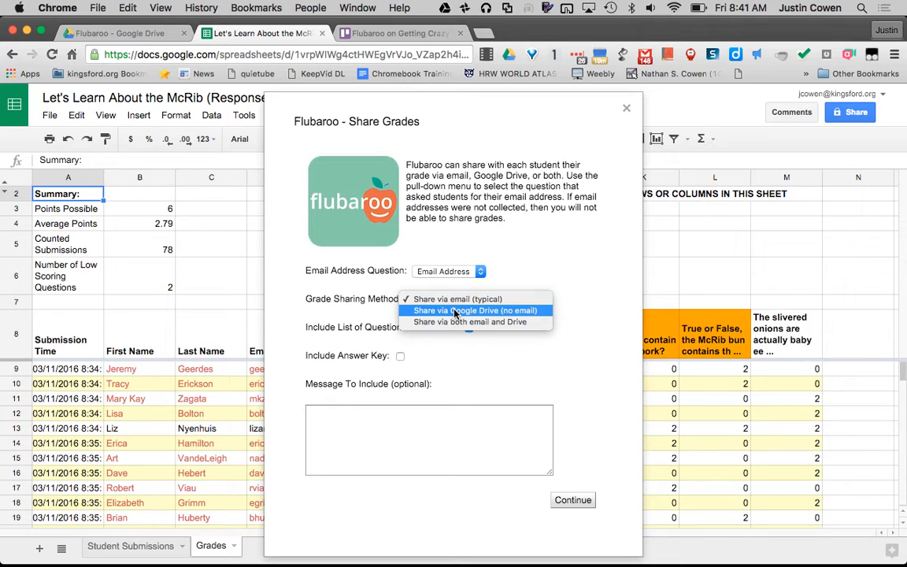
{"action": "left_click", "coordinate": [452, 299]}
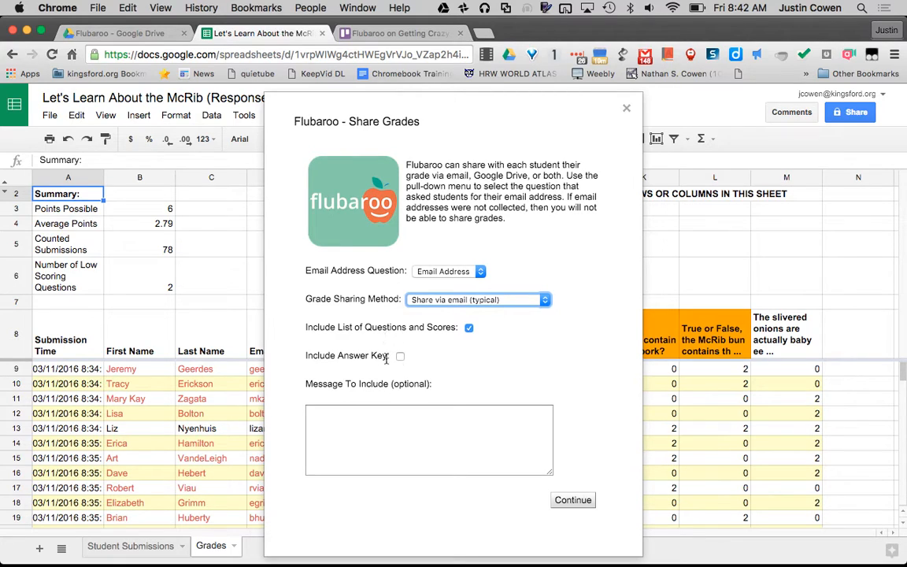
Include the answer key and the message "Thanks!", share the grades, and dismiss the Flubaroo notification
{"action": "left_click", "coordinate": [399, 356]}
{"action": "left_click", "coordinate": [451, 413]}
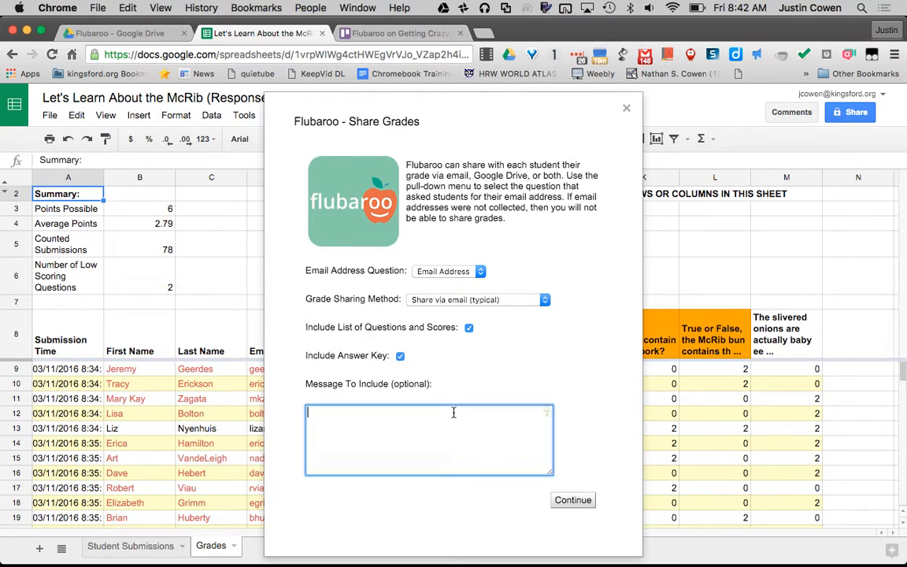
{"action": "type", "text": "Thanks!"}
{"action": "left_click", "coordinate": [583, 502]}
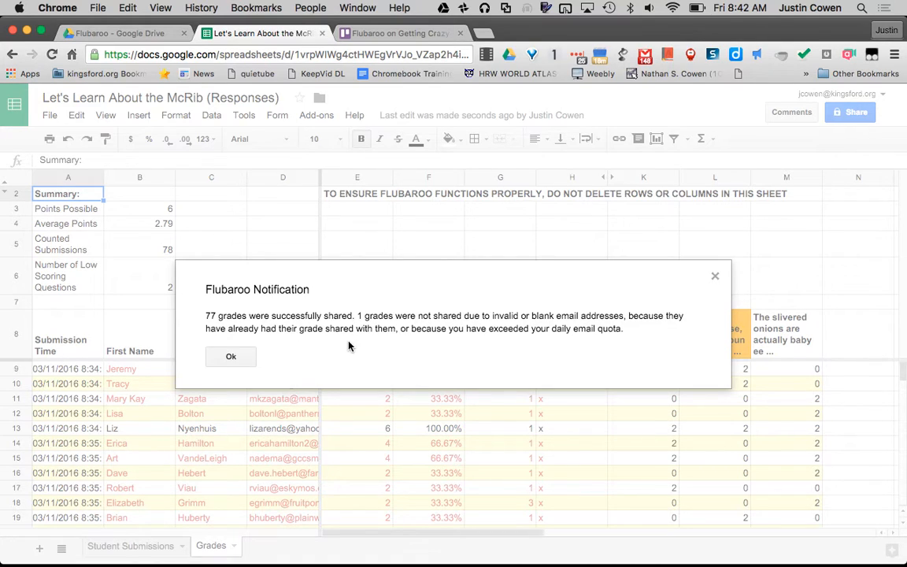
{"action": "left_click", "coordinate": [229, 356]}
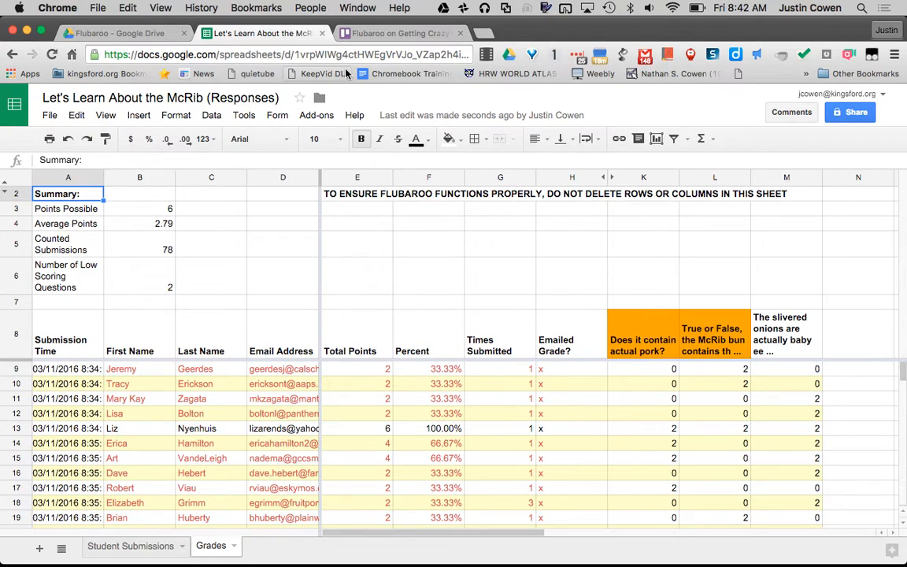
Close the McRib responses spreadsheet and, on the Trello board, move the Flubaroo card to Bring Back With You and formLimiter to Learning
{"action": "left_click", "coordinate": [323, 34]}
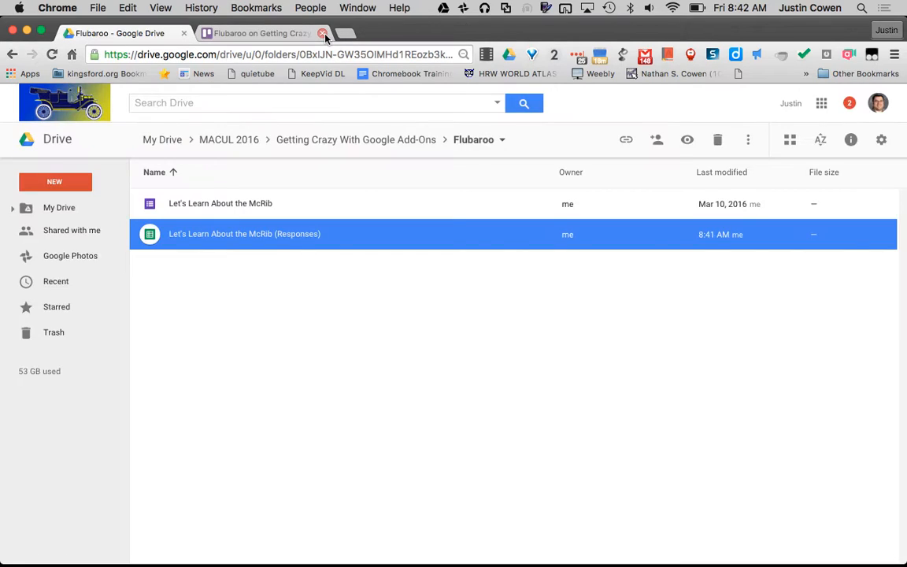
{"action": "left_click", "coordinate": [255, 31]}
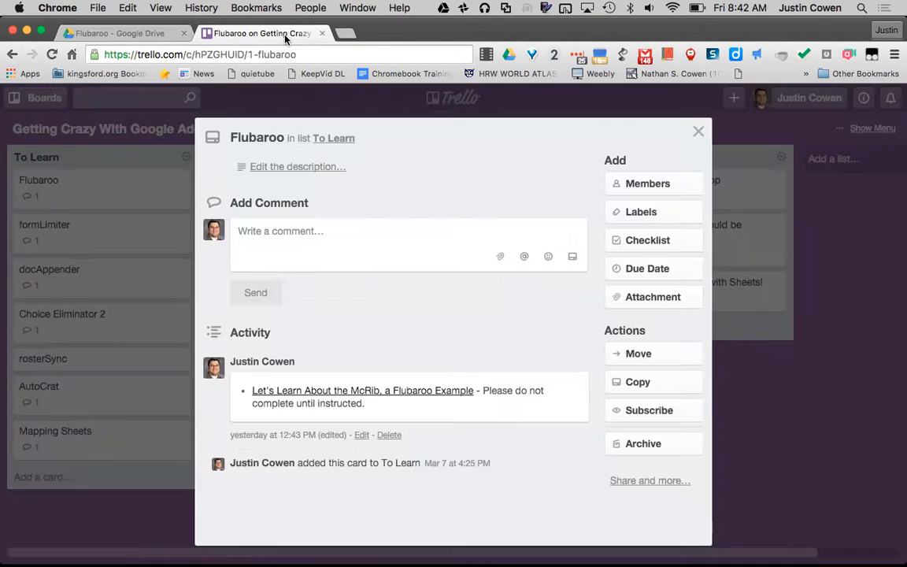
{"action": "left_click", "coordinate": [152, 314]}
{"action": "left_click_drag", "start_coordinate": [146, 206], "coordinate": [510, 194]}
{"action": "left_click_drag", "start_coordinate": [142, 188], "coordinate": [300, 198]}
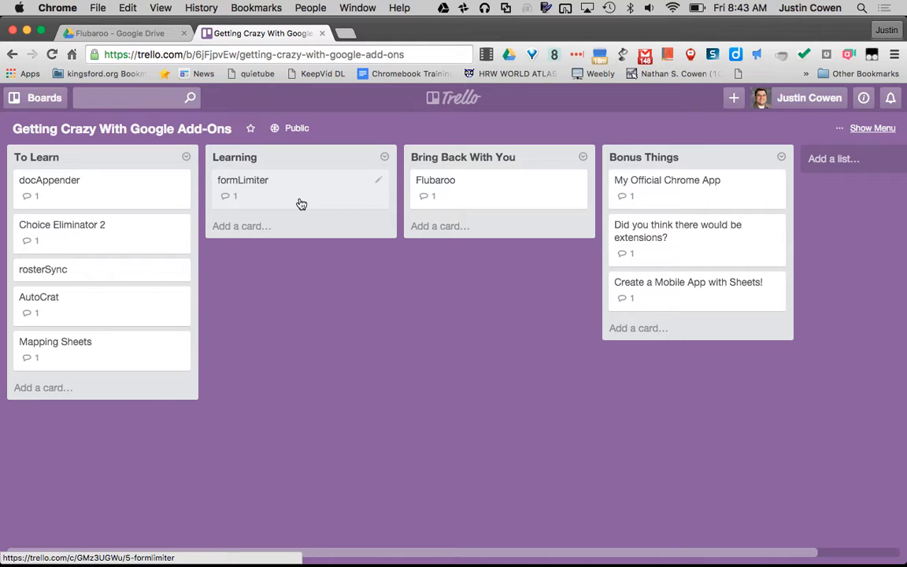
Open the Grand Rapids Breweries form linked in the formLimiter card and switch it to editing
{"action": "left_click", "coordinate": [301, 204]}
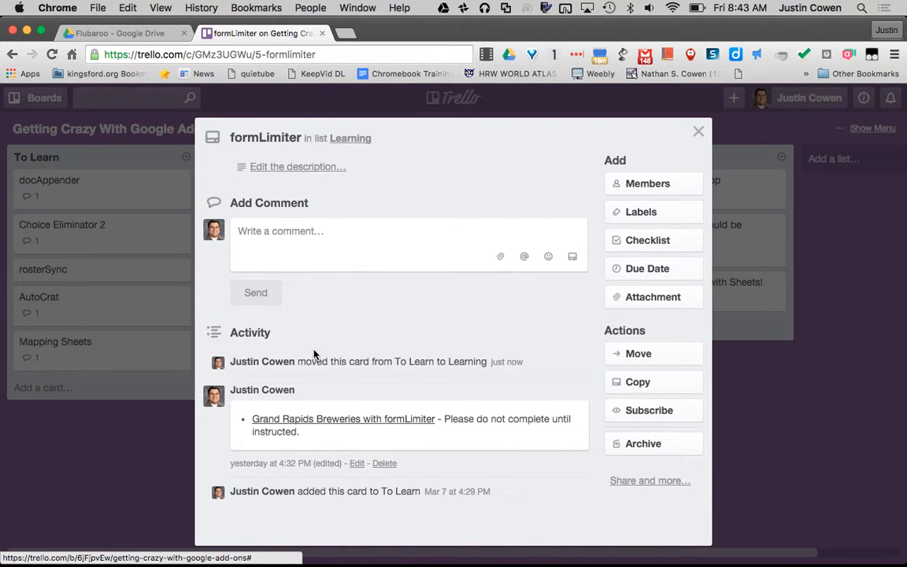
{"action": "left_click", "coordinate": [319, 422]}
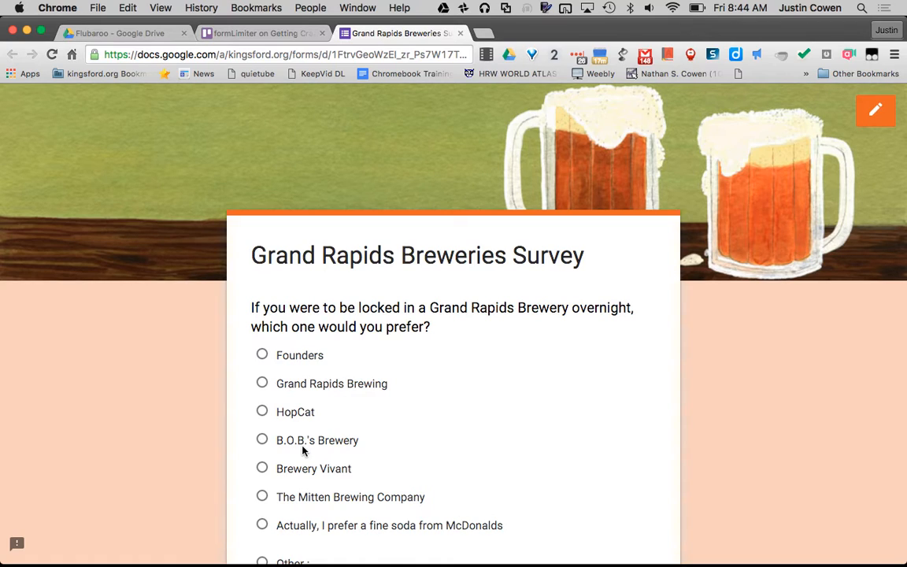
{"action": "left_click", "coordinate": [874, 110]}
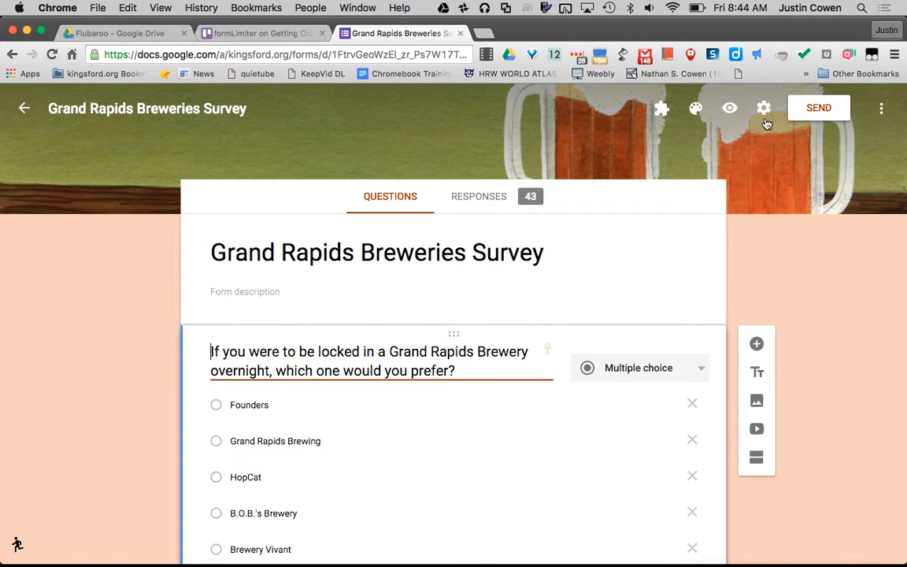
Review the form's installed add-ons and its confirmation page and presentation settings, and leave the settings without saving
{"action": "left_click", "coordinate": [662, 111]}
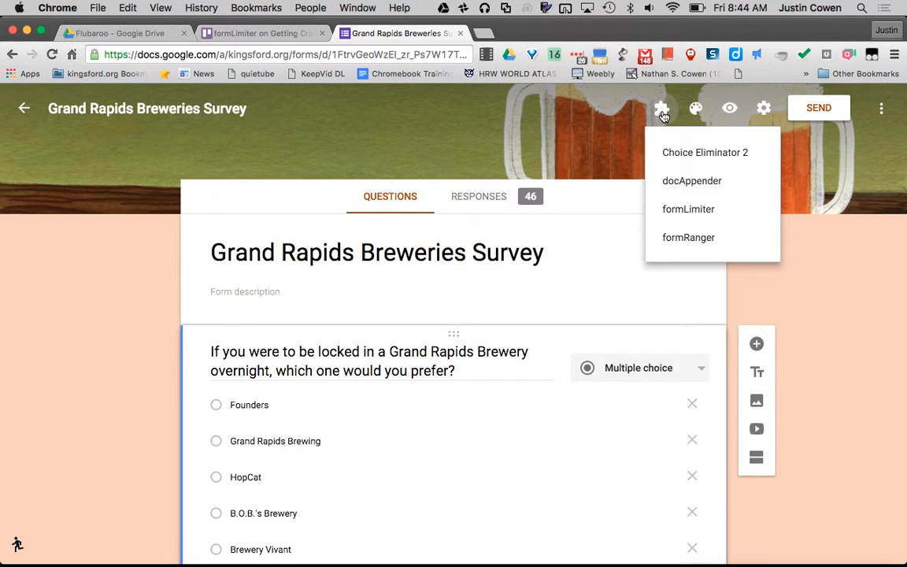
{"action": "left_click", "coordinate": [764, 108]}
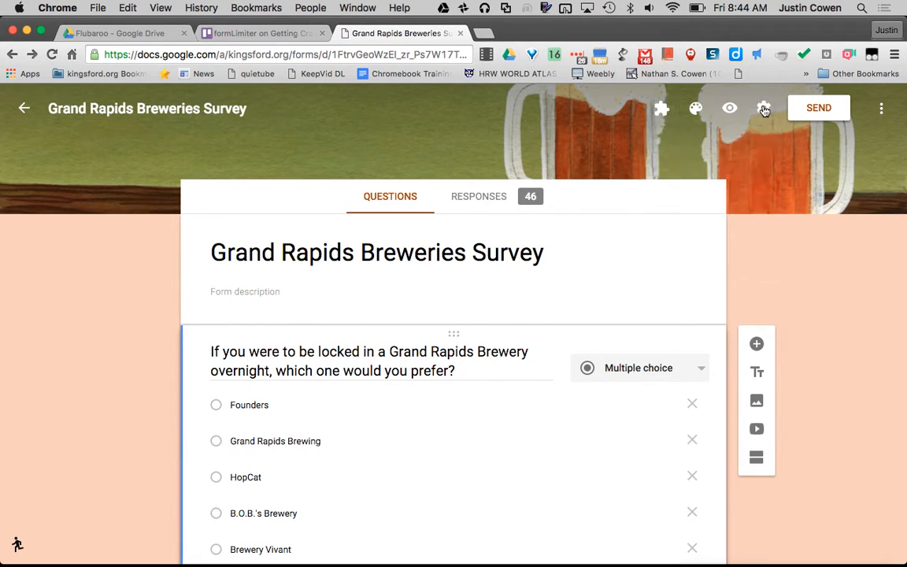
{"action": "left_click", "coordinate": [763, 109]}
{"action": "scroll", "coordinate": [498, 342], "scroll_direction": "down", "scroll_amount": 3}
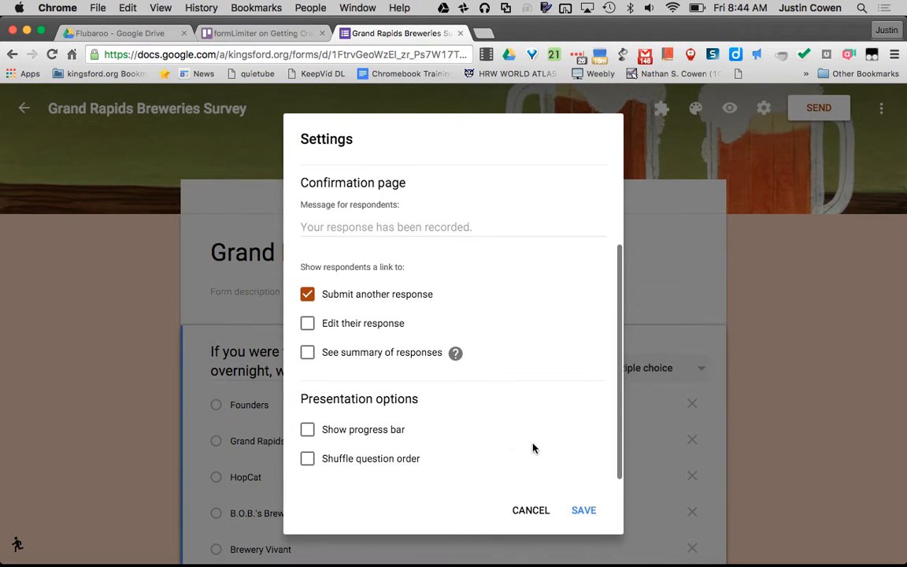
{"action": "left_click", "coordinate": [532, 510]}
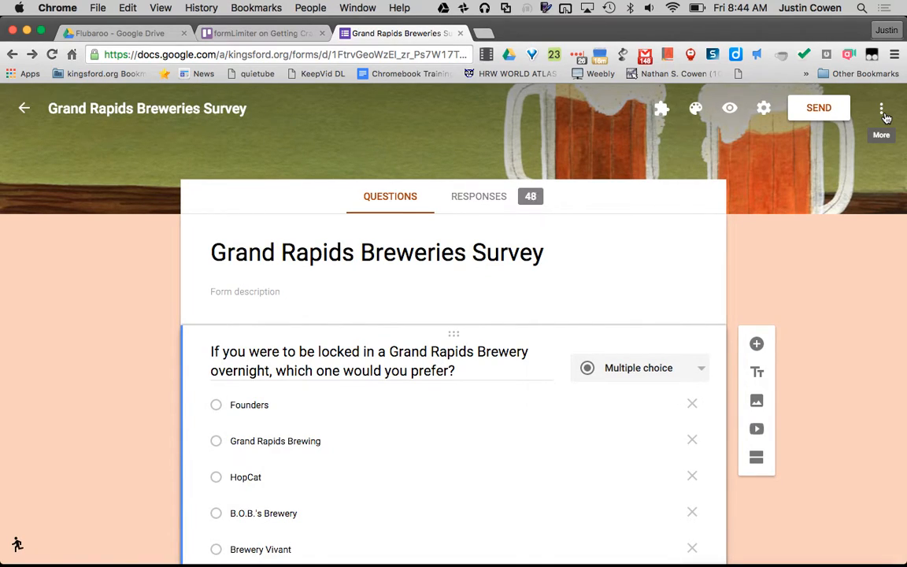
Browse the Google Forms add-on gallery, find the formLimiter entry, and close the gallery
{"action": "left_click", "coordinate": [883, 115]}
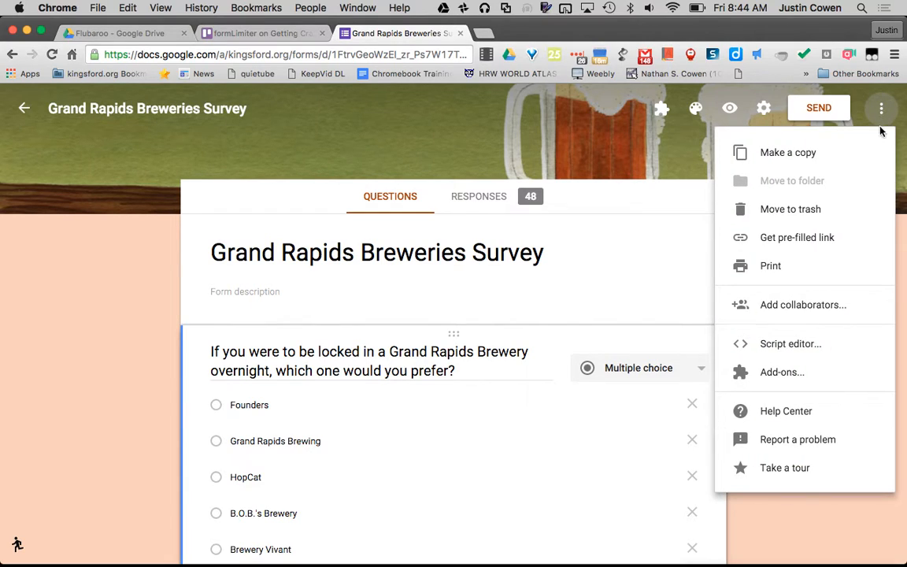
{"action": "left_click", "coordinate": [795, 378]}
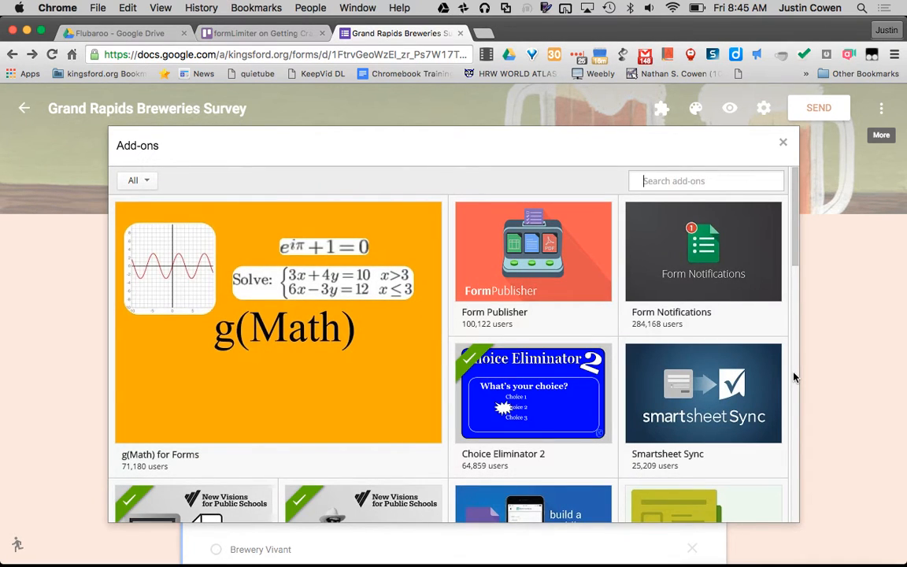
{"action": "mouse_move", "coordinate": [324, 361]}
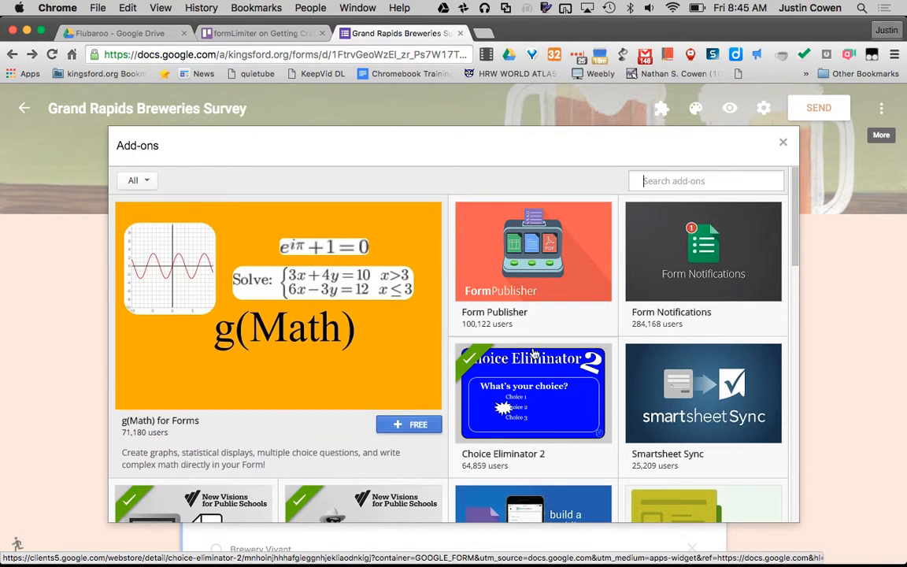
{"action": "scroll", "coordinate": [472, 356], "scroll_direction": "down", "scroll_amount": 1}
{"action": "mouse_move", "coordinate": [536, 352]}
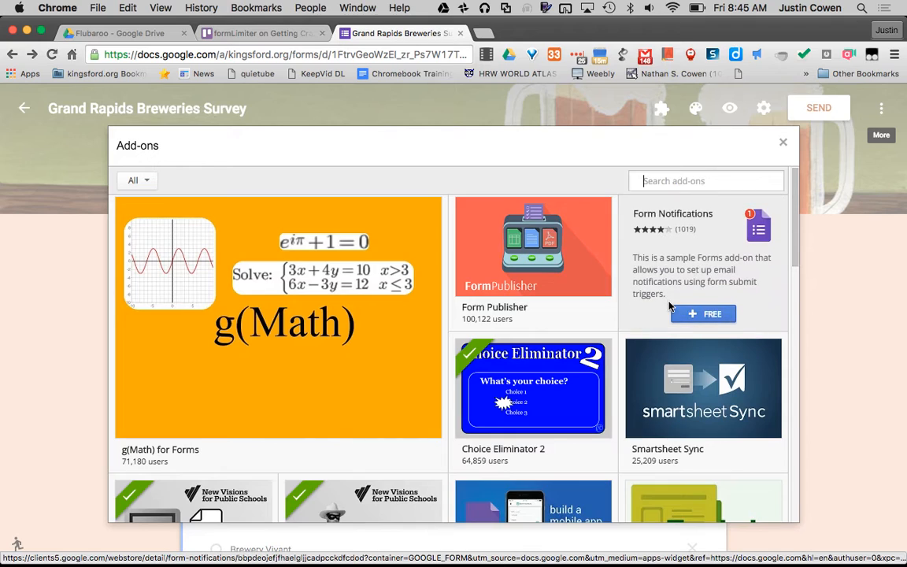
{"action": "scroll", "coordinate": [668, 310], "scroll_direction": "down", "scroll_amount": 2}
{"action": "scroll", "coordinate": [668, 308], "scroll_direction": "down", "scroll_amount": 1}
{"action": "mouse_move", "coordinate": [571, 334]}
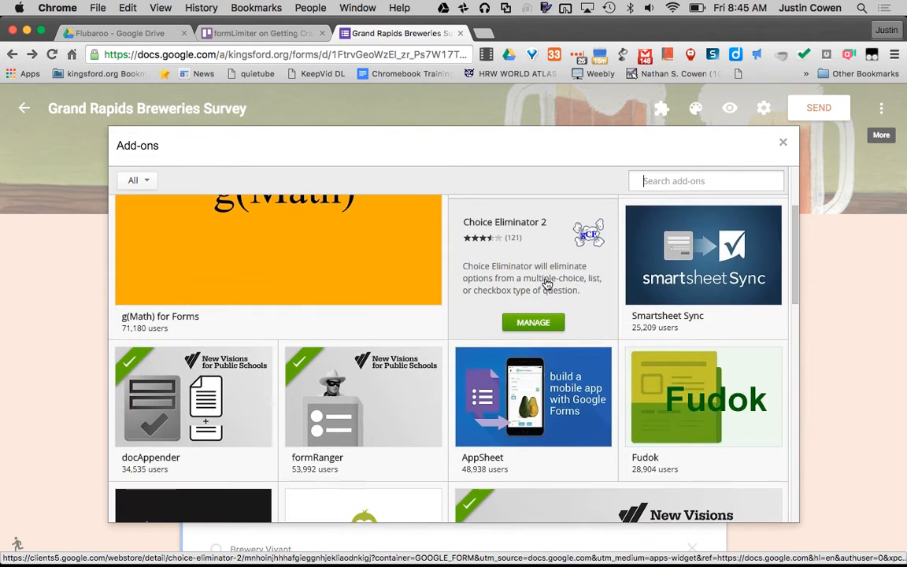
{"action": "scroll", "coordinate": [549, 308], "scroll_direction": "down", "scroll_amount": 2}
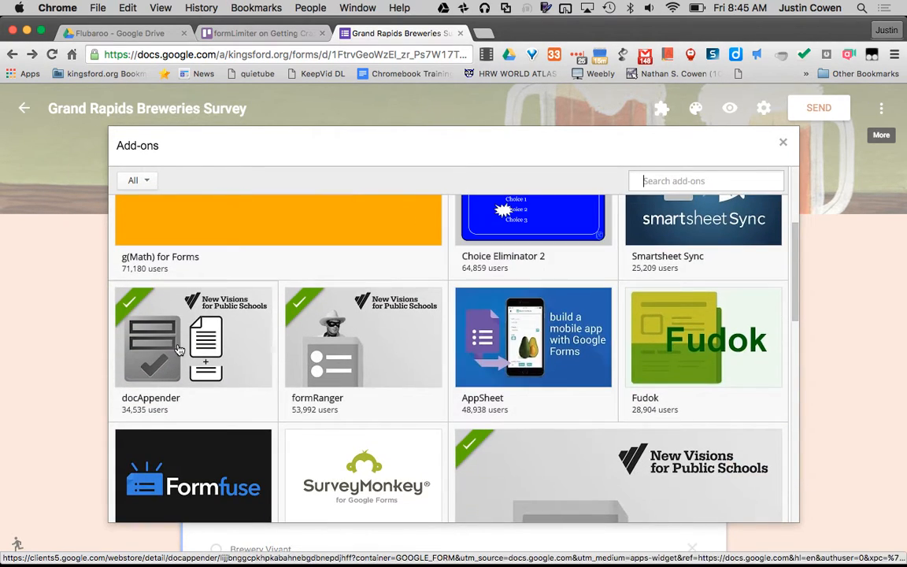
{"action": "scroll", "coordinate": [402, 393], "scroll_direction": "down", "scroll_amount": 2}
{"action": "scroll", "coordinate": [402, 394], "scroll_direction": "down", "scroll_amount": 2}
{"action": "scroll", "coordinate": [402, 394], "scroll_direction": "up", "scroll_amount": 5}
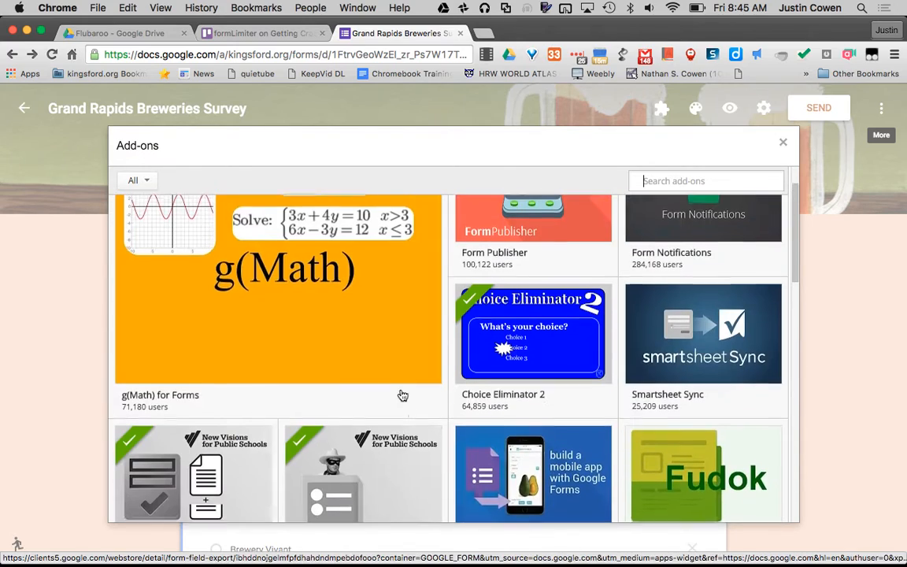
{"action": "scroll", "coordinate": [402, 394], "scroll_direction": "down", "scroll_amount": 1}
{"action": "scroll", "coordinate": [402, 394], "scroll_direction": "down", "scroll_amount": 4}
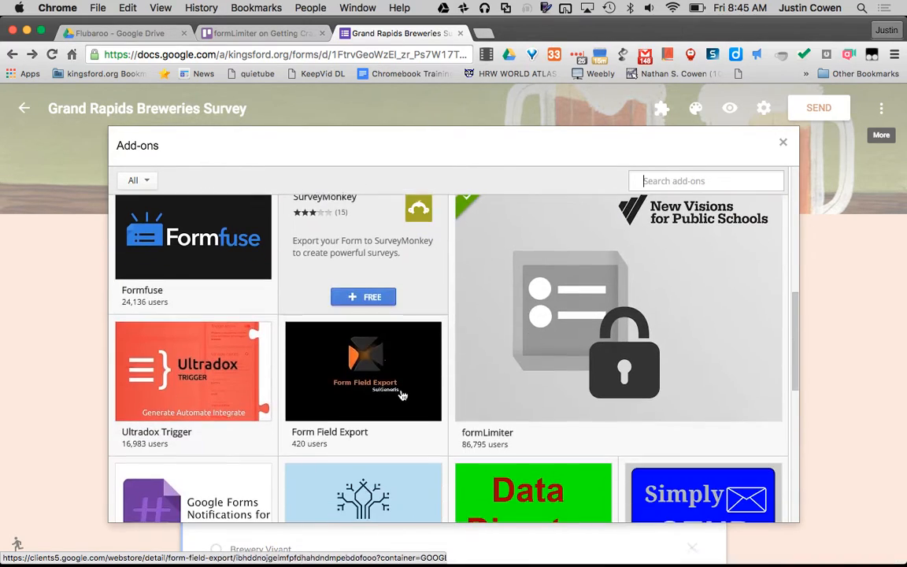
{"action": "scroll", "coordinate": [402, 393], "scroll_direction": "down", "scroll_amount": 2}
{"action": "scroll", "coordinate": [402, 394], "scroll_direction": "down", "scroll_amount": 5}
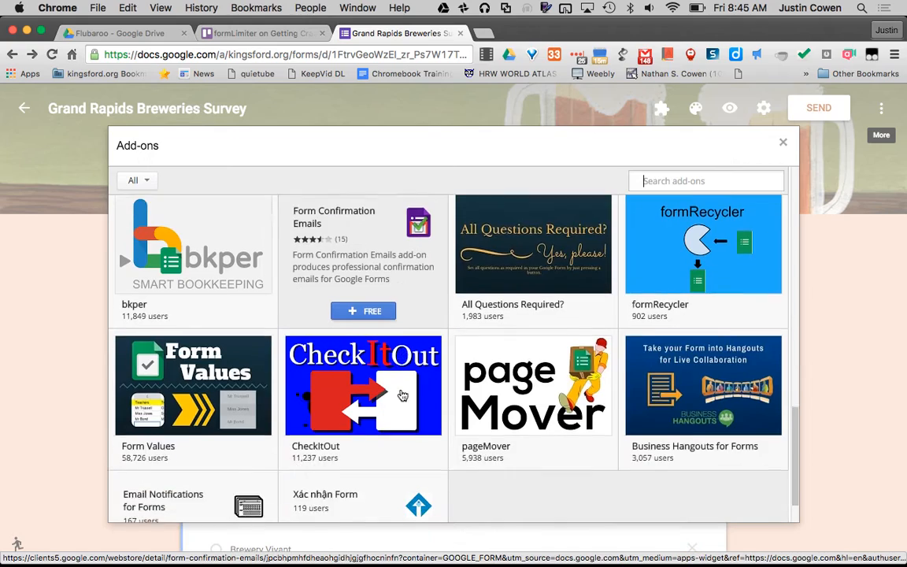
{"action": "scroll", "coordinate": [401, 393], "scroll_direction": "up", "scroll_amount": 8}
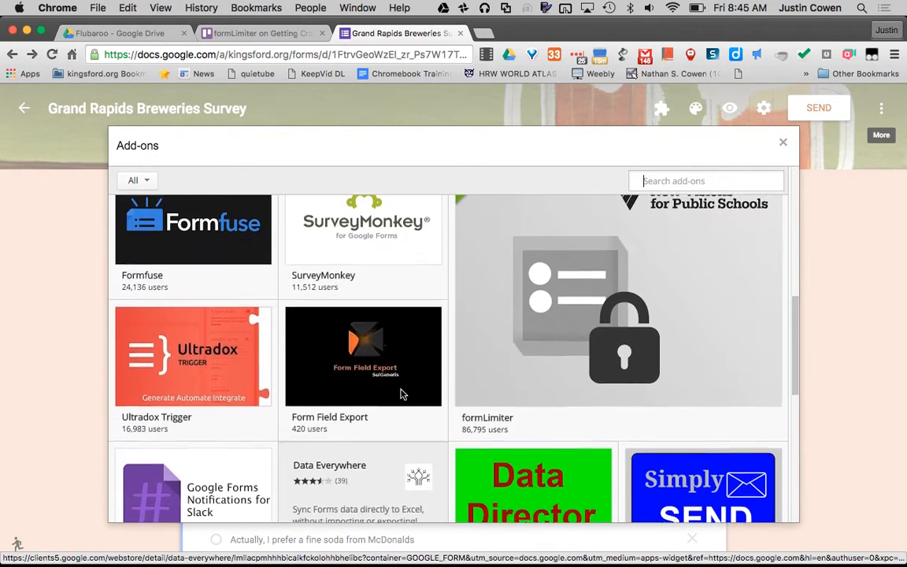
{"action": "scroll", "coordinate": [401, 393], "scroll_direction": "up", "scroll_amount": 1}
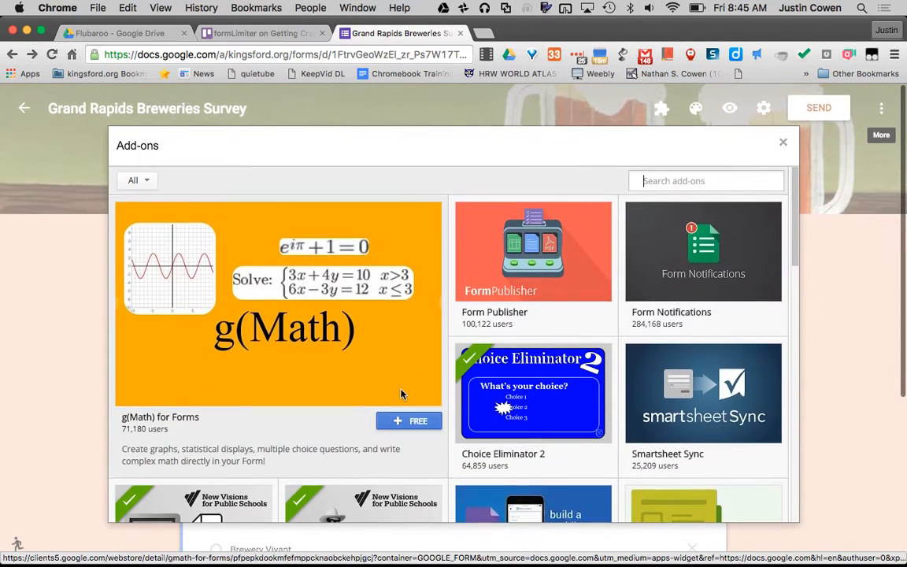
{"action": "scroll", "coordinate": [401, 394], "scroll_direction": "down", "scroll_amount": 1}
{"action": "scroll", "coordinate": [401, 393], "scroll_direction": "down", "scroll_amount": 4}
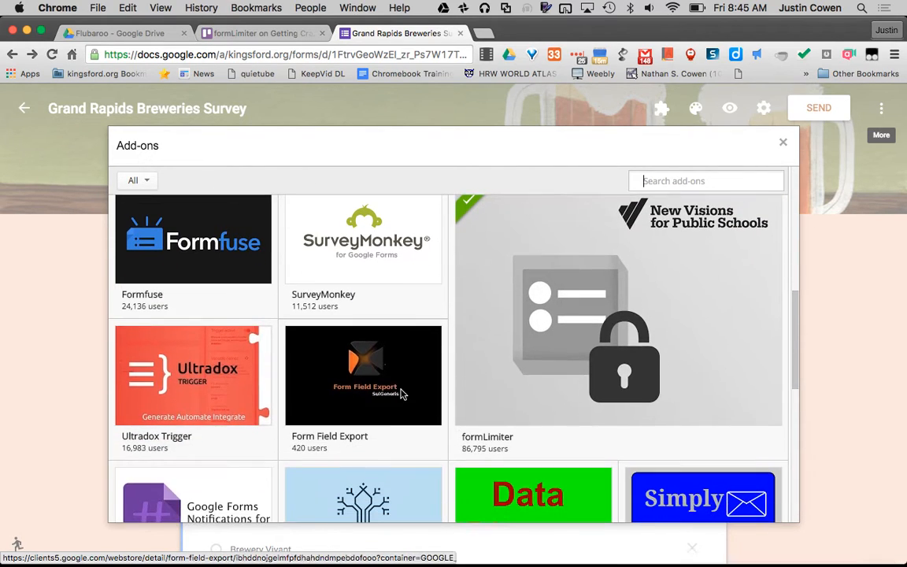
{"action": "mouse_move", "coordinate": [594, 380]}
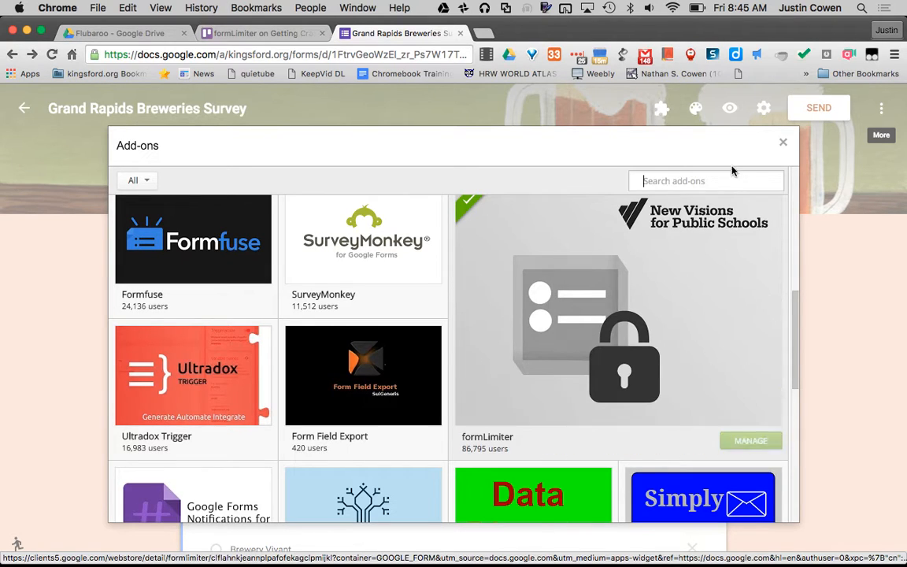
{"action": "left_click", "coordinate": [783, 145]}
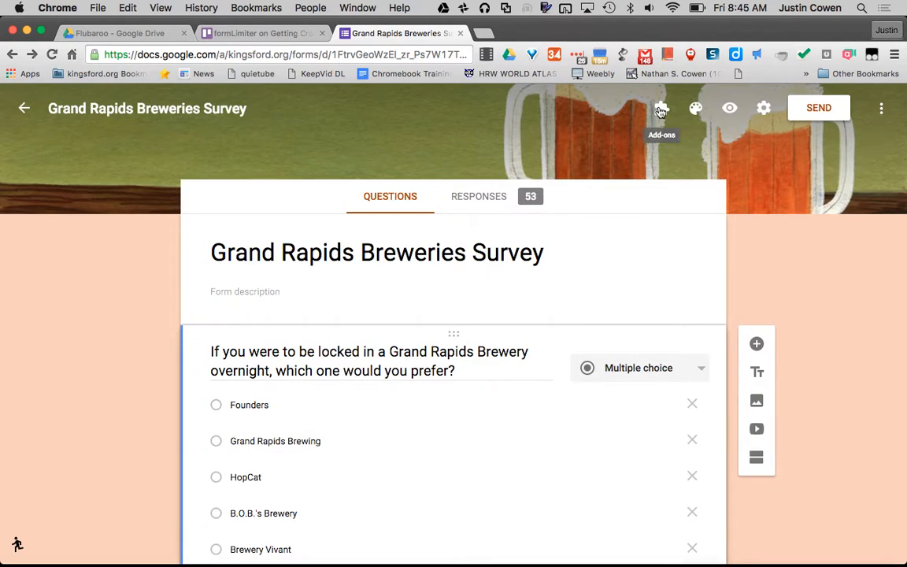
Open the formLimiter limit settings for the Grand Rapids Breweries Survey and choose the date and time limit
{"action": "left_click", "coordinate": [661, 109]}
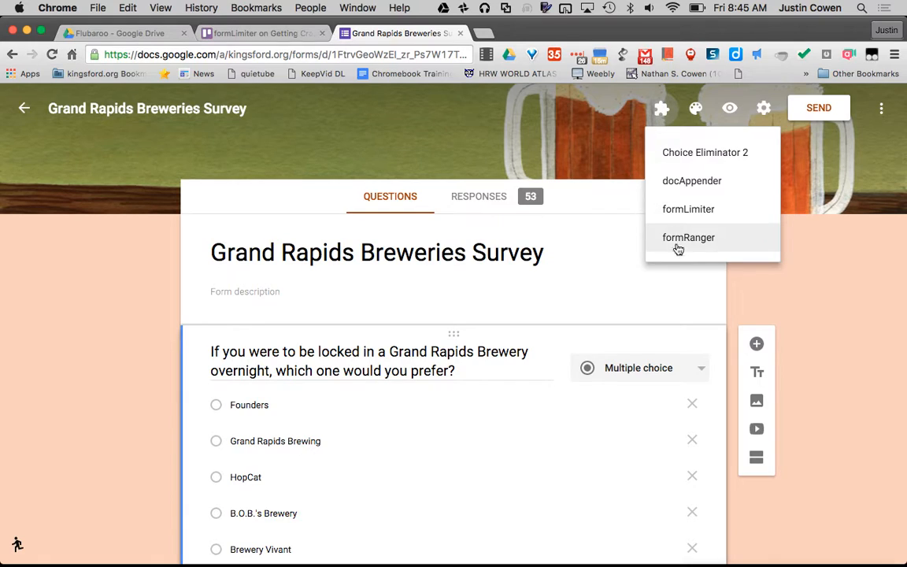
{"action": "left_click", "coordinate": [676, 211]}
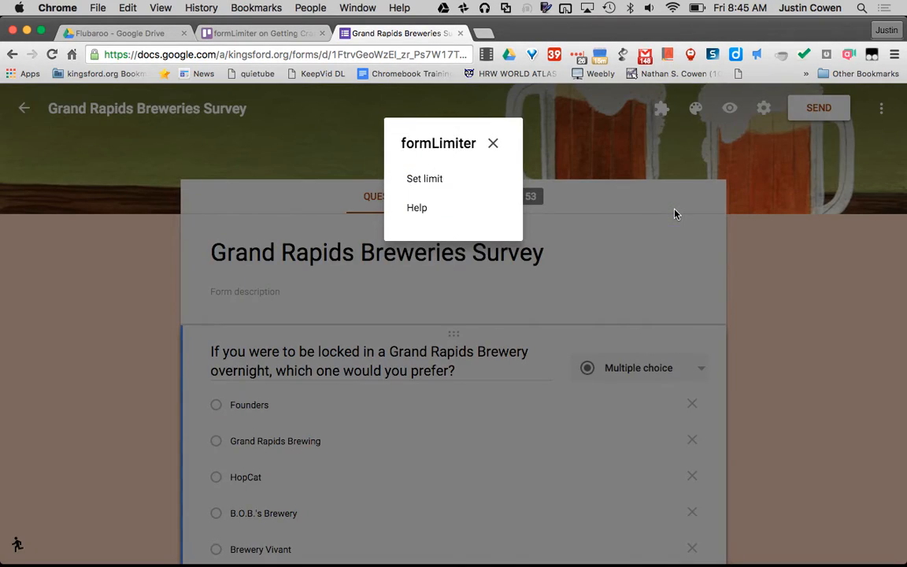
{"action": "left_click", "coordinate": [423, 180]}
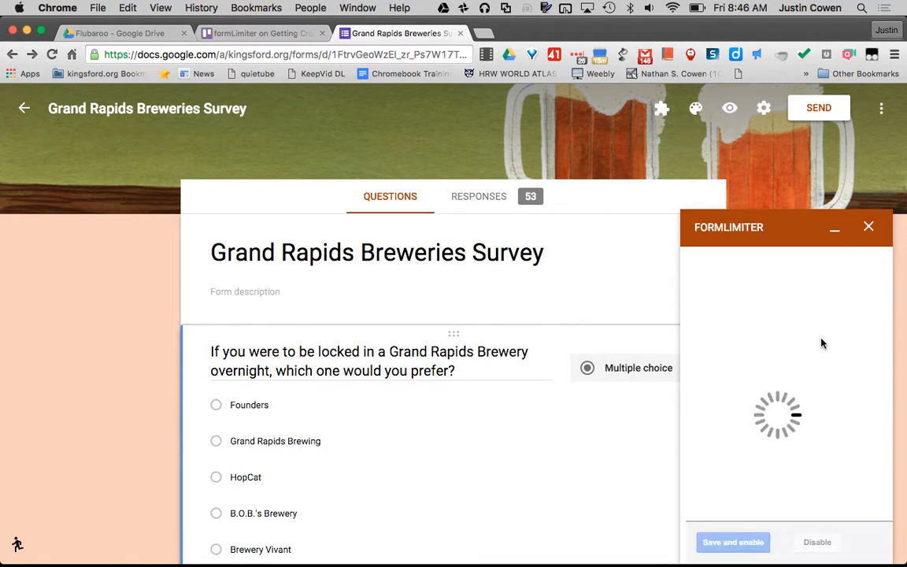
{"action": "left_click", "coordinate": [758, 289]}
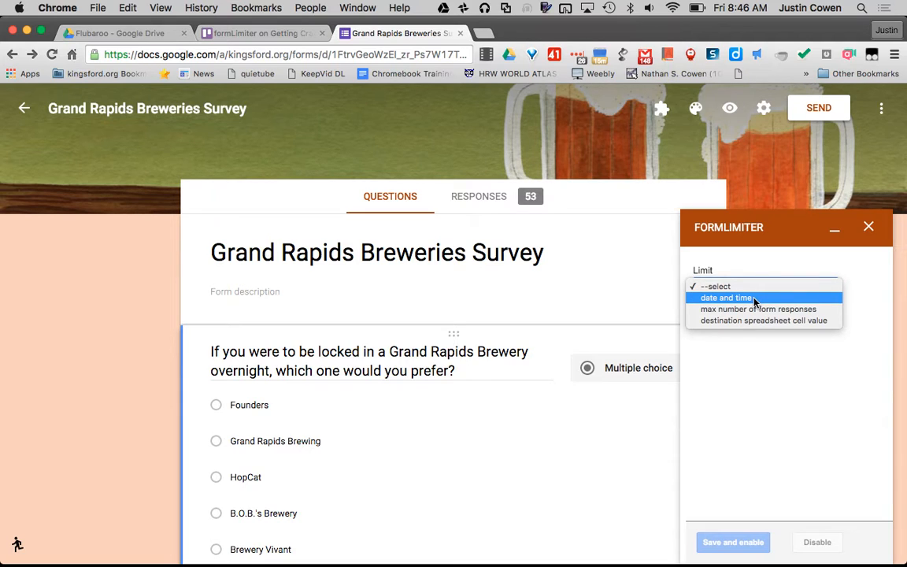
{"action": "left_click", "coordinate": [754, 298]}
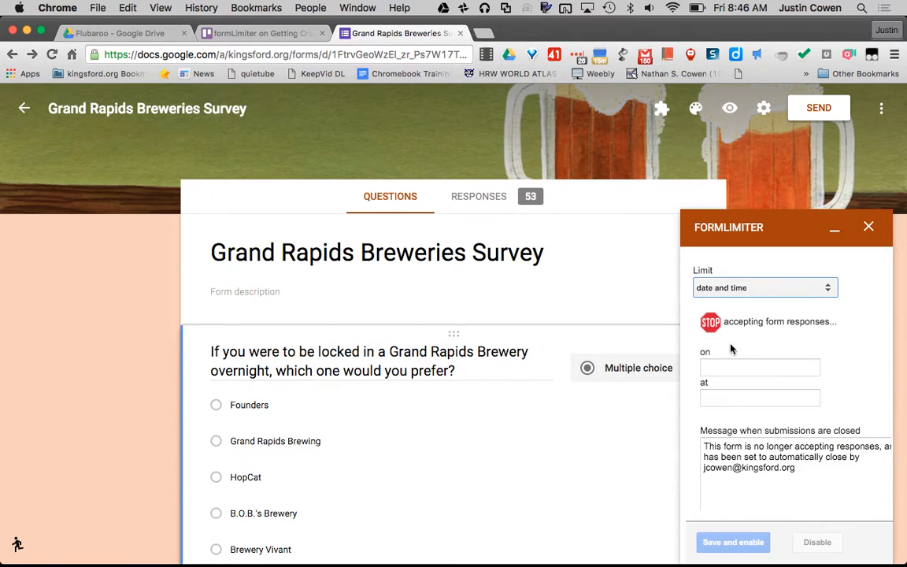
Set the form to stop accepting responses on 03/11/2016 at 8:50 AM
{"action": "left_click", "coordinate": [720, 366]}
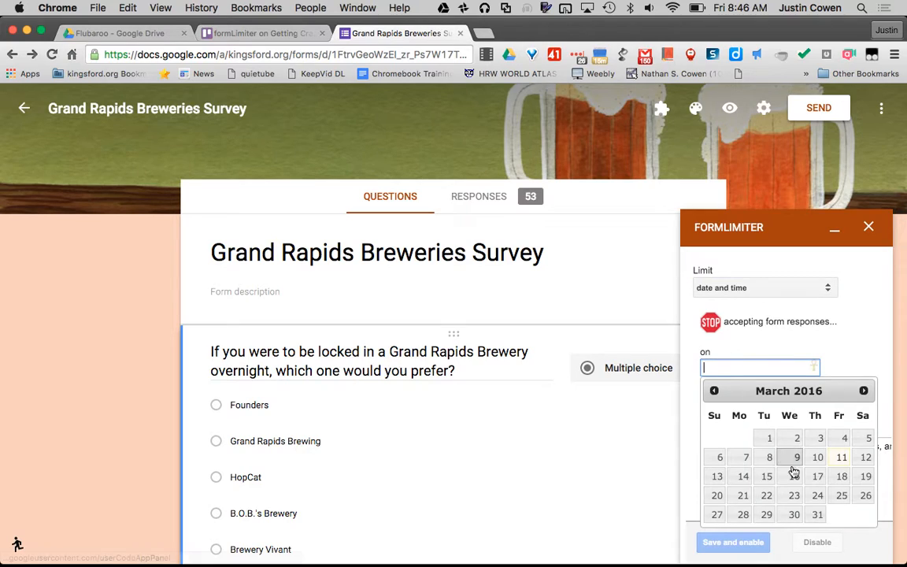
{"action": "left_click", "coordinate": [828, 344]}
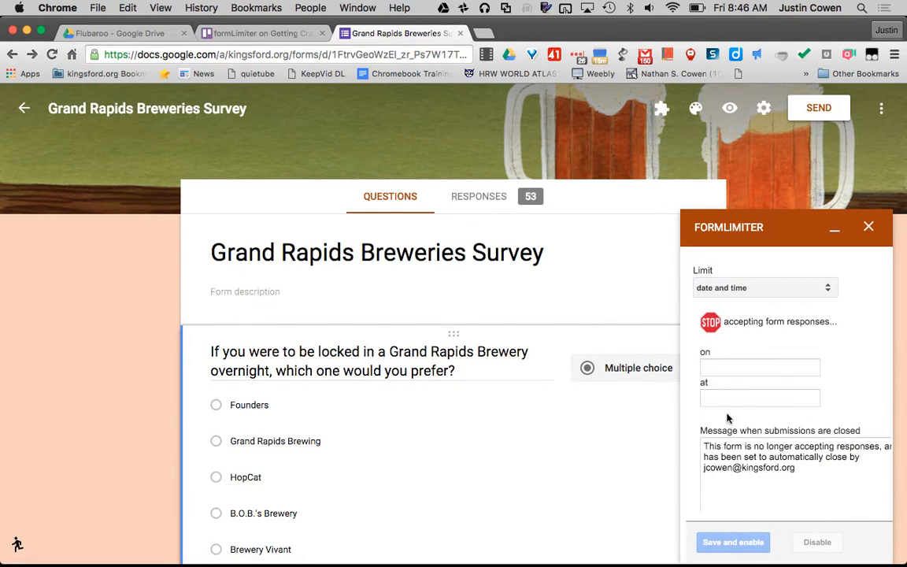
{"action": "left_click", "coordinate": [744, 368]}
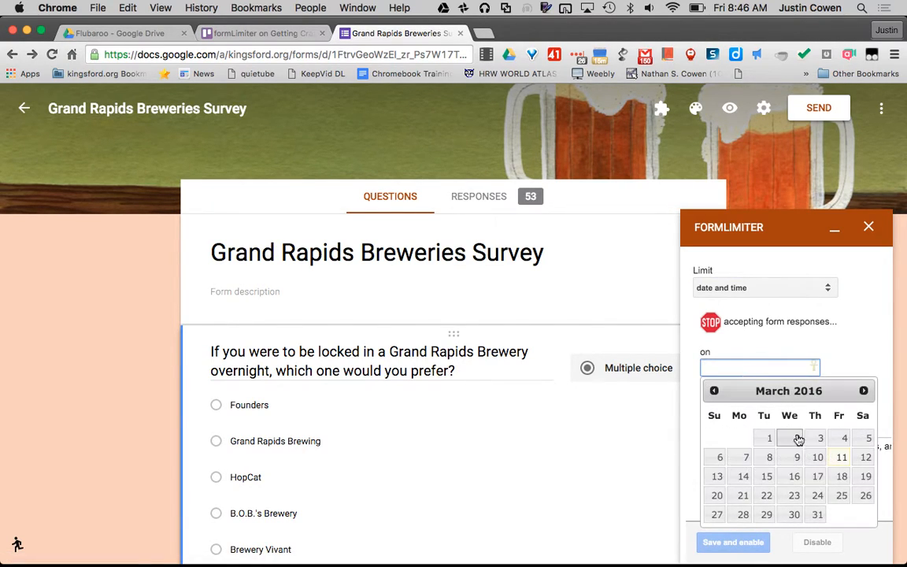
{"action": "left_click", "coordinate": [836, 460]}
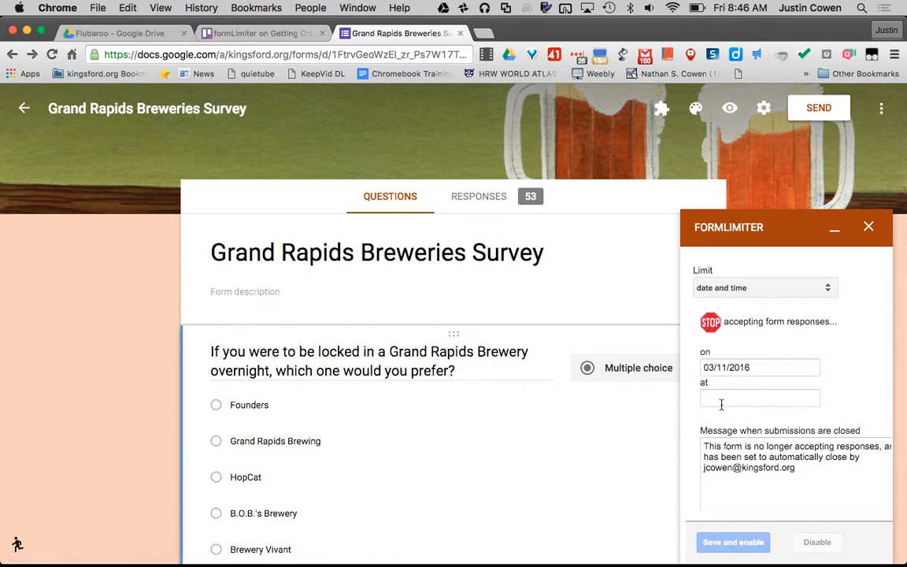
{"action": "left_click", "coordinate": [726, 400]}
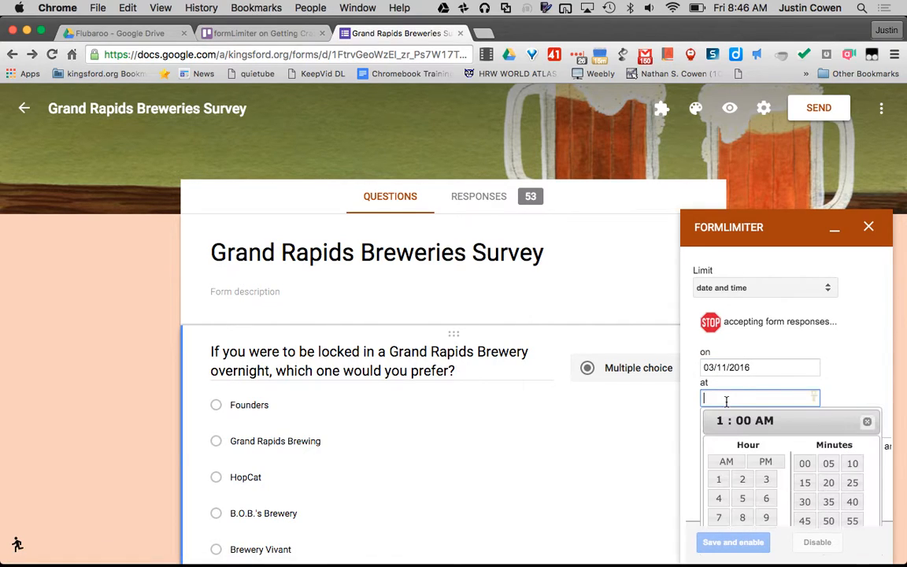
{"action": "left_click", "coordinate": [742, 520]}
{"action": "left_click", "coordinate": [827, 523]}
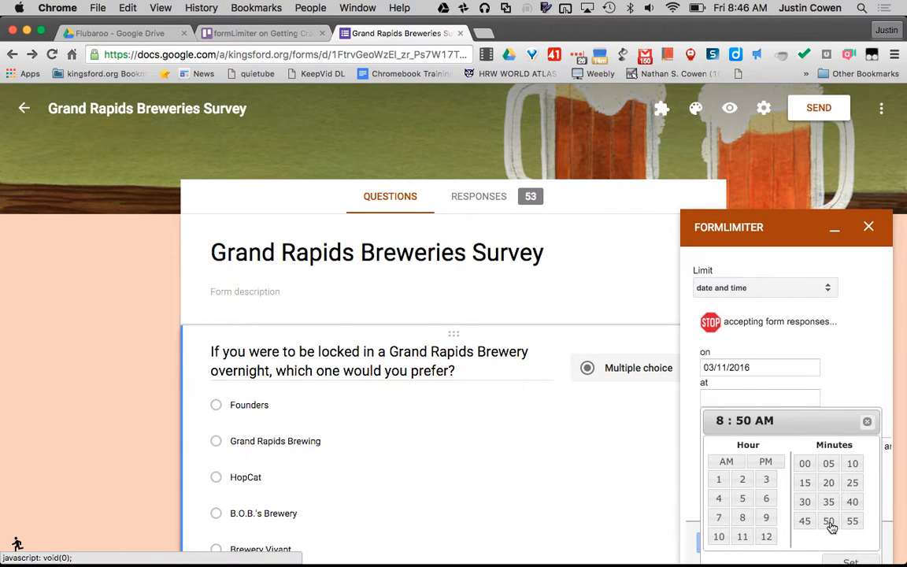
{"action": "scroll", "coordinate": [826, 467], "scroll_direction": "down", "scroll_amount": 2}
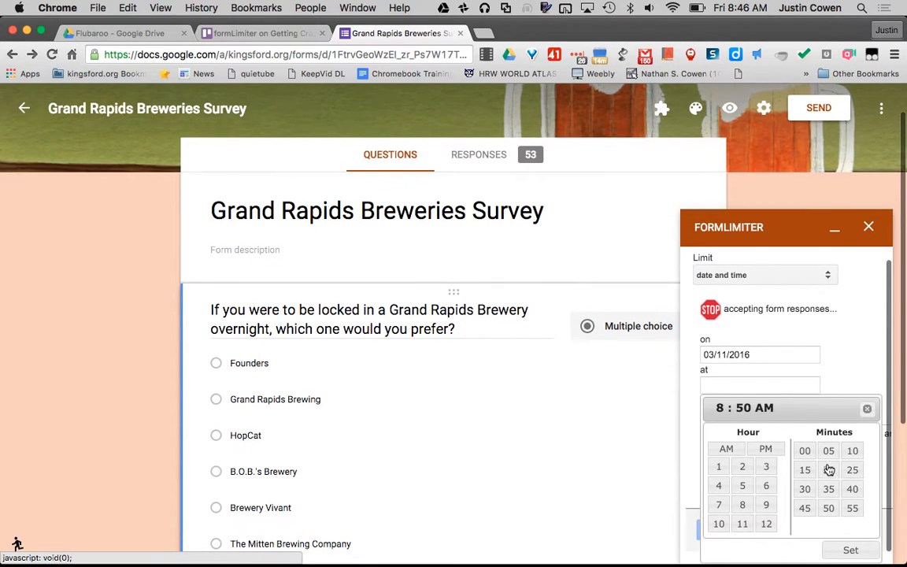
{"action": "left_click", "coordinate": [846, 550]}
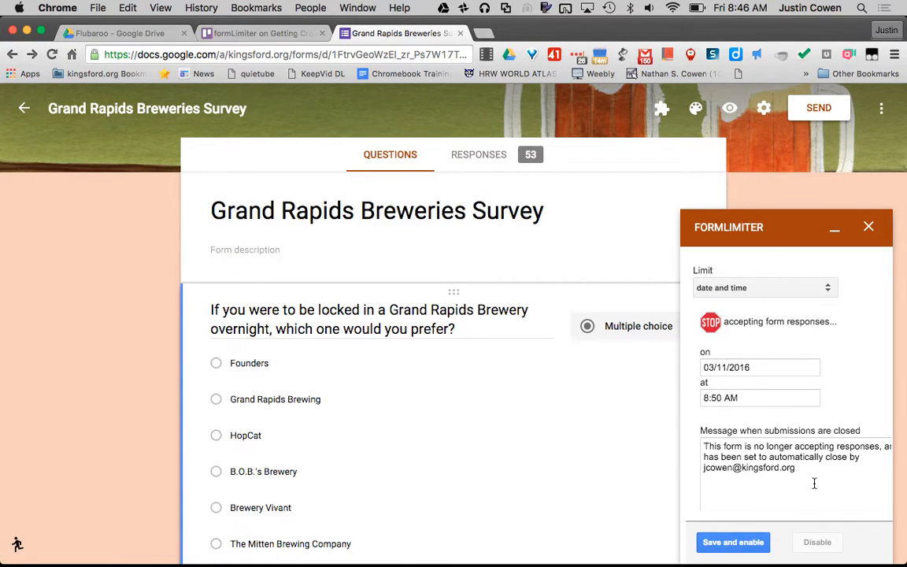
Replace the closed-submissions message with "You were to late! You fail :)" and enable emailing the form owner when submissions are closed
{"action": "left_click_drag", "start_coordinate": [813, 483], "coordinate": [685, 429]}
{"action": "type", "text": "You were to "}
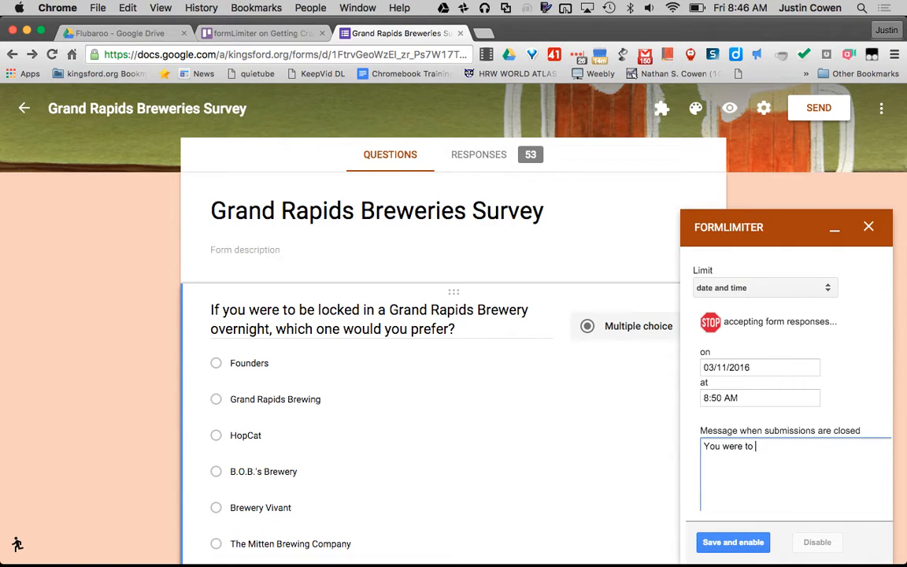
{"action": "type", "text": "late! You fail :)"}
{"action": "scroll", "coordinate": [619, 429], "scroll_direction": "down", "scroll_amount": 3}
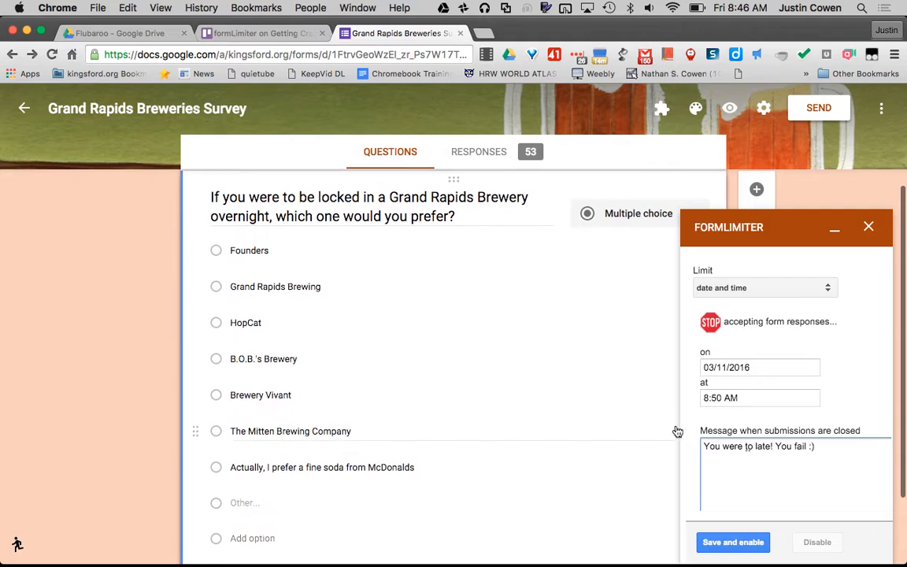
{"action": "scroll", "coordinate": [716, 423], "scroll_direction": "down", "scroll_amount": 3}
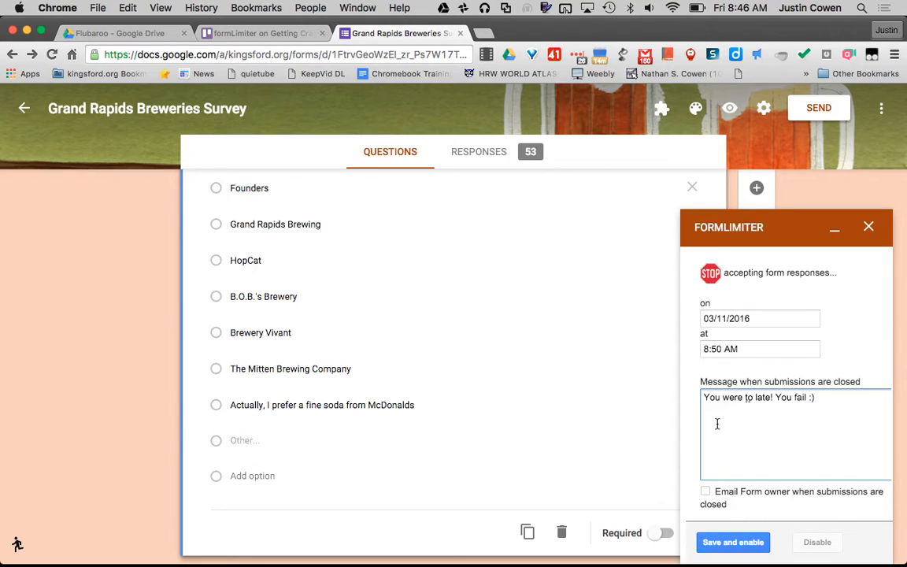
{"action": "scroll", "coordinate": [717, 423], "scroll_direction": "down", "scroll_amount": 1}
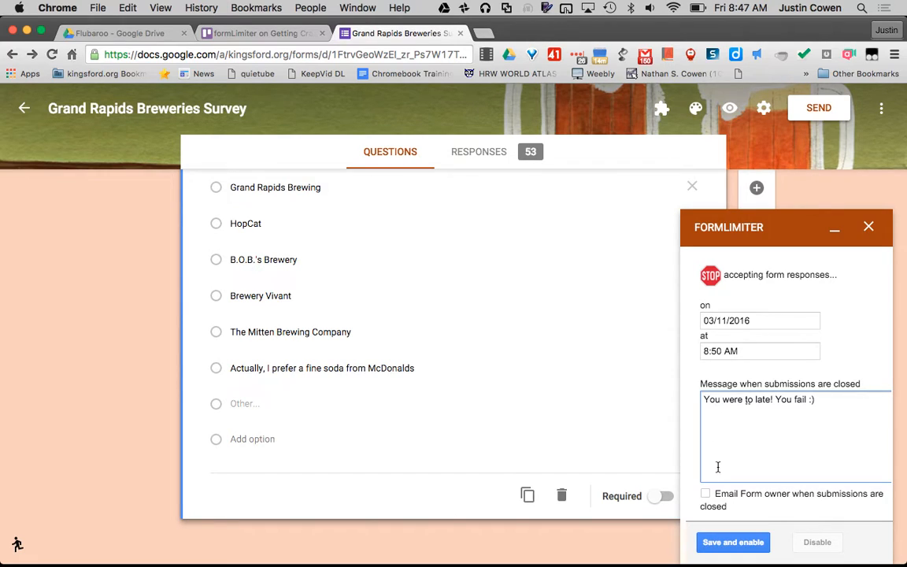
{"action": "left_click", "coordinate": [706, 494]}
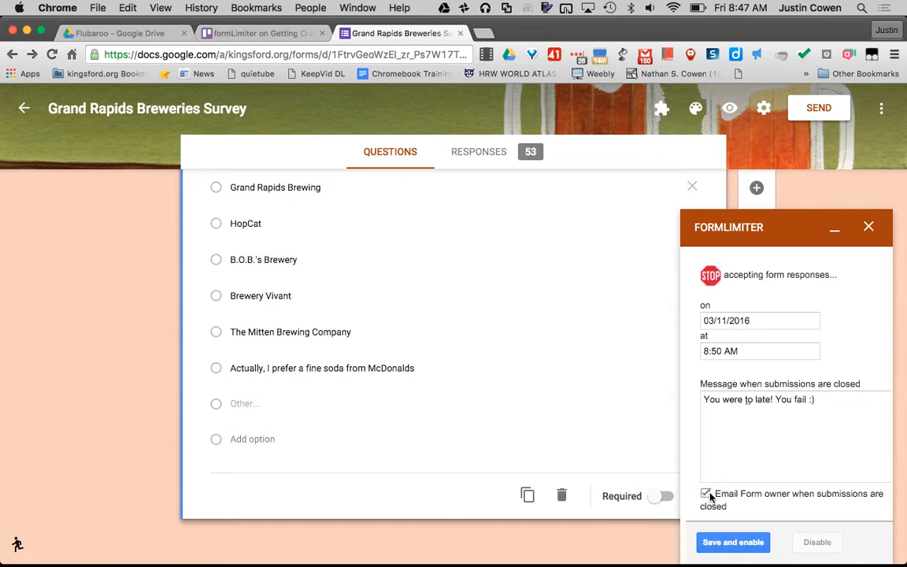
Change the limit type to max number of form responses and set the threshold to 60
{"action": "scroll", "coordinate": [719, 340], "scroll_direction": "up", "scroll_amount": 3}
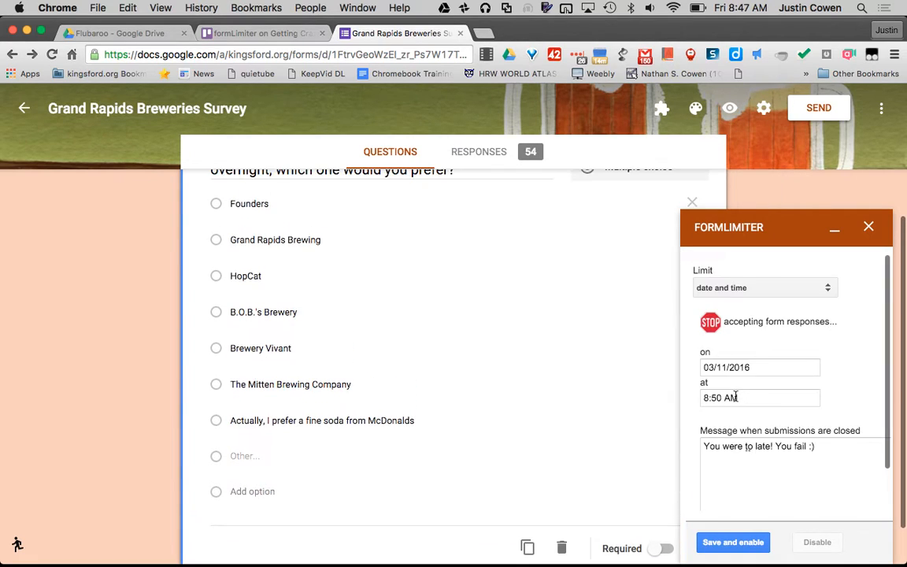
{"action": "left_click", "coordinate": [722, 287]}
{"action": "left_click", "coordinate": [720, 298]}
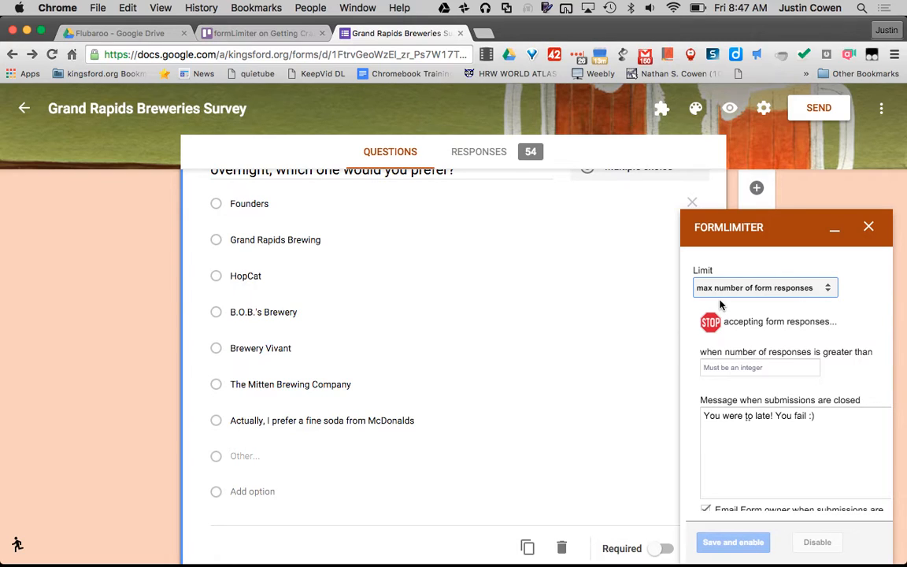
{"action": "left_click", "coordinate": [755, 368]}
{"action": "type", "text": "60"}
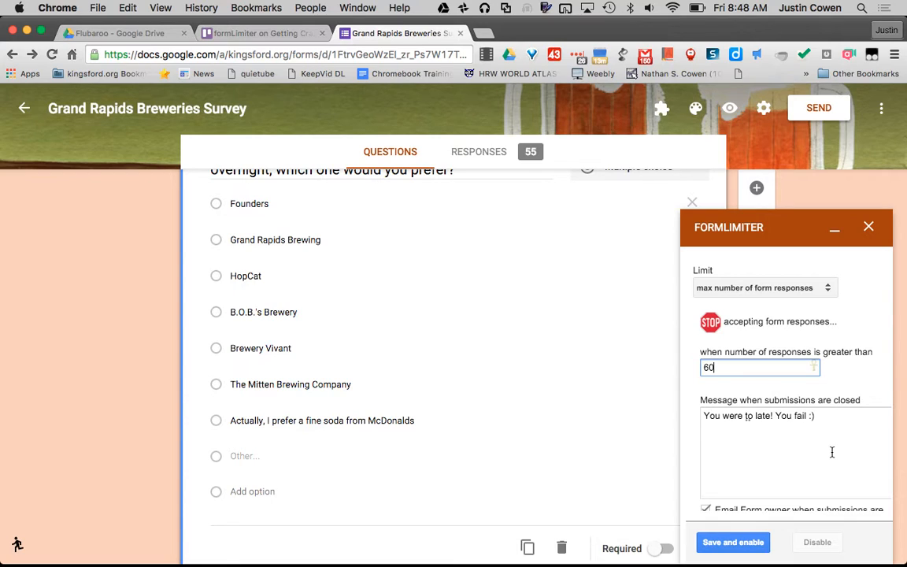
Try the destination spreadsheet cell value limit, switch back to date and time, and close formLimiter without saving
{"action": "left_click", "coordinate": [775, 287]}
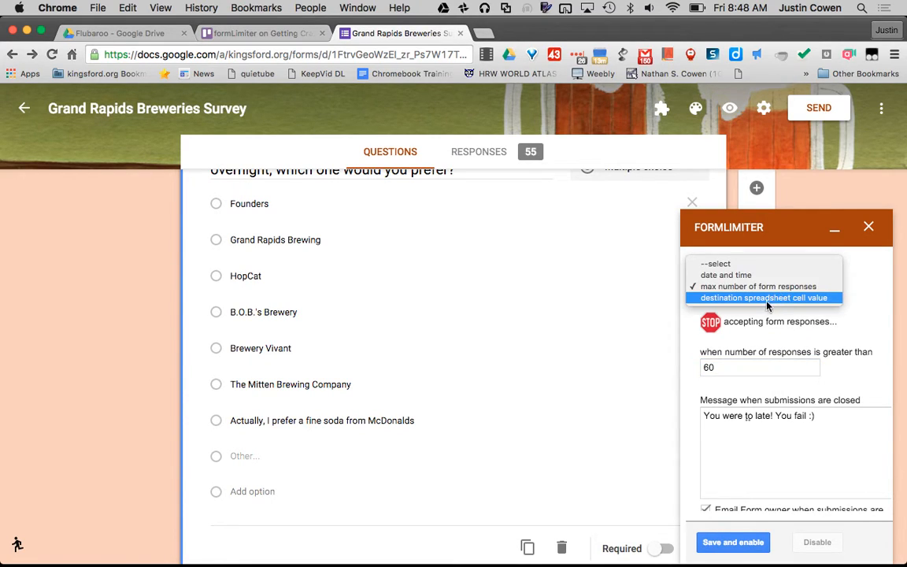
{"action": "left_click", "coordinate": [764, 299]}
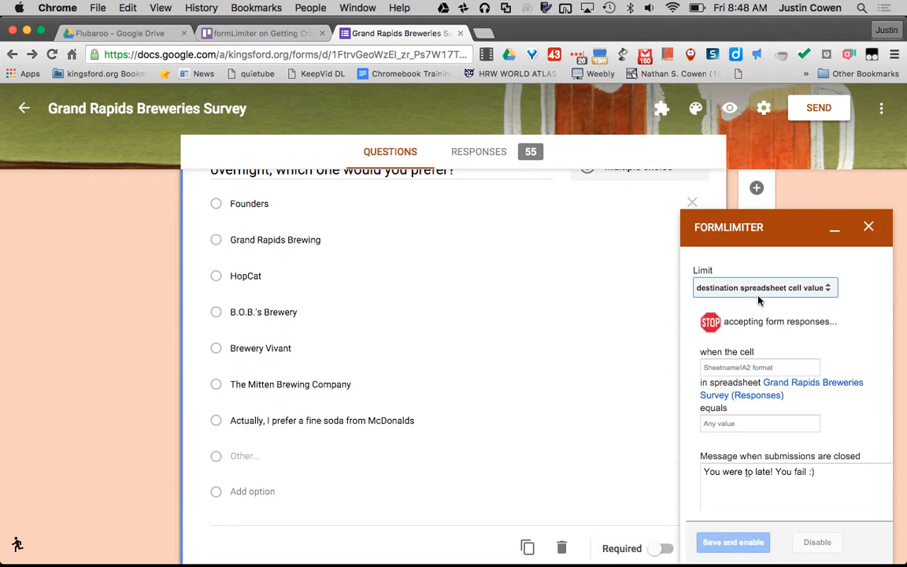
{"action": "left_click", "coordinate": [757, 294]}
{"action": "left_click", "coordinate": [754, 263]}
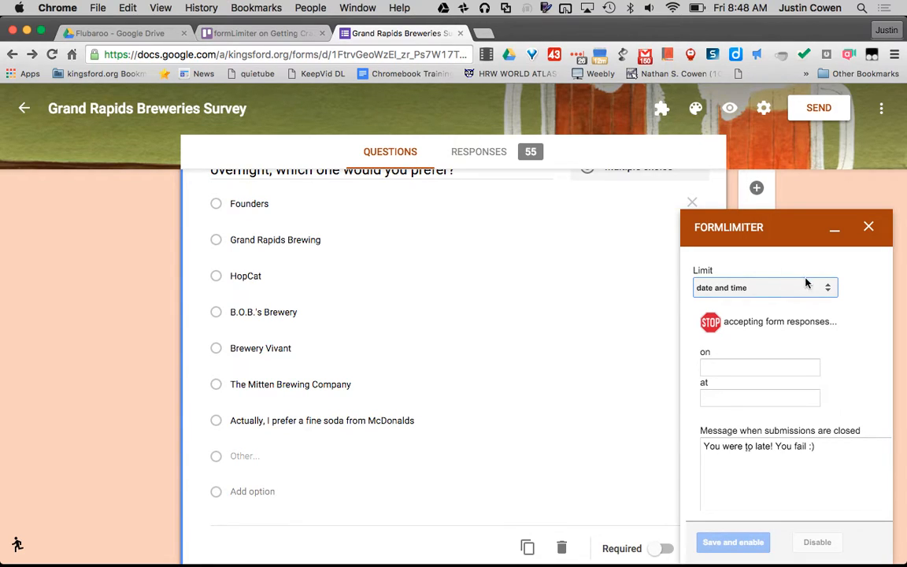
{"action": "left_click", "coordinate": [869, 227]}
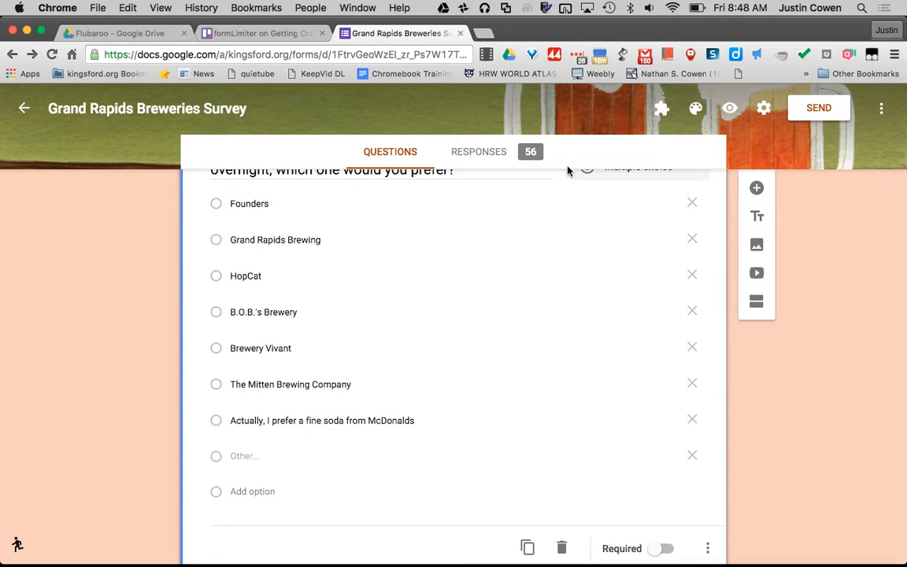
Examine the survey's response summary and the pie chart slices for the preferred brewery question
{"action": "left_click", "coordinate": [504, 157]}
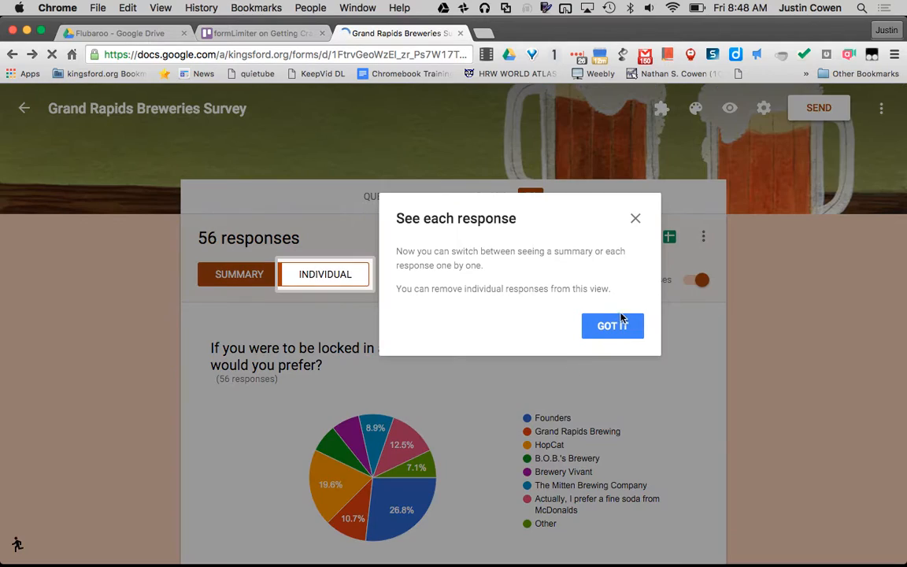
{"action": "left_click", "coordinate": [621, 324]}
{"action": "scroll", "coordinate": [716, 405], "scroll_direction": "down", "scroll_amount": 2}
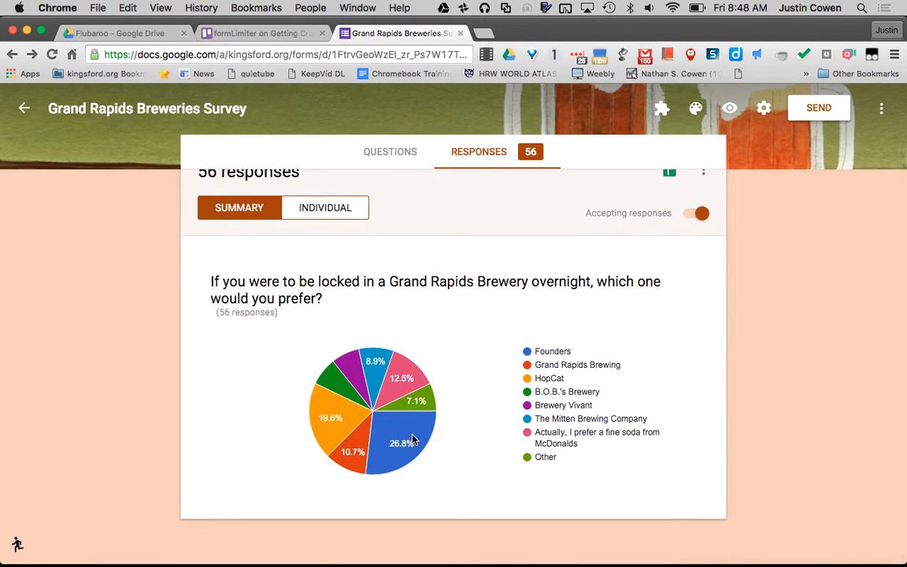
{"action": "mouse_move", "coordinate": [336, 423]}
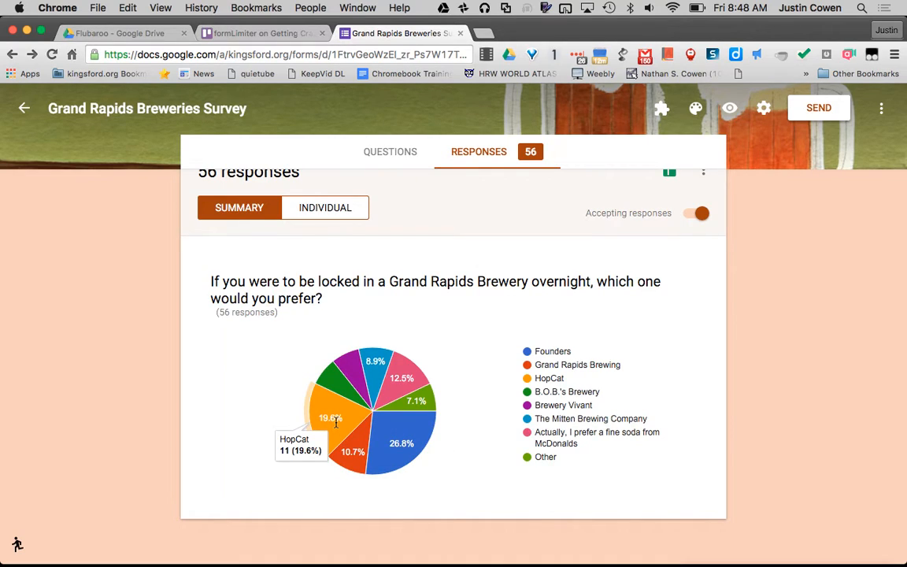
{"action": "mouse_move", "coordinate": [416, 369]}
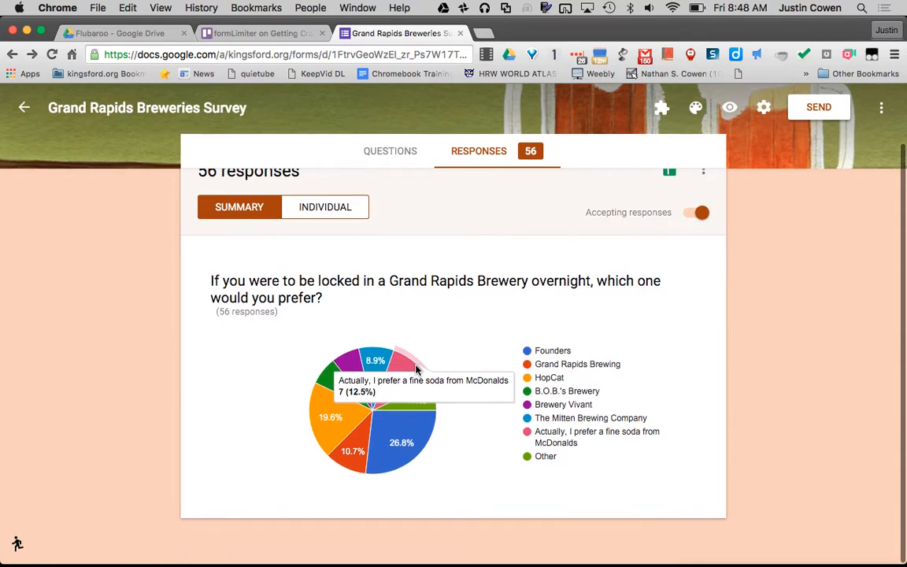
{"action": "mouse_move", "coordinate": [340, 462]}
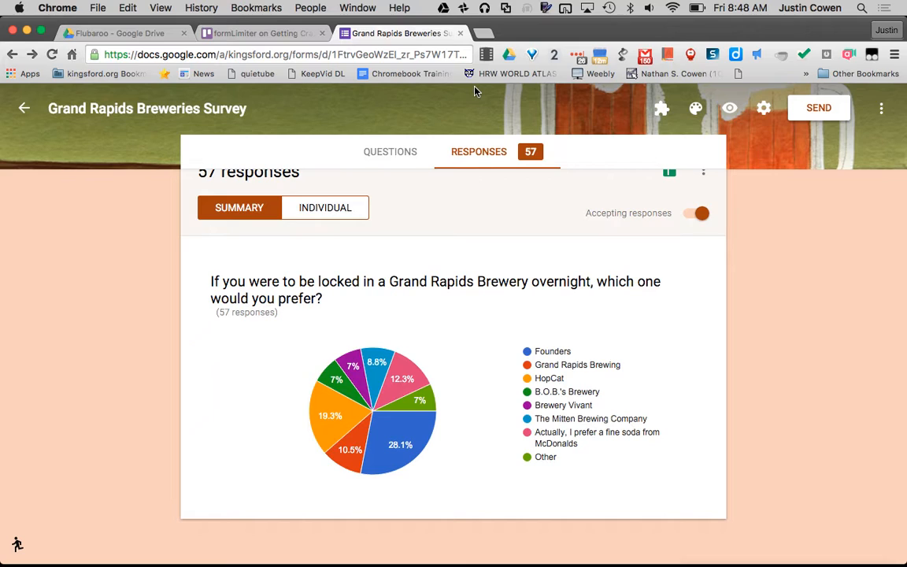
Close the survey form and, on the Trello board, move the formLimiter card to Bring Back With You and docAppender to Learning
{"action": "left_click", "coordinate": [460, 34]}
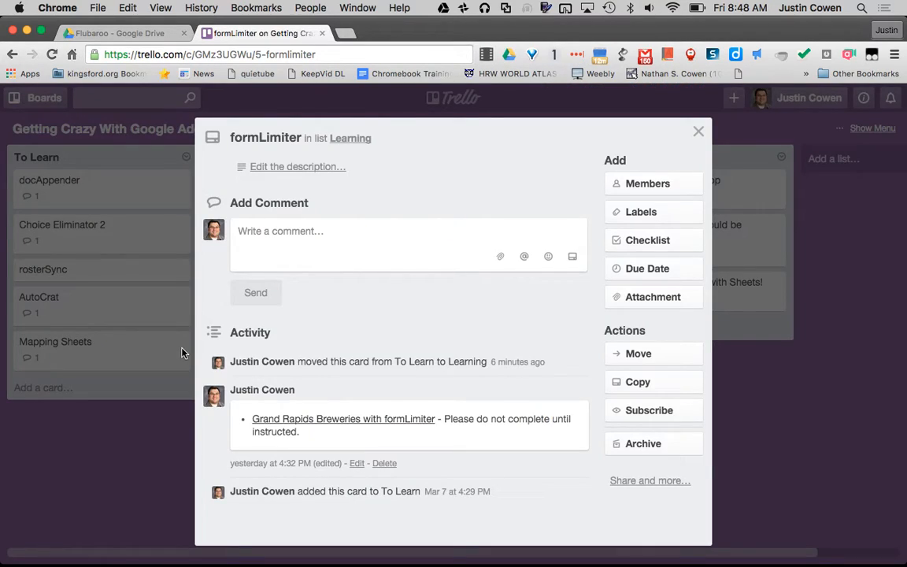
{"action": "left_click", "coordinate": [181, 351]}
{"action": "left_click_drag", "start_coordinate": [327, 184], "coordinate": [458, 245]}
{"action": "left_click_drag", "start_coordinate": [154, 206], "coordinate": [304, 202]}
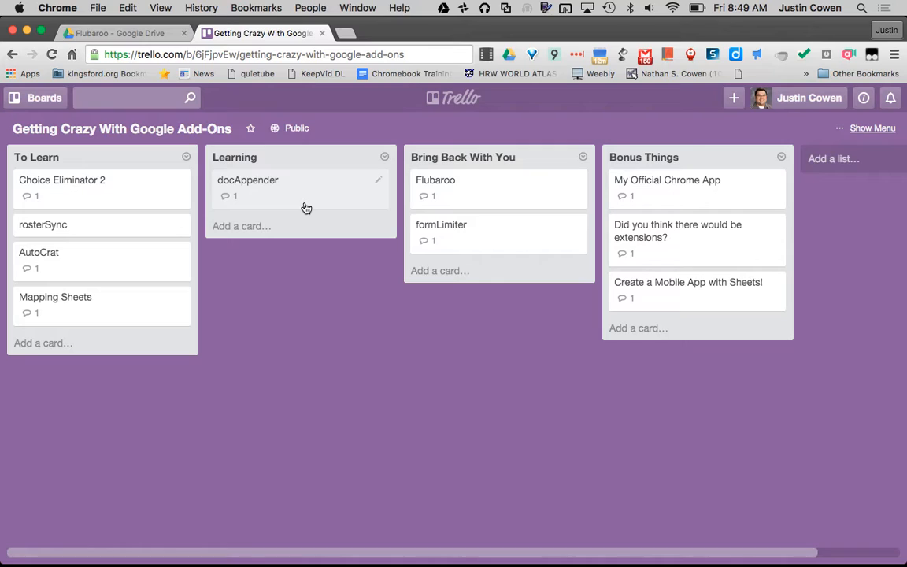
Open the Daily Student Behavior Form linked in the docAppender card and look over its first questions
{"action": "left_click", "coordinate": [306, 207]}
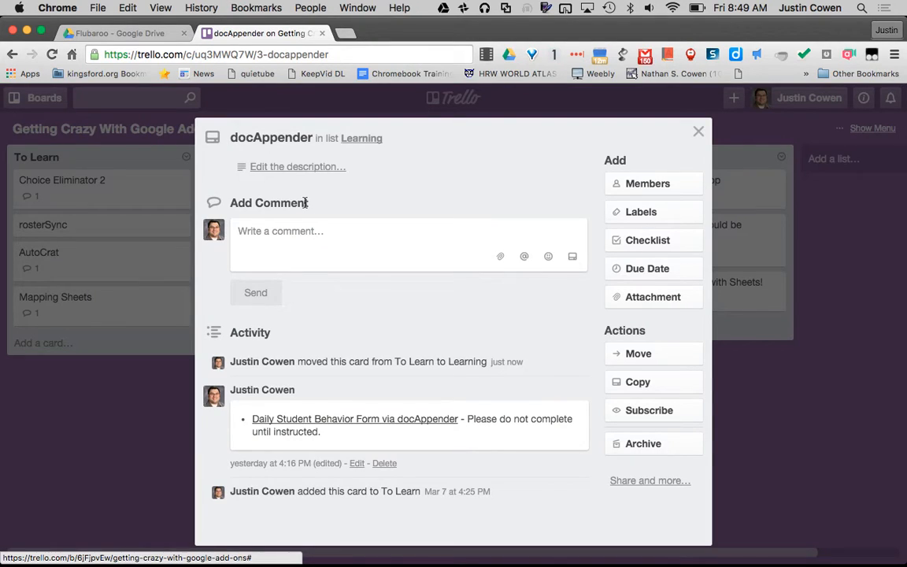
{"action": "left_click", "coordinate": [334, 419]}
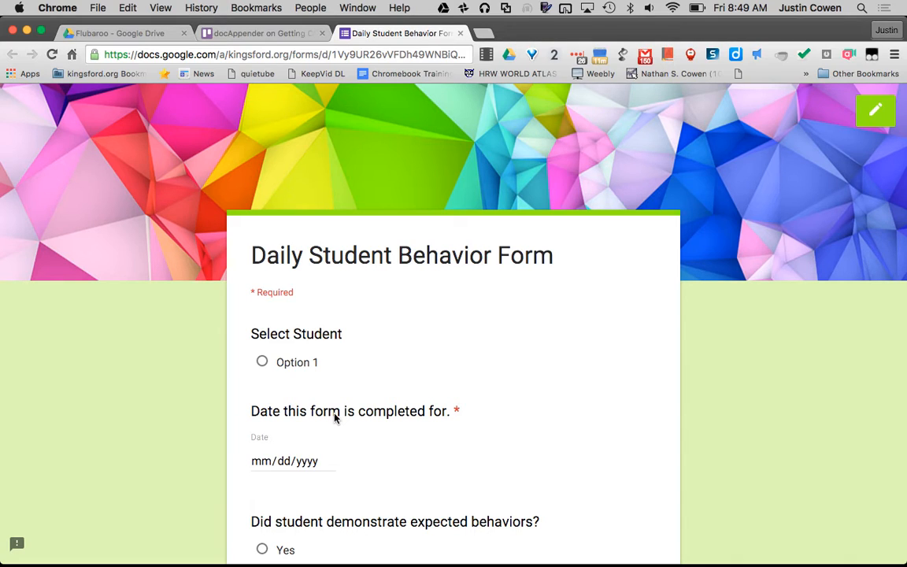
{"action": "scroll", "coordinate": [334, 418], "scroll_direction": "down", "scroll_amount": 3}
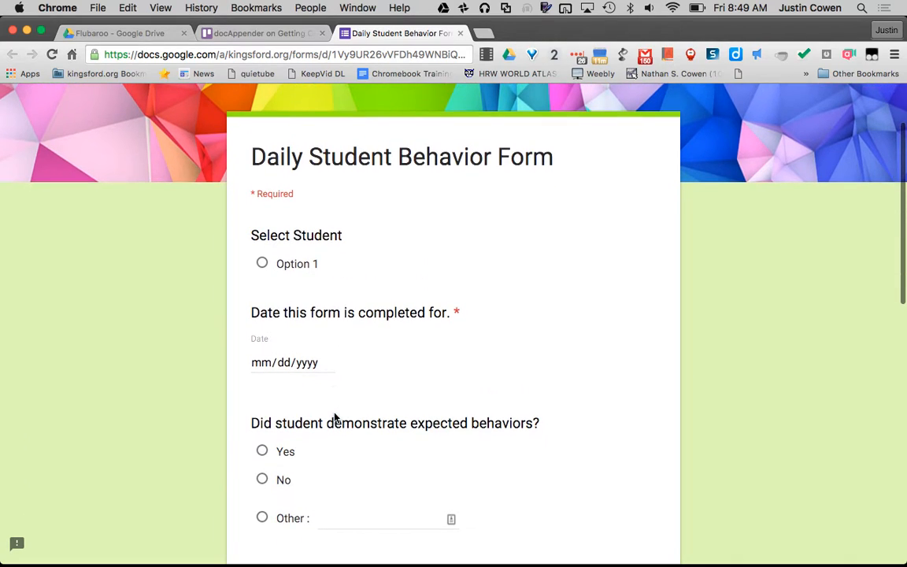
Read through the remaining questions of the Daily Student Behavior Form down to its end and return to the beginning
{"action": "scroll", "coordinate": [330, 333], "scroll_direction": "down", "scroll_amount": 2}
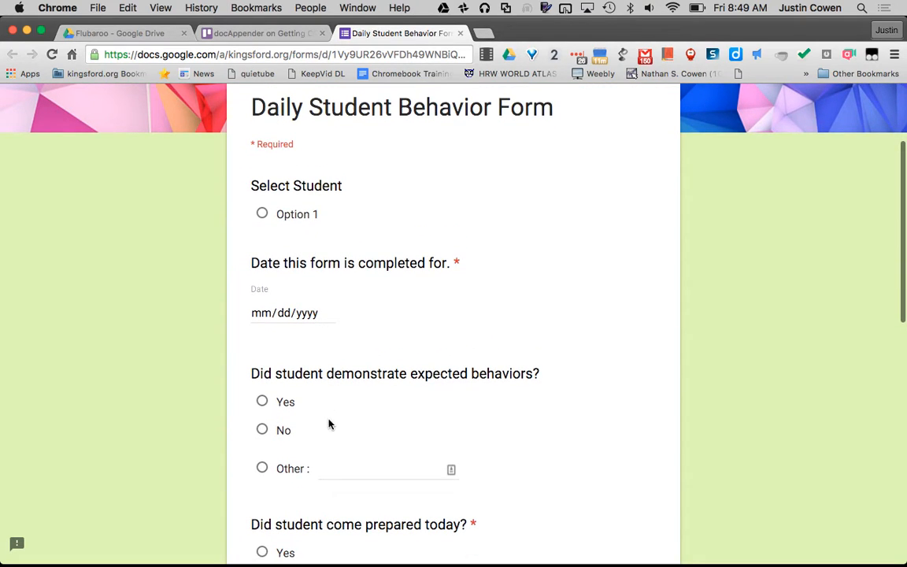
{"action": "scroll", "coordinate": [329, 421], "scroll_direction": "down", "scroll_amount": 1}
{"action": "scroll", "coordinate": [329, 423], "scroll_direction": "down", "scroll_amount": 4}
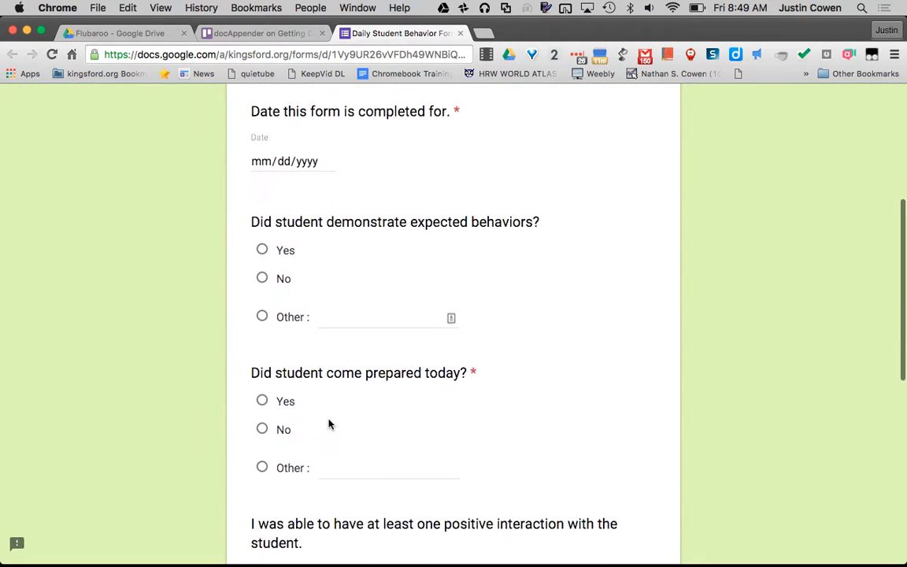
{"action": "scroll", "coordinate": [329, 423], "scroll_direction": "down", "scroll_amount": 6}
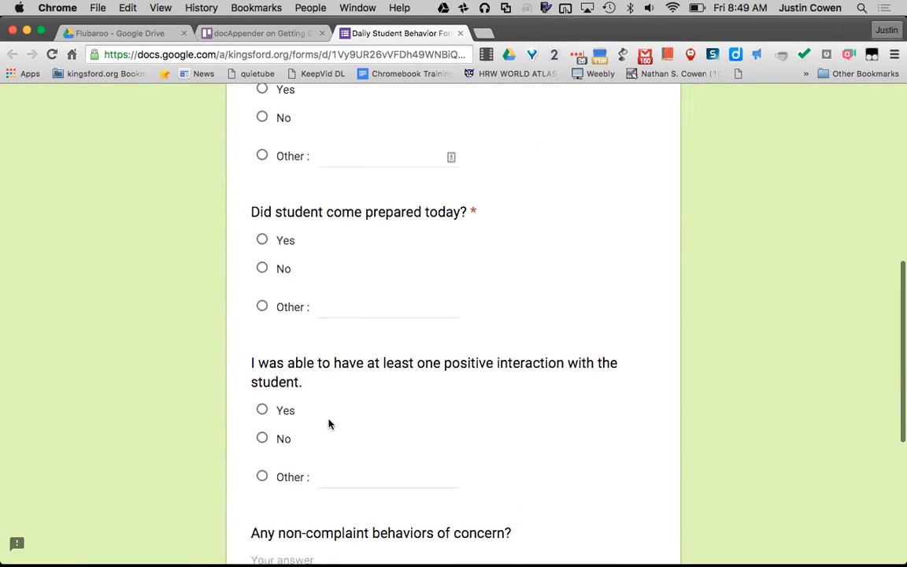
{"action": "scroll", "coordinate": [329, 423], "scroll_direction": "down", "scroll_amount": 1}
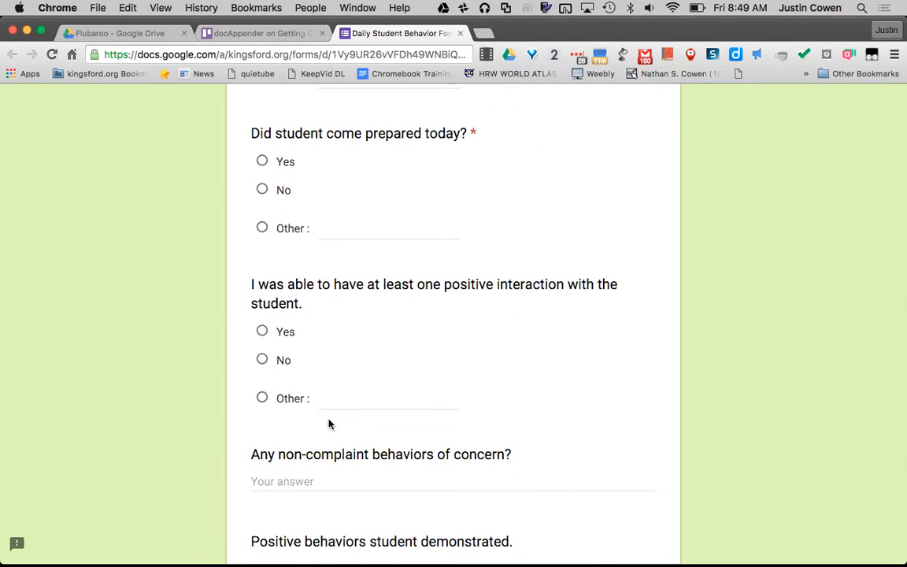
{"action": "scroll", "coordinate": [328, 423], "scroll_direction": "down", "scroll_amount": 3}
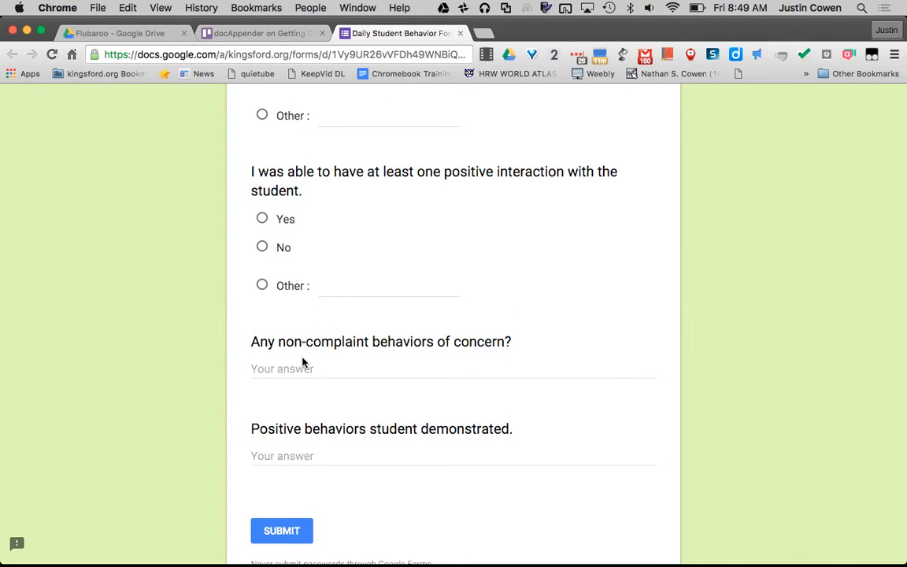
{"action": "scroll", "coordinate": [303, 364], "scroll_direction": "down", "scroll_amount": 2}
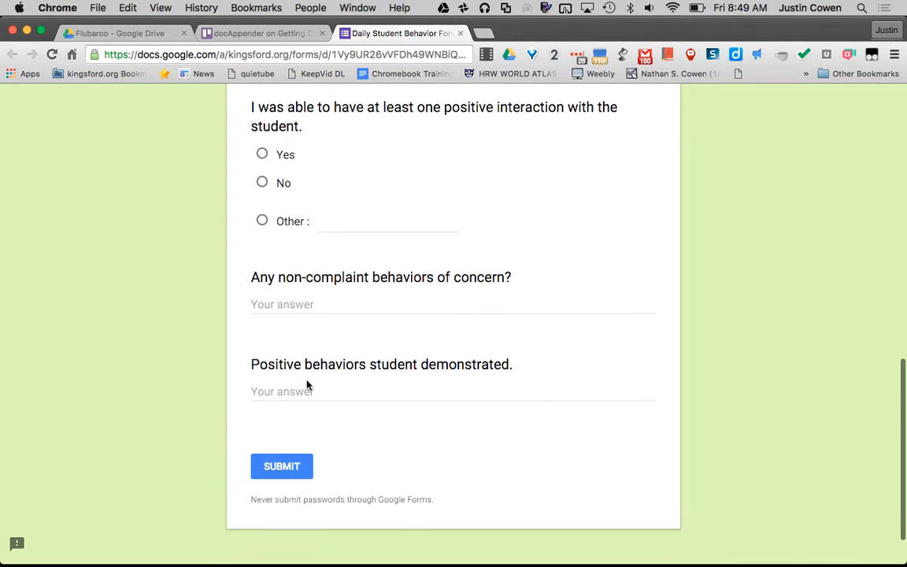
{"action": "scroll", "coordinate": [404, 428], "scroll_direction": "up", "scroll_amount": 15}
{"action": "scroll", "coordinate": [403, 428], "scroll_direction": "down", "scroll_amount": 1}
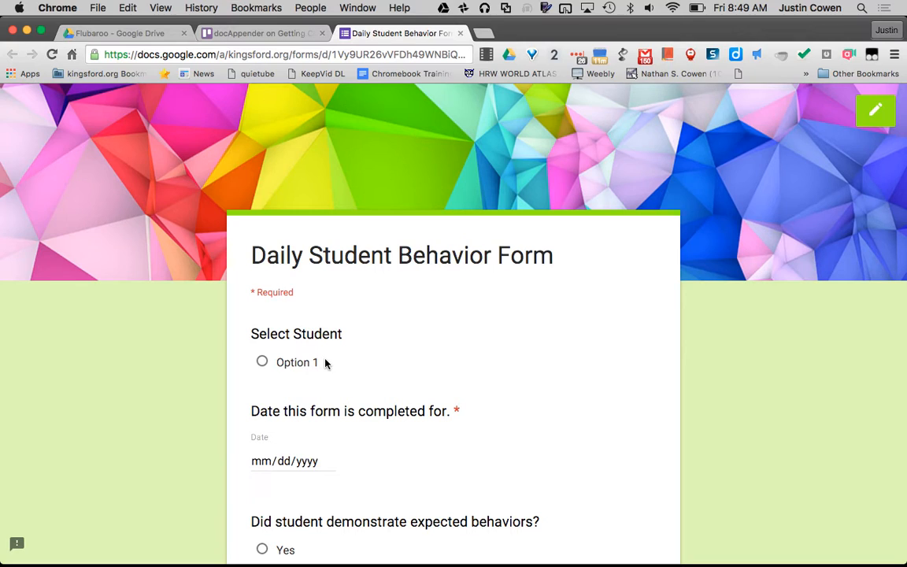
In Google Drive, open the Student Daily Reports folder inside the DocAppender folder of Getting Crazy With Google Add-Ons
{"action": "left_click", "coordinate": [124, 33]}
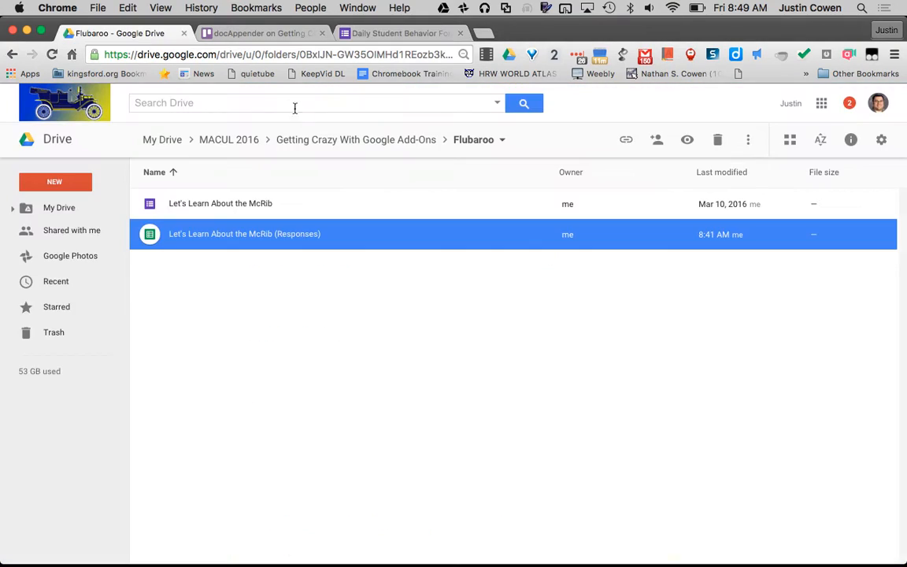
{"action": "left_click", "coordinate": [332, 140]}
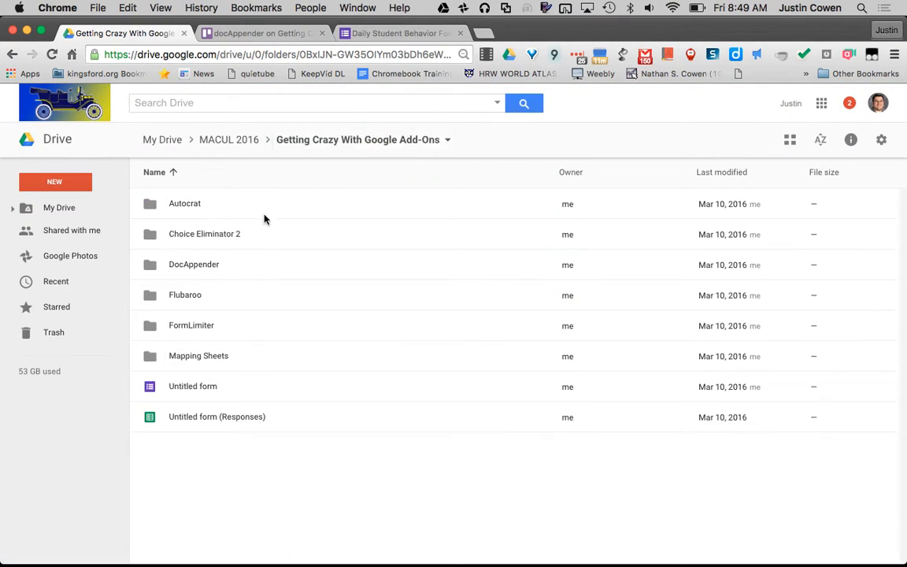
{"action": "double_click", "coordinate": [204, 273]}
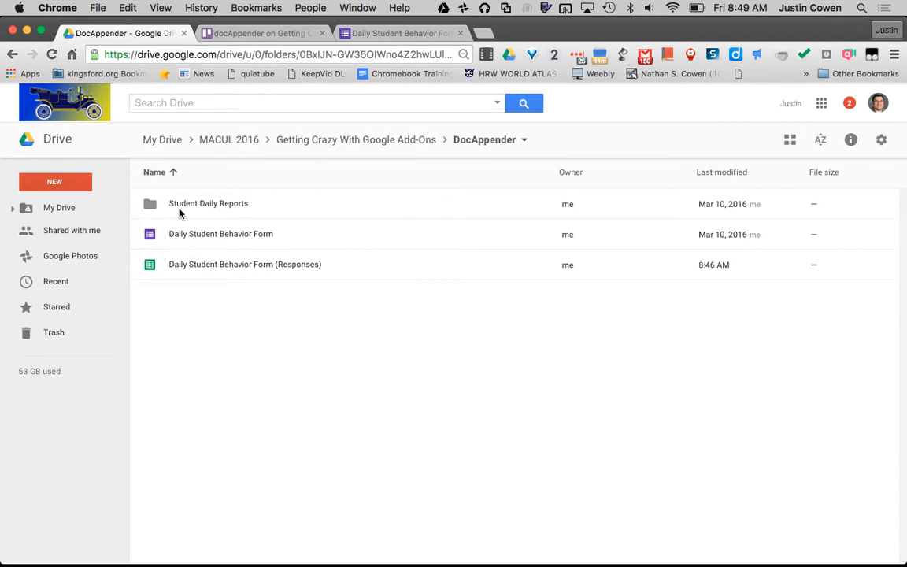
{"action": "double_click", "coordinate": [203, 215]}
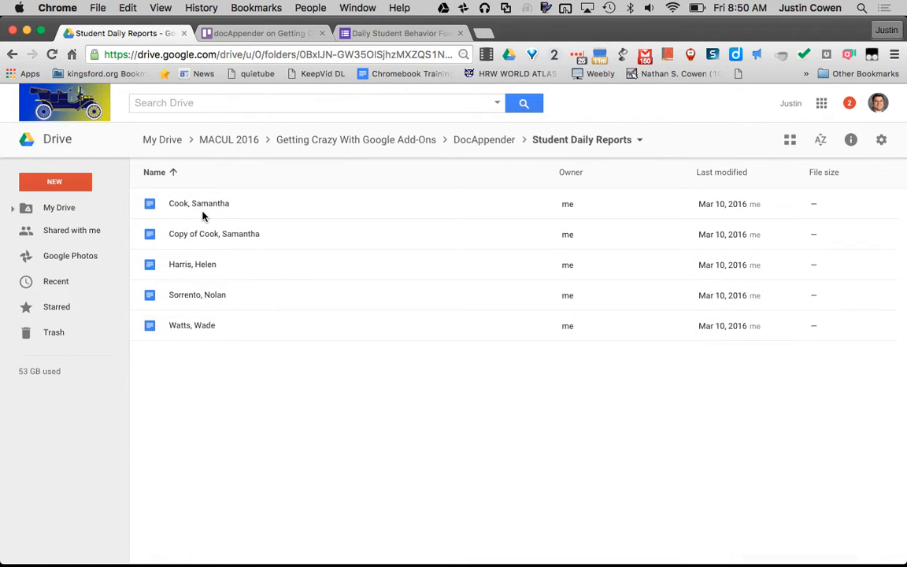
Remove the duplicate student document whose name starts with "Copy of" from the Student Daily Reports folder
{"action": "left_click", "coordinate": [189, 224]}
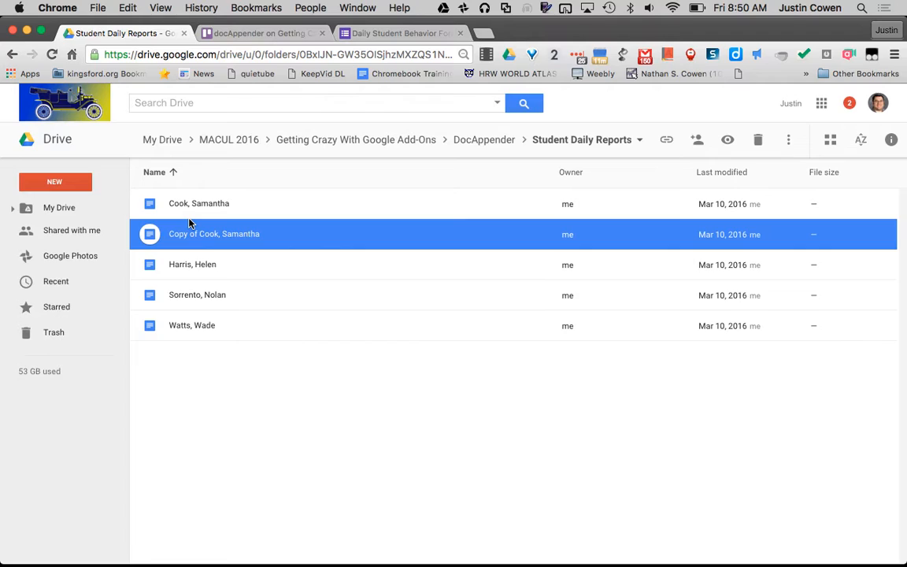
{"action": "right_click", "coordinate": [190, 236]}
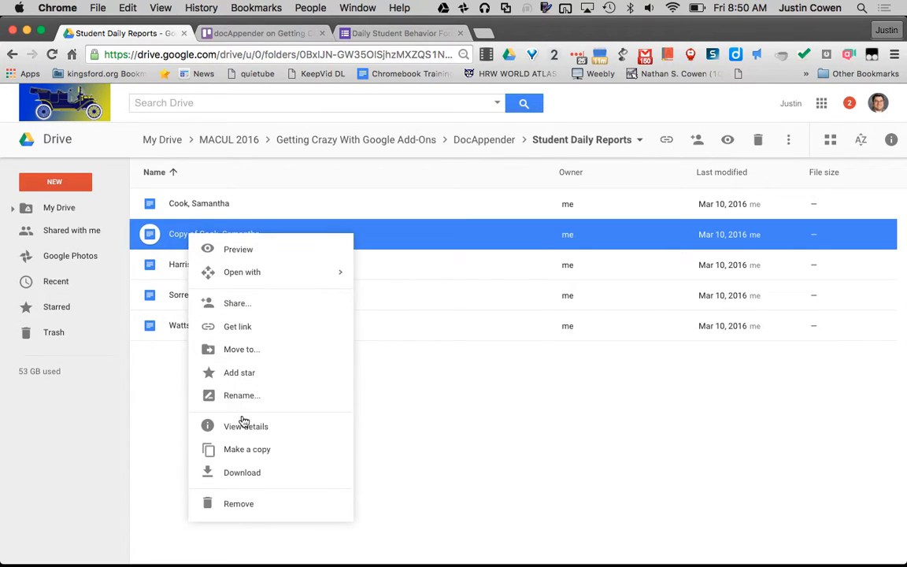
{"action": "left_click", "coordinate": [236, 502]}
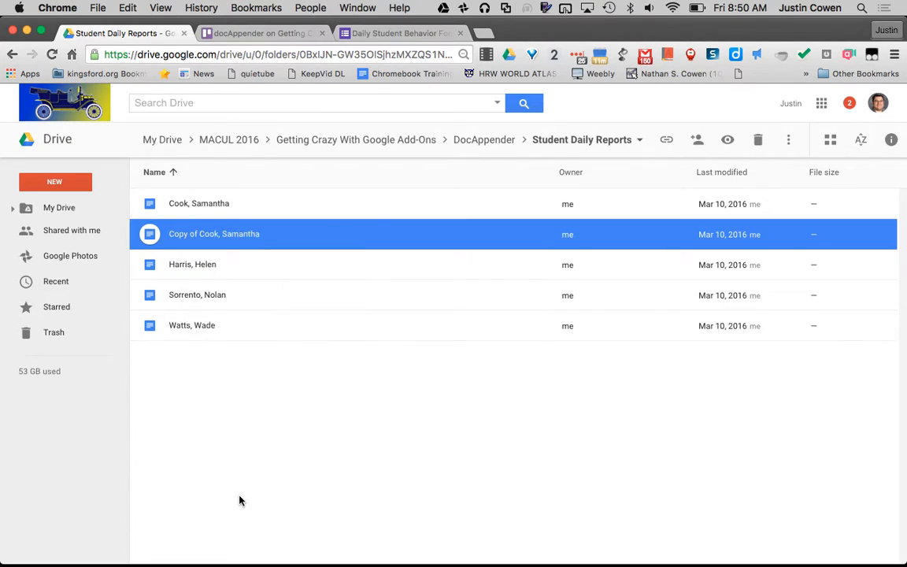
Look over the student documents in the folder, open the third one to view its contents, and close it
{"action": "left_click", "coordinate": [254, 212]}
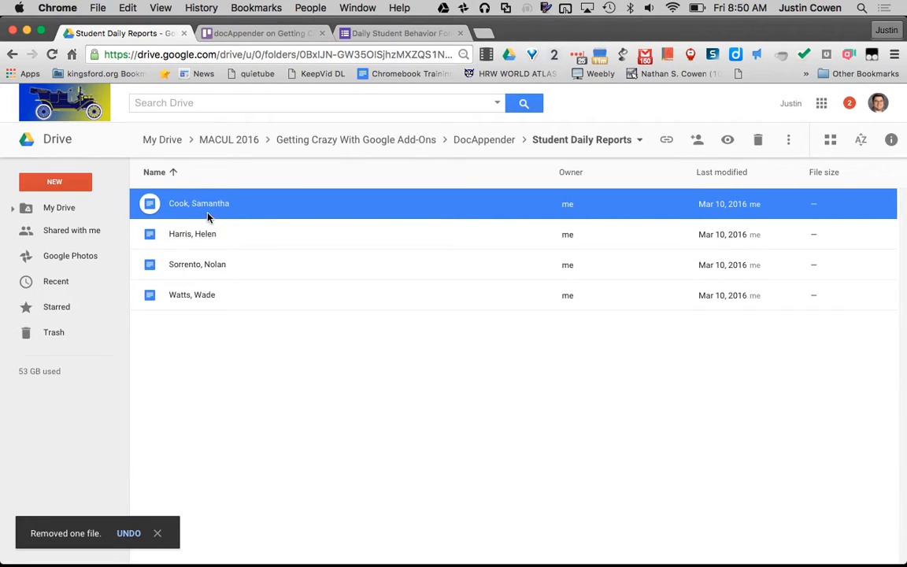
{"action": "left_click", "coordinate": [217, 299]}
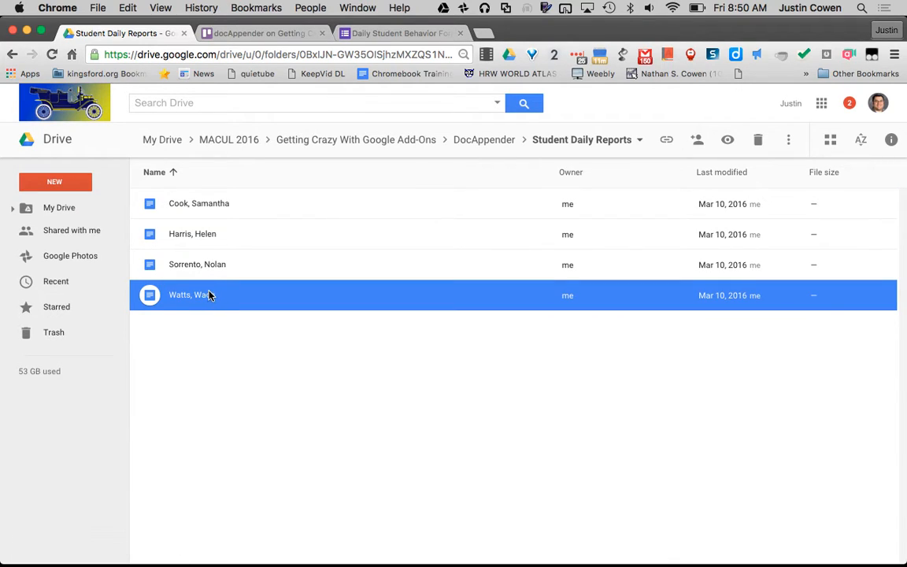
{"action": "double_click", "coordinate": [214, 270]}
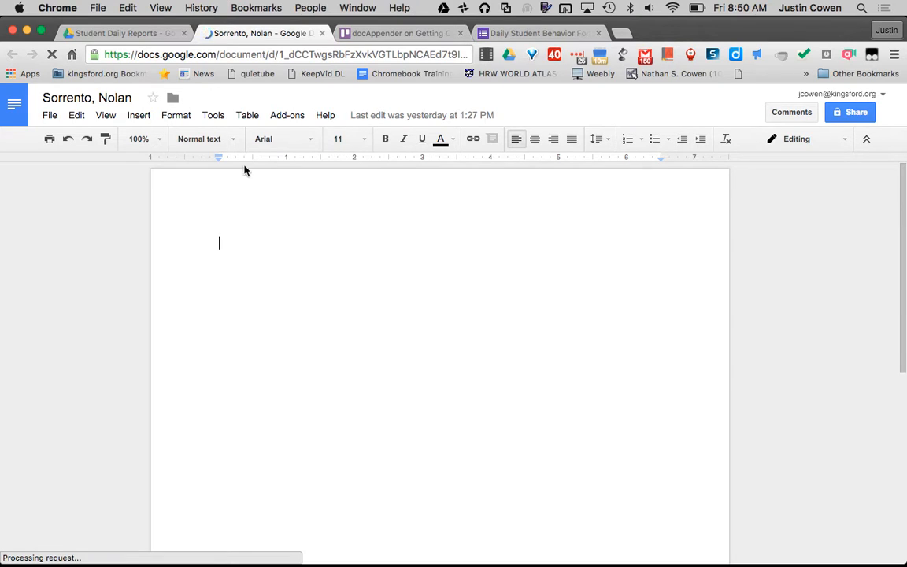
{"action": "left_click", "coordinate": [322, 34]}
Open the Daily Student Behavior Form for editing and launch the docAppender add-on's sidebar
{"action": "left_click", "coordinate": [374, 33]}
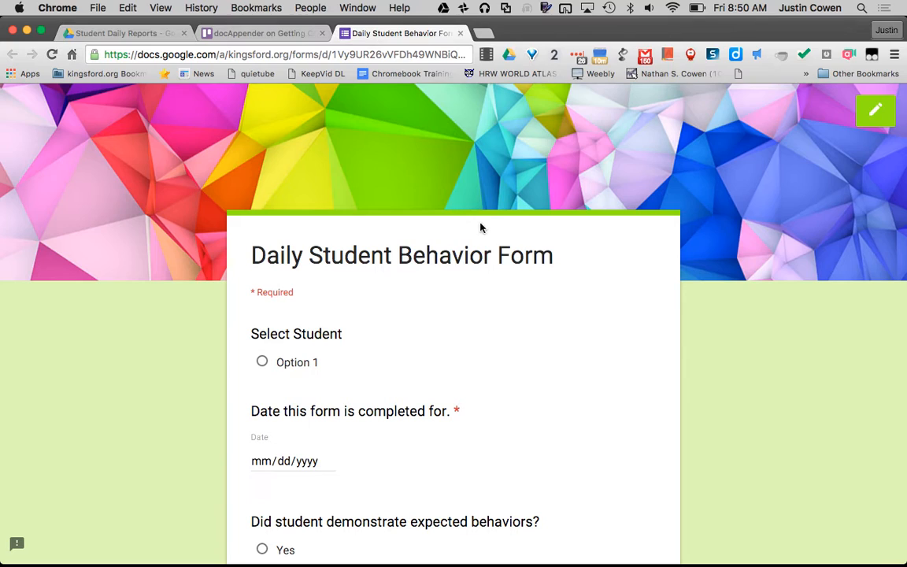
{"action": "left_click", "coordinate": [883, 110]}
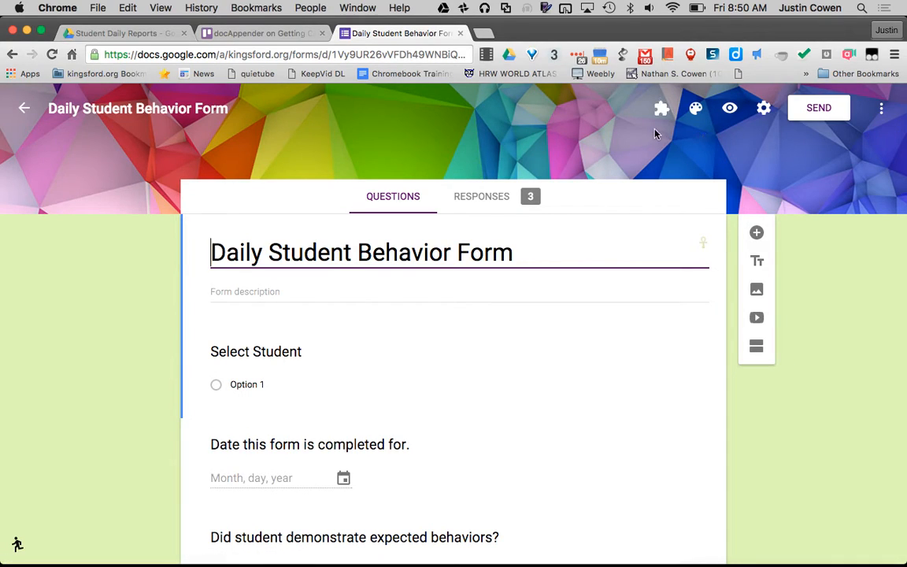
{"action": "left_click", "coordinate": [661, 110]}
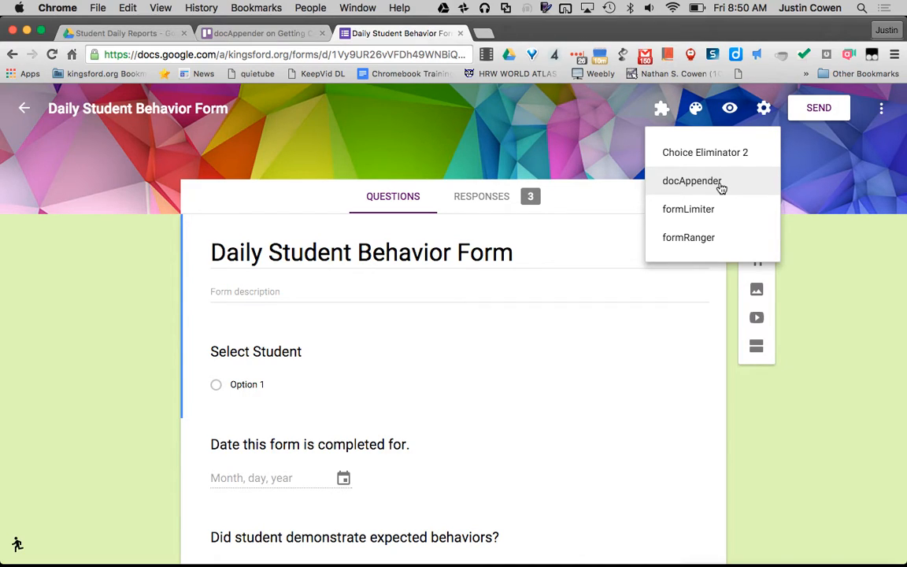
{"action": "left_click", "coordinate": [117, 35]}
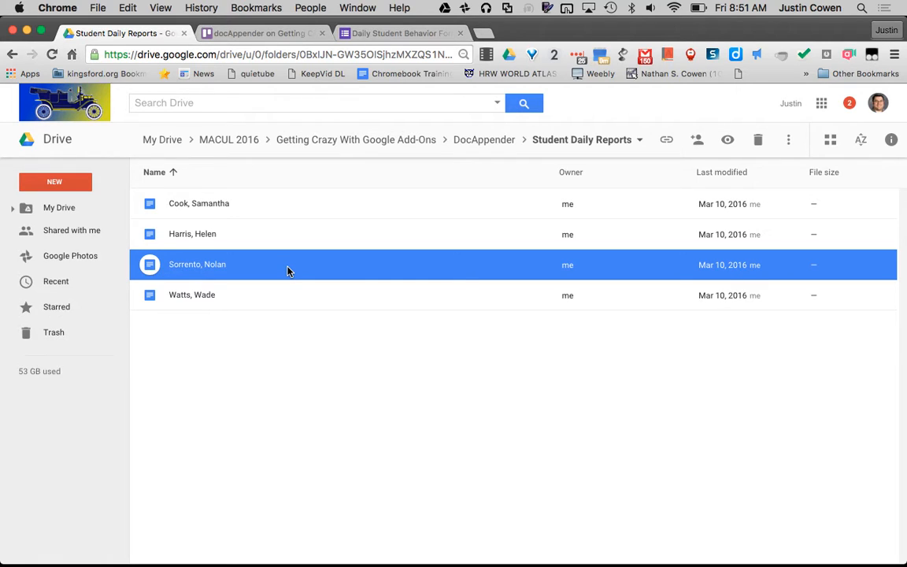
{"action": "left_click", "coordinate": [393, 33]}
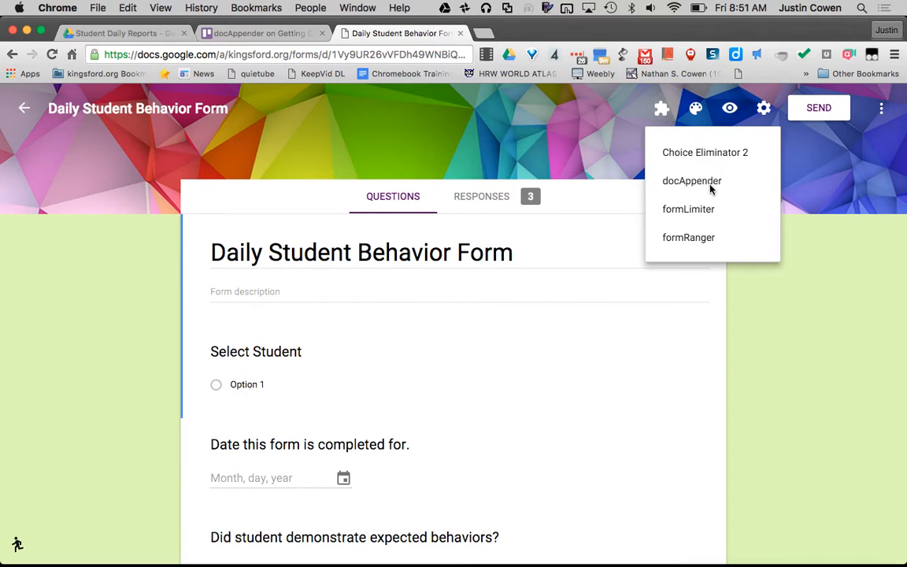
{"action": "left_click", "coordinate": [711, 189]}
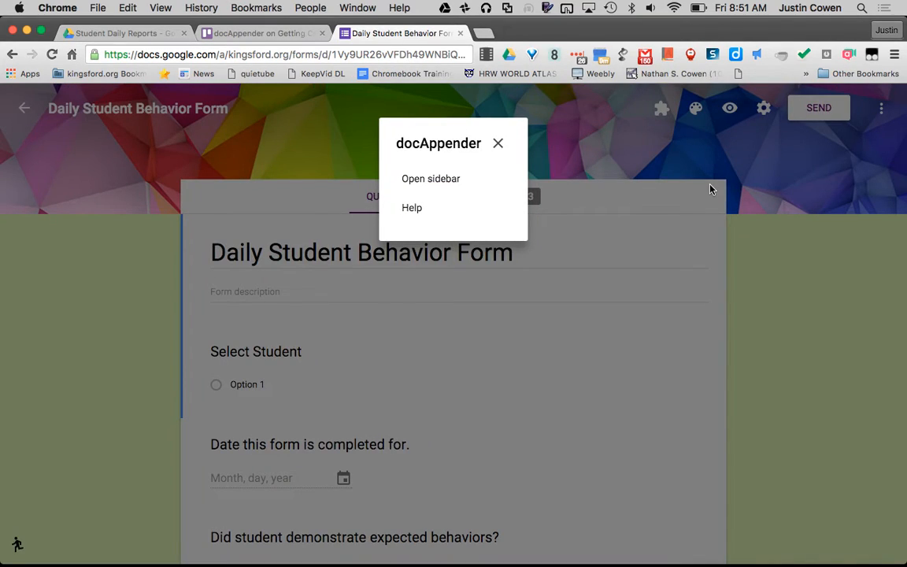
{"action": "left_click", "coordinate": [432, 181]}
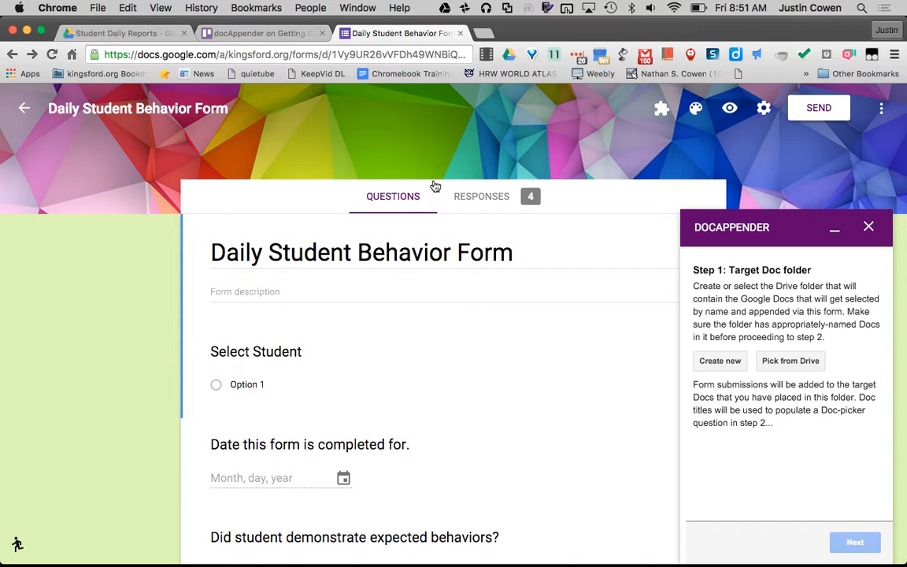
Choose the existing Student Daily Reports folder as docAppender's target Doc folder and continue to the doc-picker question step
{"action": "left_click", "coordinate": [125, 33]}
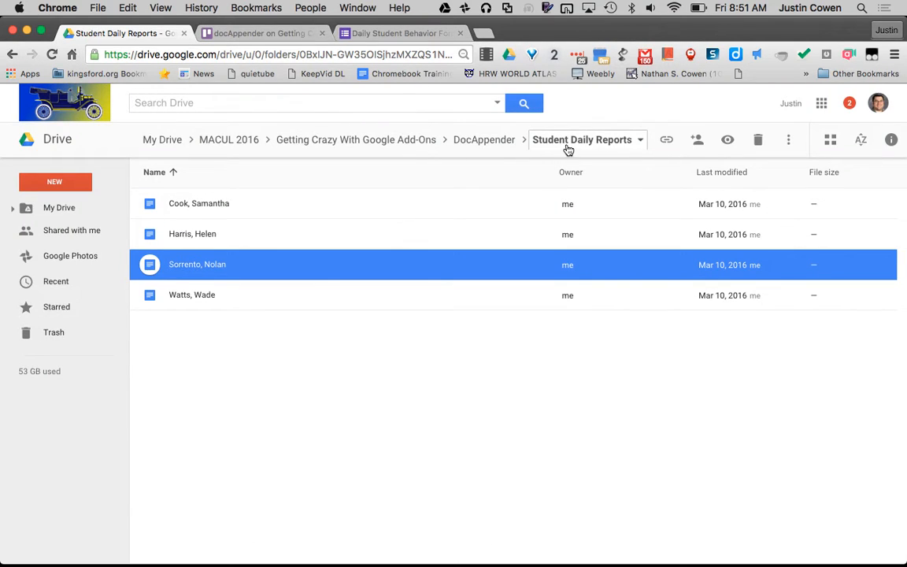
{"action": "left_click", "coordinate": [398, 33]}
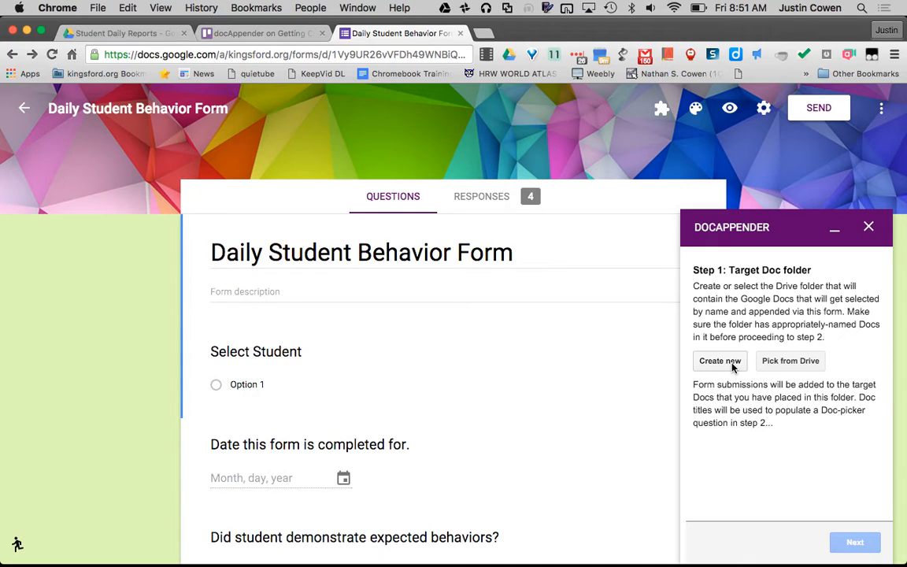
{"action": "left_click", "coordinate": [790, 360]}
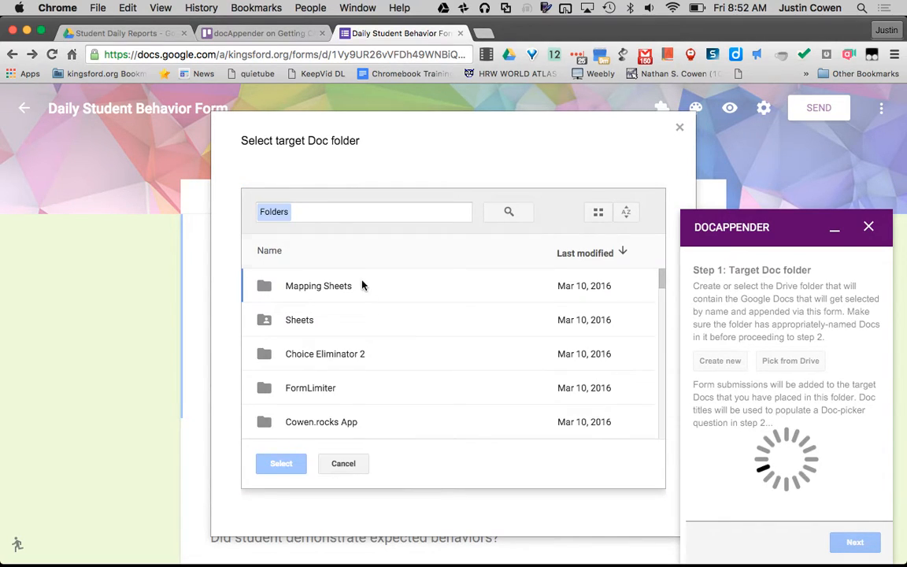
{"action": "scroll", "coordinate": [370, 302], "scroll_direction": "down", "scroll_amount": 2}
{"action": "scroll", "coordinate": [370, 302], "scroll_direction": "down", "scroll_amount": 1}
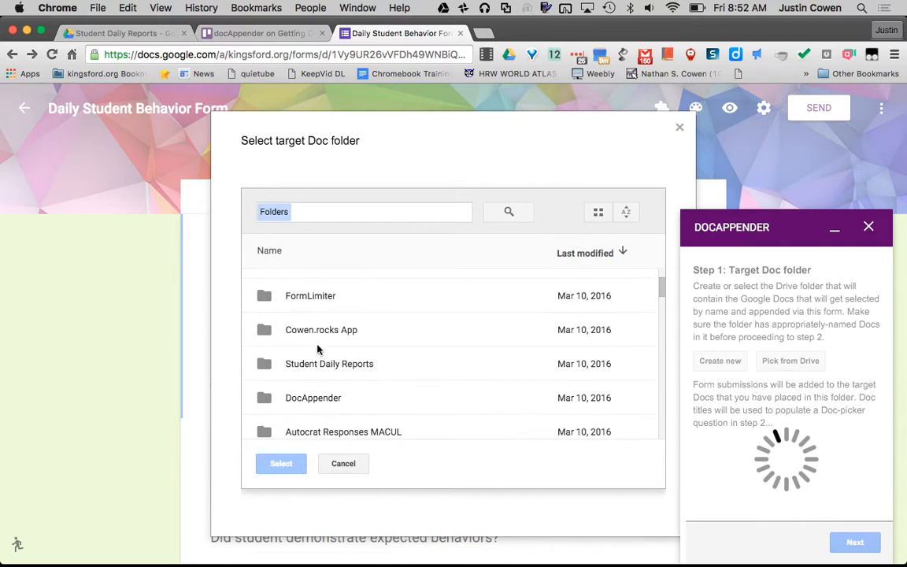
{"action": "left_click", "coordinate": [352, 369]}
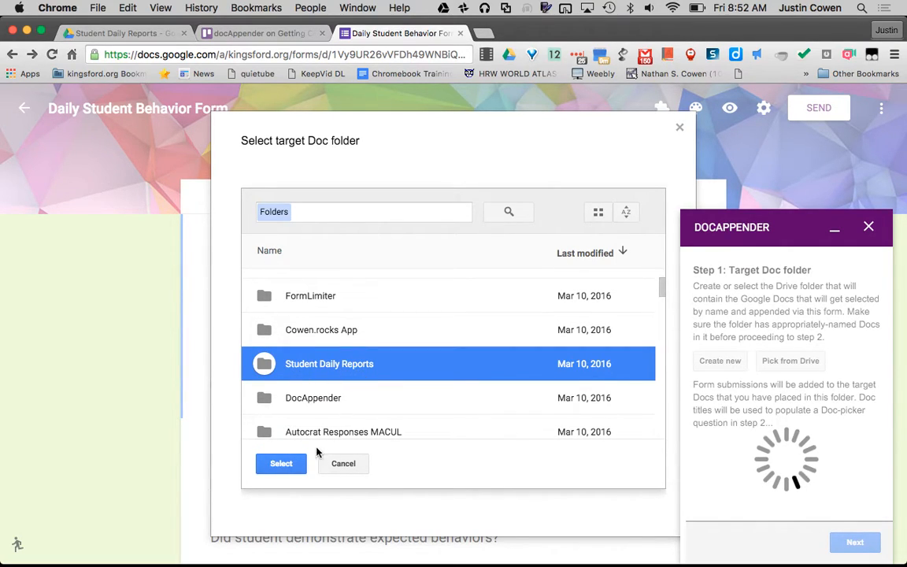
{"action": "left_click", "coordinate": [297, 463]}
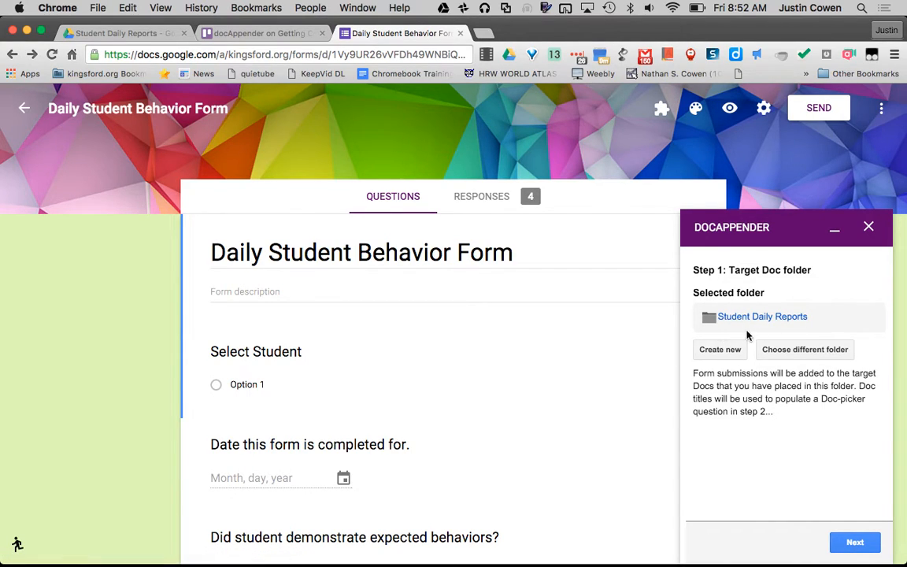
{"action": "left_click", "coordinate": [848, 545]}
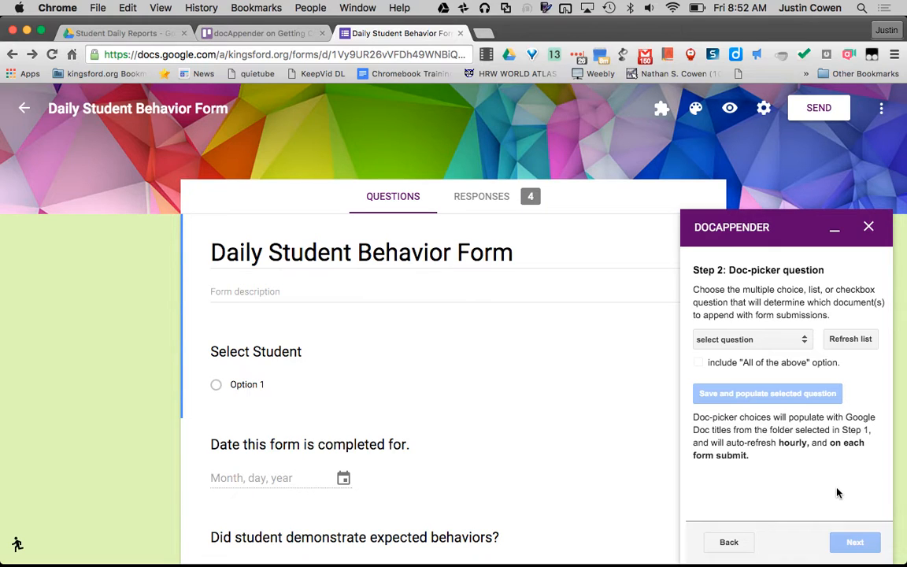
Refresh docAppender's question list, populate the Select Student question with the folder's document titles, and continue to the form values step
{"action": "scroll", "coordinate": [304, 427], "scroll_direction": "down", "scroll_amount": 5}
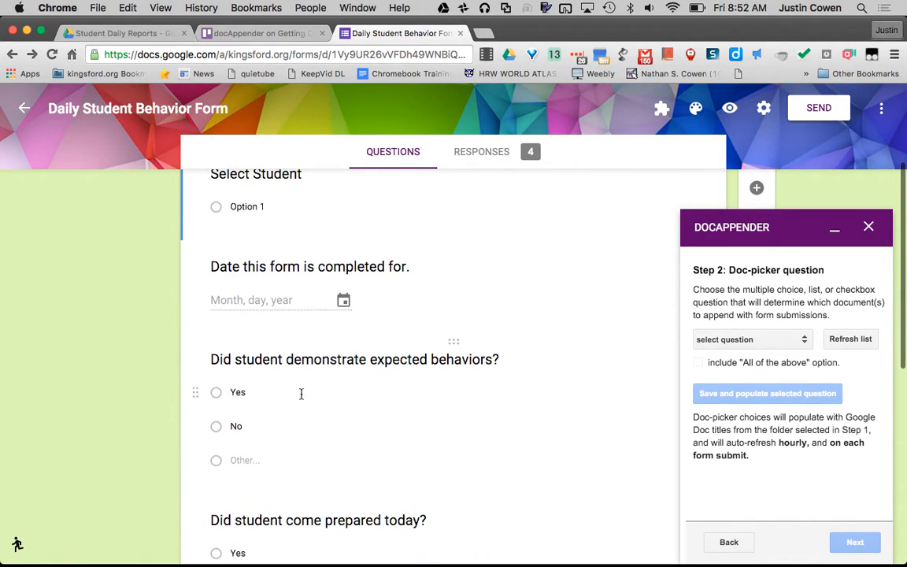
{"action": "scroll", "coordinate": [324, 277], "scroll_direction": "up", "scroll_amount": 3}
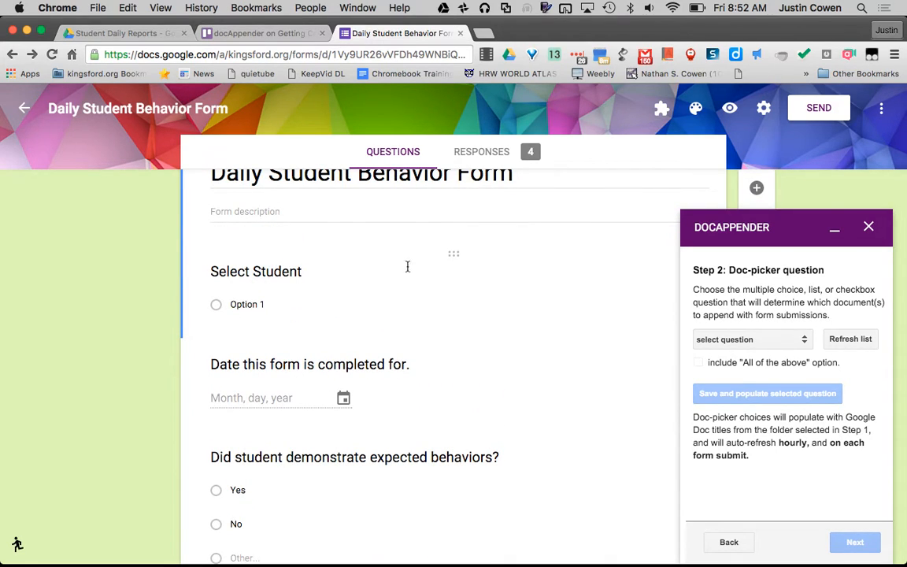
{"action": "left_click", "coordinate": [803, 340]}
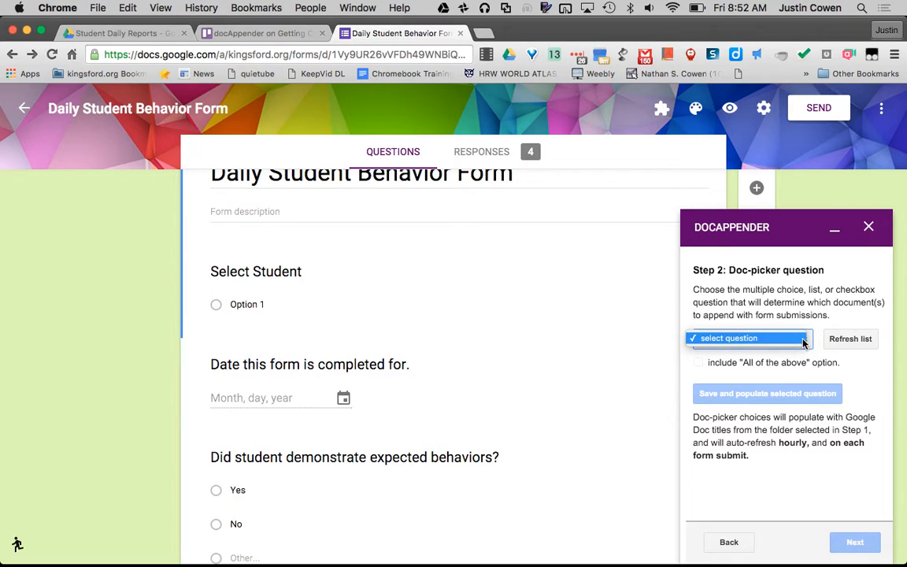
{"action": "left_click", "coordinate": [804, 340]}
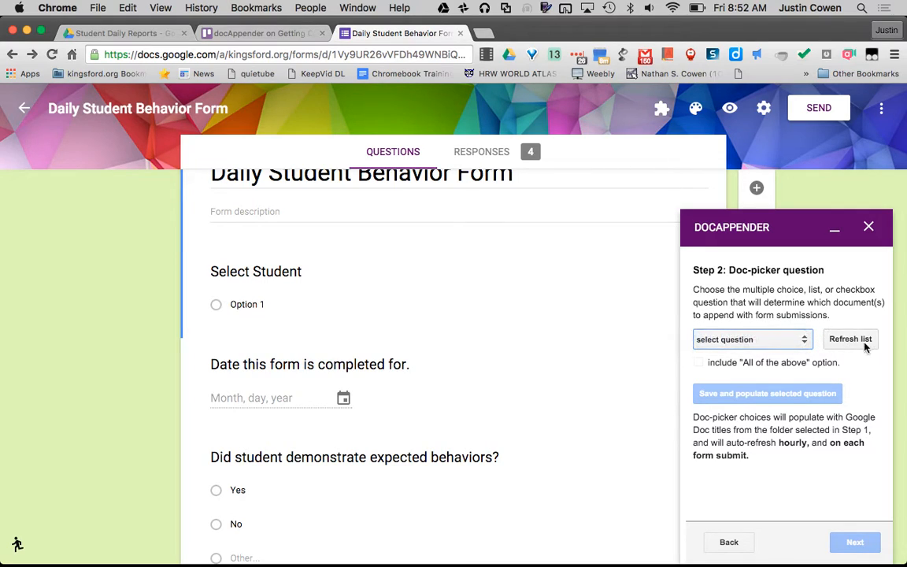
{"action": "left_click", "coordinate": [862, 339]}
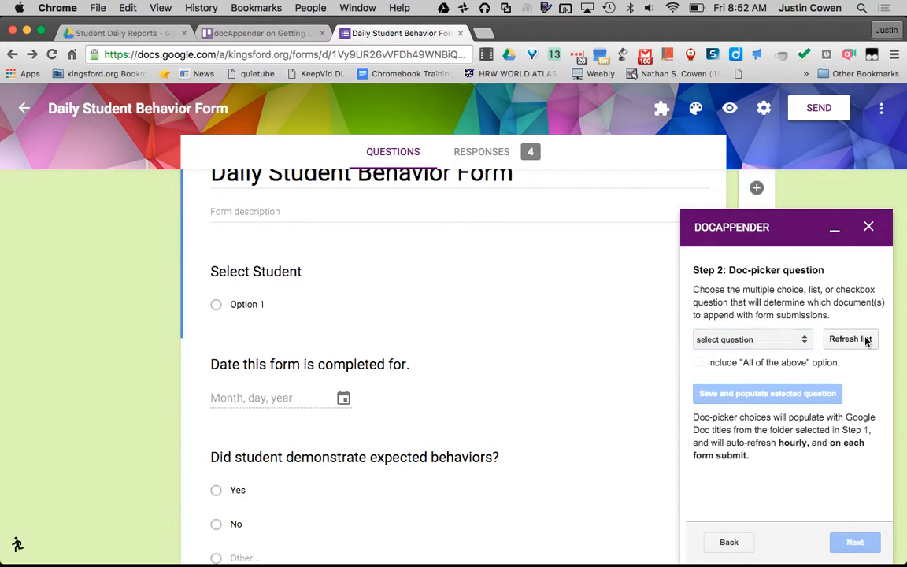
{"action": "left_click", "coordinate": [775, 345]}
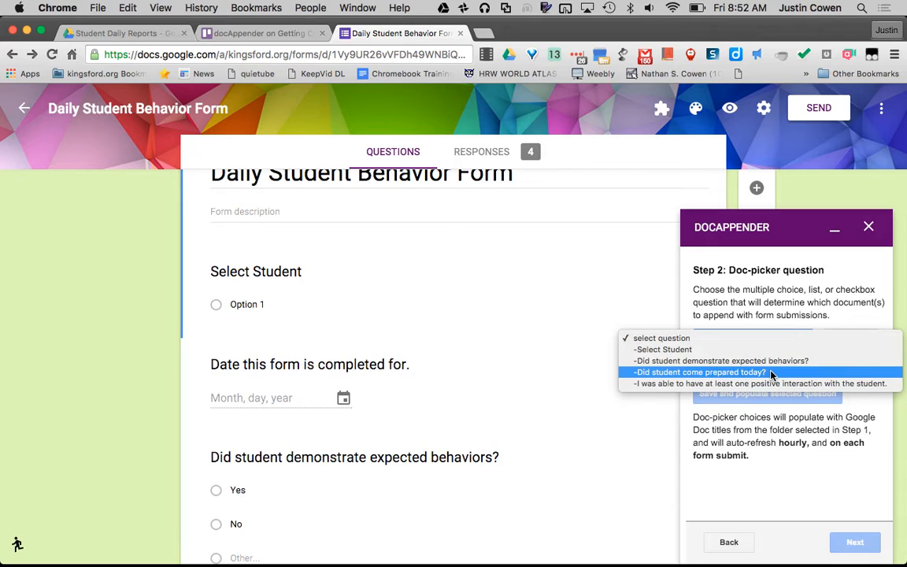
{"action": "left_click", "coordinate": [735, 348]}
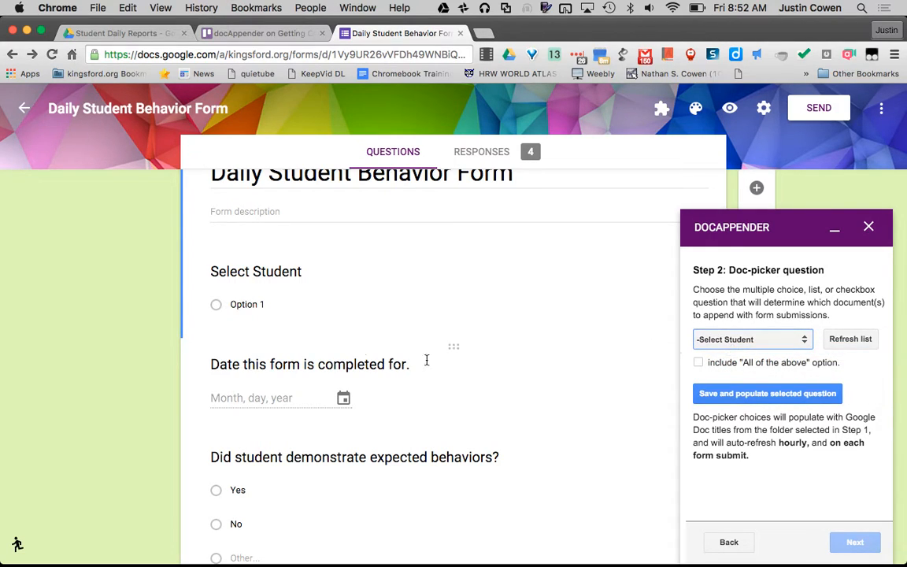
{"action": "left_click", "coordinate": [753, 393]}
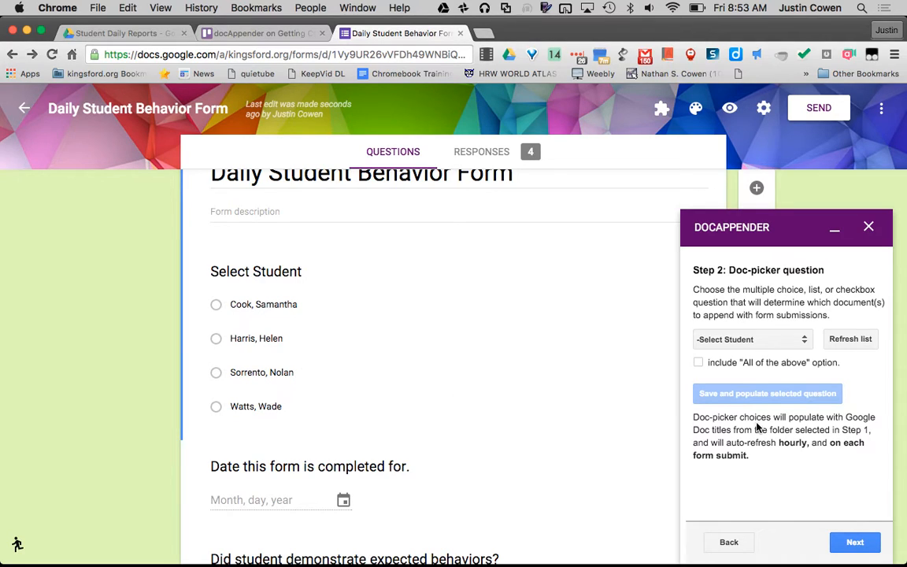
{"action": "left_click", "coordinate": [856, 543]}
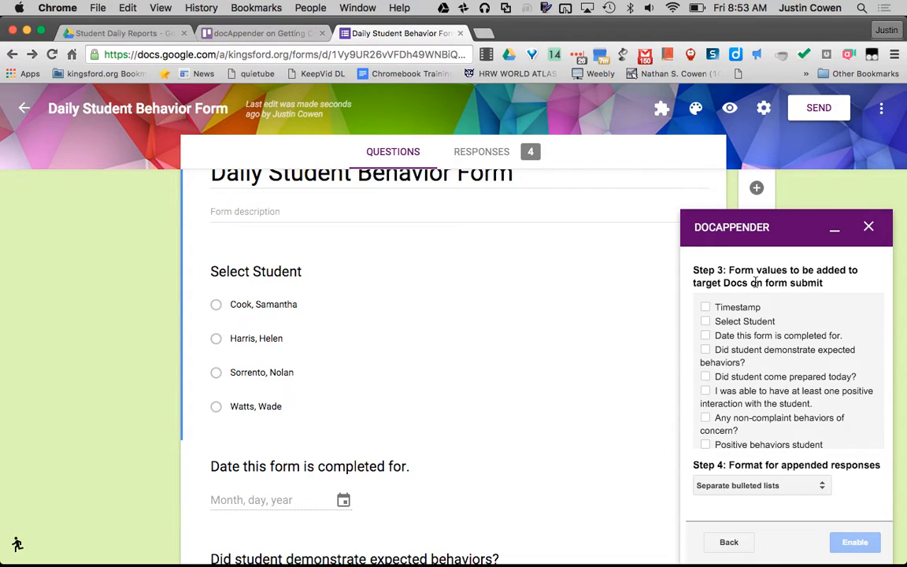
Include every form value in the target Docs, from Timestamp and Select Student through Positive behaviors student demonstrated
{"action": "left_click", "coordinate": [704, 307]}
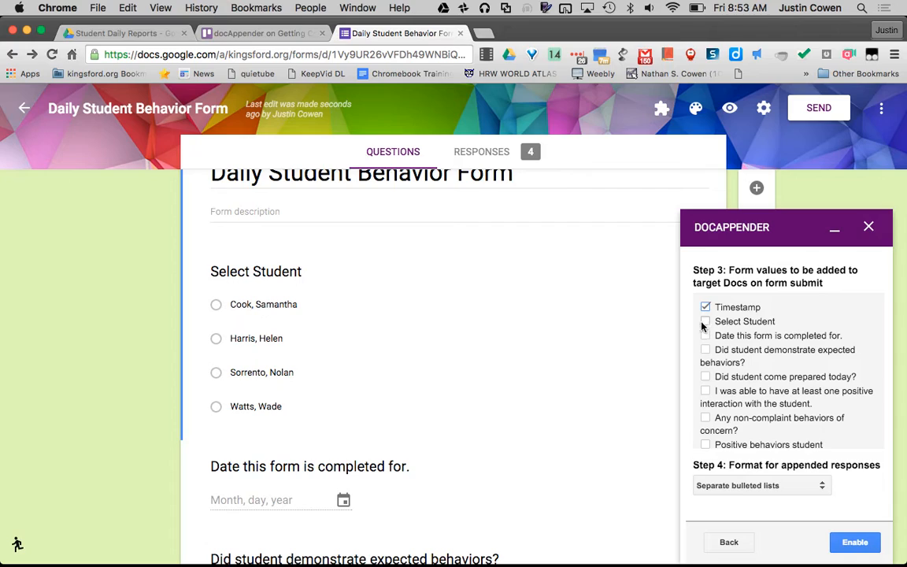
{"action": "left_click", "coordinate": [705, 323]}
{"action": "scroll", "coordinate": [713, 350], "scroll_direction": "down", "scroll_amount": 1}
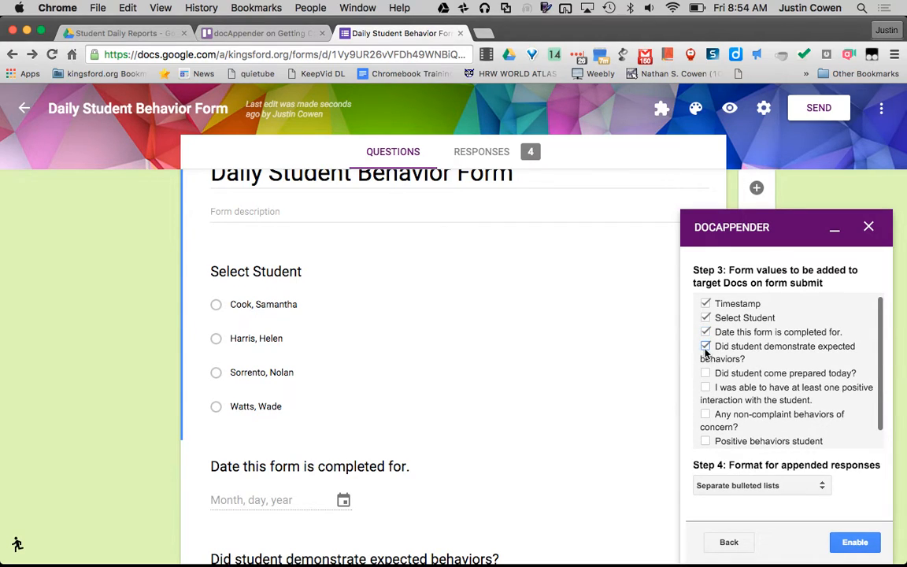
{"action": "left_click", "coordinate": [705, 346]}
{"action": "left_click", "coordinate": [705, 373]}
{"action": "left_click", "coordinate": [705, 414]}
{"action": "left_click", "coordinate": [705, 390]}
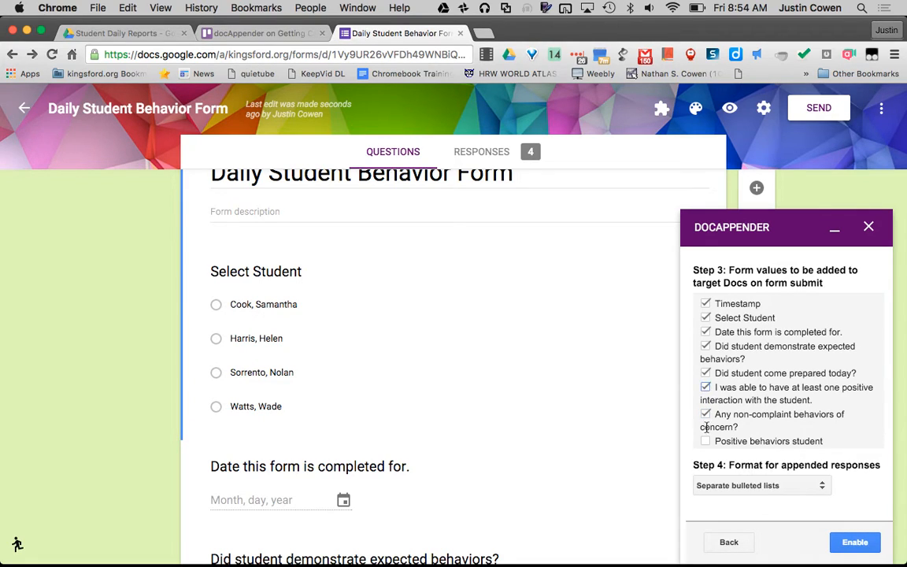
{"action": "left_click", "coordinate": [706, 440]}
{"action": "scroll", "coordinate": [706, 443], "scroll_direction": "down", "scroll_amount": 3}
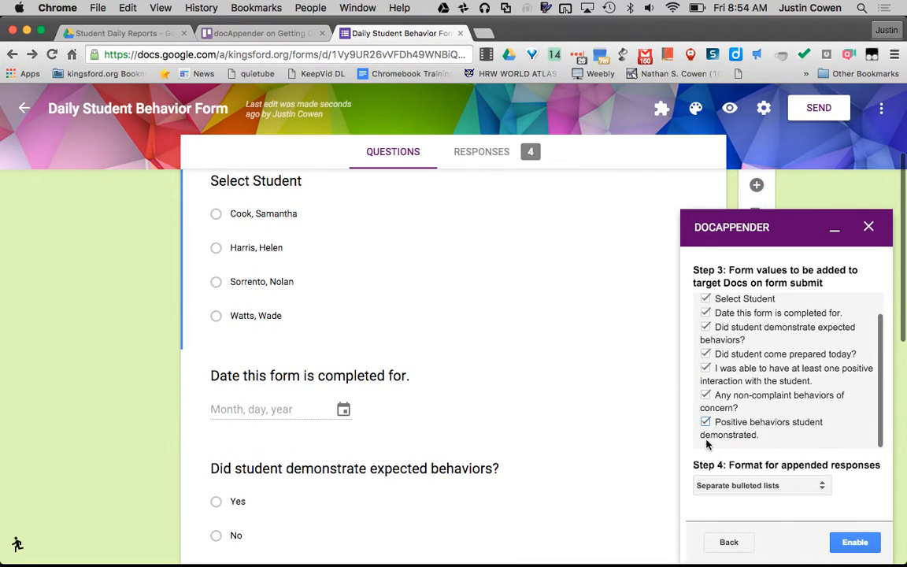
Set the appended responses' format to Separate vertical tables, enable docAppender, and minimize its sidebar
{"action": "left_click", "coordinate": [772, 485]}
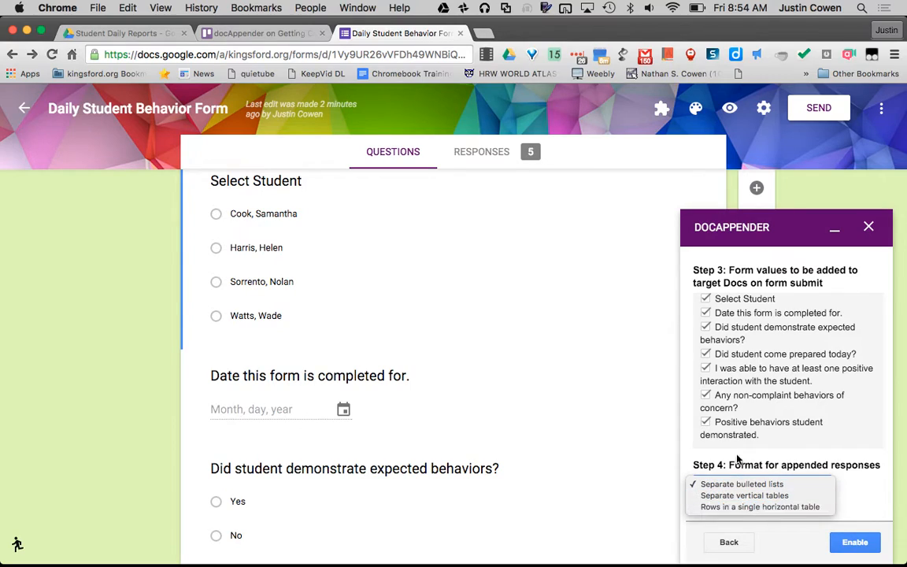
{"action": "left_click", "coordinate": [718, 496]}
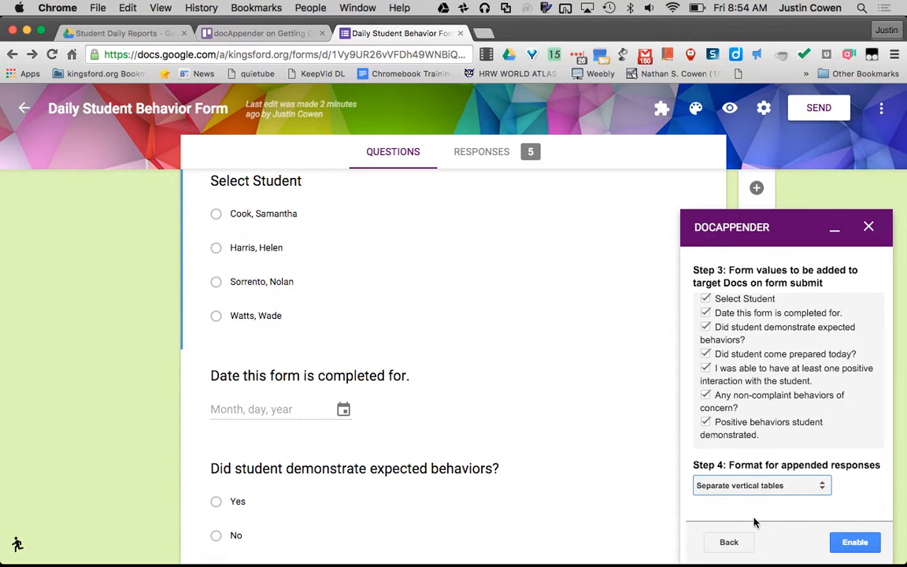
{"action": "left_click", "coordinate": [843, 542]}
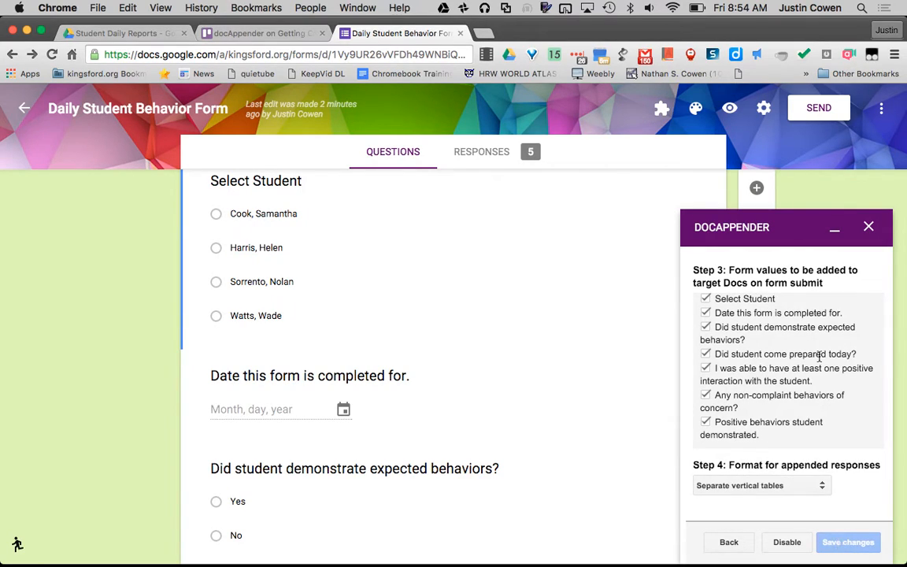
{"action": "left_click", "coordinate": [838, 229]}
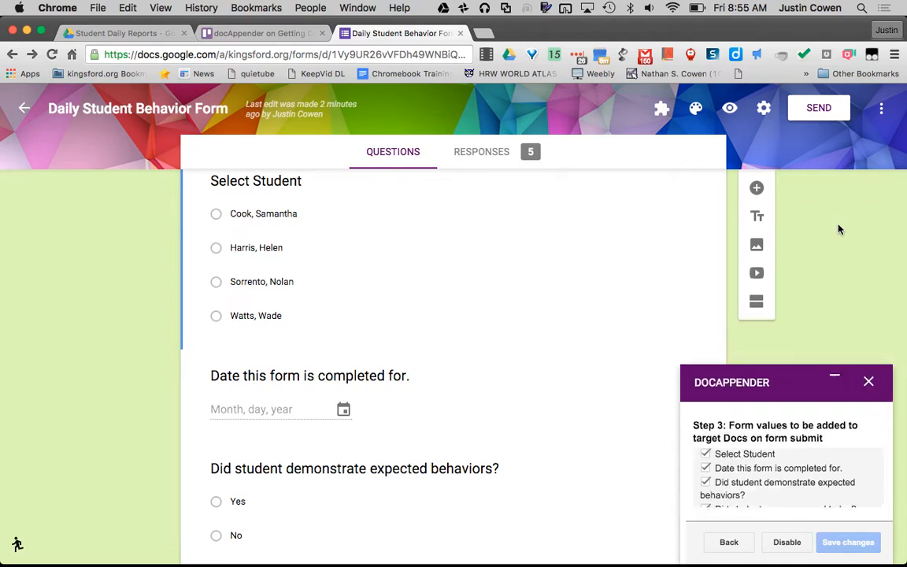
Preview the live form, check the form link on Trello's docAppender card, and return to the preview
{"action": "scroll", "coordinate": [580, 213], "scroll_direction": "up", "scroll_amount": 2}
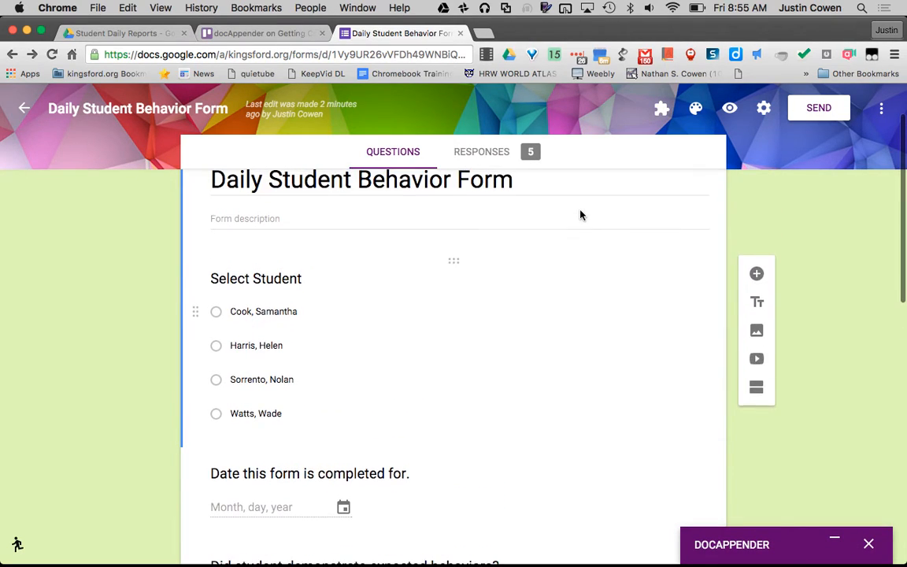
{"action": "left_click", "coordinate": [730, 110]}
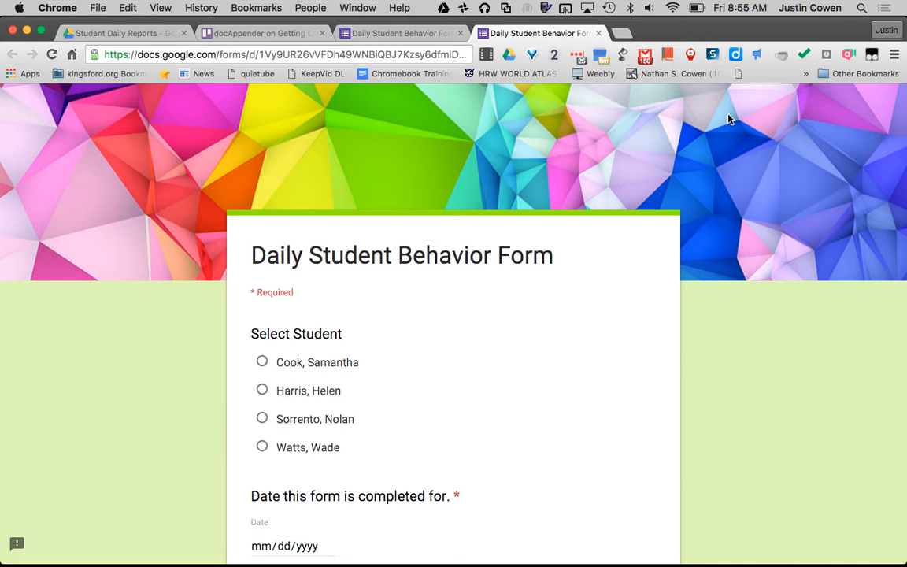
{"action": "scroll", "coordinate": [728, 118], "scroll_direction": "down", "scroll_amount": 3}
{"action": "left_click", "coordinate": [236, 36]}
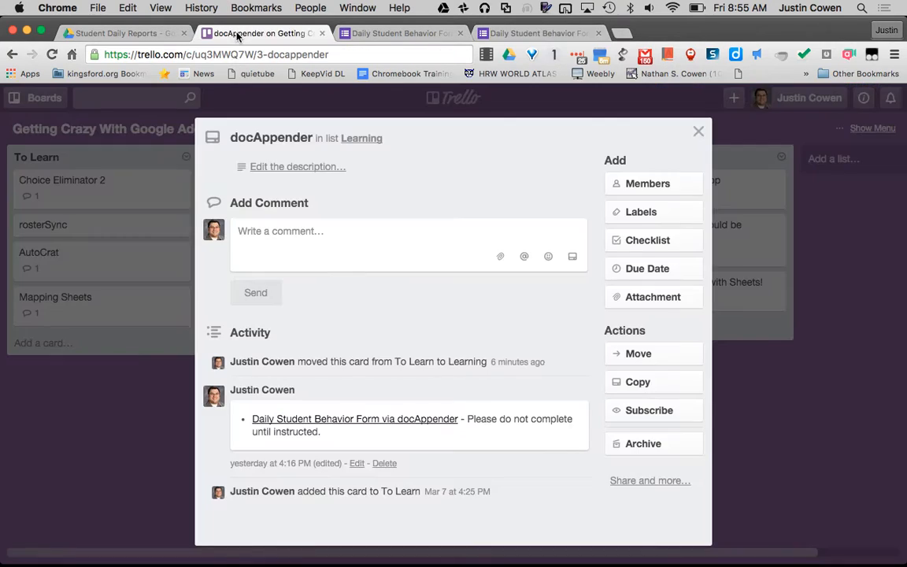
{"action": "left_click", "coordinate": [118, 177]}
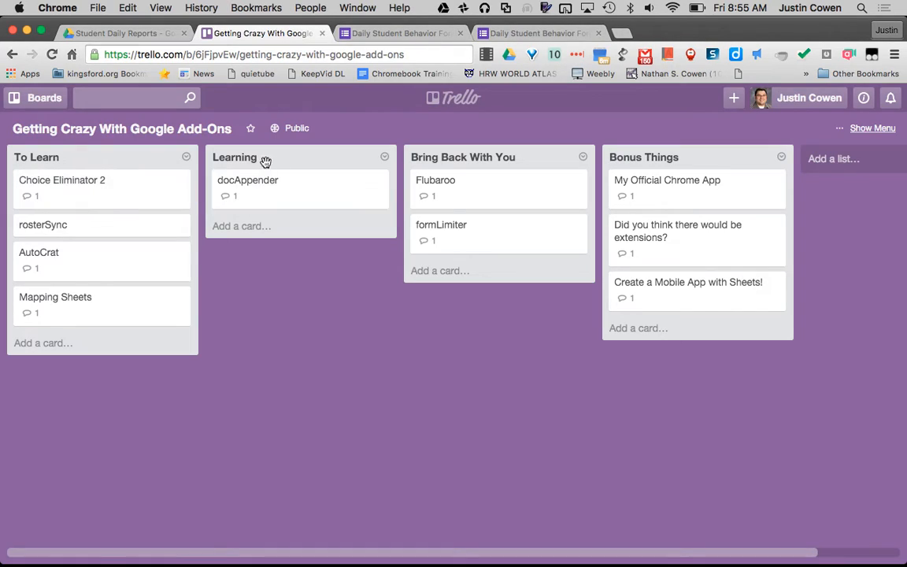
{"action": "left_click", "coordinate": [275, 203]}
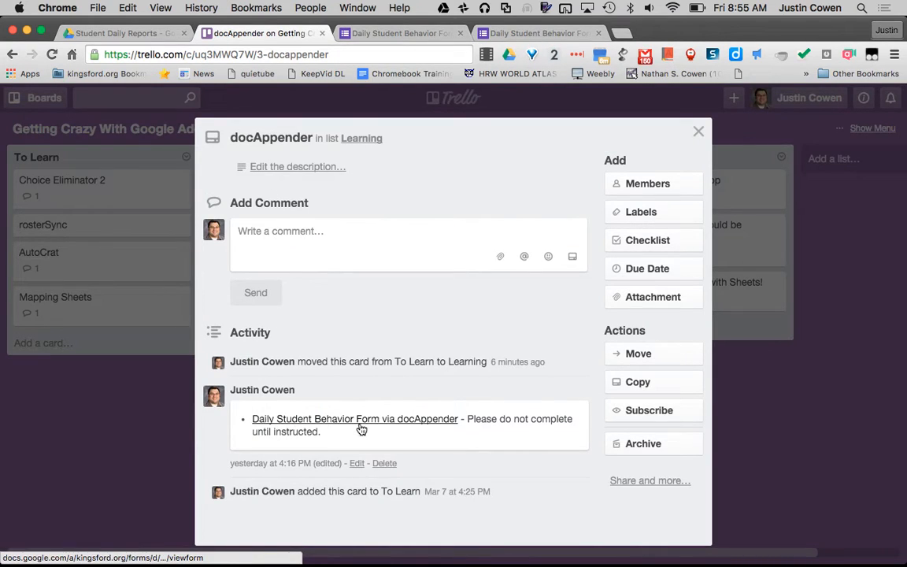
{"action": "left_click", "coordinate": [528, 34]}
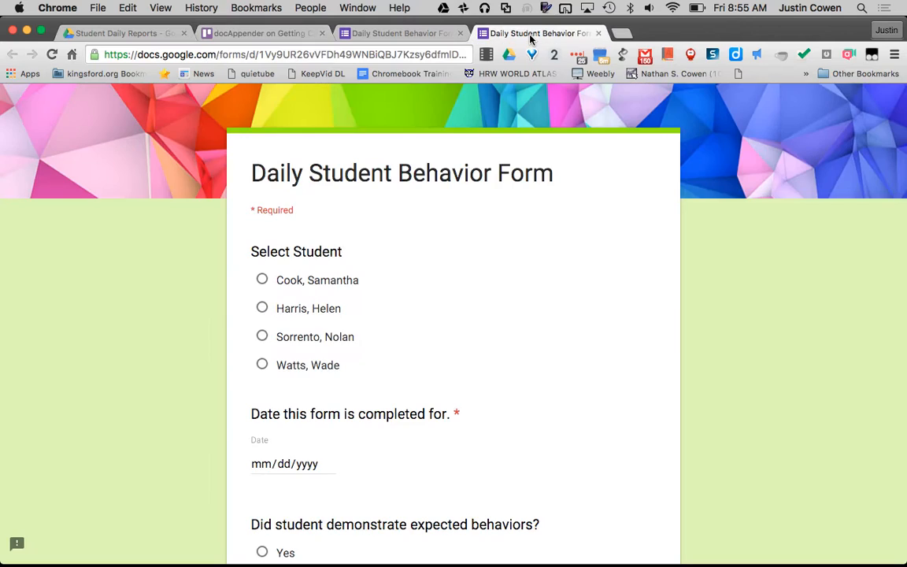
Select the second student in the form preview and look through the remaining questions
{"action": "scroll", "coordinate": [532, 319], "scroll_direction": "down", "scroll_amount": 1}
{"action": "left_click", "coordinate": [335, 282]}
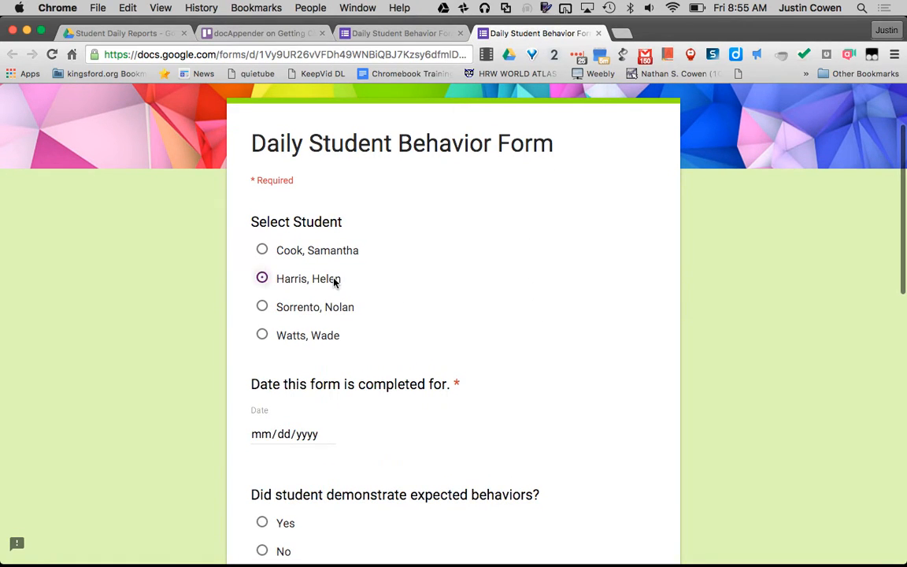
{"action": "scroll", "coordinate": [350, 362], "scroll_direction": "down", "scroll_amount": 3}
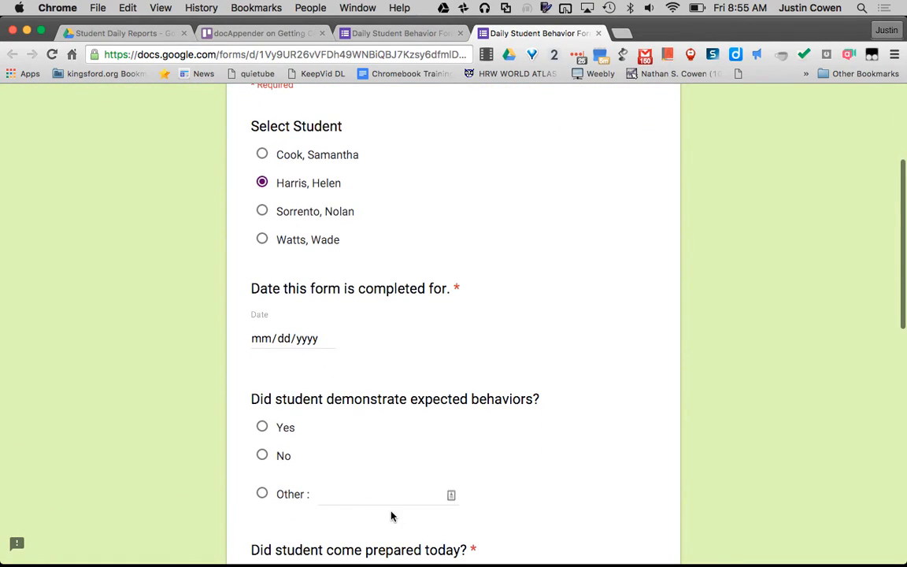
{"action": "scroll", "coordinate": [390, 511], "scroll_direction": "down", "scroll_amount": 5}
{"action": "scroll", "coordinate": [390, 512], "scroll_direction": "down", "scroll_amount": 1}
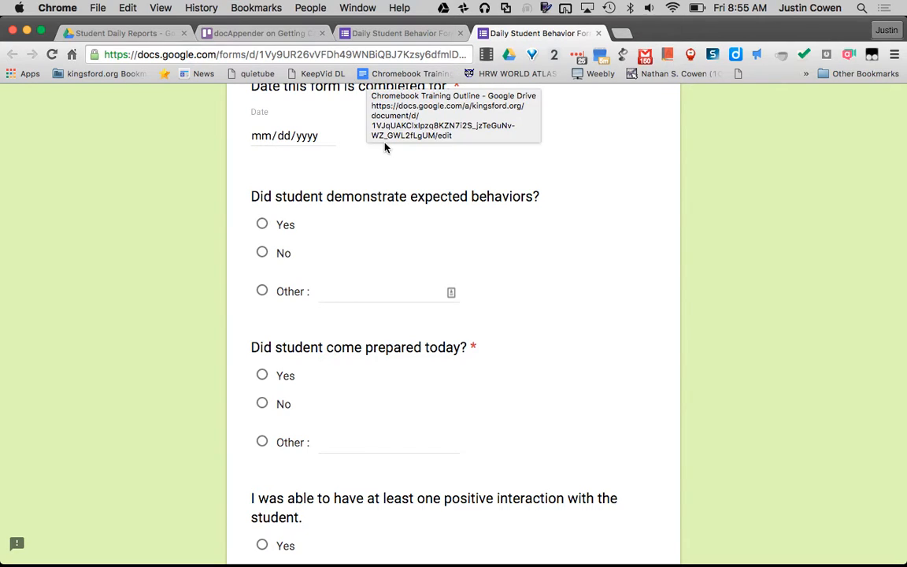
{"action": "scroll", "coordinate": [789, 420], "scroll_direction": "down", "scroll_amount": 1}
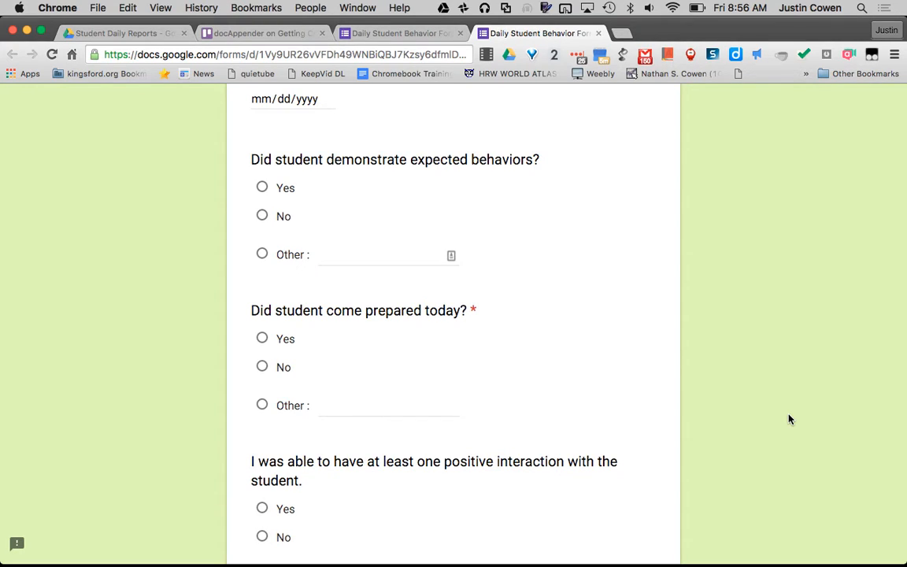
{"action": "scroll", "coordinate": [790, 418], "scroll_direction": "down", "scroll_amount": 5}
{"action": "scroll", "coordinate": [396, 94], "scroll_direction": "up", "scroll_amount": 10}
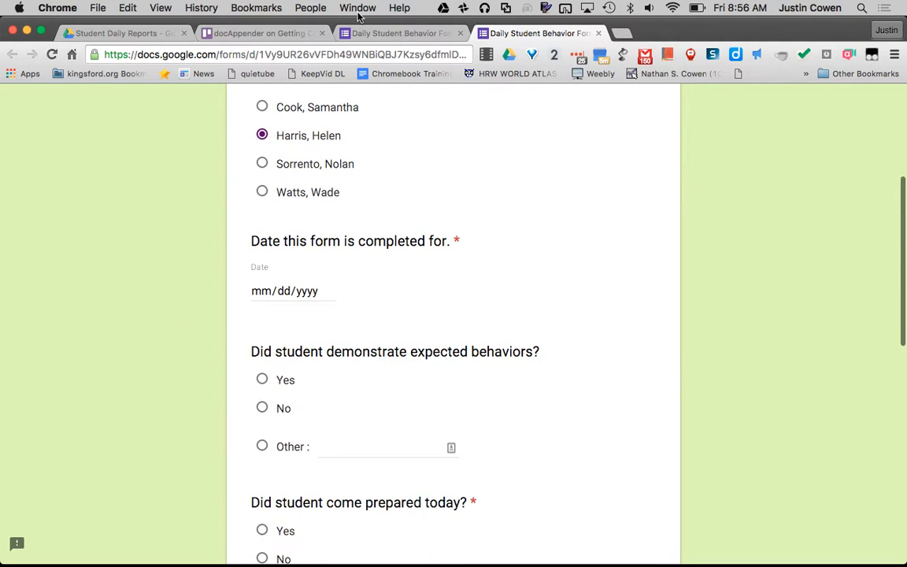
Open the third student's document from the Student Daily Reports folder and look through the appended response tables
{"action": "left_click", "coordinate": [340, 31]}
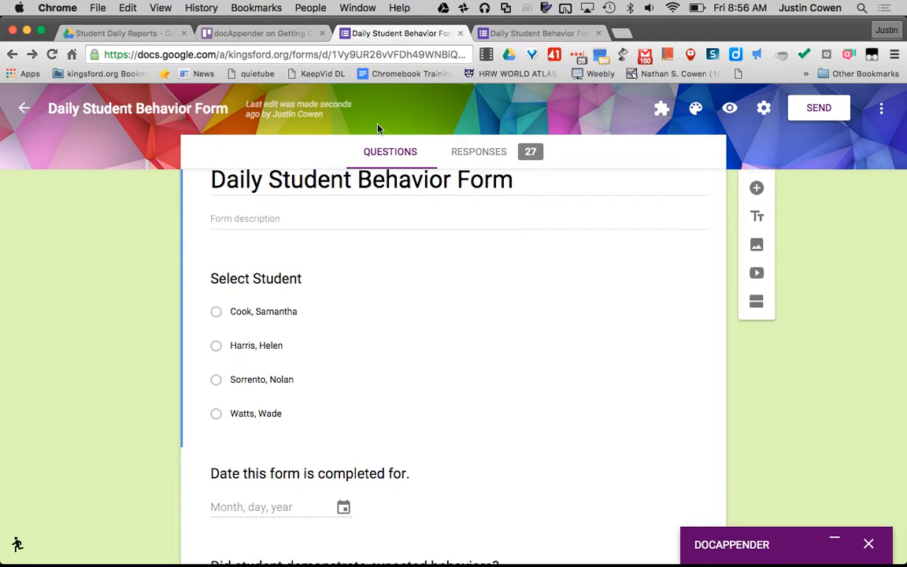
{"action": "left_click", "coordinate": [146, 34]}
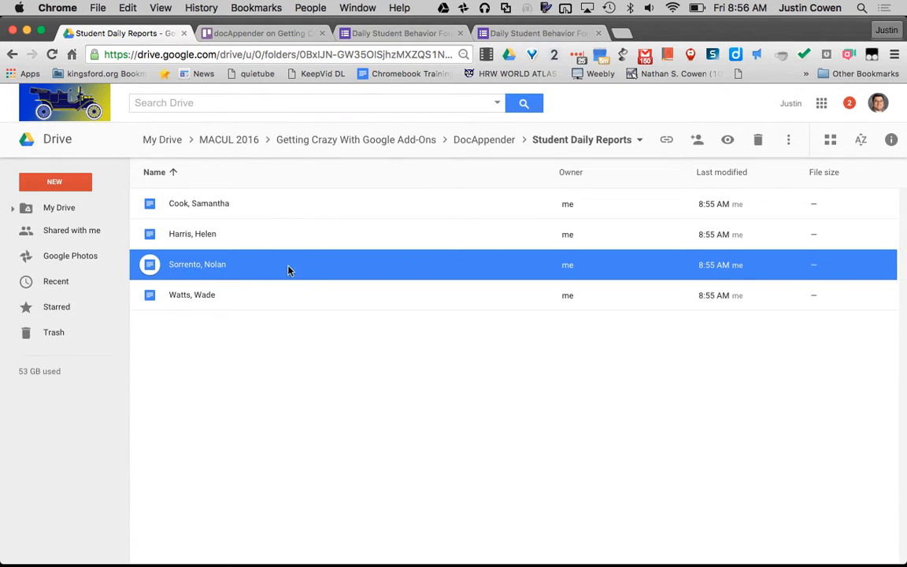
{"action": "double_click", "coordinate": [242, 272]}
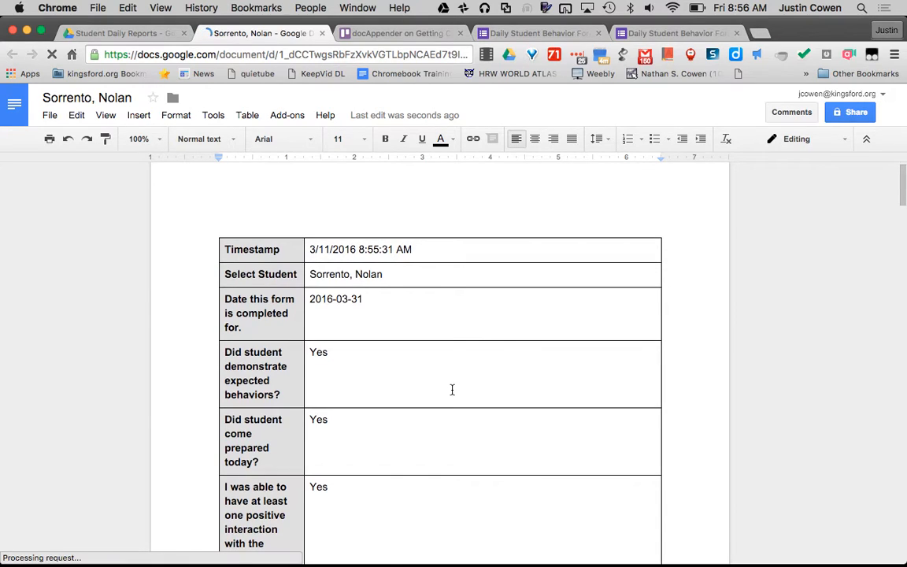
{"action": "scroll", "coordinate": [452, 390], "scroll_direction": "down", "scroll_amount": 4}
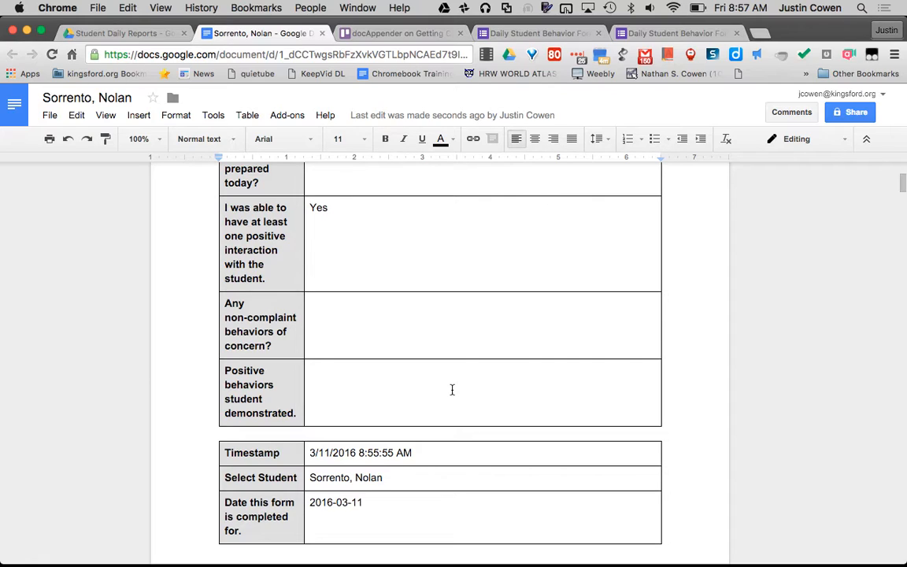
{"action": "scroll", "coordinate": [451, 388], "scroll_direction": "down", "scroll_amount": 5}
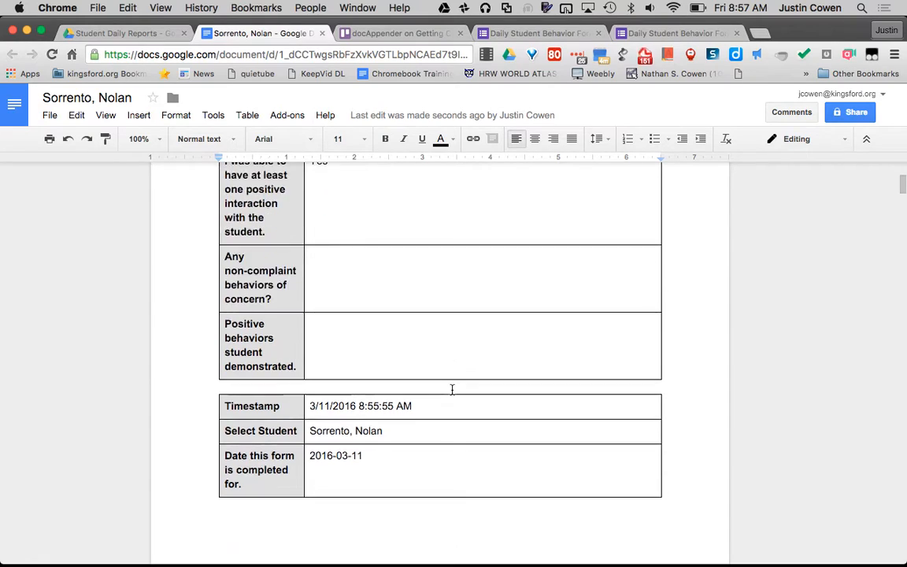
{"action": "scroll", "coordinate": [451, 389], "scroll_direction": "down", "scroll_amount": 7}
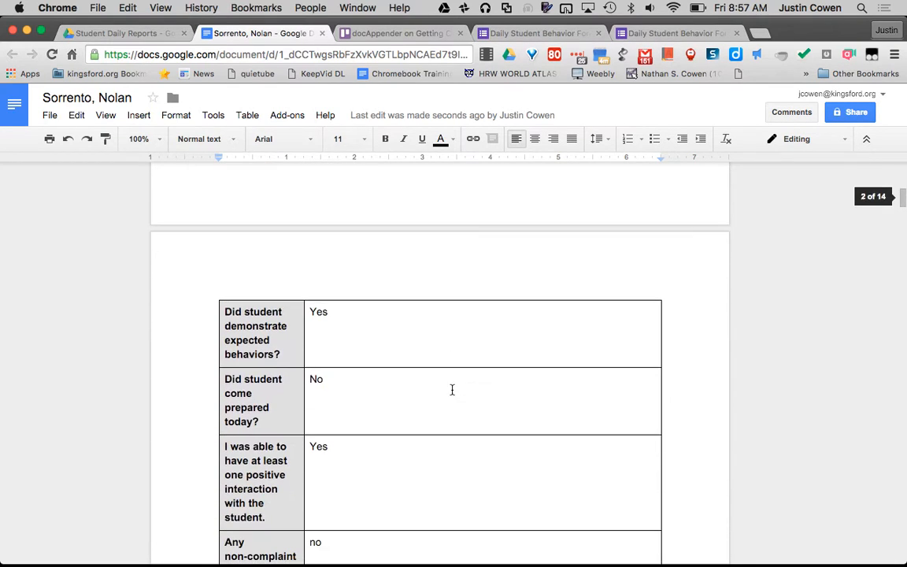
{"action": "scroll", "coordinate": [452, 389], "scroll_direction": "down", "scroll_amount": 2}
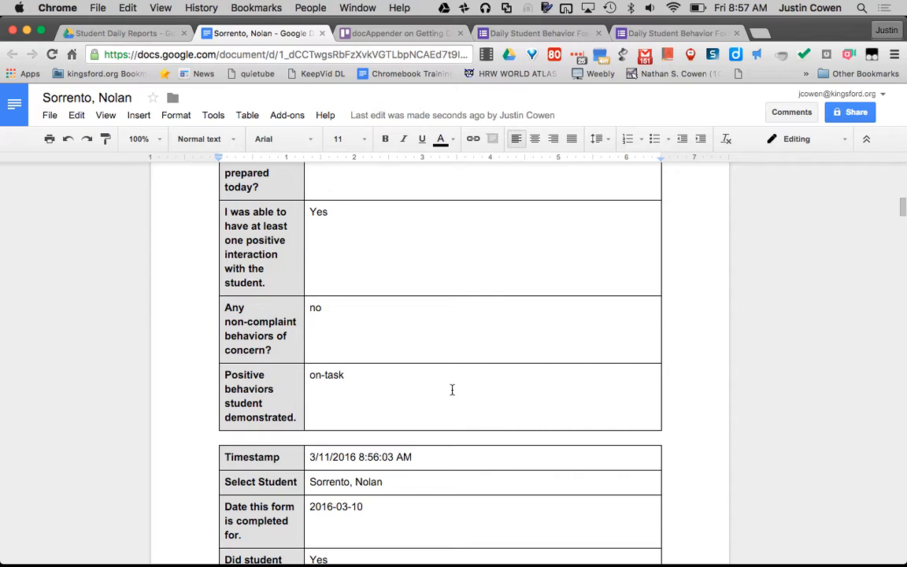
Return to the Daily Student Behavior Form editor and enable going to a section based on the answer for the Select Student question
{"action": "scroll", "coordinate": [452, 388], "scroll_direction": "up", "scroll_amount": 15}
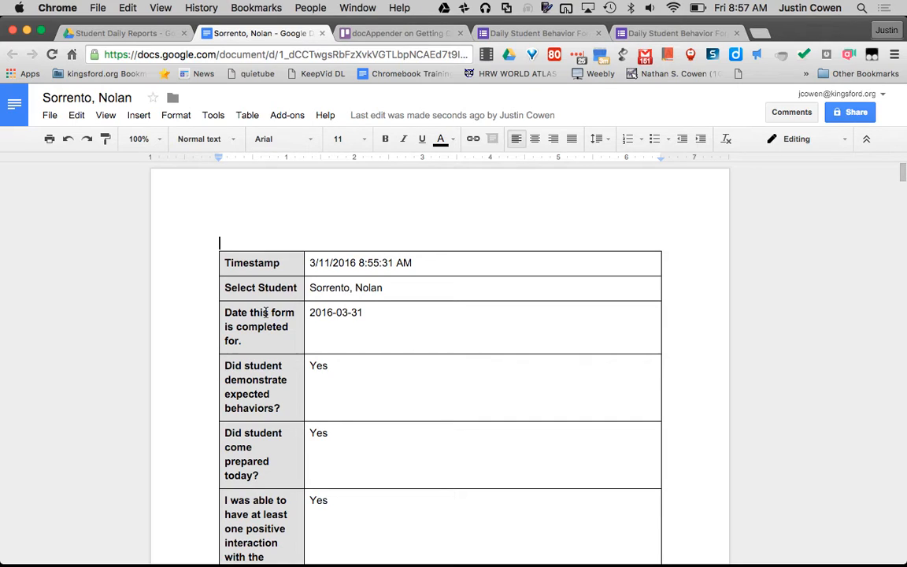
{"action": "left_click", "coordinate": [517, 32]}
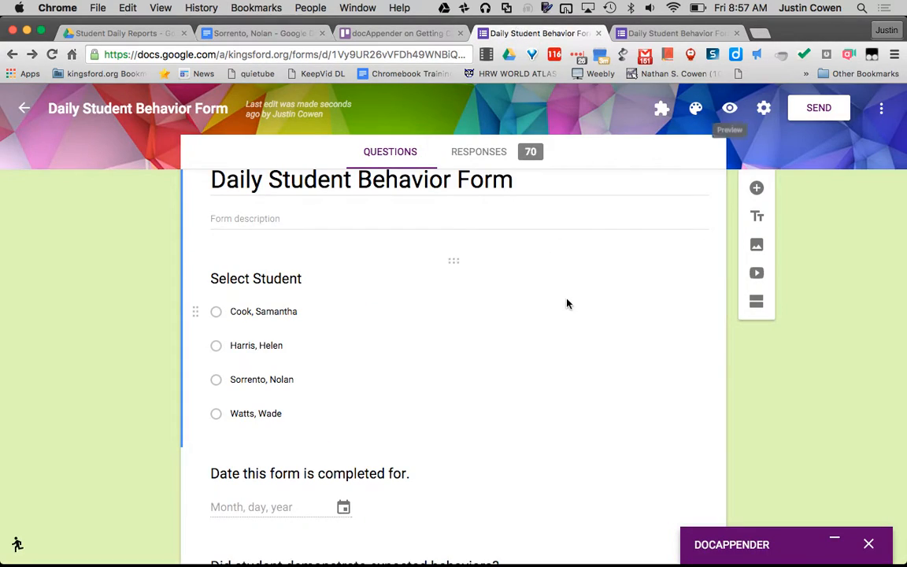
{"action": "scroll", "coordinate": [621, 192], "scroll_direction": "down", "scroll_amount": 5}
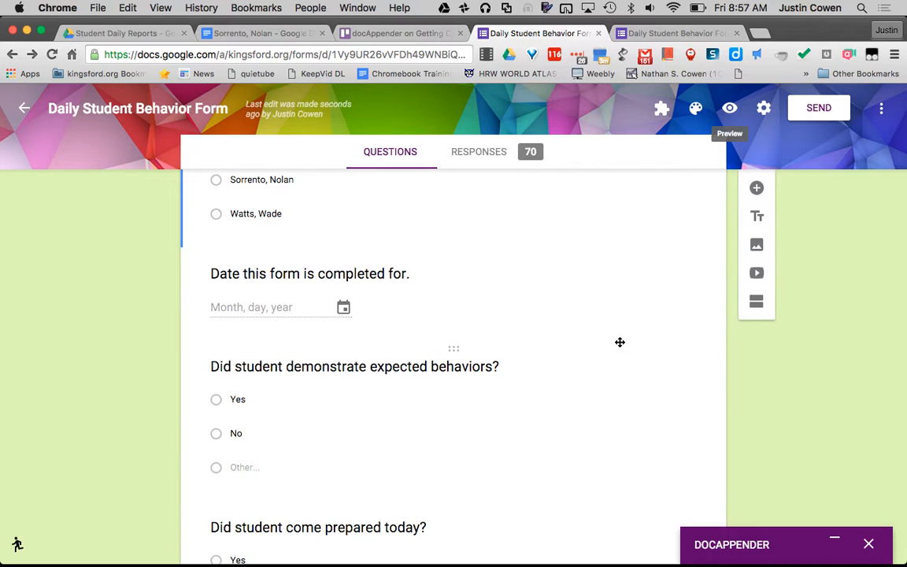
{"action": "scroll", "coordinate": [618, 346], "scroll_direction": "up", "scroll_amount": 2}
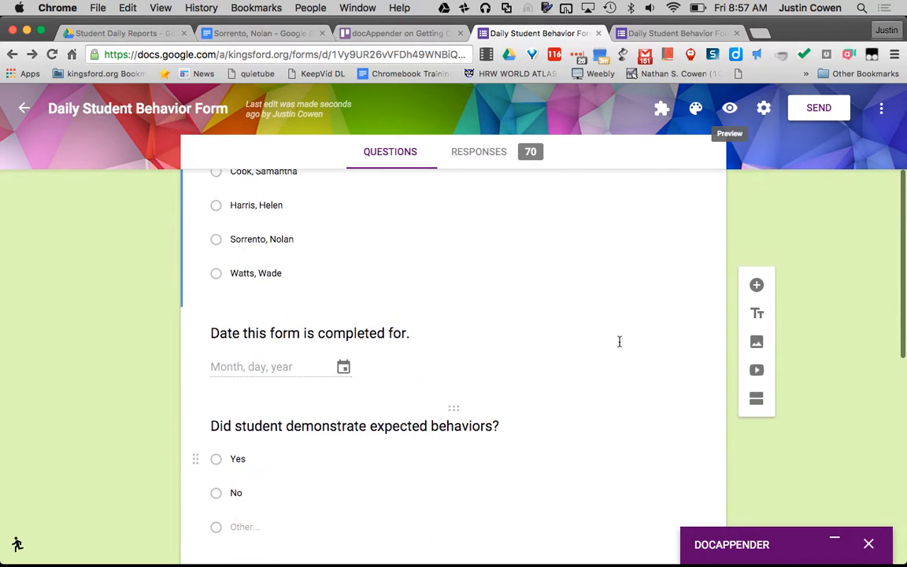
{"action": "left_click", "coordinate": [433, 270]}
{"action": "scroll", "coordinate": [436, 275], "scroll_direction": "up", "scroll_amount": 1}
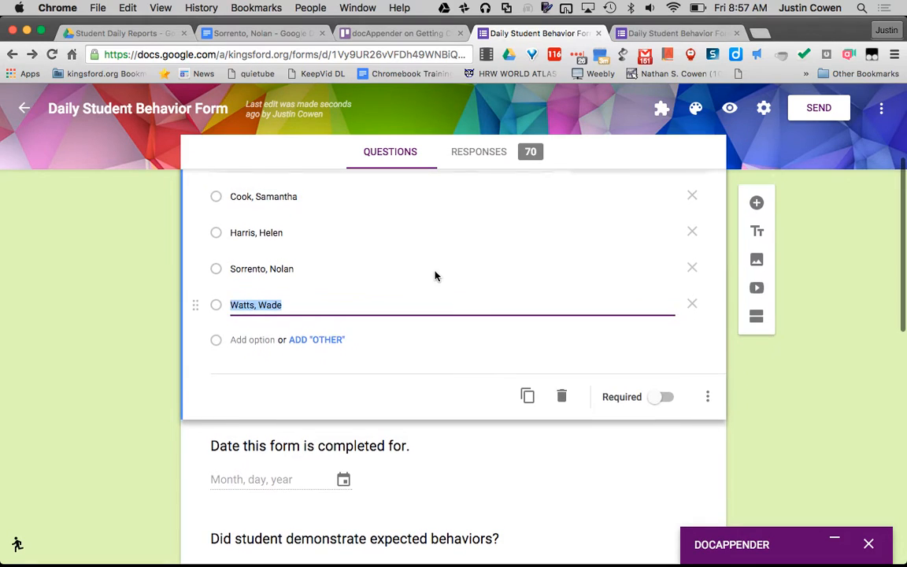
{"action": "left_click", "coordinate": [707, 399]}
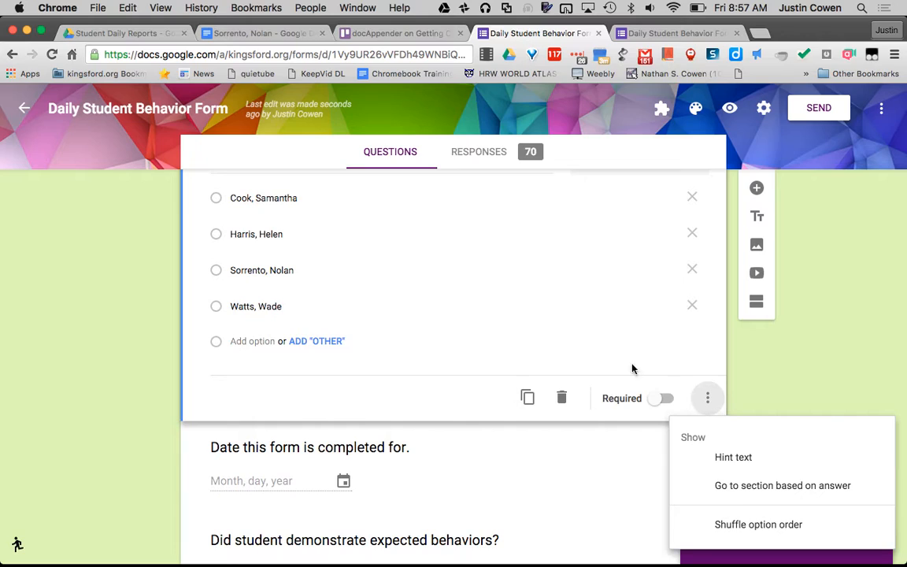
{"action": "left_click", "coordinate": [721, 494]}
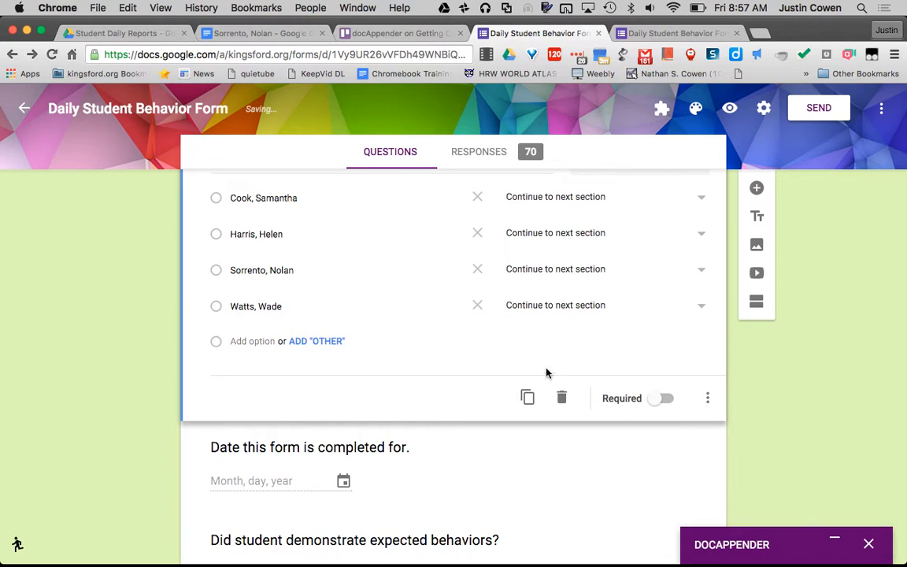
{"action": "scroll", "coordinate": [544, 372], "scroll_direction": "up", "scroll_amount": 1}
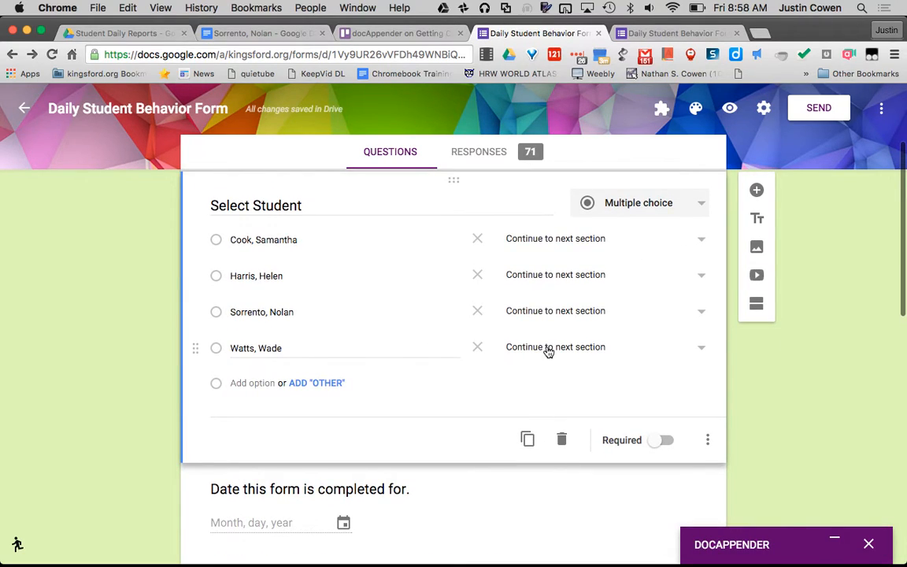
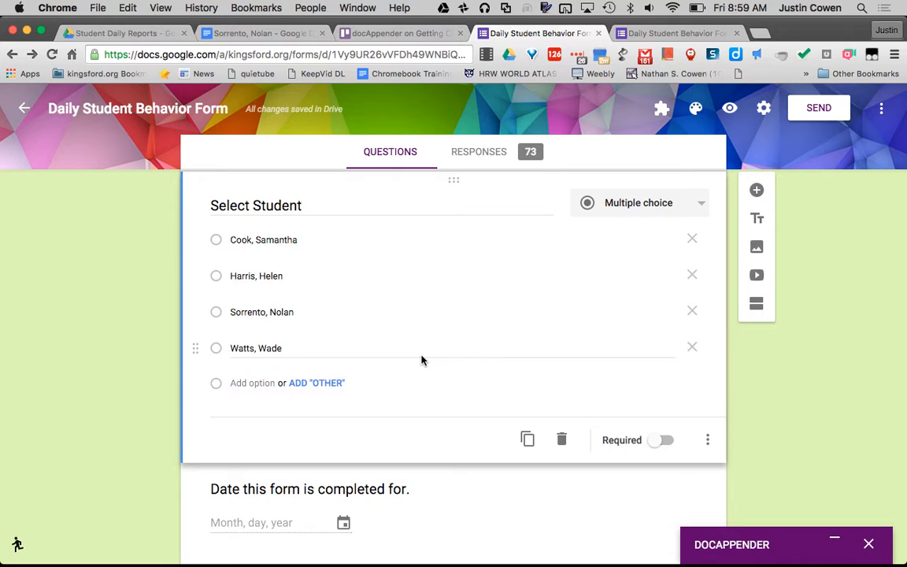
Close the Daily Student Behavior Form editor and its live preview, discarding the pending form responses
{"action": "scroll", "coordinate": [421, 359], "scroll_direction": "down", "scroll_amount": 2}
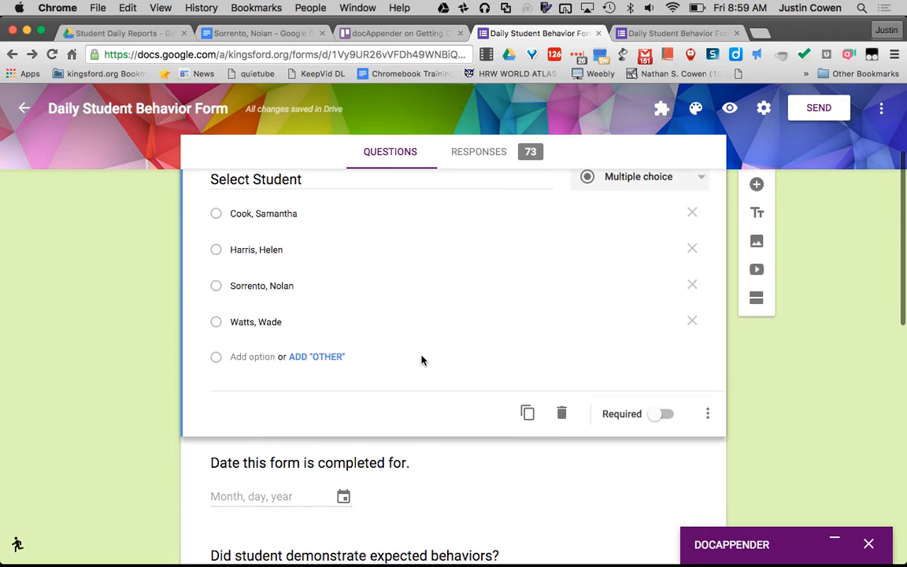
{"action": "scroll", "coordinate": [421, 356], "scroll_direction": "up", "scroll_amount": 2}
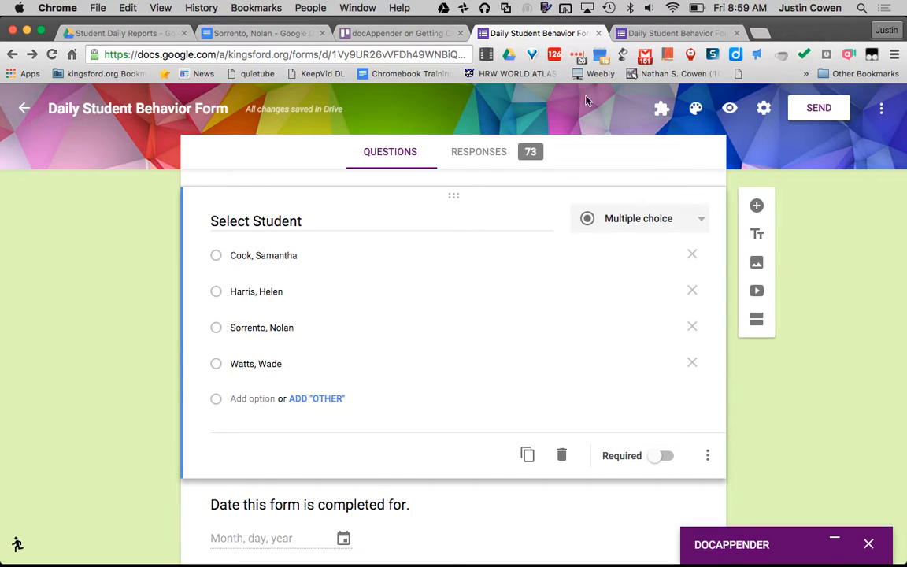
{"action": "left_click", "coordinate": [598, 33]}
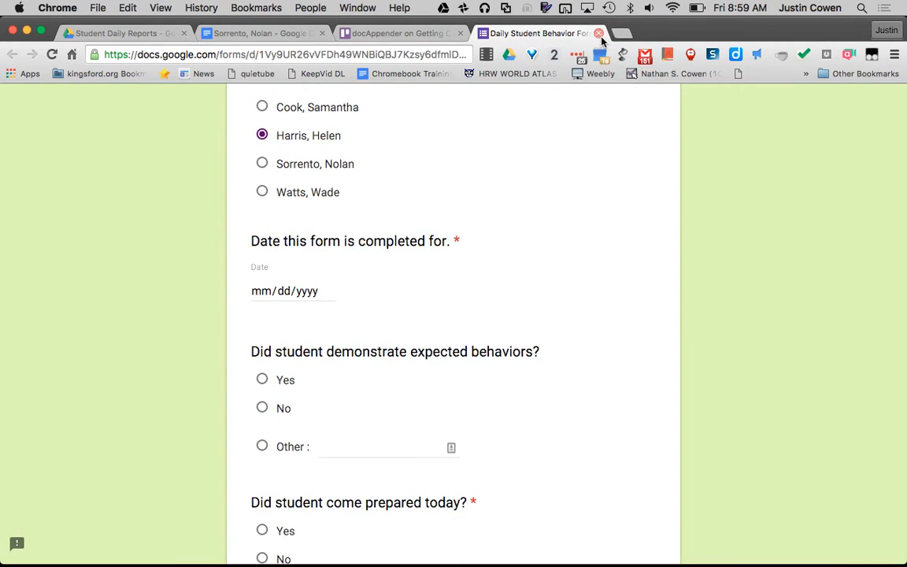
{"action": "left_click", "coordinate": [598, 33]}
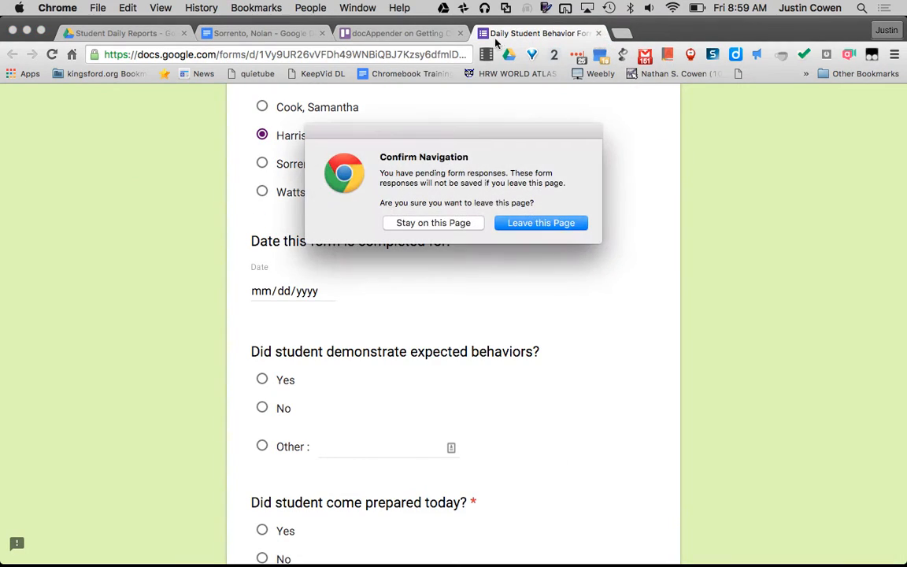
{"action": "left_click", "coordinate": [520, 225]}
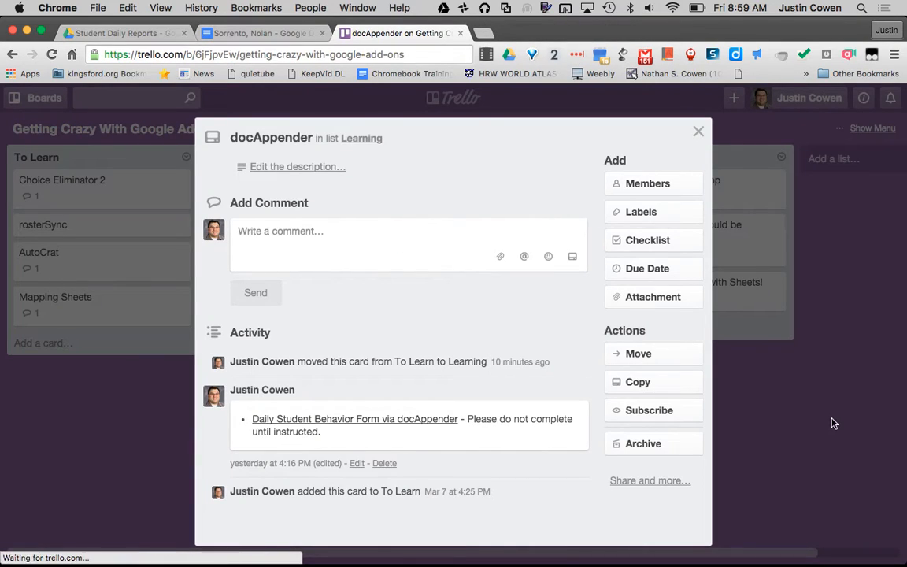
On the Trello board, move the docAppender card to Bring Back With You and the Choice Eliminator 2 card to Learning
{"action": "left_click", "coordinate": [833, 424]}
{"action": "left_click_drag", "start_coordinate": [344, 196], "coordinate": [519, 283]}
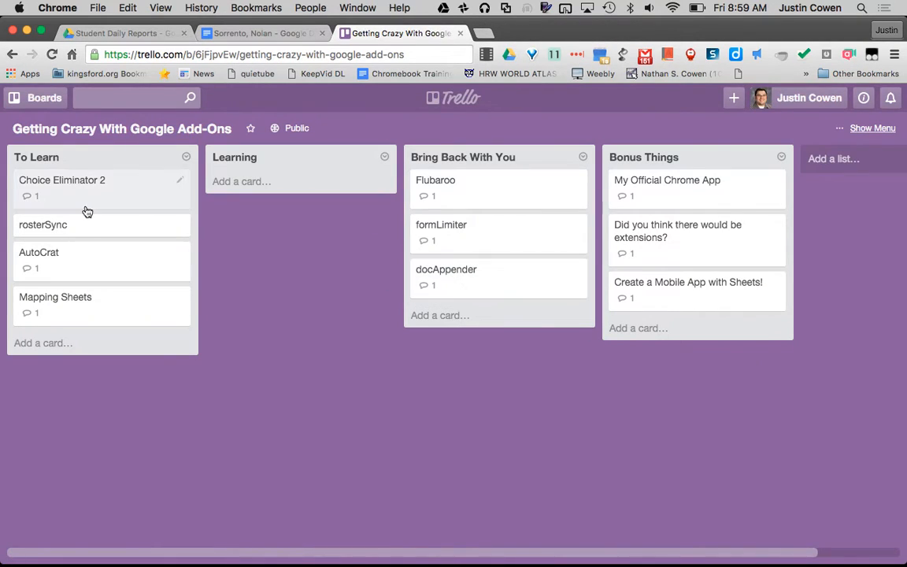
{"action": "left_click_drag", "start_coordinate": [87, 208], "coordinate": [305, 236]}
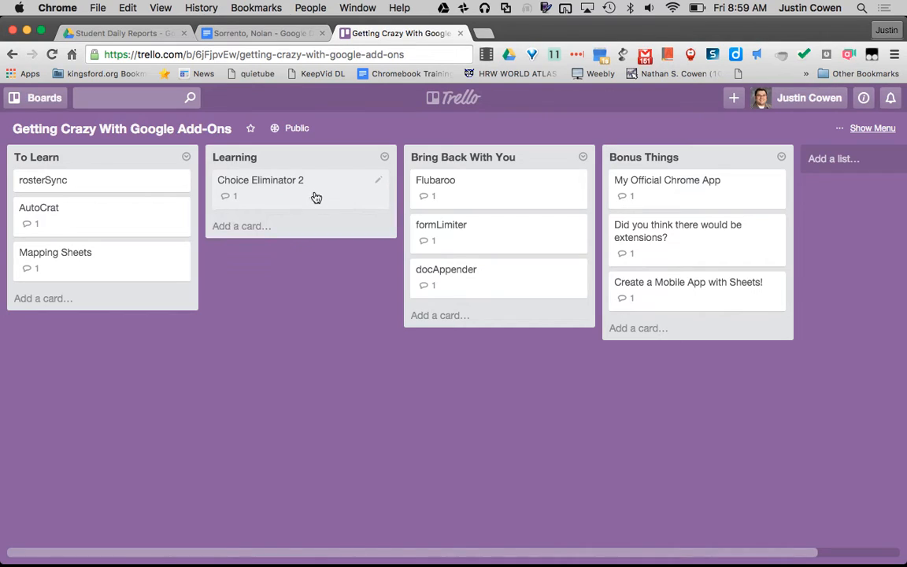
Open the homeroom courses form linked on the Choice Eliminator 2 card and look through its questions and available programs
{"action": "left_click", "coordinate": [315, 197]}
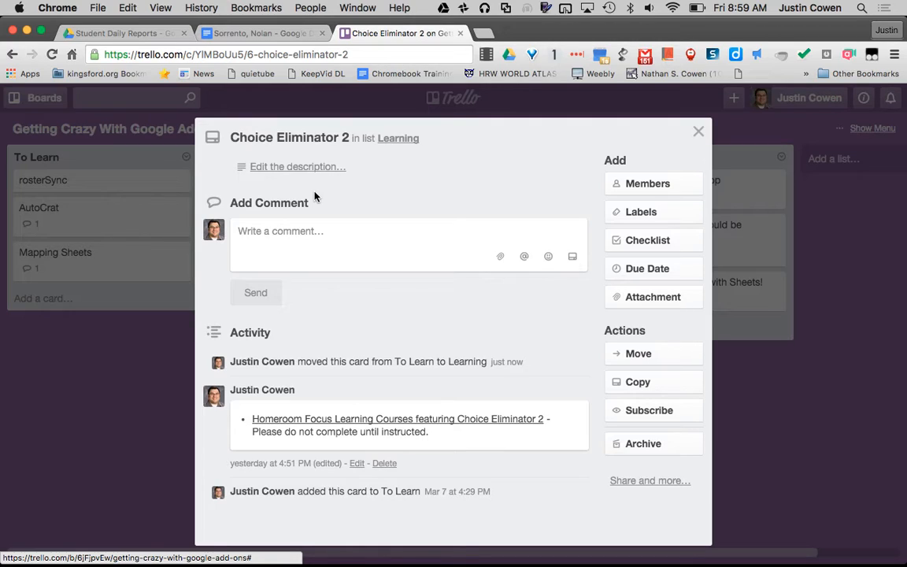
{"action": "left_click", "coordinate": [355, 424]}
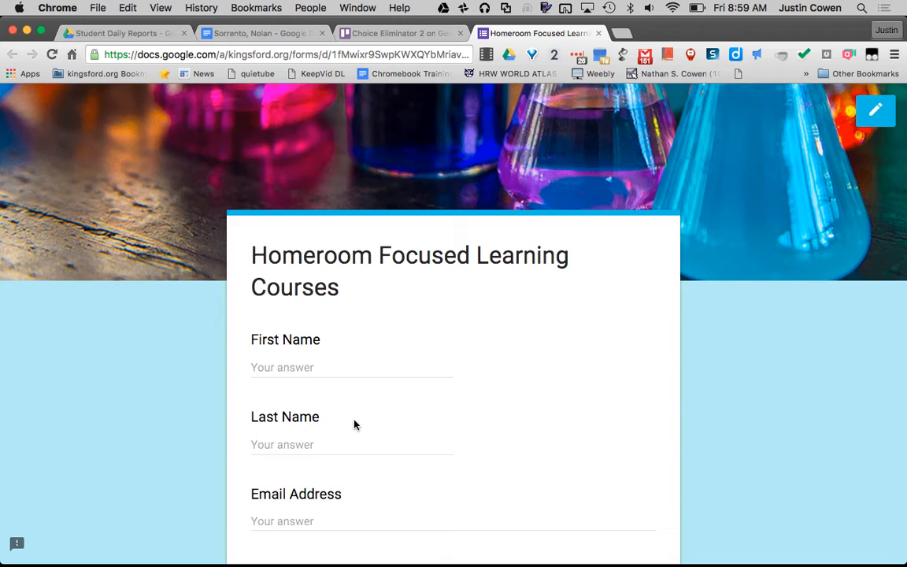
{"action": "scroll", "coordinate": [354, 425], "scroll_direction": "down", "scroll_amount": 2}
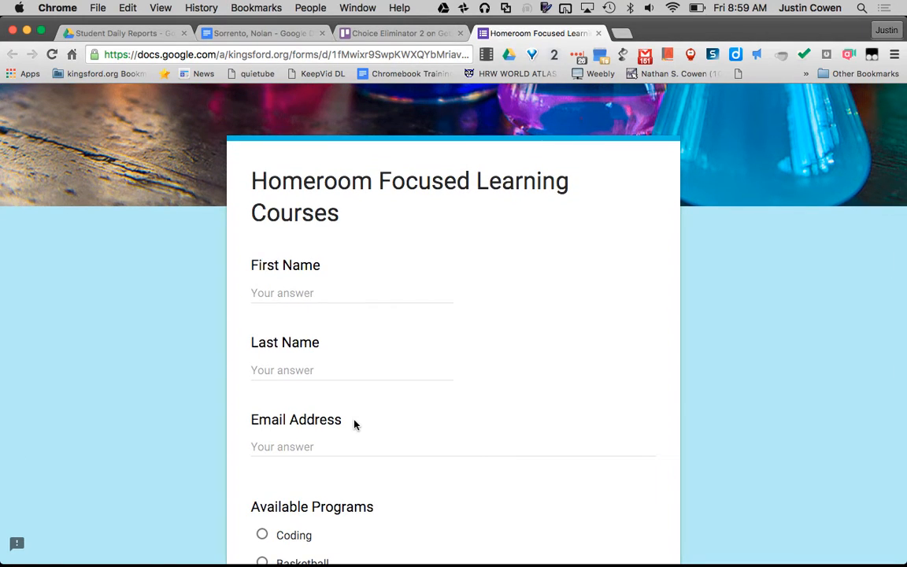
{"action": "scroll", "coordinate": [355, 425], "scroll_direction": "down", "scroll_amount": 3}
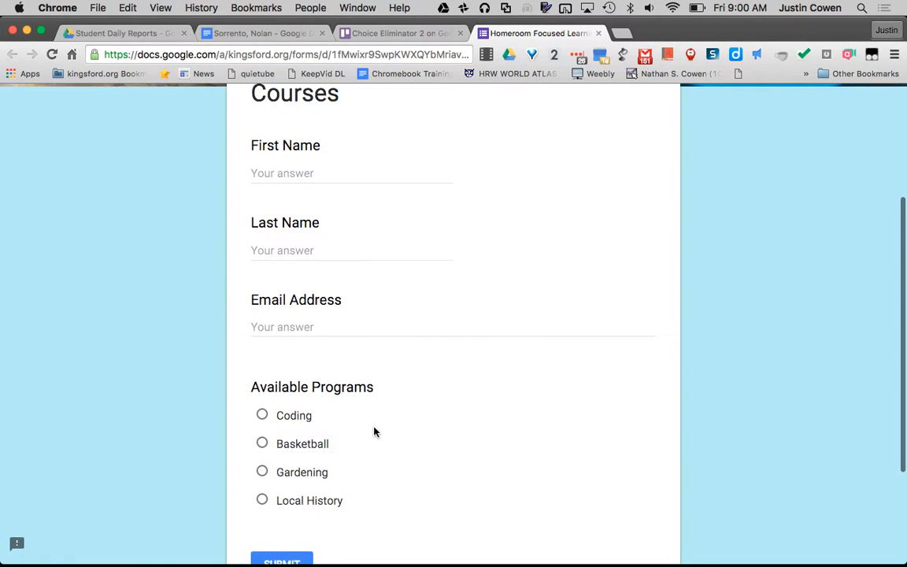
{"action": "scroll", "coordinate": [374, 431], "scroll_direction": "down", "scroll_amount": 1}
{"action": "scroll", "coordinate": [374, 431], "scroll_direction": "up", "scroll_amount": 1}
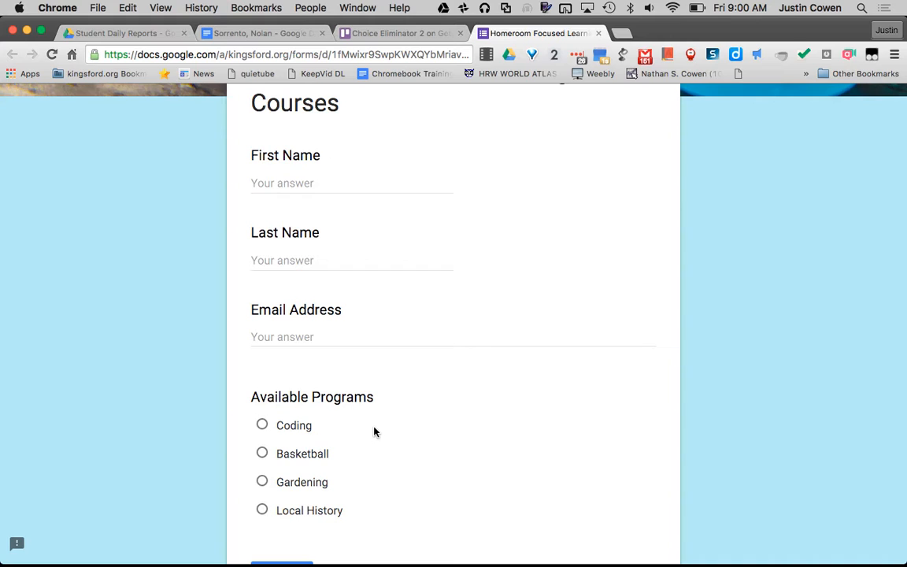
{"action": "scroll", "coordinate": [375, 429], "scroll_direction": "up", "scroll_amount": 5}
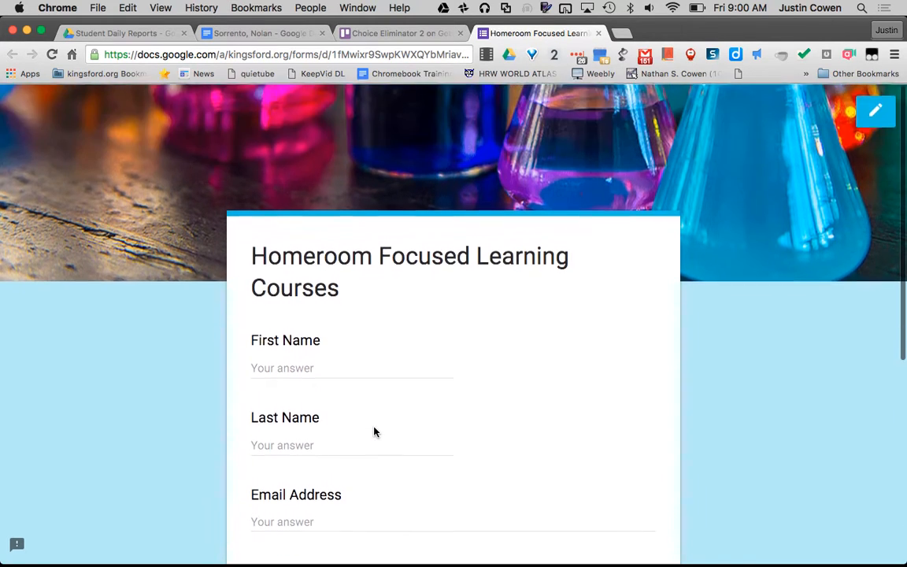
Open the Homeroom Focused Learning Courses form for editing and bring up the add-ons gallery
{"action": "left_click", "coordinate": [873, 114]}
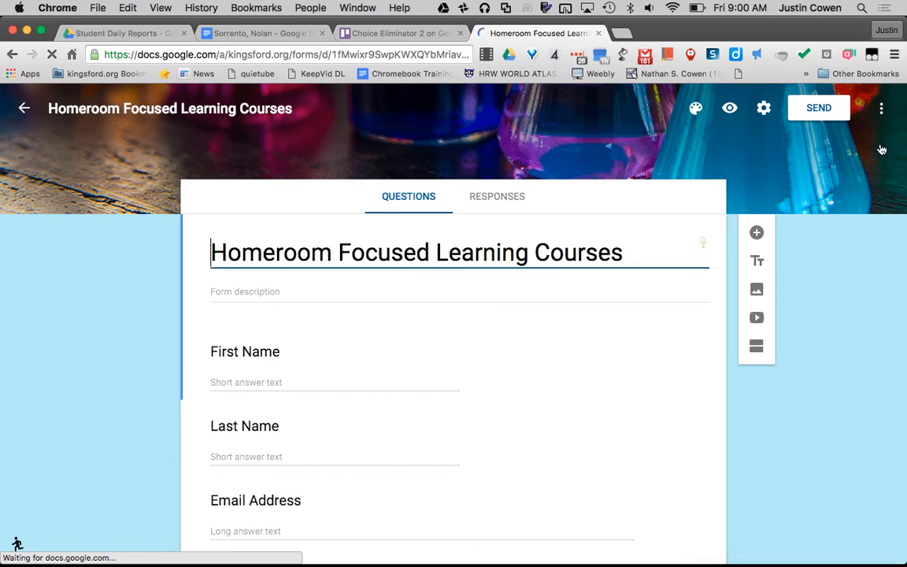
{"action": "left_click", "coordinate": [882, 110]}
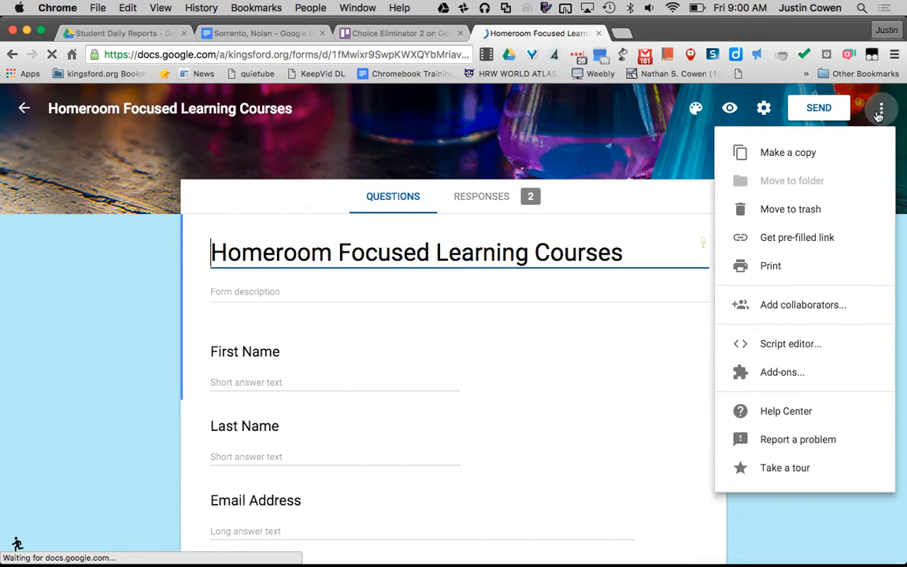
{"action": "left_click", "coordinate": [783, 373]}
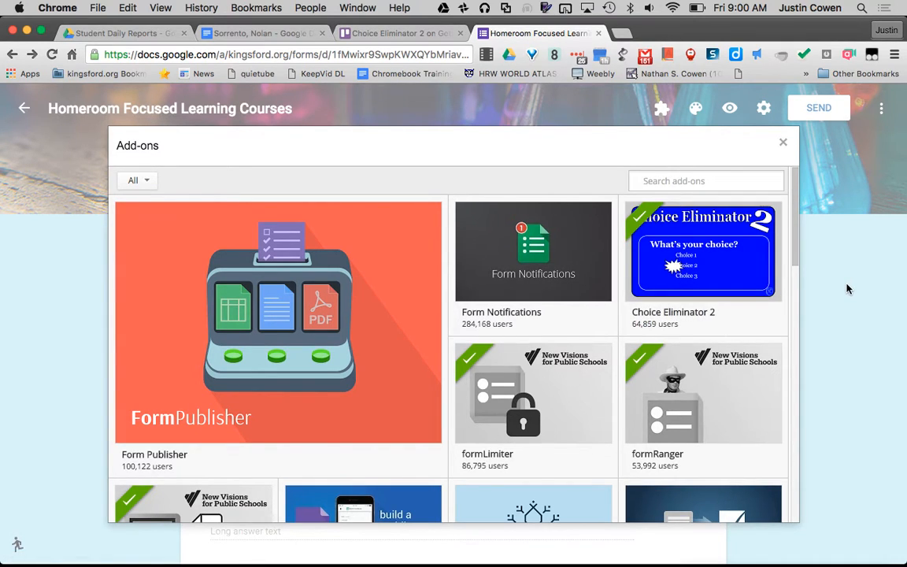
Close the add-ons gallery and open the Choice Eliminator 2 configuration for the form
{"action": "mouse_move", "coordinate": [783, 294]}
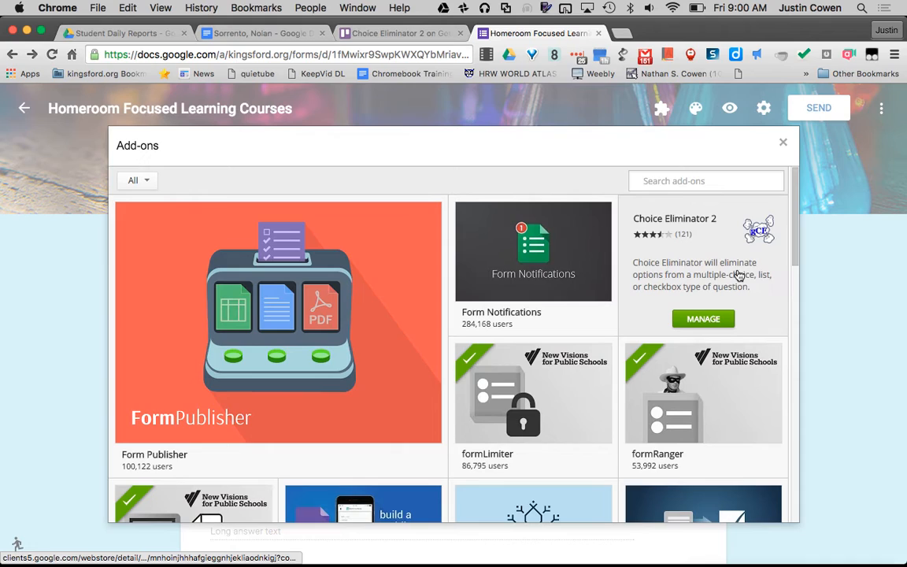
{"action": "left_click", "coordinate": [783, 143]}
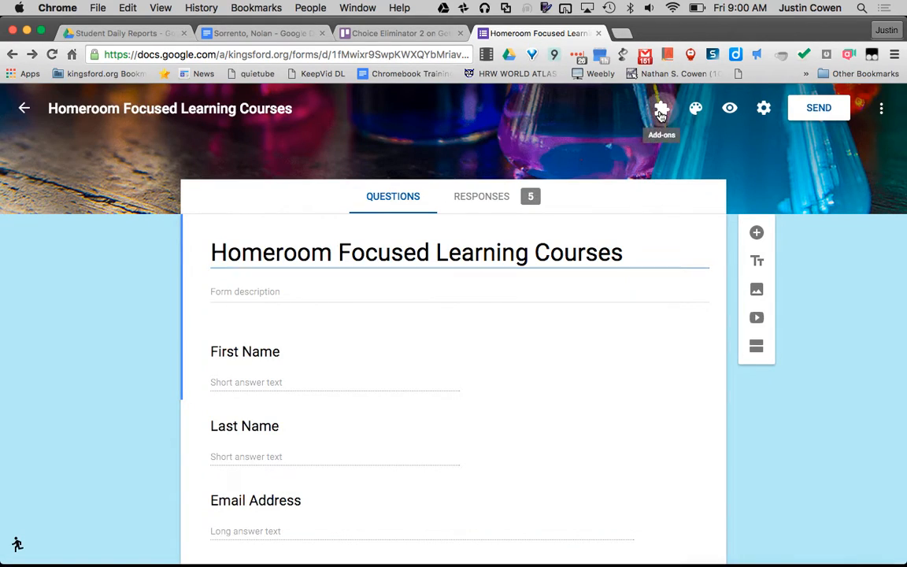
{"action": "left_click", "coordinate": [661, 108]}
{"action": "left_click", "coordinate": [667, 152]}
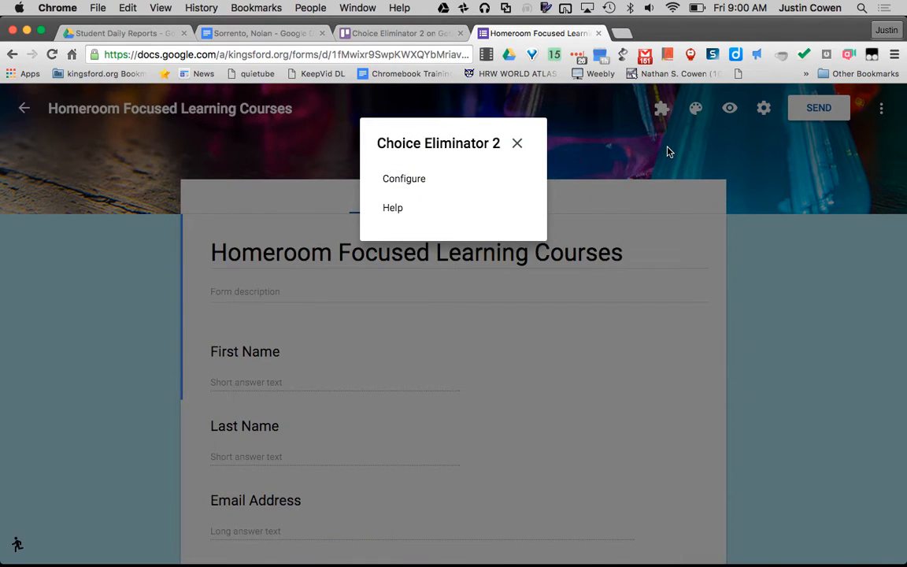
{"action": "left_click", "coordinate": [421, 181]}
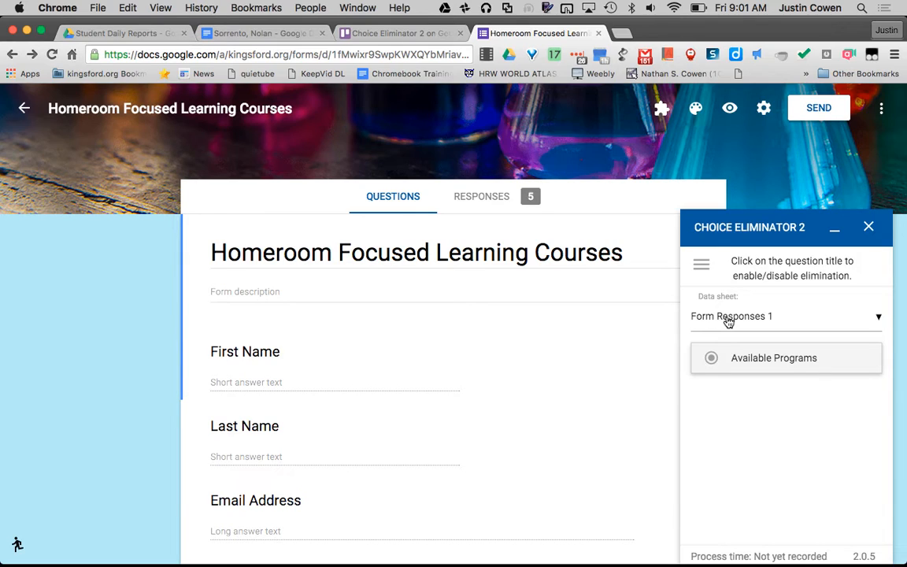
Turn on Eliminate Choices for the Available Programs question, with Form Responses 1 as the data sheet
{"action": "left_click", "coordinate": [728, 323]}
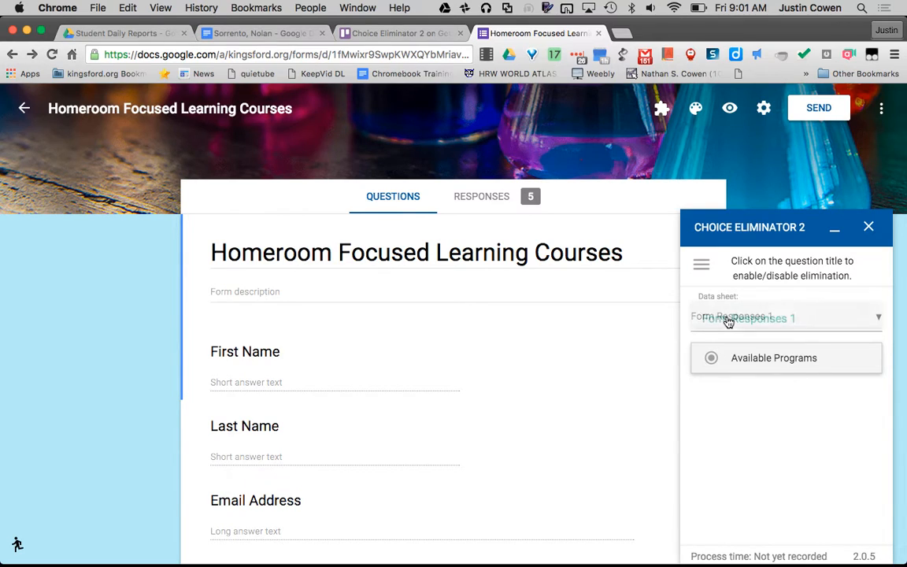
{"action": "left_click", "coordinate": [728, 322]}
{"action": "left_click", "coordinate": [735, 366]}
{"action": "scroll", "coordinate": [755, 387], "scroll_direction": "down", "scroll_amount": 1}
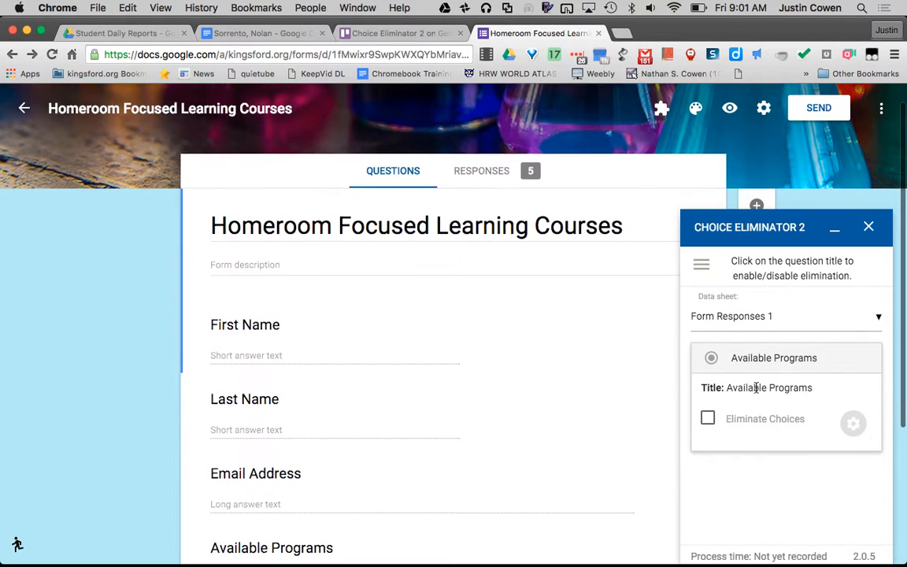
{"action": "left_click", "coordinate": [708, 418]}
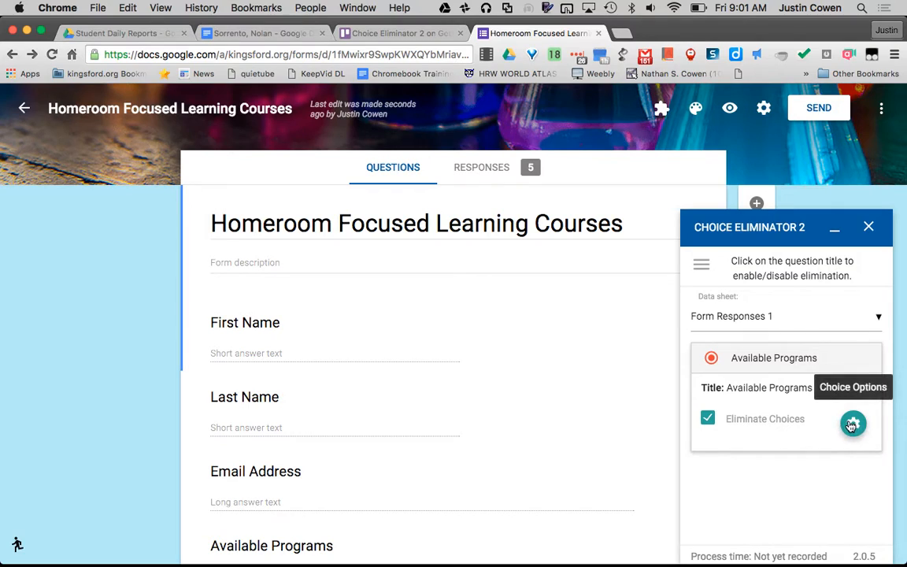
In the choice options, set the limits to 3 for Coding, 7 for Basketball, 25 for Gardening and 18 for Local History
{"action": "left_click", "coordinate": [853, 425]}
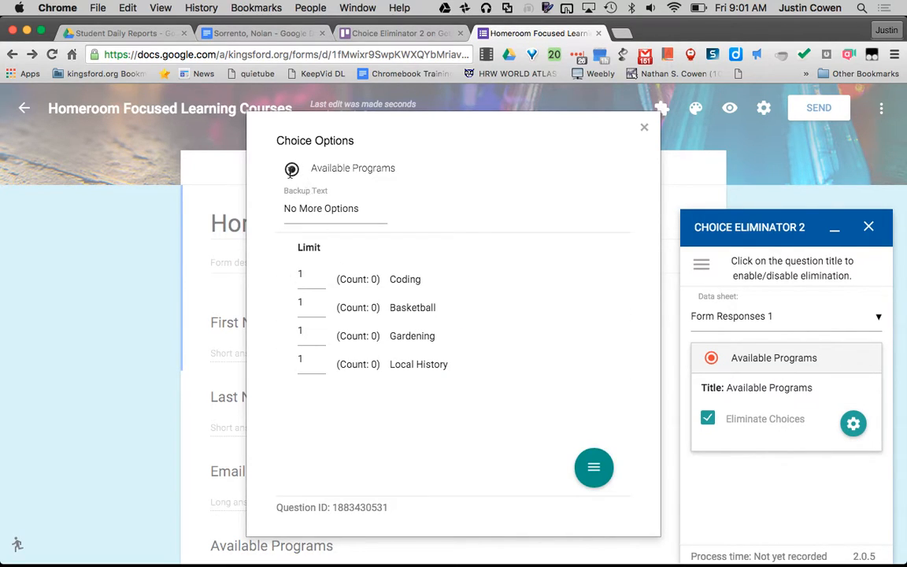
{"action": "left_click", "coordinate": [302, 276]}
{"action": "left_click_drag", "start_coordinate": [303, 275], "coordinate": [255, 266]}
{"action": "type", "text": "3"}
{"action": "left_click_drag", "start_coordinate": [303, 304], "coordinate": [275, 310]}
{"action": "type", "text": "7"}
{"action": "left_click", "coordinate": [307, 329]}
{"action": "left_click_drag", "start_coordinate": [306, 329], "coordinate": [284, 332]}
{"action": "type", "text": "25"}
{"action": "left_click", "coordinate": [314, 363]}
{"action": "type", "text": "8"}
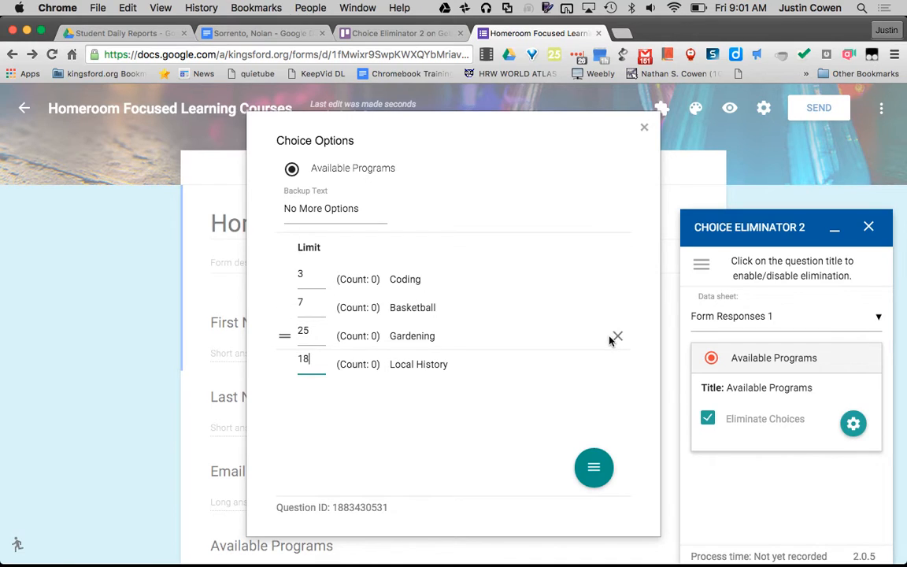
Remove Gardening from the choice options, then close them and minimize the Choice Eliminator 2 add-on window
{"action": "left_click", "coordinate": [617, 339]}
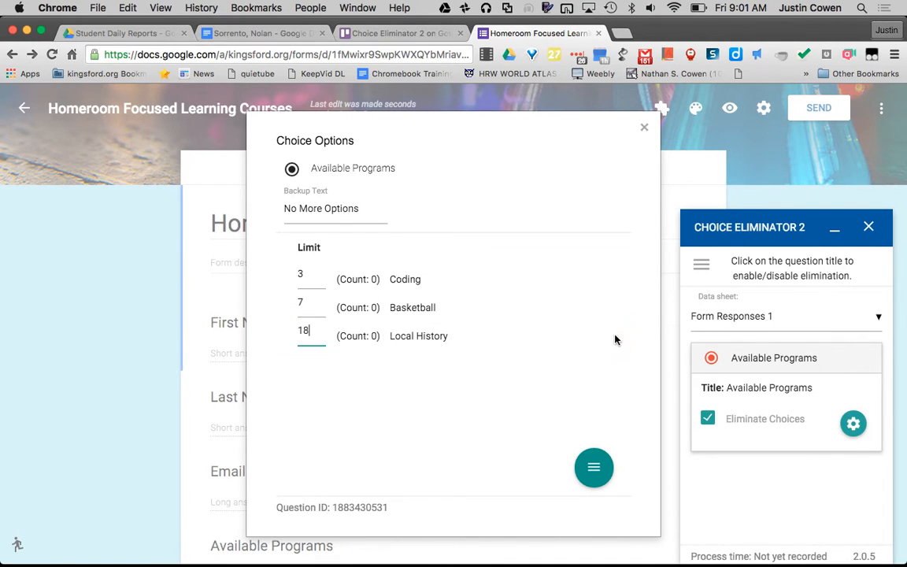
{"action": "left_click", "coordinate": [593, 470]}
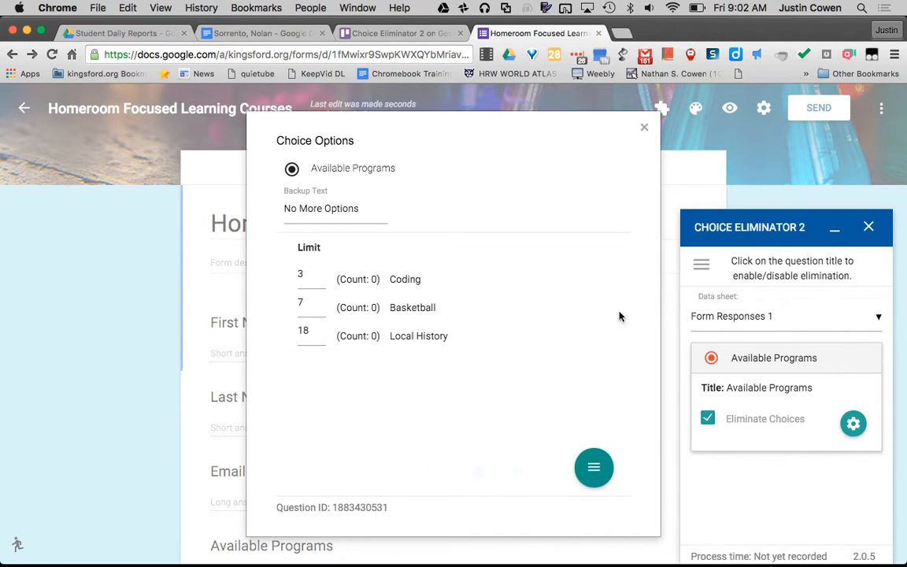
{"action": "left_click", "coordinate": [644, 129]}
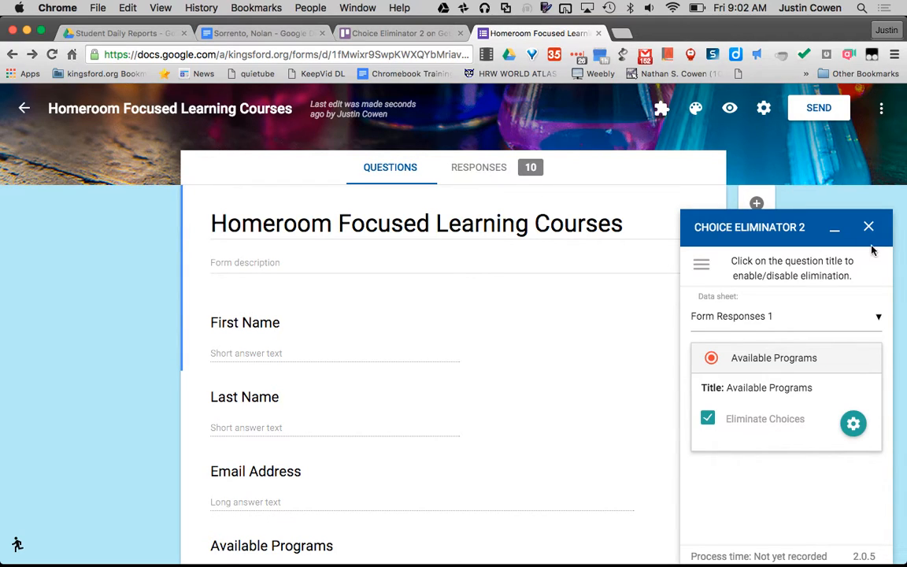
{"action": "left_click", "coordinate": [836, 231]}
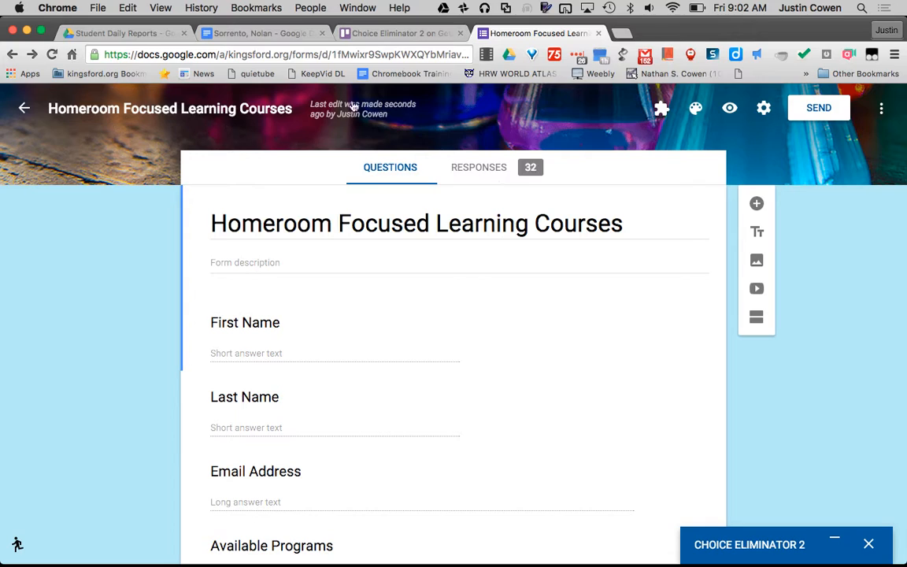
Preview the live form and try the Local History choice under Available Programs before closing the preview
{"action": "left_click", "coordinate": [730, 110]}
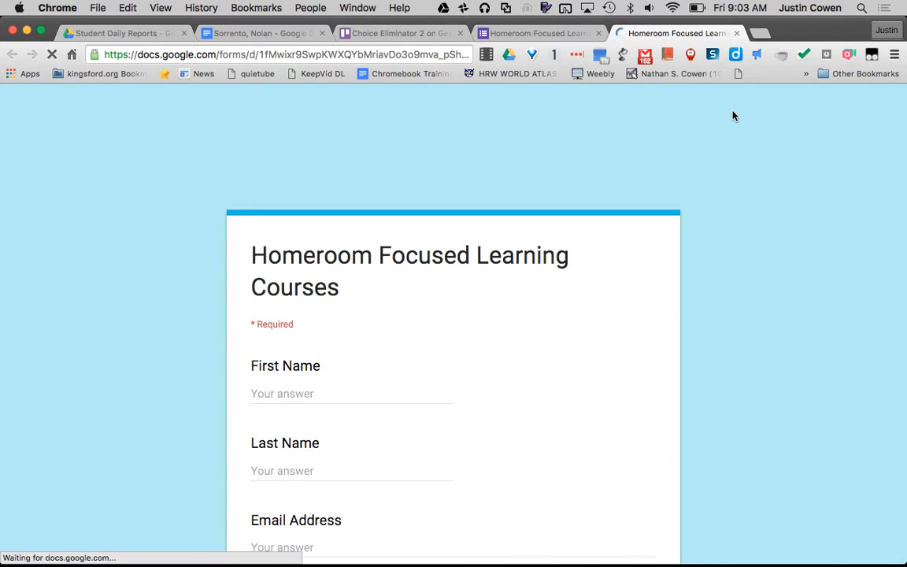
{"action": "scroll", "coordinate": [750, 302], "scroll_direction": "down", "scroll_amount": 5}
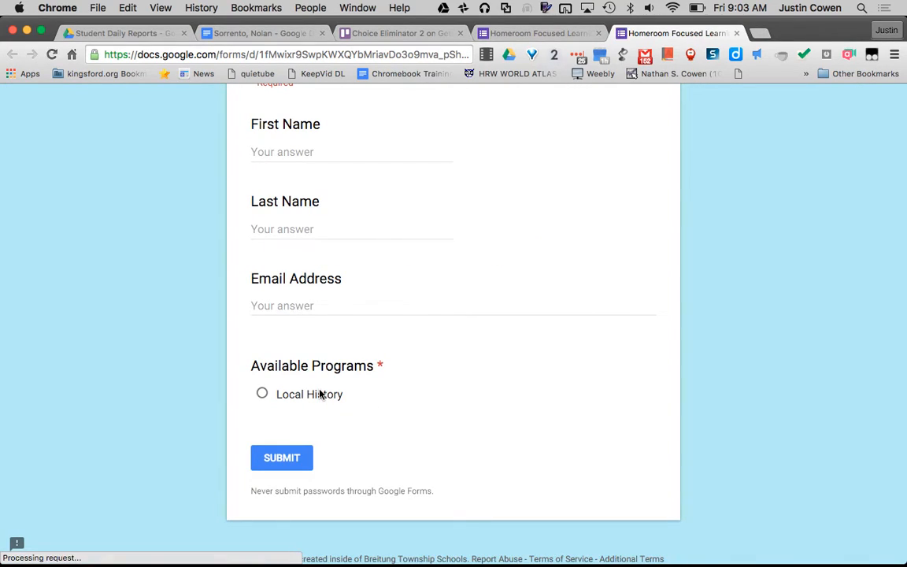
{"action": "left_click", "coordinate": [262, 393]}
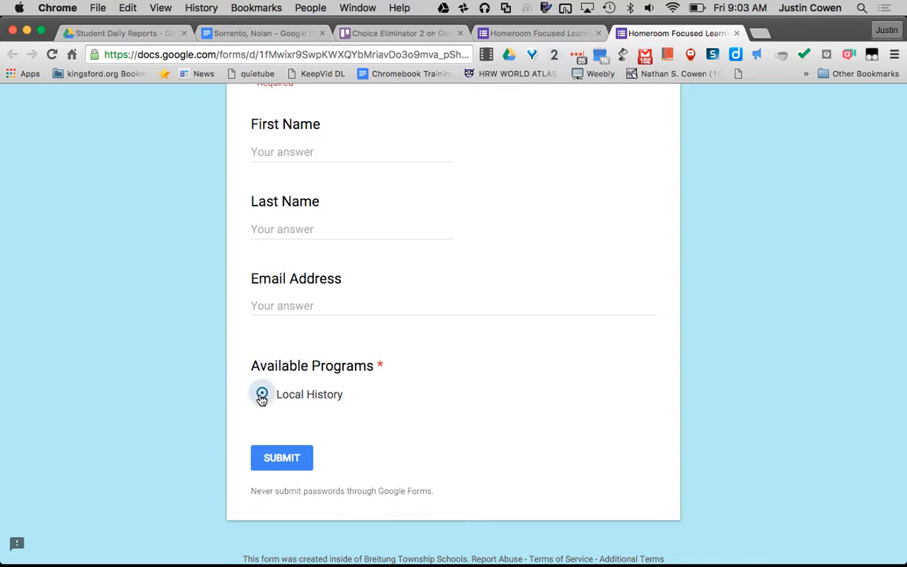
{"action": "scroll", "coordinate": [156, 375], "scroll_direction": "up", "scroll_amount": 3}
{"action": "scroll", "coordinate": [156, 375], "scroll_direction": "down", "scroll_amount": 1}
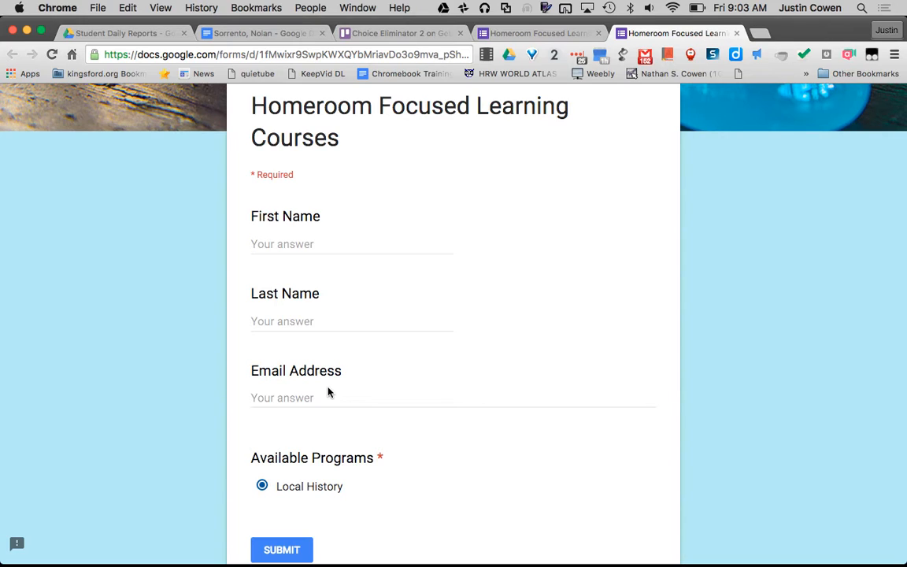
{"action": "scroll", "coordinate": [329, 392], "scroll_direction": "down", "scroll_amount": 1}
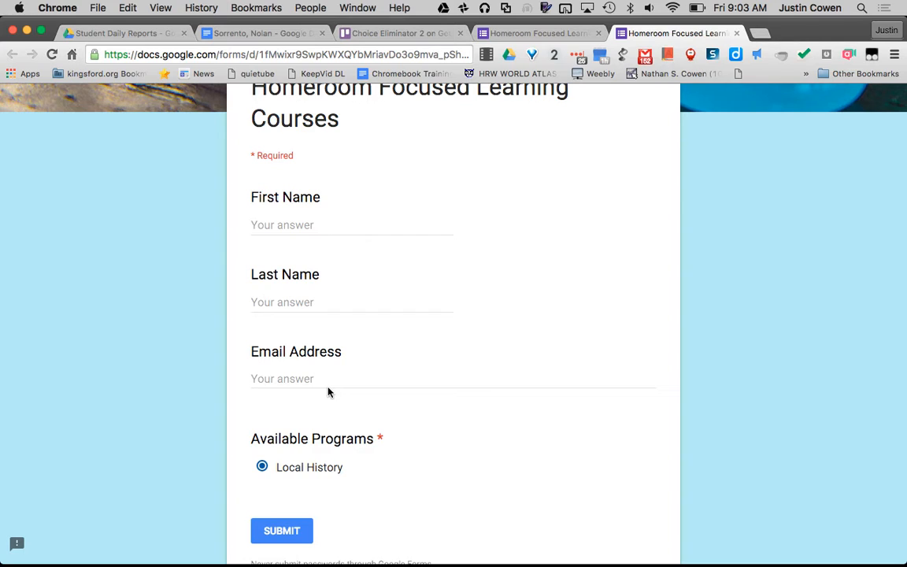
{"action": "scroll", "coordinate": [329, 392], "scroll_direction": "up", "scroll_amount": 3}
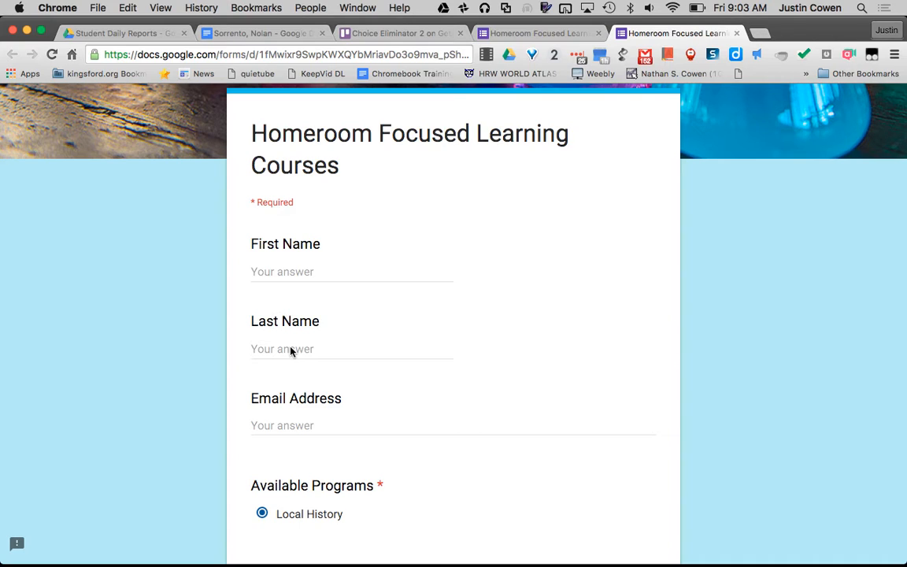
{"action": "left_click", "coordinate": [736, 37]}
{"action": "left_click", "coordinate": [523, 223]}
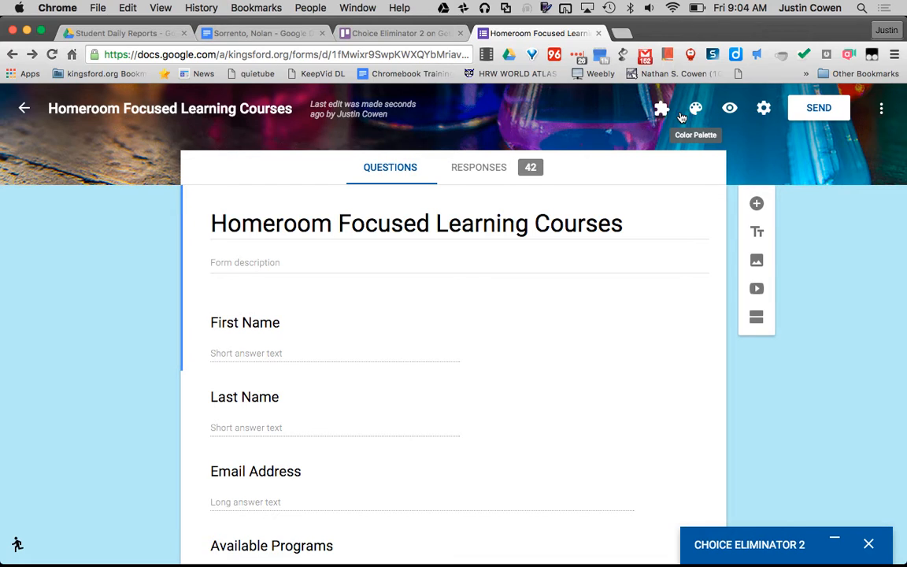
{"action": "scroll", "coordinate": [688, 208], "scroll_direction": "down", "scroll_amount": 2}
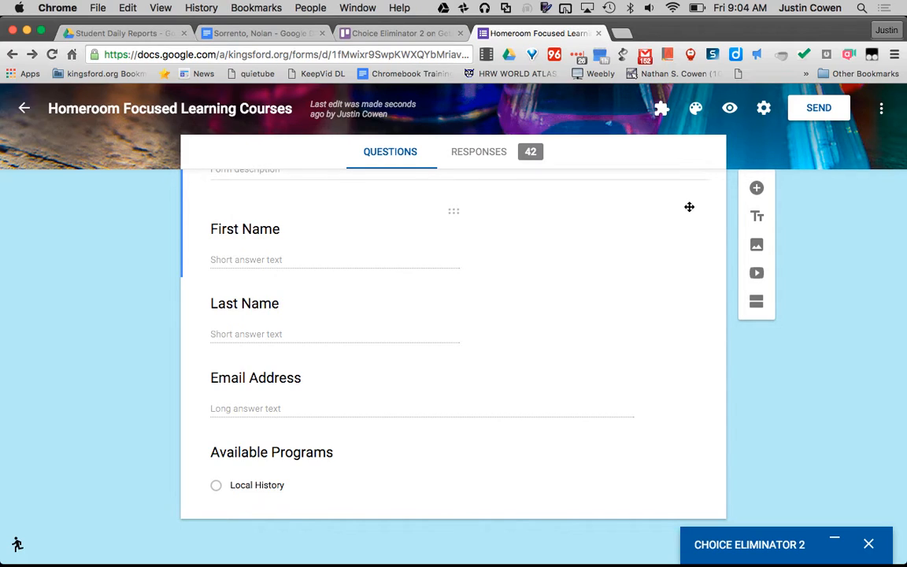
{"action": "scroll", "coordinate": [689, 206], "scroll_direction": "up", "scroll_amount": 2}
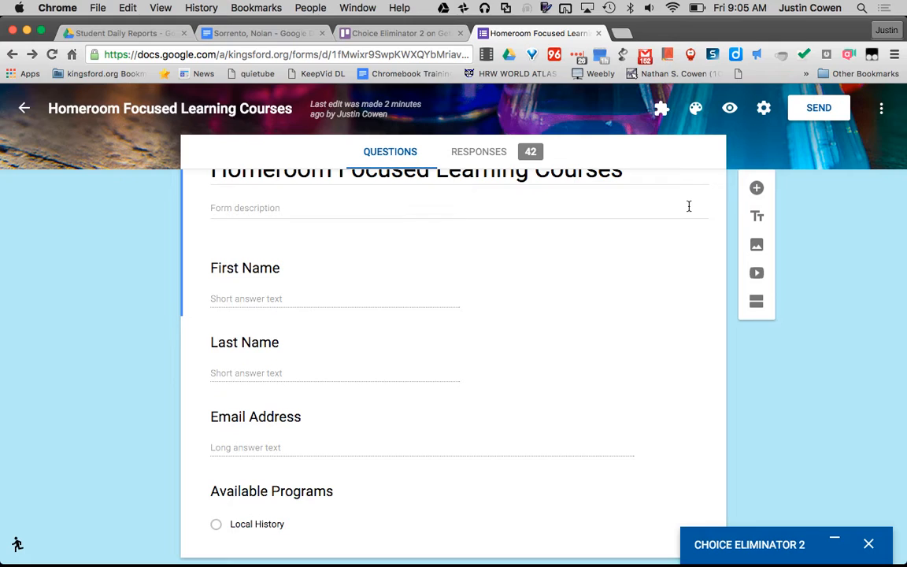
{"action": "scroll", "coordinate": [689, 206], "scroll_direction": "down", "scroll_amount": 1}
{"action": "scroll", "coordinate": [687, 294], "scroll_direction": "up", "scroll_amount": 2}
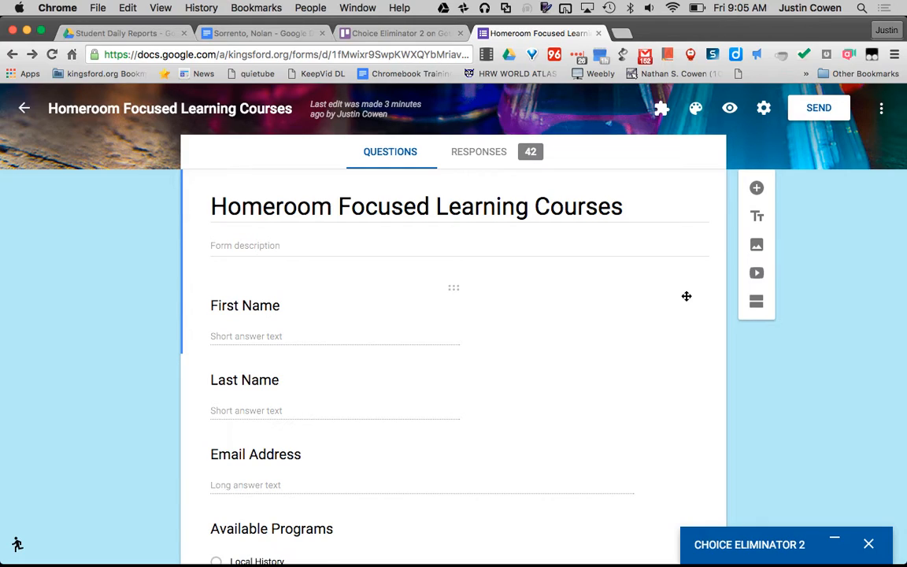
{"action": "scroll", "coordinate": [686, 296], "scroll_direction": "down", "scroll_amount": 3}
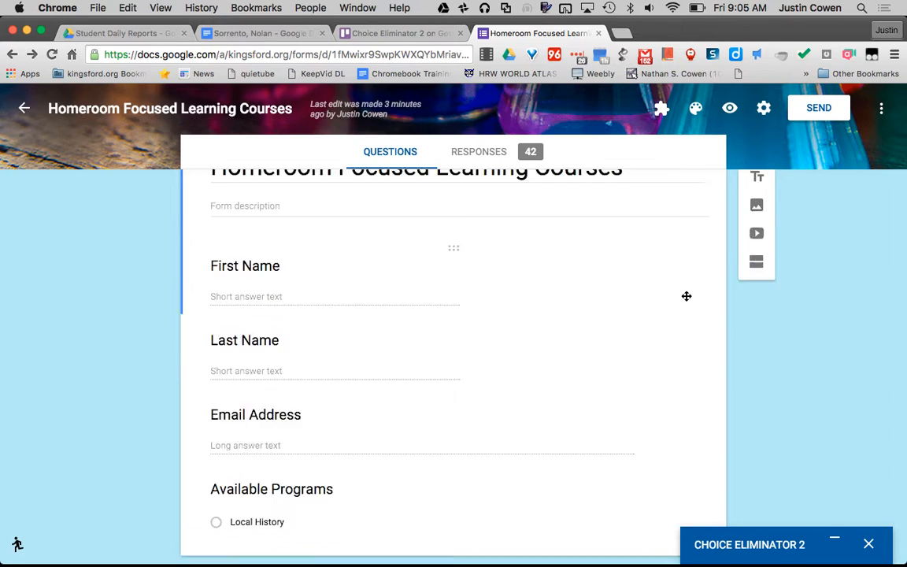
Close the form and, on the Trello board, move Choice Eliminator 2 to Bring Back With You and rosterSync to Learning
{"action": "left_click", "coordinate": [598, 33]}
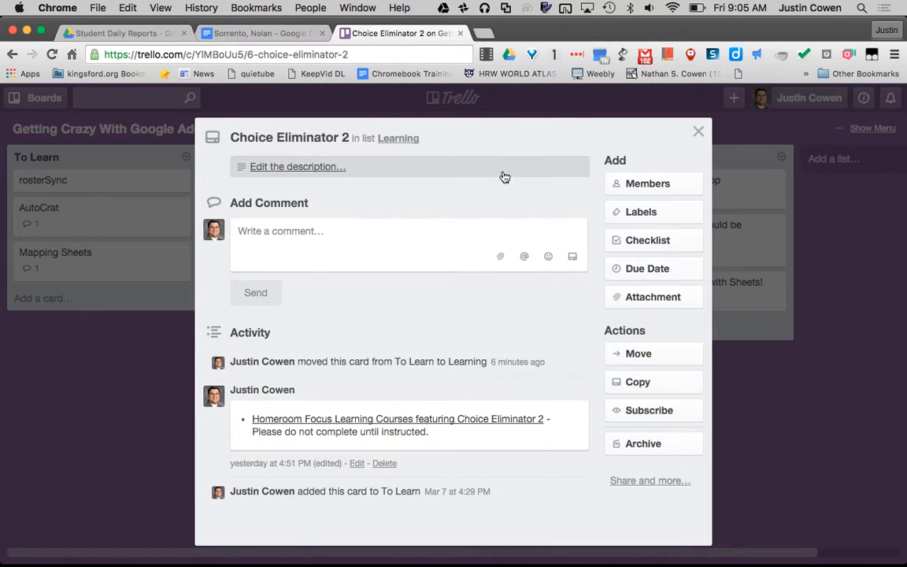
{"action": "left_click", "coordinate": [745, 417]}
{"action": "left_click_drag", "start_coordinate": [325, 200], "coordinate": [571, 283]}
{"action": "left_click_drag", "start_coordinate": [87, 190], "coordinate": [332, 204]}
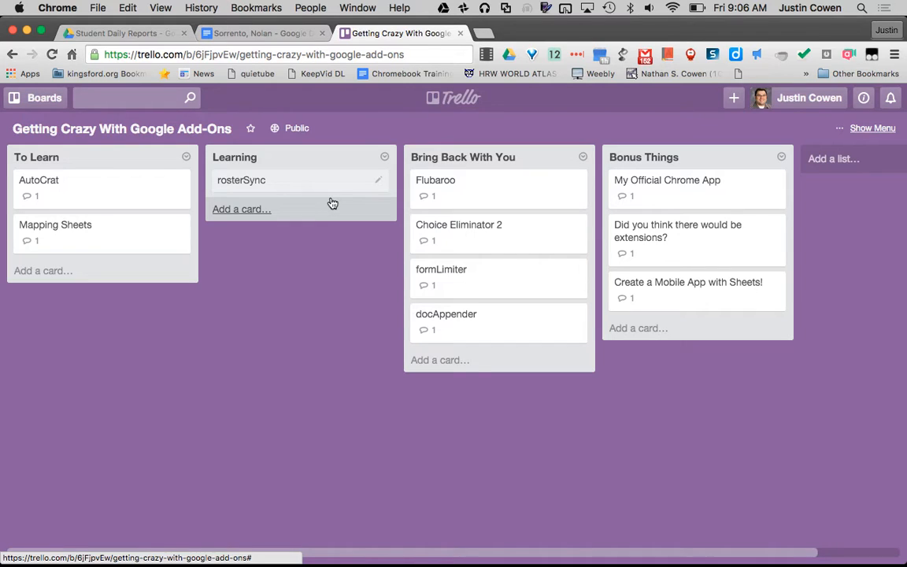
Switch to Google Drive and create a new Google Sheets spreadsheet in the Getting Crazy With Google Add-Ons folder
{"action": "left_click", "coordinate": [118, 33]}
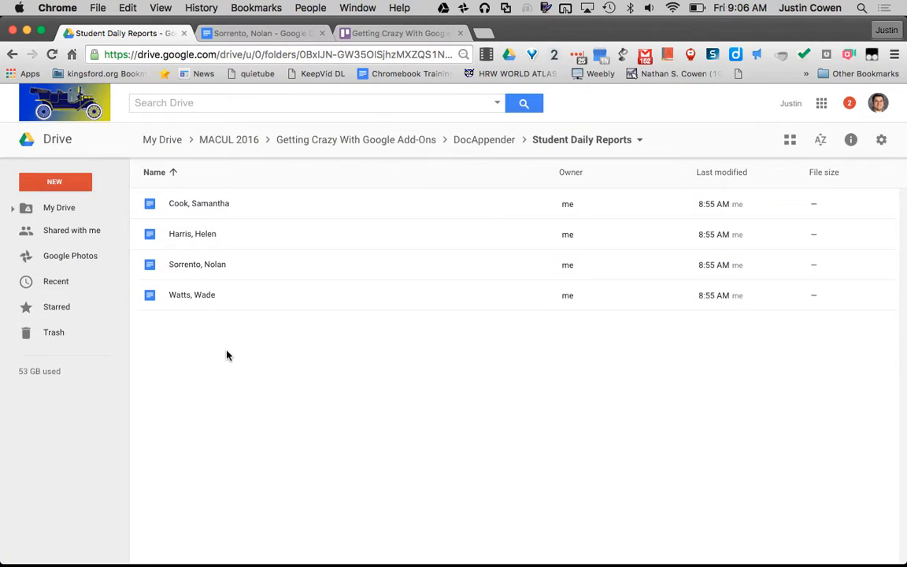
{"action": "left_click", "coordinate": [328, 141]}
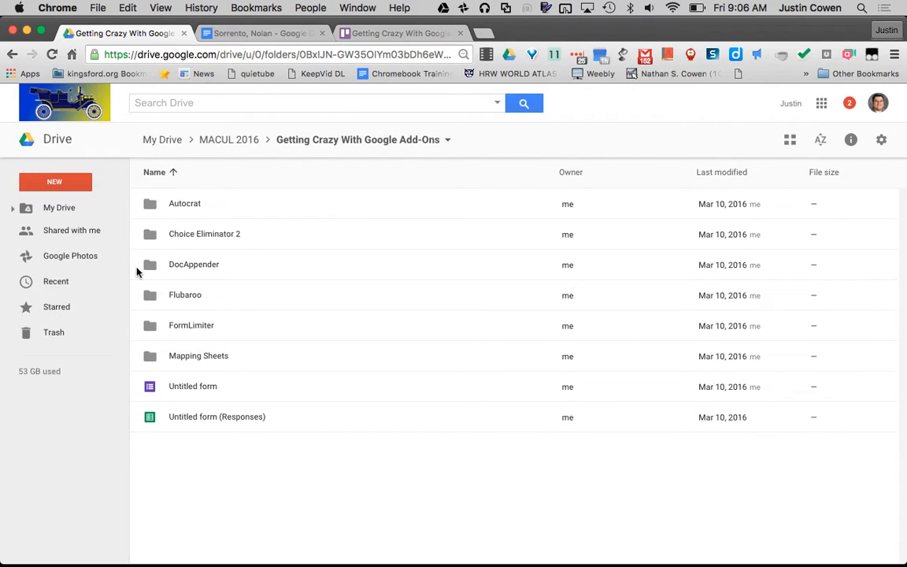
{"action": "left_click", "coordinate": [70, 181]}
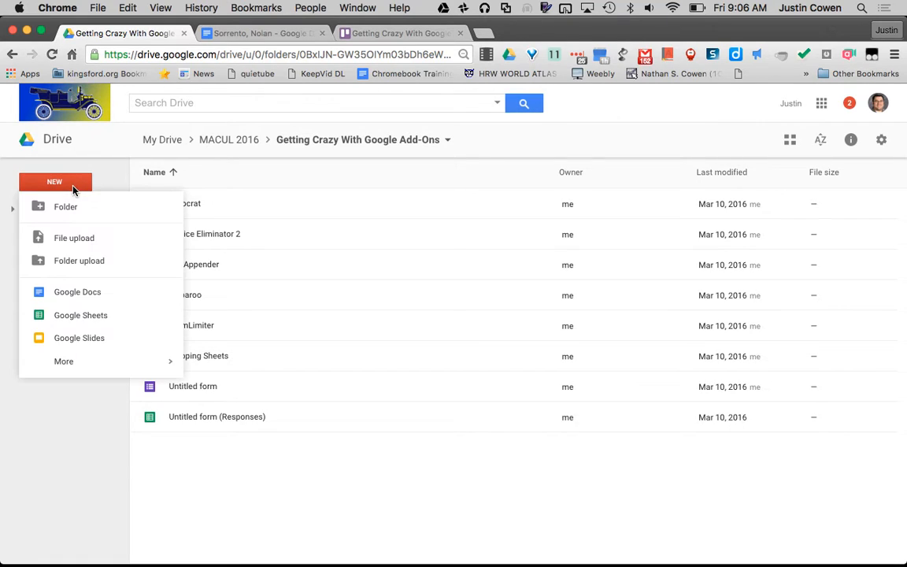
{"action": "left_click", "coordinate": [77, 315]}
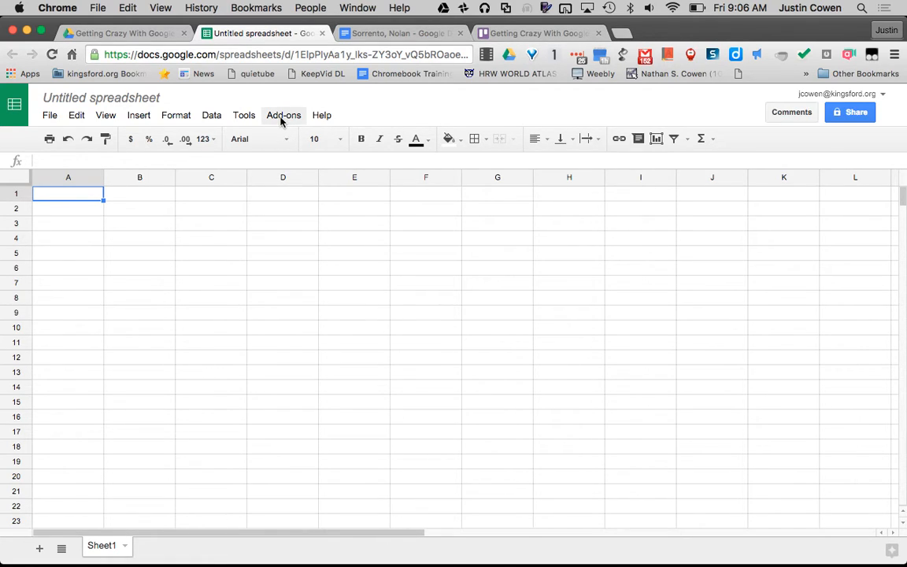
Browse the Sheets add-ons store for available tools, examining Lab Scheduler, Merge Values and rosterSync - Teacher Edition, and close the store
{"action": "left_click", "coordinate": [283, 117]}
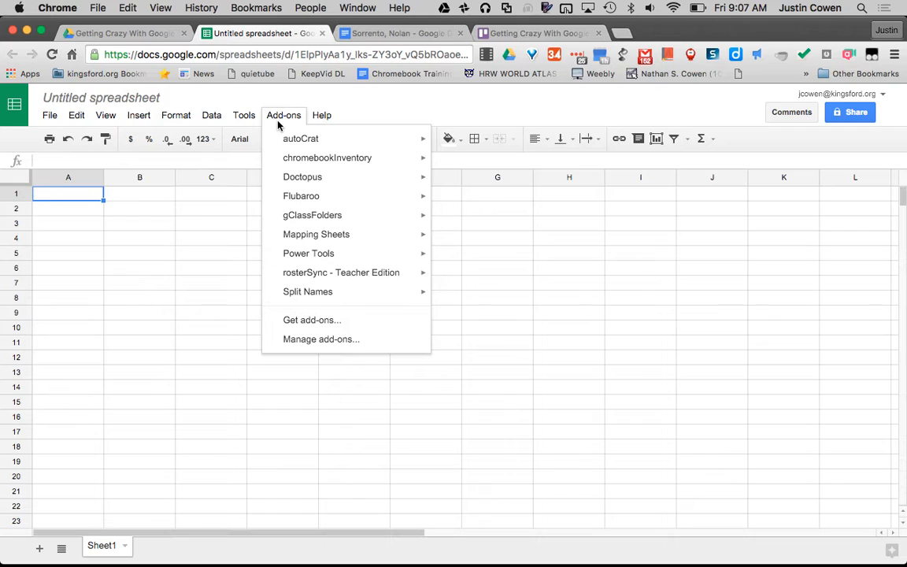
{"action": "left_click", "coordinate": [303, 329]}
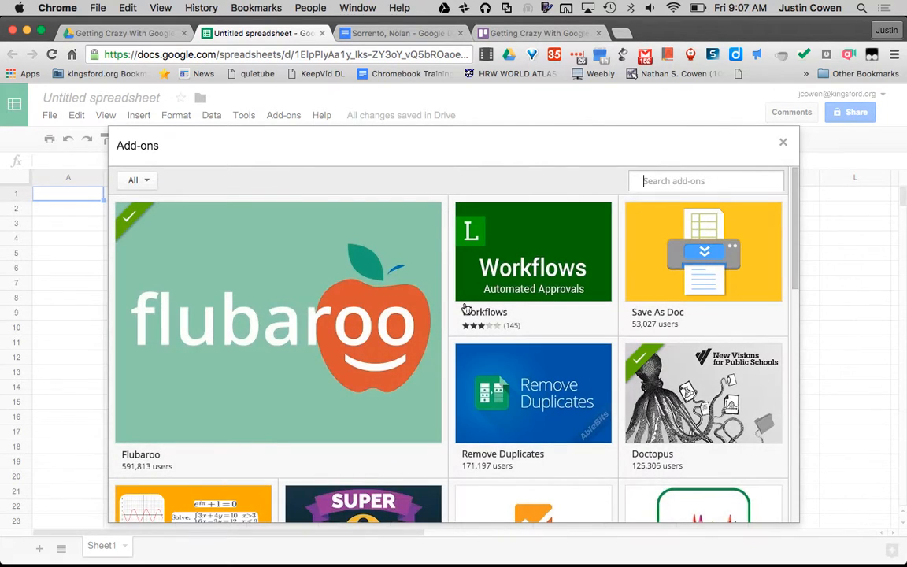
{"action": "scroll", "coordinate": [465, 308], "scroll_direction": "down", "scroll_amount": 2}
{"action": "scroll", "coordinate": [465, 309], "scroll_direction": "down", "scroll_amount": 3}
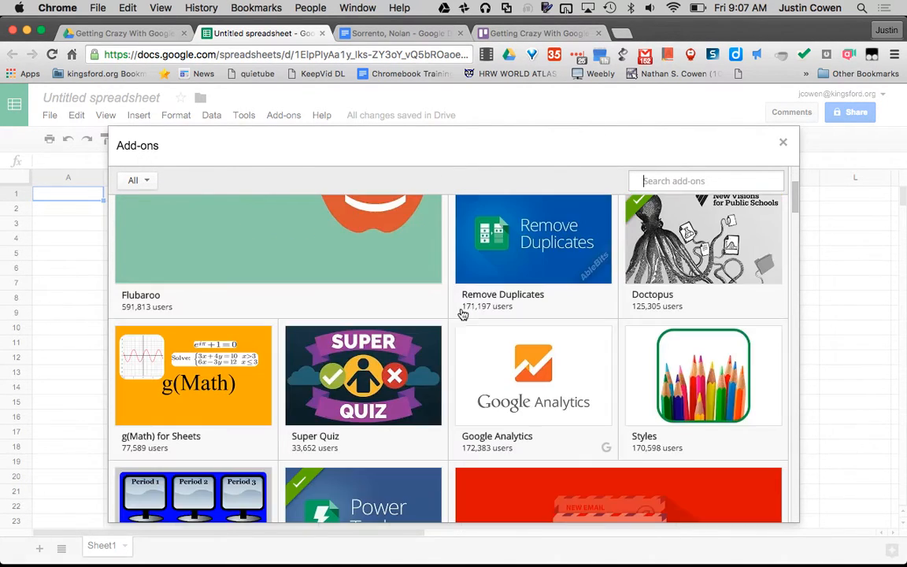
{"action": "scroll", "coordinate": [443, 361], "scroll_direction": "down", "scroll_amount": 3}
{"action": "scroll", "coordinate": [443, 360], "scroll_direction": "down", "scroll_amount": 2}
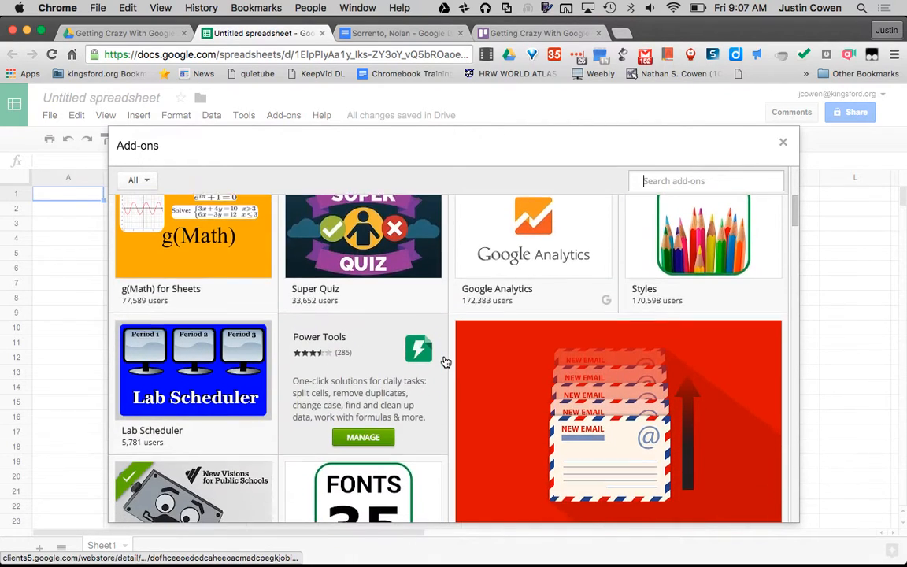
{"action": "scroll", "coordinate": [461, 396], "scroll_direction": "down", "scroll_amount": 3}
{"action": "scroll", "coordinate": [464, 396], "scroll_direction": "down", "scroll_amount": 2}
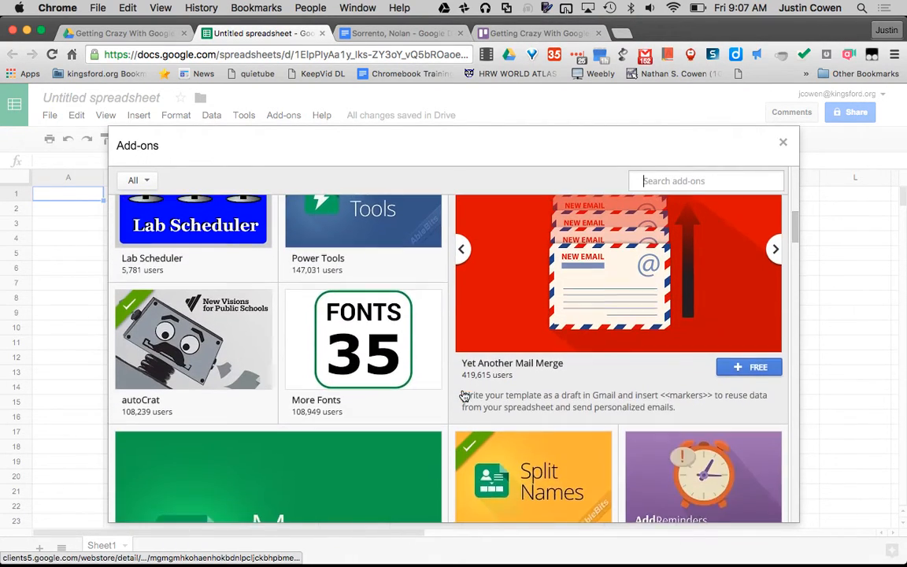
{"action": "scroll", "coordinate": [464, 396], "scroll_direction": "up", "scroll_amount": 3}
{"action": "scroll", "coordinate": [464, 396], "scroll_direction": "down", "scroll_amount": 1}
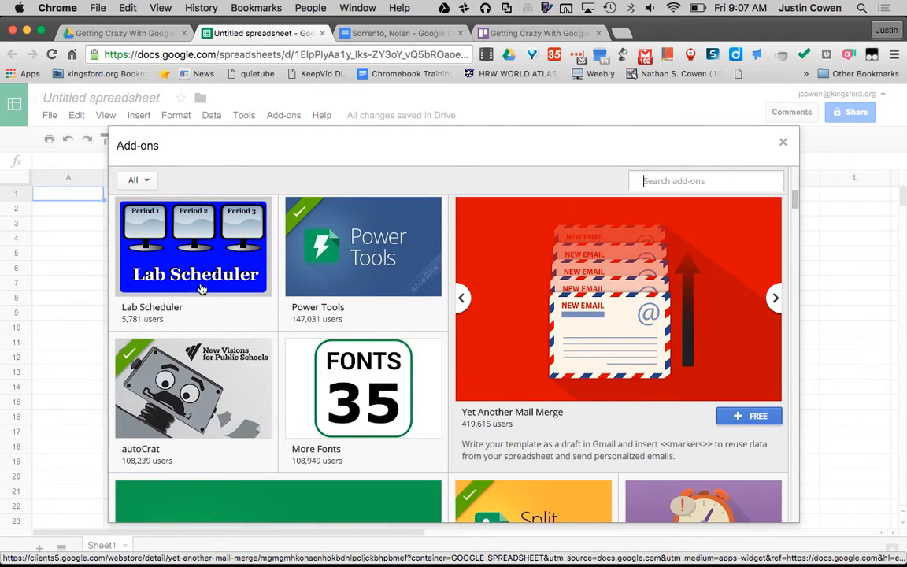
{"action": "mouse_move", "coordinate": [203, 288]}
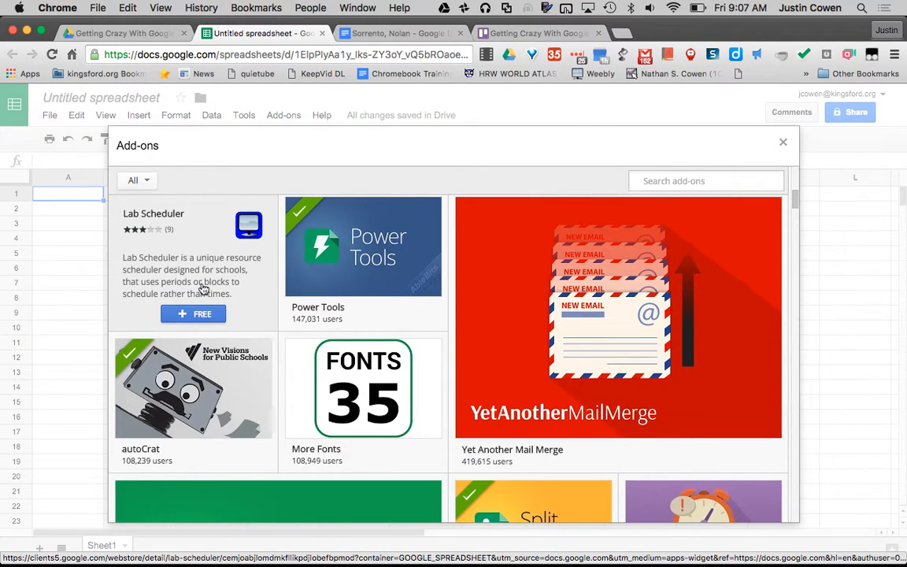
{"action": "scroll", "coordinate": [203, 288], "scroll_direction": "down", "scroll_amount": 5}
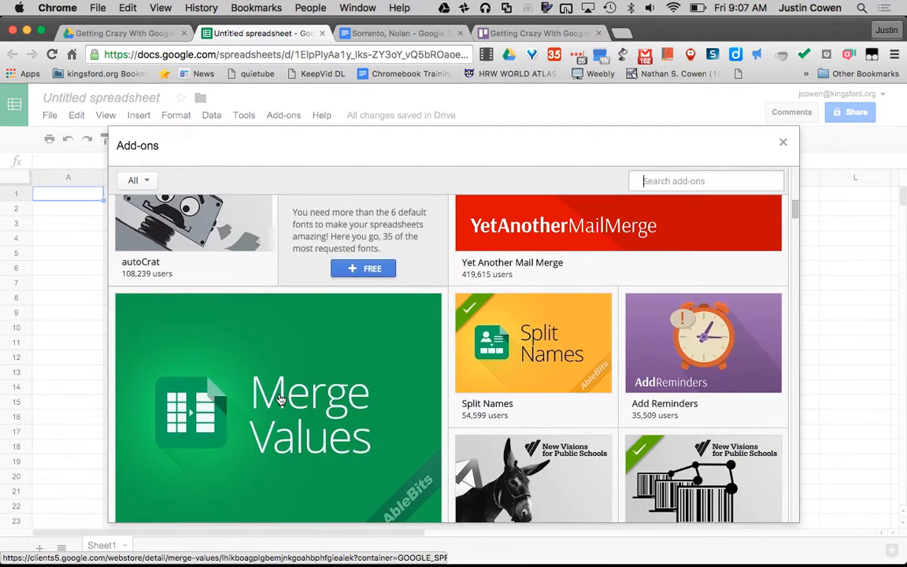
{"action": "mouse_move", "coordinate": [279, 399]}
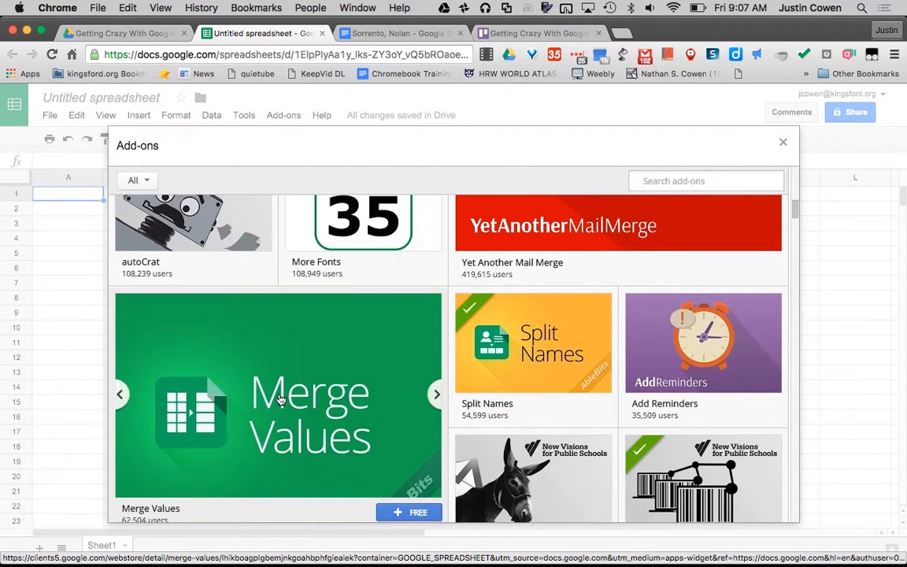
{"action": "scroll", "coordinate": [279, 399], "scroll_direction": "down", "scroll_amount": 4}
{"action": "scroll", "coordinate": [280, 400], "scroll_direction": "down", "scroll_amount": 5}
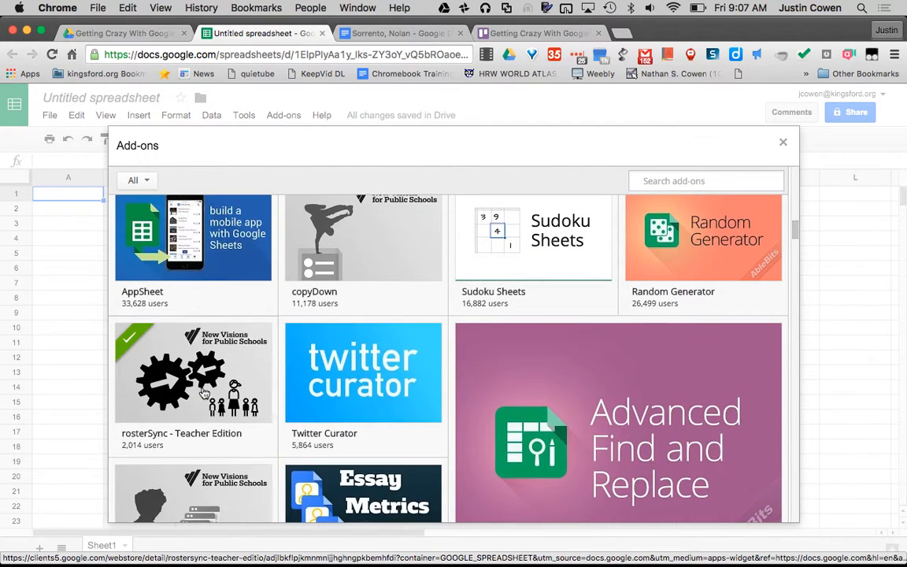
{"action": "mouse_move", "coordinate": [248, 391]}
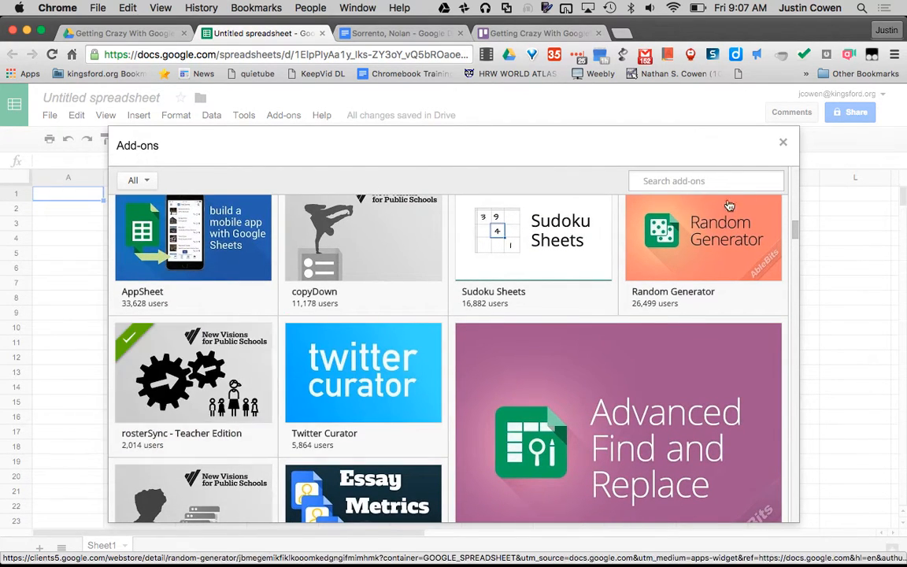
{"action": "left_click", "coordinate": [782, 143]}
Launch rosterSync - Teacher Edition and keep Sheet1 as the sheet to sync
{"action": "left_click", "coordinate": [288, 116]}
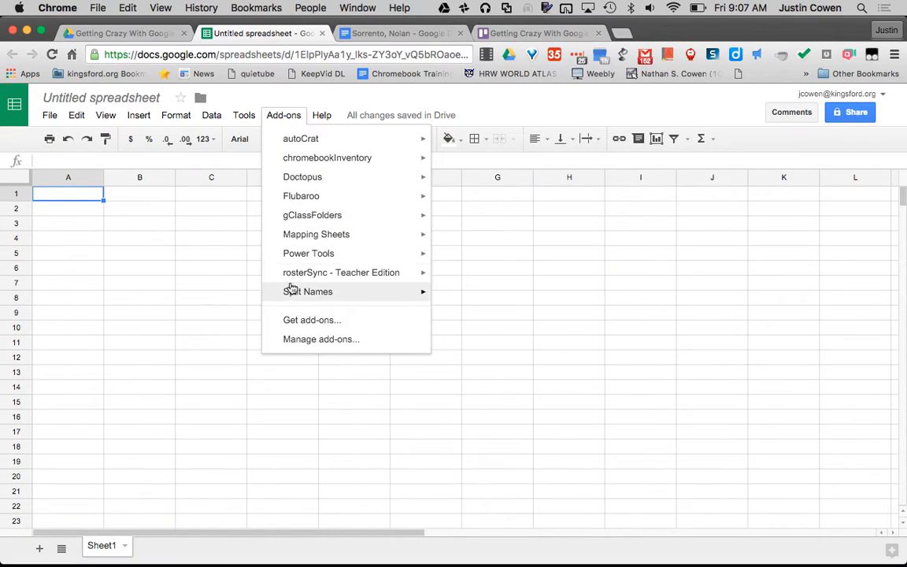
{"action": "mouse_move", "coordinate": [304, 274]}
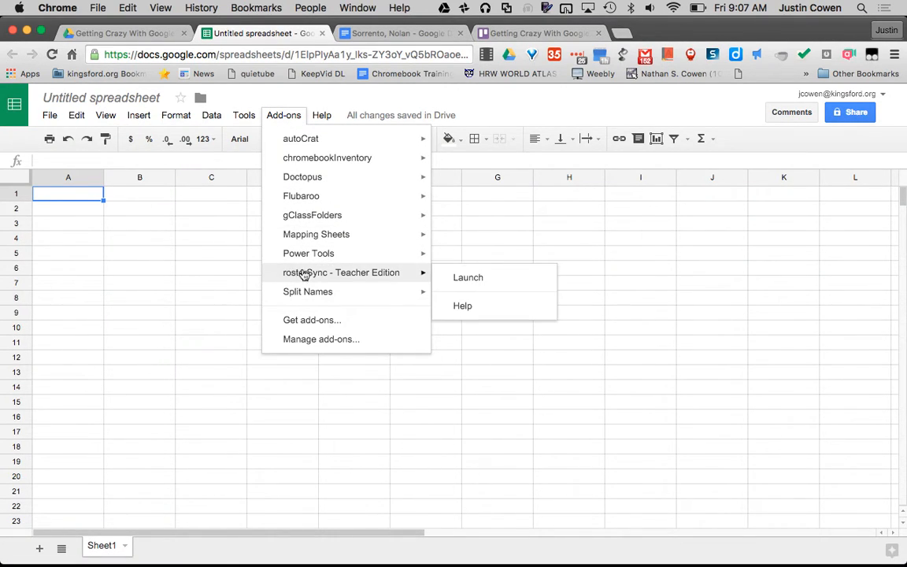
{"action": "left_click", "coordinate": [466, 279]}
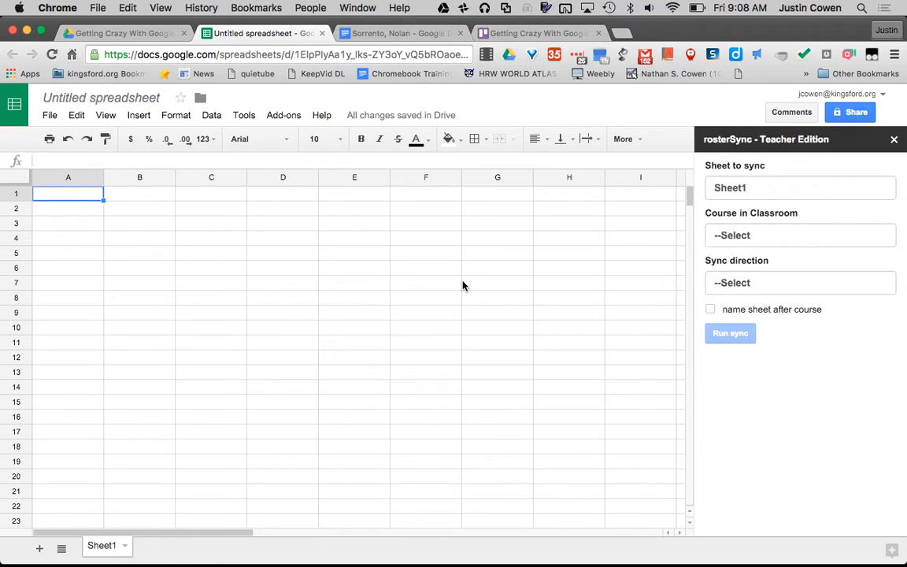
{"action": "left_click", "coordinate": [780, 187]}
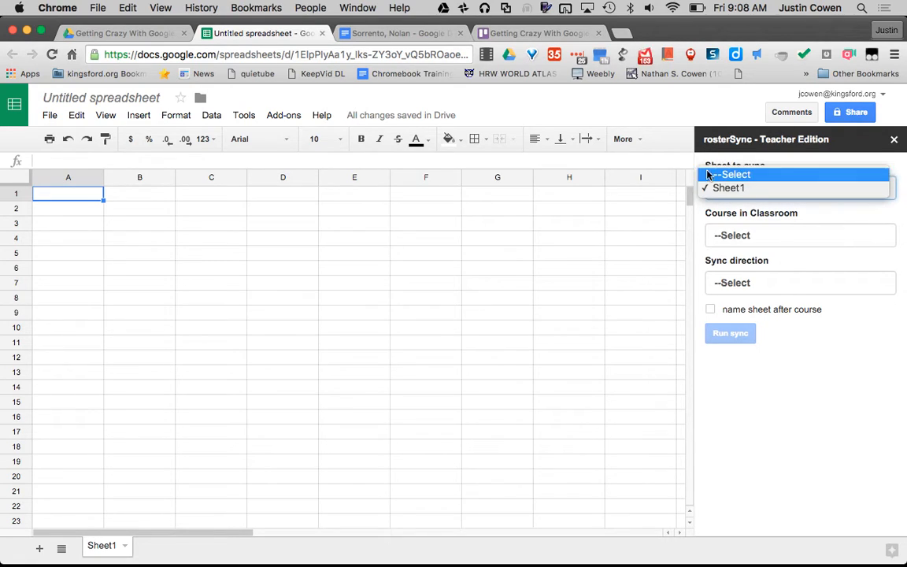
{"action": "left_click", "coordinate": [719, 150]}
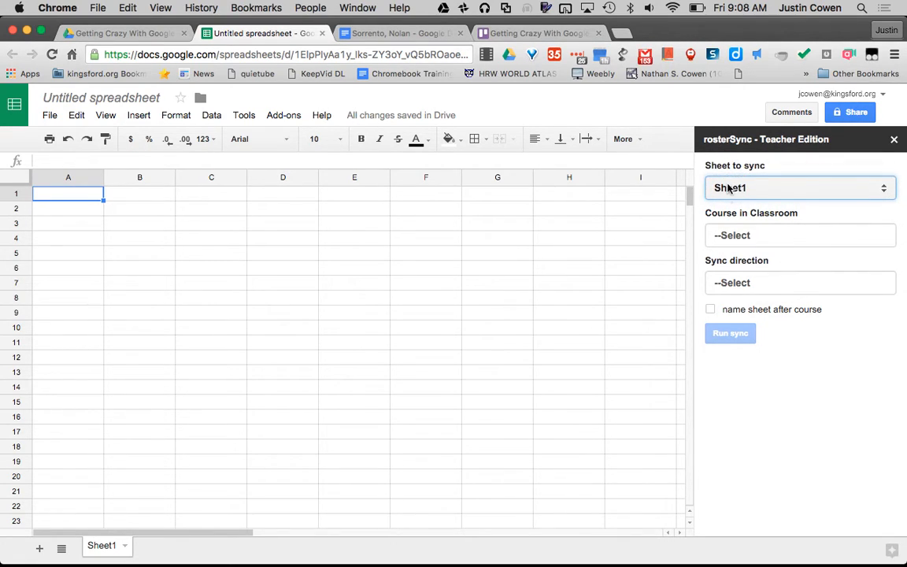
{"action": "left_click", "coordinate": [759, 235]}
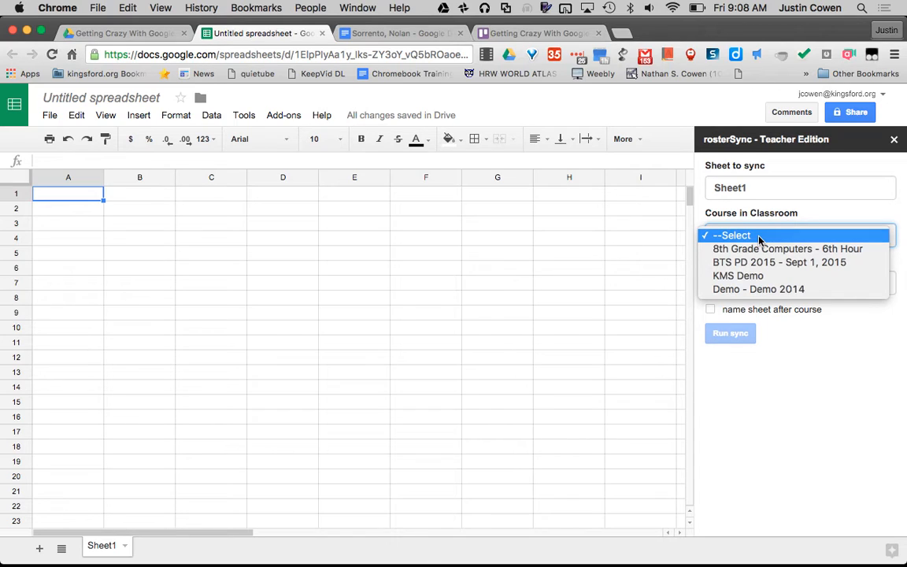
{"action": "left_click", "coordinate": [760, 247]}
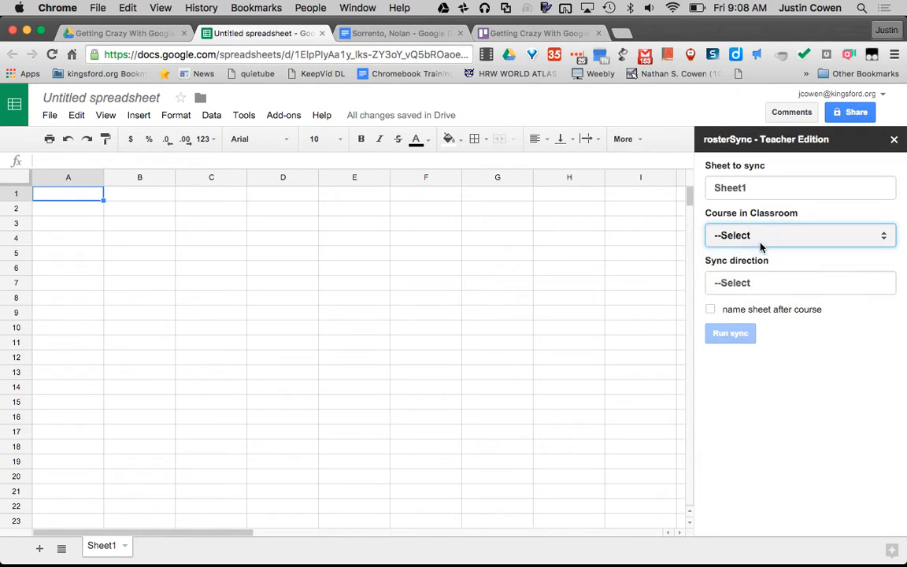
{"action": "left_click", "coordinate": [762, 283]}
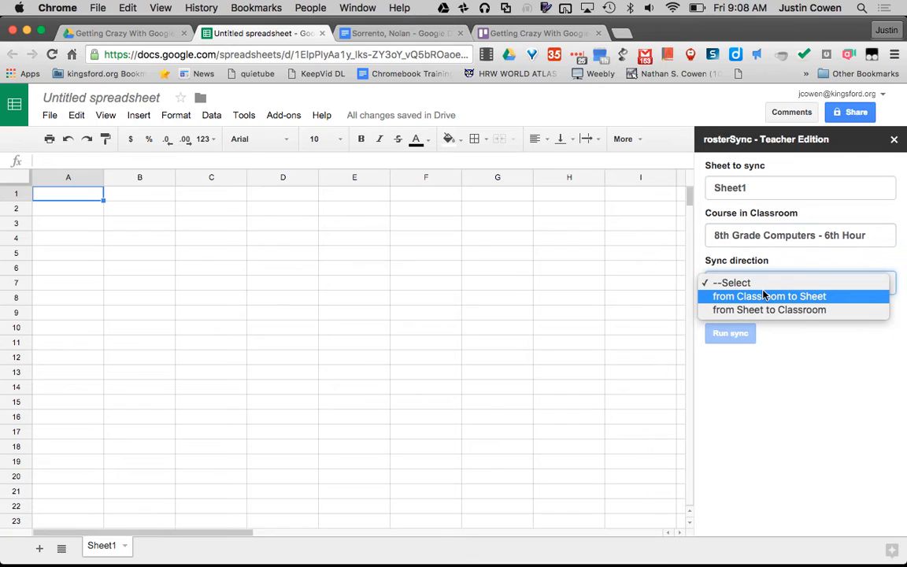
Set the Classroom course to BTS PD 2015 - Sept 1, 2015 and run the sync from Classroom to Sheet
{"action": "left_click", "coordinate": [752, 235]}
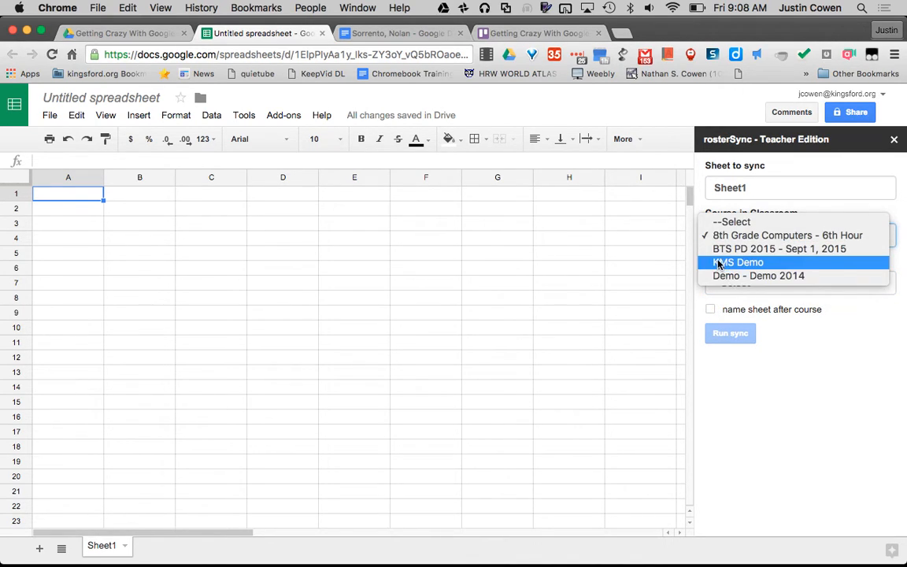
{"action": "left_click", "coordinate": [736, 249]}
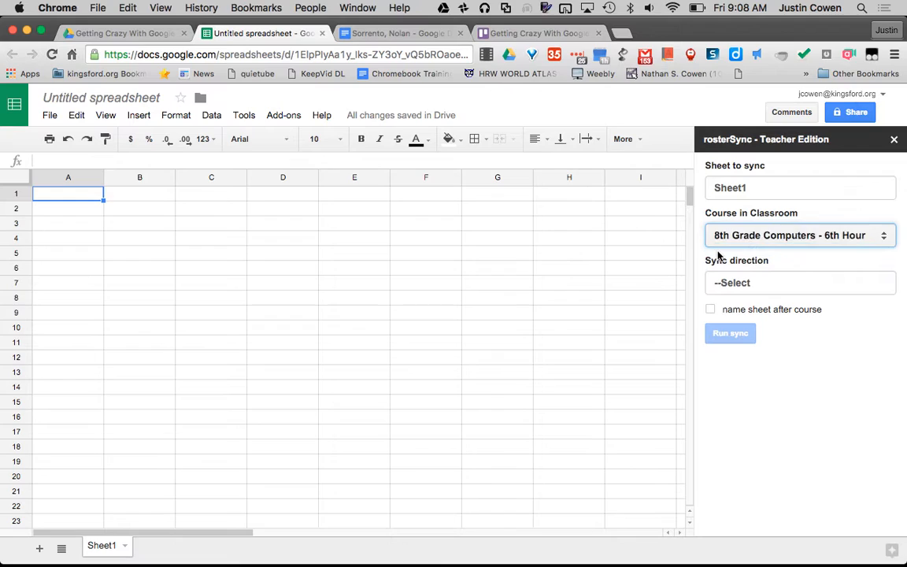
{"action": "left_click", "coordinate": [760, 285]}
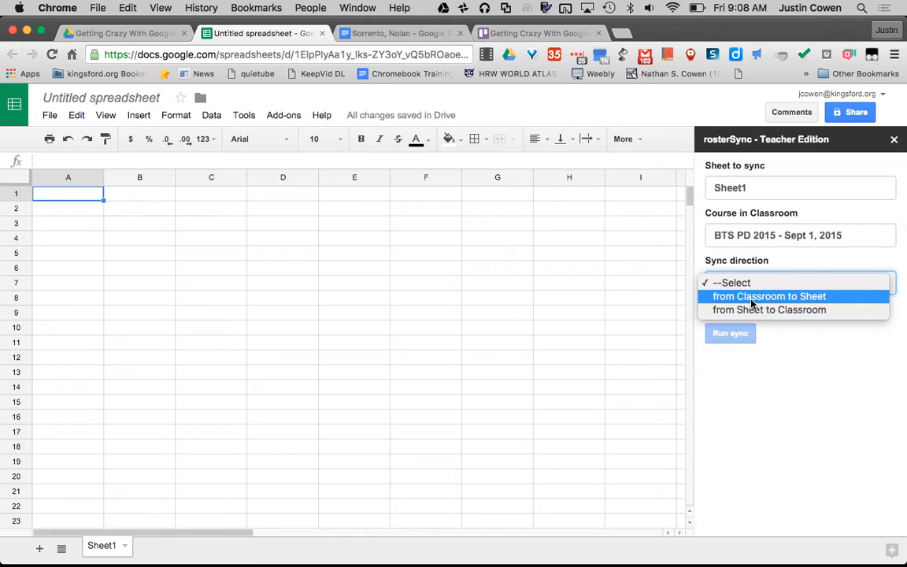
{"action": "left_click", "coordinate": [751, 303]}
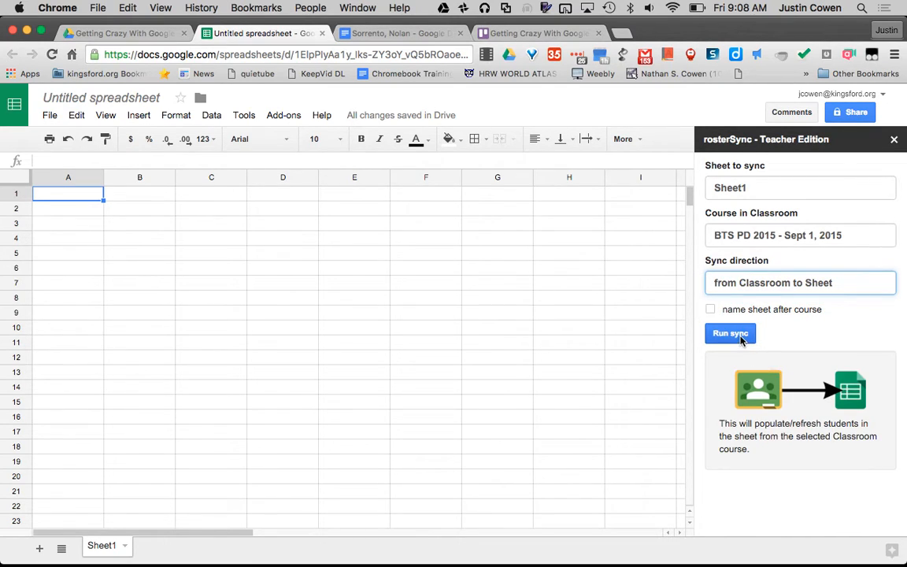
{"action": "left_click", "coordinate": [730, 334]}
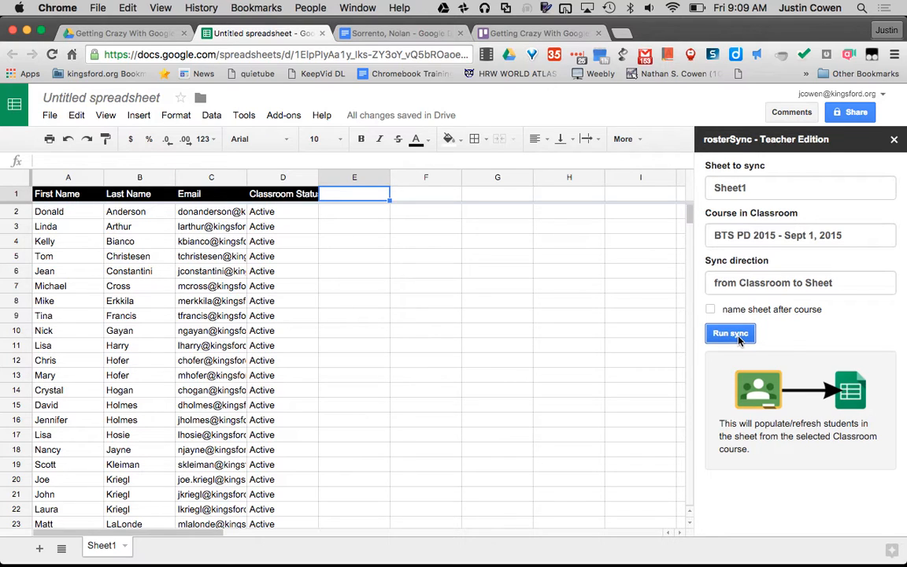
Examine the imported roster's name, email and Classroom status columns, highlighting the names and emails in rows 2 to 15
{"action": "scroll", "coordinate": [253, 389], "scroll_direction": "down", "scroll_amount": 5}
{"action": "scroll", "coordinate": [252, 388], "scroll_direction": "right", "scroll_amount": 1}
{"action": "scroll", "coordinate": [253, 389], "scroll_direction": "up", "scroll_amount": 5}
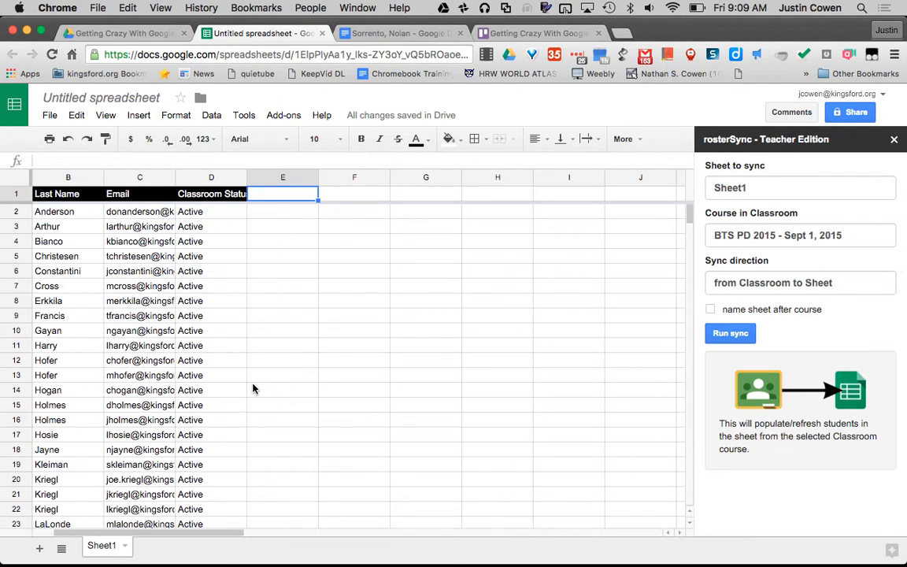
{"action": "scroll", "coordinate": [252, 389], "scroll_direction": "left", "scroll_amount": 1}
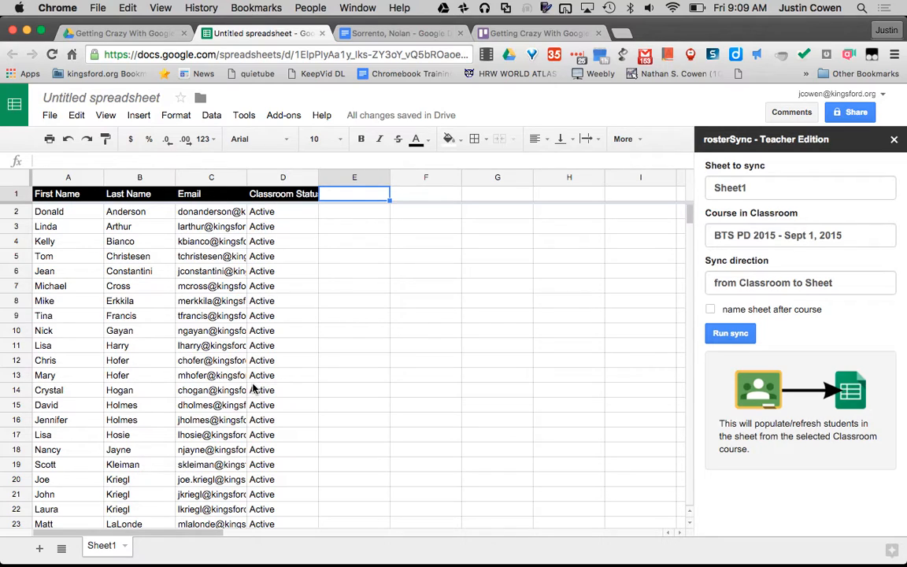
{"action": "left_click_drag", "start_coordinate": [71, 211], "coordinate": [187, 410]}
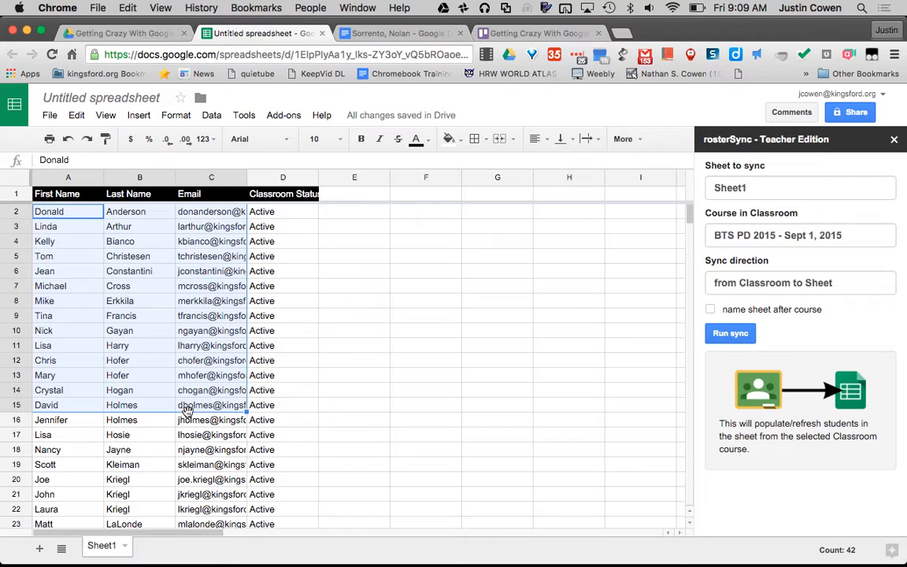
{"action": "left_click", "coordinate": [330, 434]}
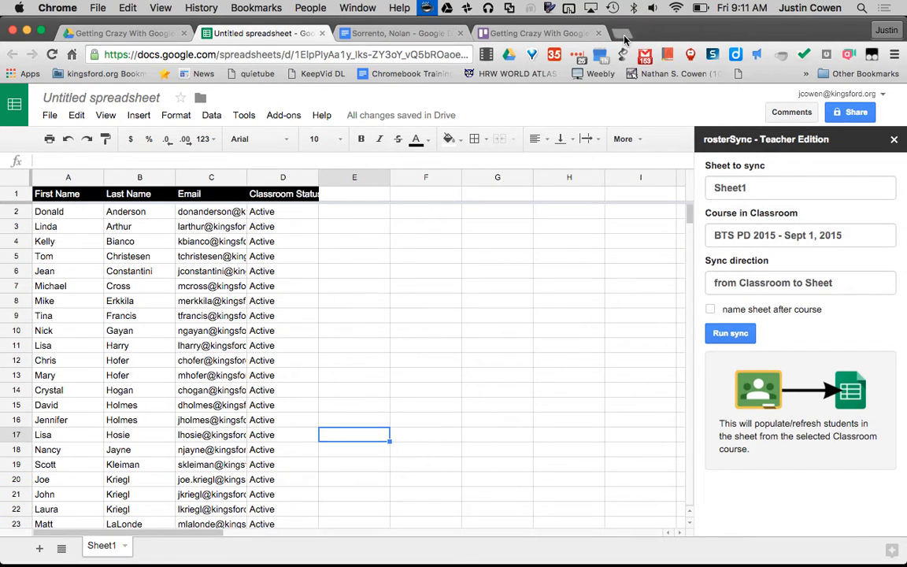
Open tweentribune.com in a new browser tab, view its teacher links and close the tab
{"action": "key", "text": "super+t"}
{"action": "type", "text": "twee"}
{"action": "key", "text": "Return"}
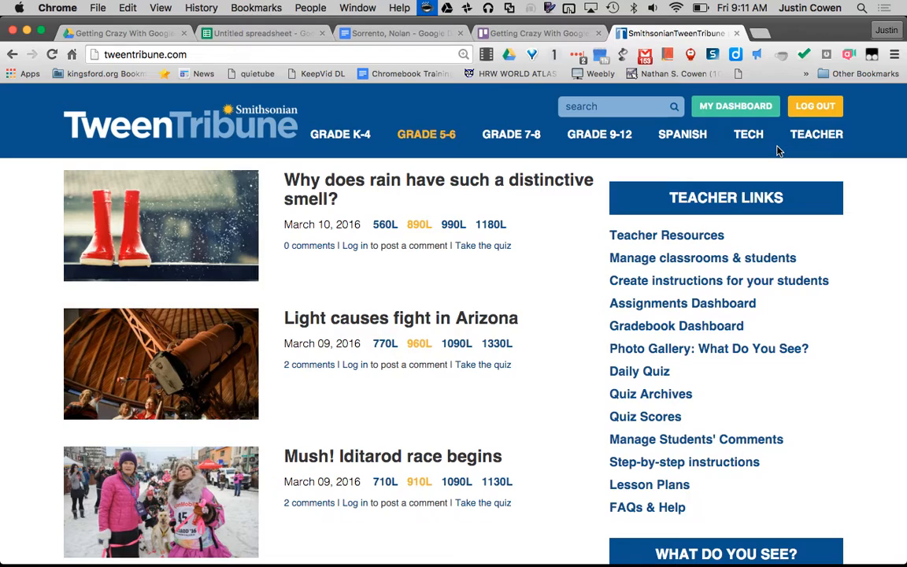
{"action": "left_click", "coordinate": [736, 34]}
Switch to the Trello board and add a card named tweentribune.com to the Bonus Things list
{"action": "left_click", "coordinate": [527, 33]}
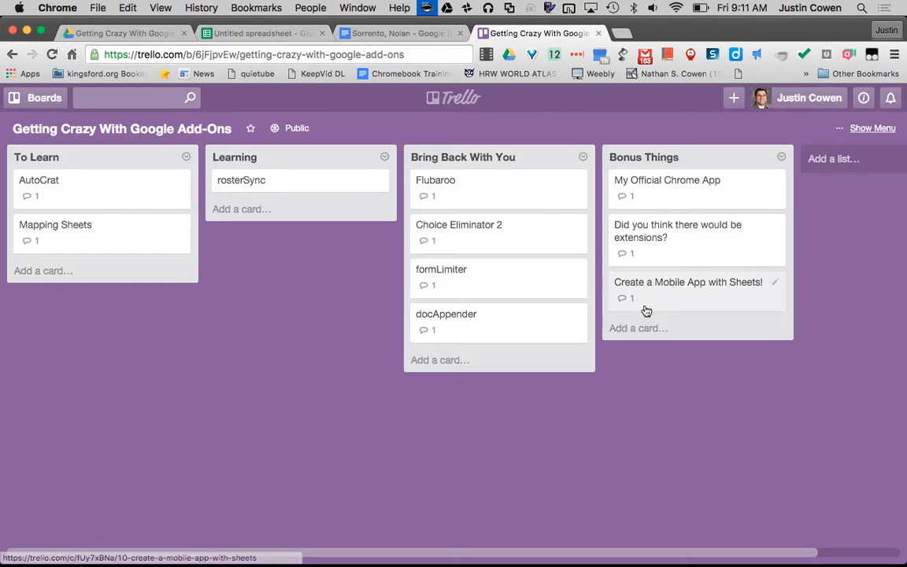
{"action": "left_click", "coordinate": [637, 327]}
{"action": "type", "text": "tweentribune.com"}
{"action": "key", "text": "BackSpace"}
{"action": "key", "text": "BackSpace"}
{"action": "type", "text": "om"}
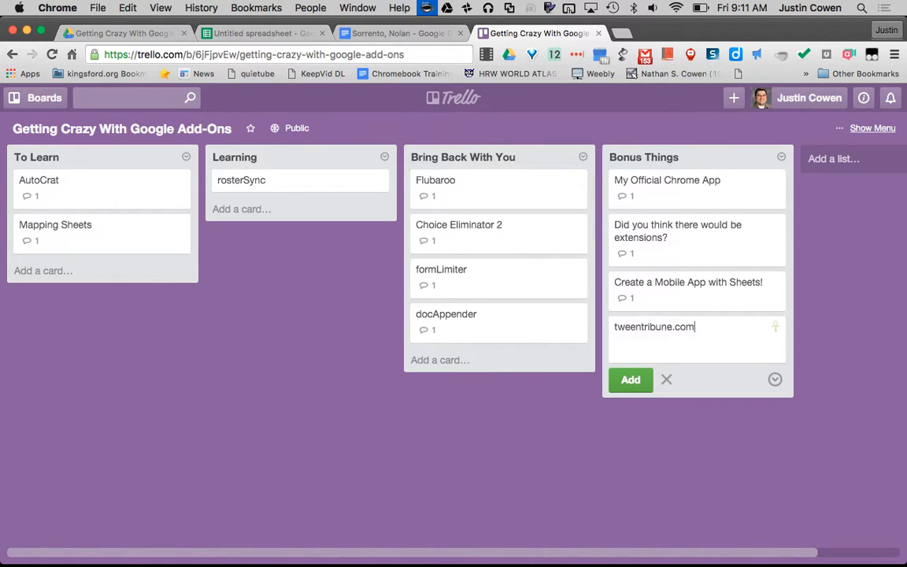
{"action": "left_click", "coordinate": [631, 379]}
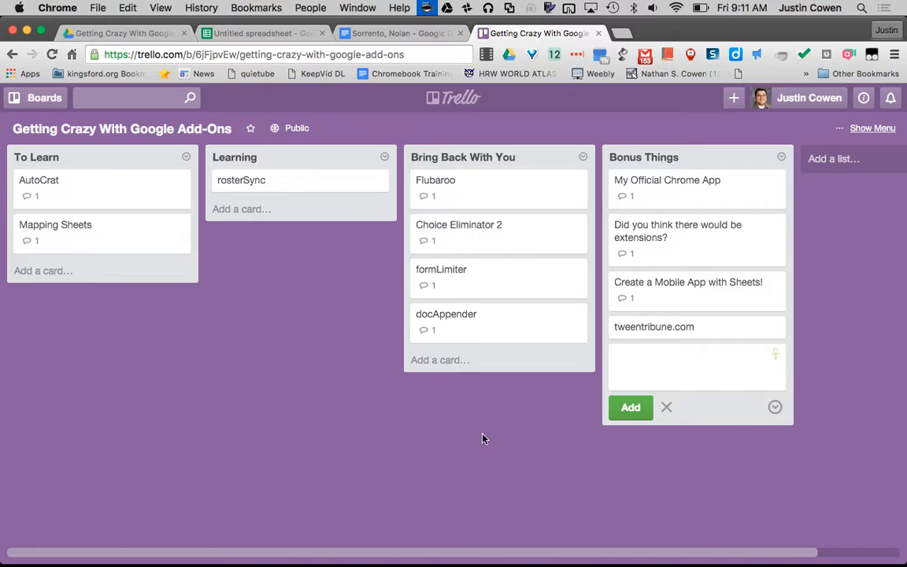
{"action": "left_click", "coordinate": [666, 407]}
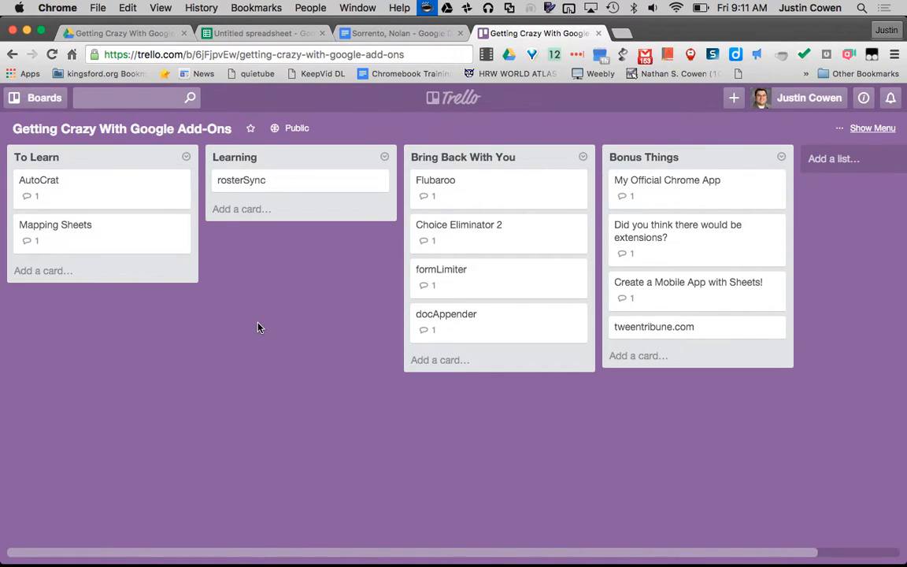
Move rosterSync to Bring Back With You and AutoCrat to Learning, and open the AutoCrat card
{"action": "left_click_drag", "start_coordinate": [261, 185], "coordinate": [462, 324]}
{"action": "left_click_drag", "start_coordinate": [160, 200], "coordinate": [322, 193]}
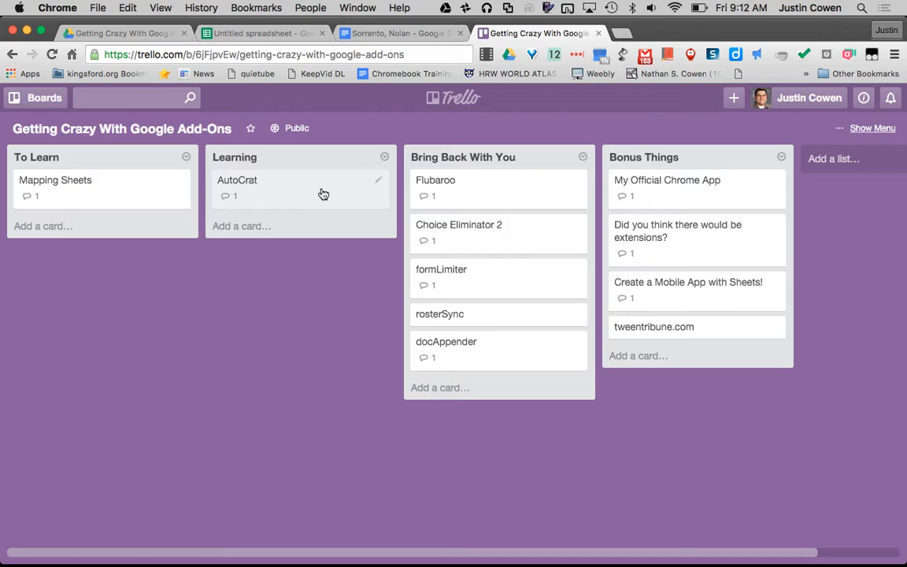
{"action": "left_click", "coordinate": [322, 194]}
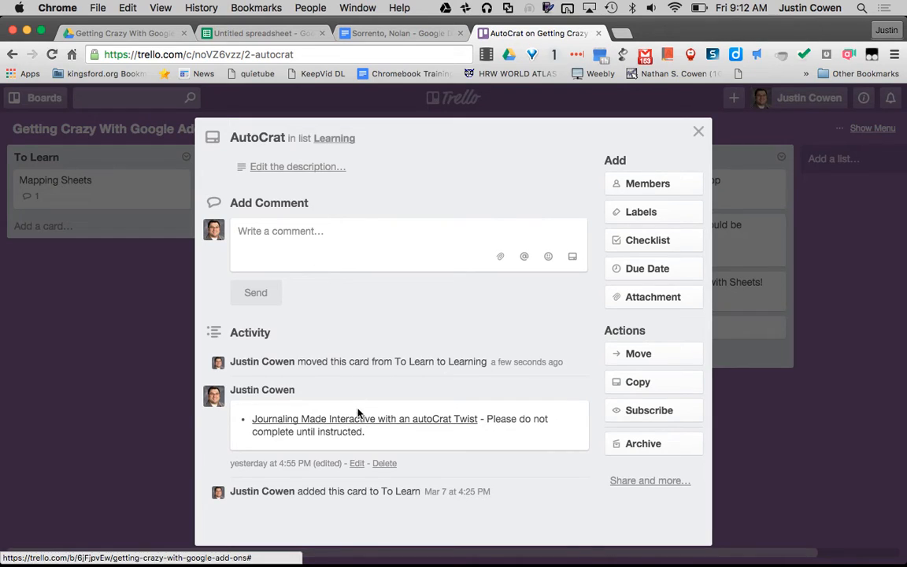
Open the Journaling Made Interactive form linked on the AutoCrat card and look through its questions down to the end
{"action": "left_click", "coordinate": [347, 423]}
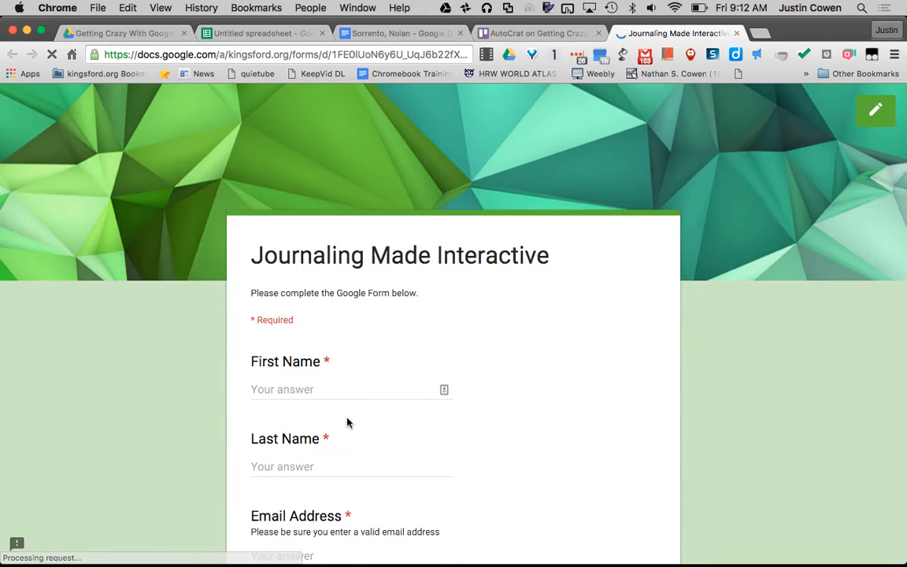
{"action": "scroll", "coordinate": [347, 423], "scroll_direction": "down", "scroll_amount": 1}
{"action": "scroll", "coordinate": [347, 422], "scroll_direction": "down", "scroll_amount": 3}
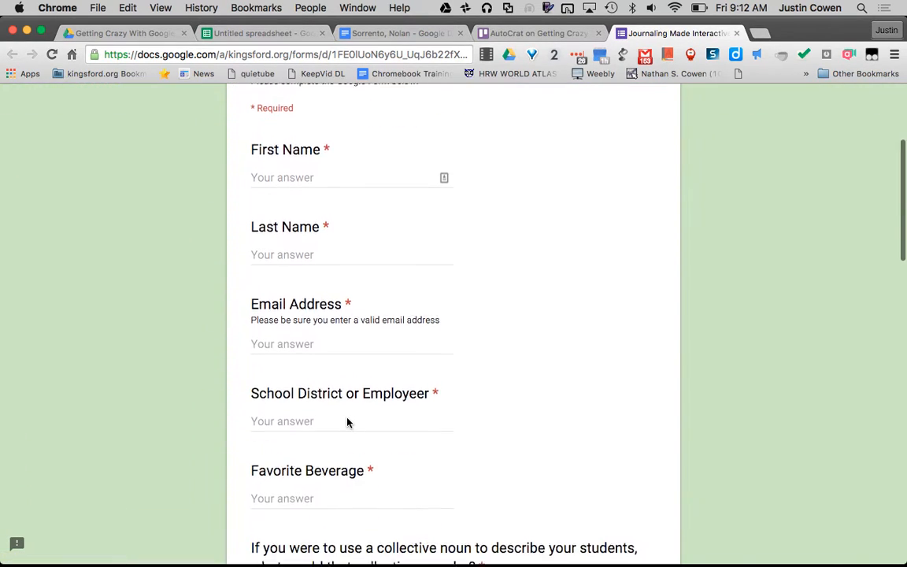
{"action": "scroll", "coordinate": [347, 423], "scroll_direction": "up", "scroll_amount": 2}
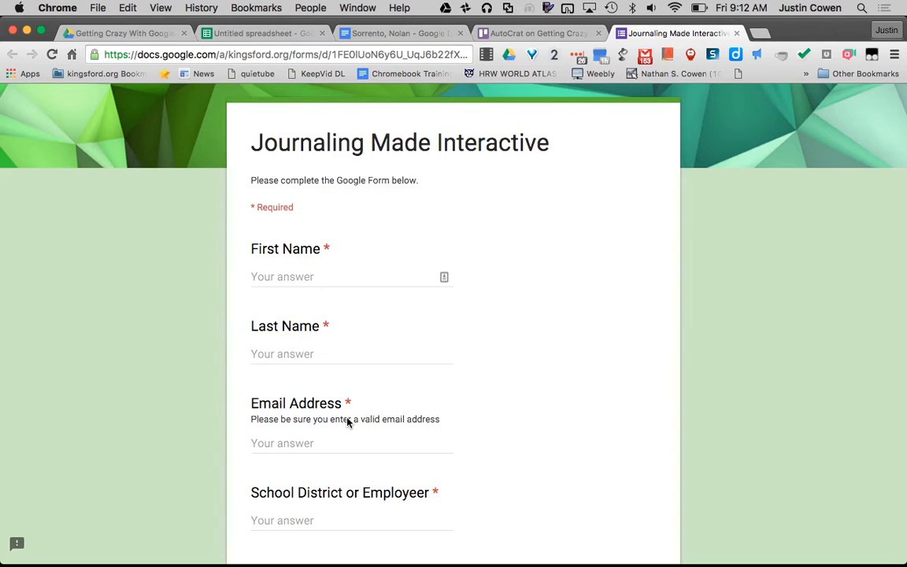
{"action": "scroll", "coordinate": [347, 422], "scroll_direction": "down", "scroll_amount": 5}
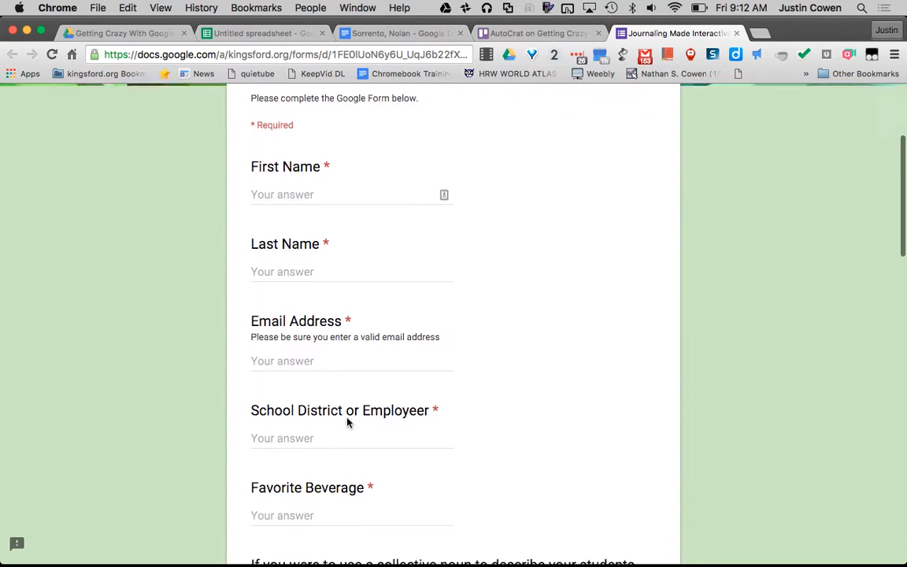
{"action": "scroll", "coordinate": [347, 422], "scroll_direction": "down", "scroll_amount": 5}
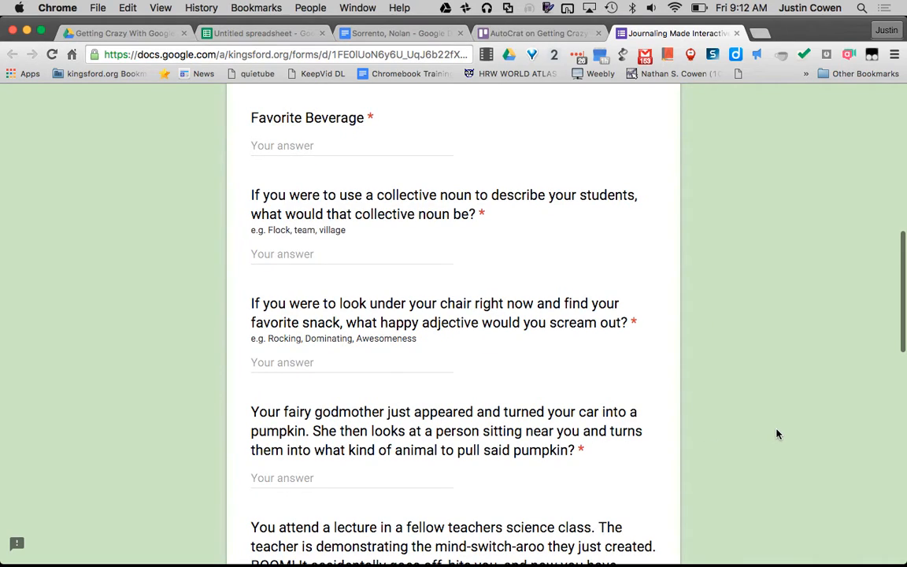
{"action": "scroll", "coordinate": [777, 434], "scroll_direction": "up", "scroll_amount": 10}
{"action": "scroll", "coordinate": [776, 434], "scroll_direction": "down", "scroll_amount": 15}
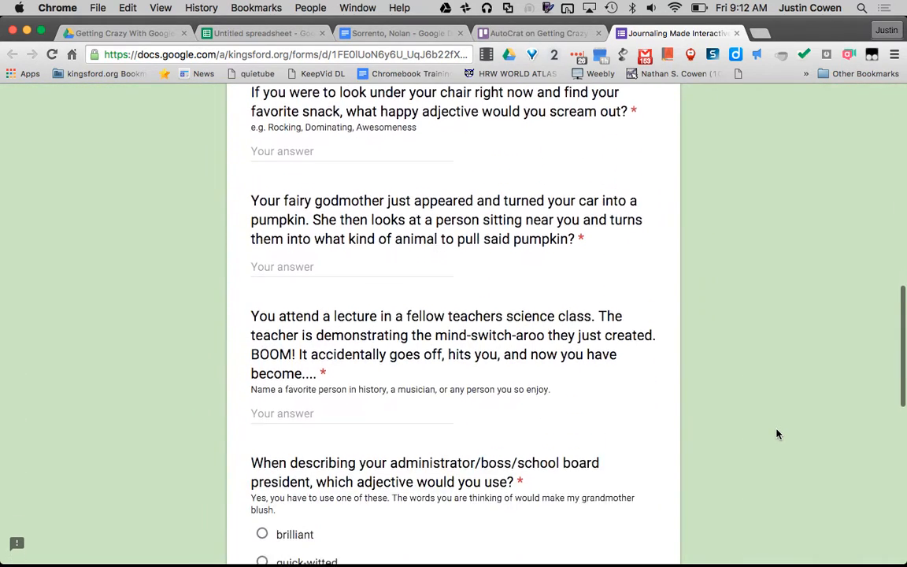
{"action": "scroll", "coordinate": [777, 433], "scroll_direction": "down", "scroll_amount": 10}
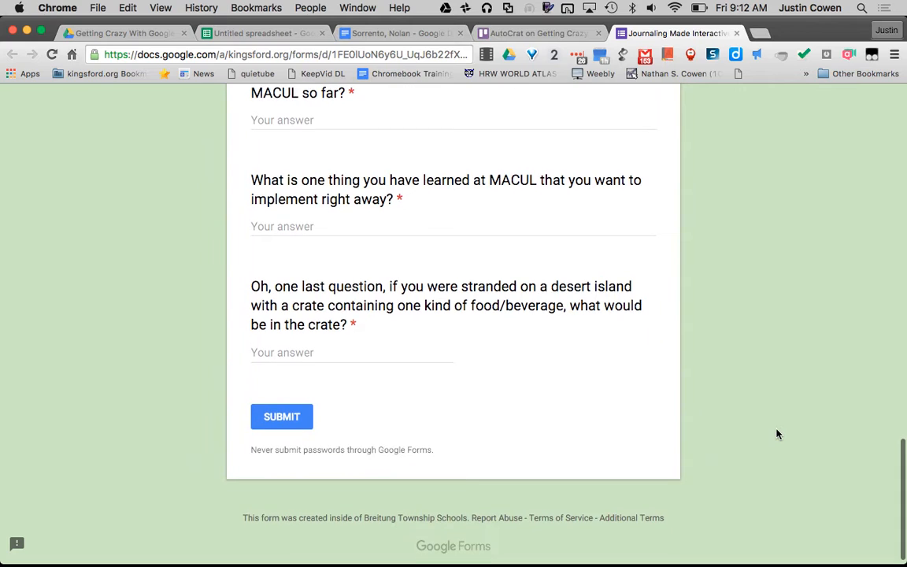
{"action": "scroll", "coordinate": [777, 434], "scroll_direction": "up", "scroll_amount": 20}
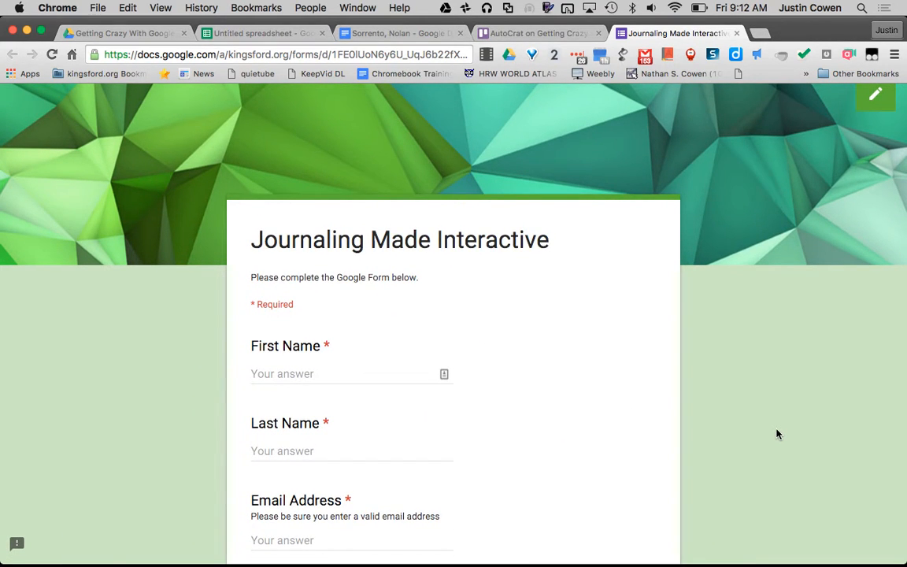
Fill in the respondent's first name, last name and email address on the form
{"action": "scroll", "coordinate": [777, 434], "scroll_direction": "down", "scroll_amount": 2}
{"action": "left_click", "coordinate": [300, 320]}
{"action": "type", "text": "Justin"}
{"action": "key", "text": "Tab"}
{"action": "type", "text": "Cowen"}
{"action": "key", "text": "Tab"}
{"action": "type", "text": "jcowen"}
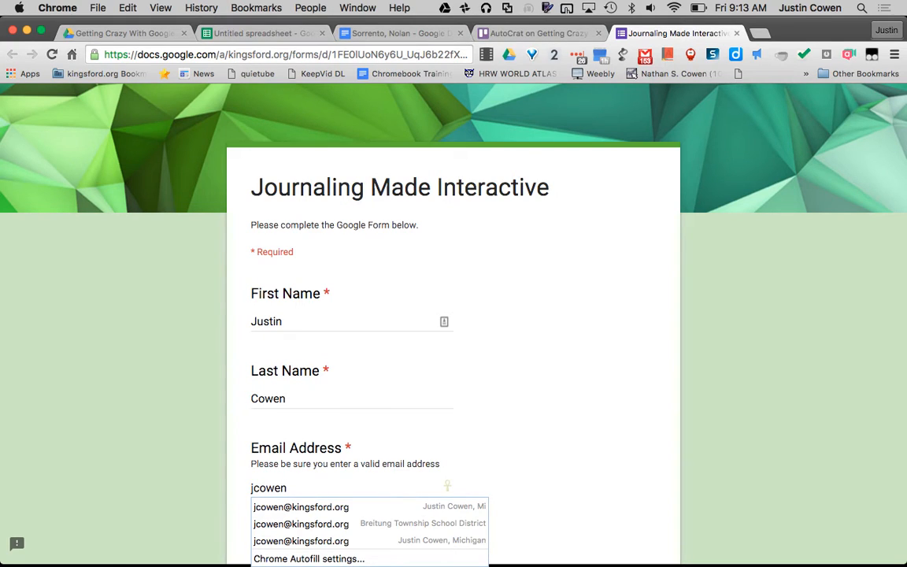
{"action": "key", "text": "Down"}
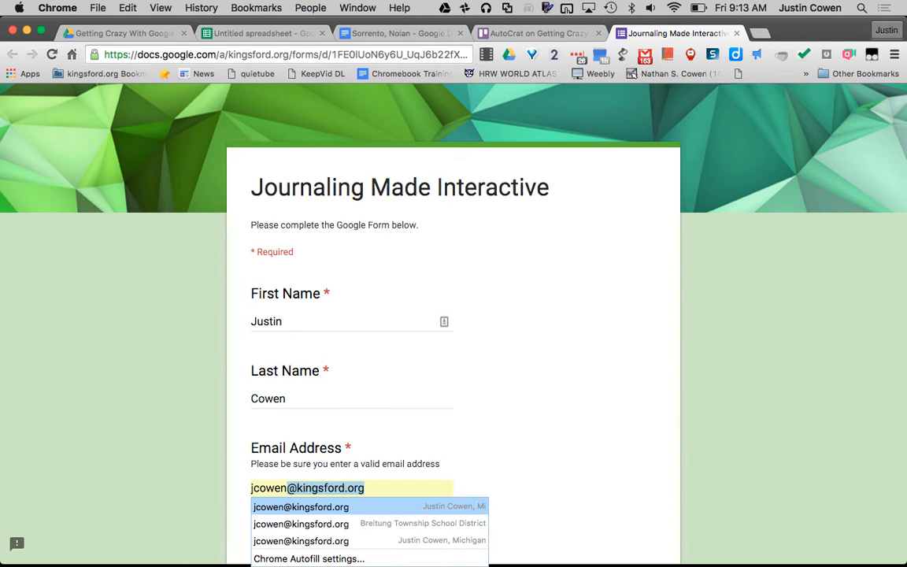
{"action": "key", "text": "Tab"}
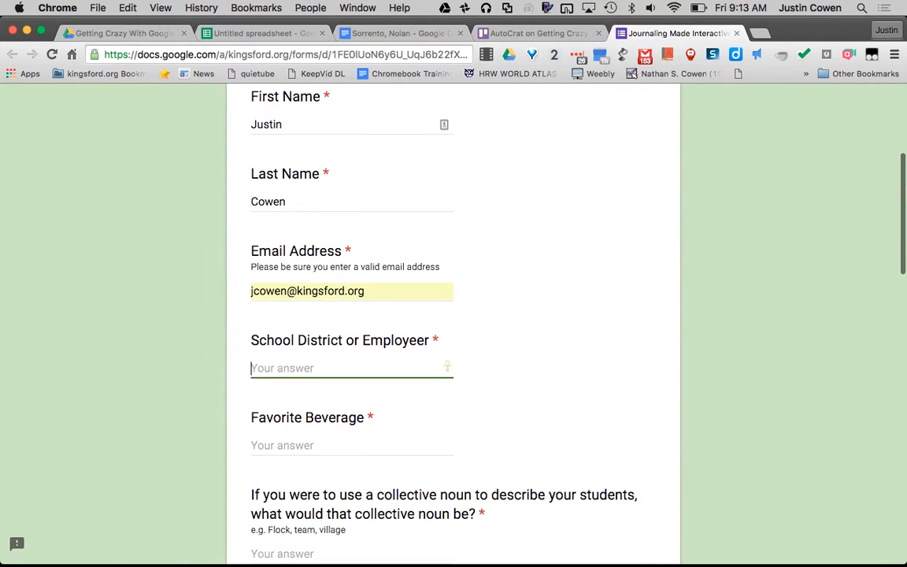
Enter Breitung Township Schools as the school district or employer and Diet Coke as the favorite beverage
{"action": "type", "text": "Breitung T"}
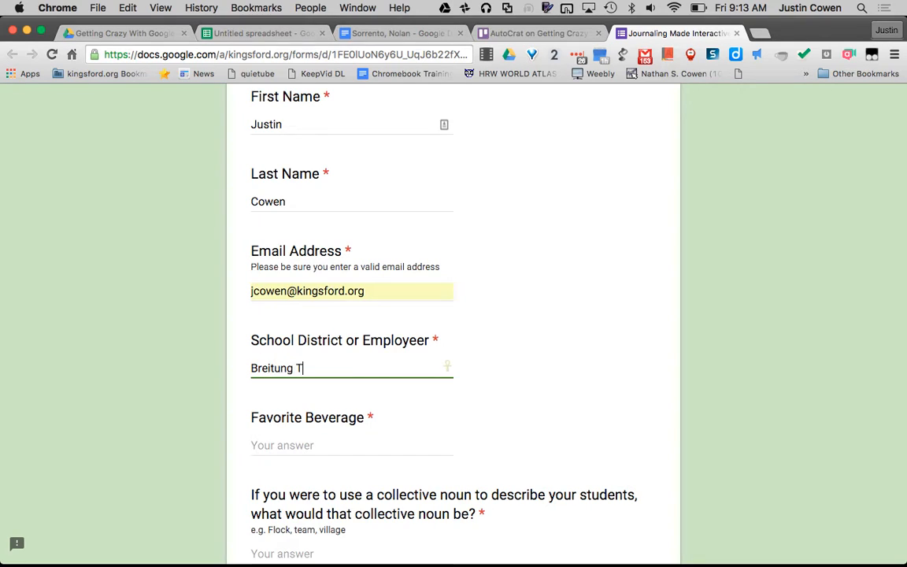
{"action": "type", "text": "ownship Schools"}
{"action": "key", "text": "Tab"}
{"action": "type", "text": "Diet Coke"}
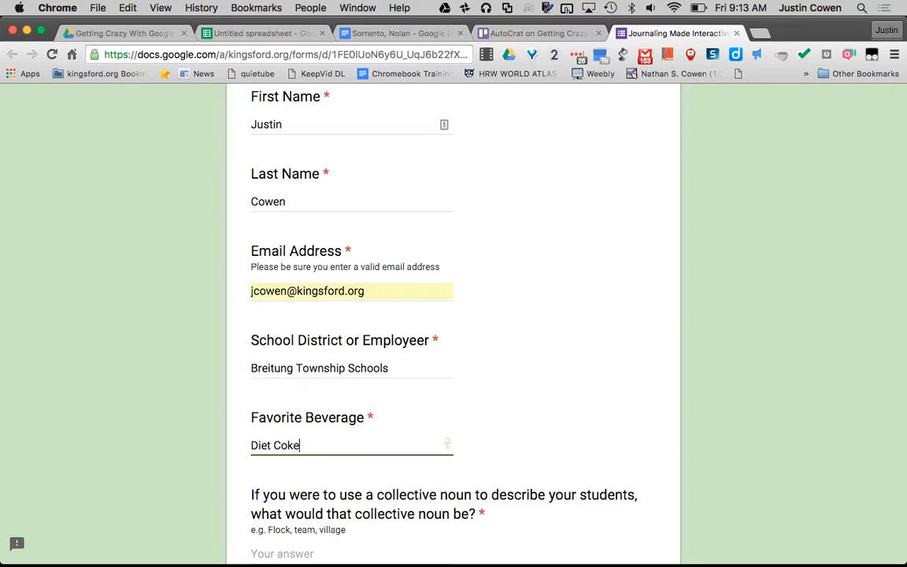
Answer the collective noun question with "gaggle" and the happy snack adjective question with "sweet cakes"
{"action": "scroll", "coordinate": [295, 355], "scroll_direction": "down", "scroll_amount": 3}
{"action": "left_click", "coordinate": [295, 354]}
{"action": "type", "text": "gaggle"}
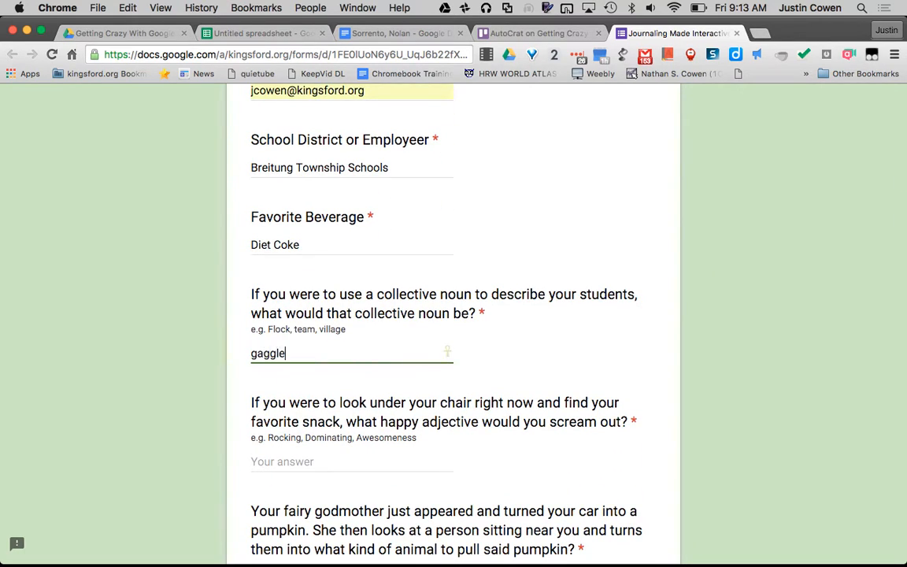
{"action": "scroll", "coordinate": [309, 360], "scroll_direction": "down", "scroll_amount": 3}
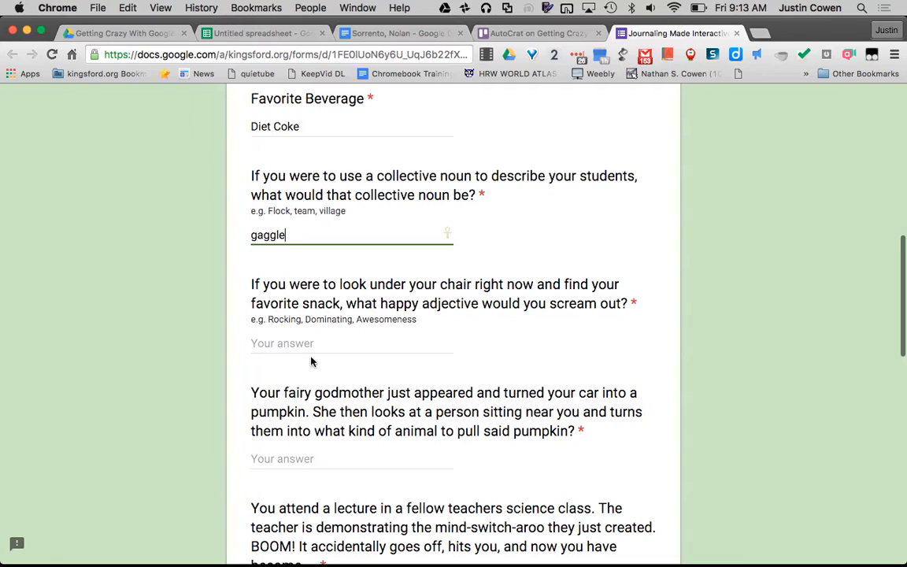
{"action": "left_click", "coordinate": [354, 346]}
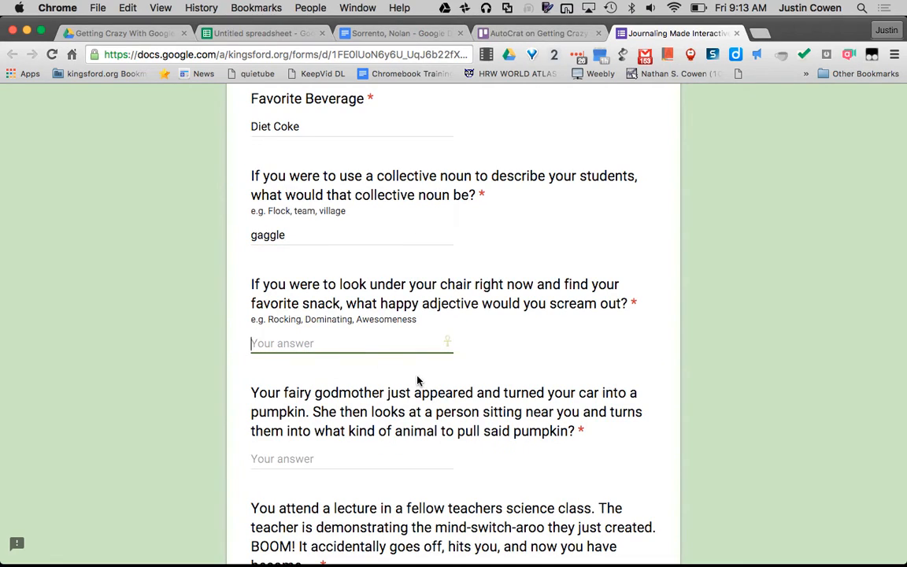
{"action": "type", "text": "Sweet"}
{"action": "key", "text": "BackSpace"}
{"action": "key", "text": "BackSpace"}
{"action": "key", "text": "BackSpace"}
{"action": "key", "text": "BackSpace"}
{"action": "key", "text": "BackSpace"}
{"action": "type", "text": "sweet cakes"}
Answer the pumpkin-pulling animal question with "playtapus" and the mind-switch person question with "Steve Wozniak"
{"action": "scroll", "coordinate": [453, 315], "scroll_direction": "down", "scroll_amount": 1}
{"action": "left_click", "coordinate": [377, 403]}
{"action": "type", "text": "playt"}
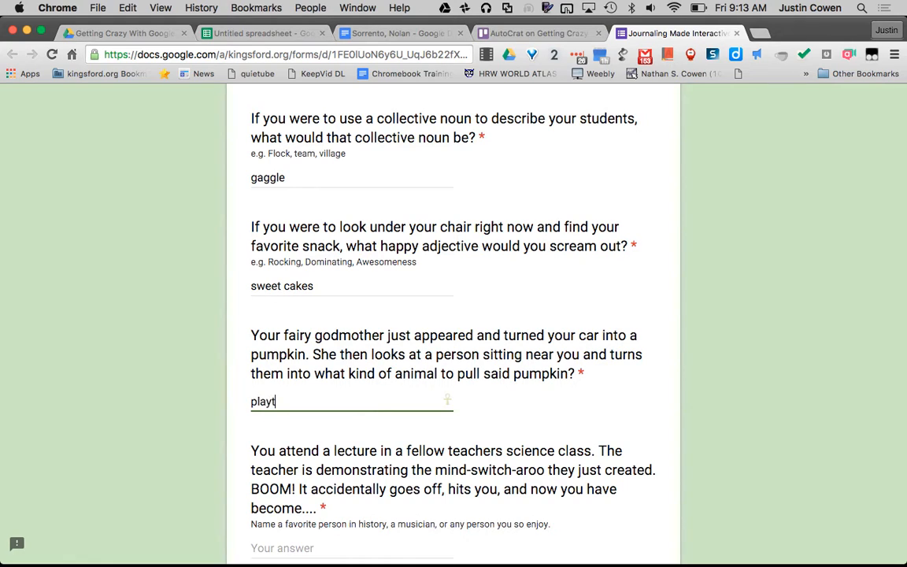
{"action": "type", "text": "apus"}
{"action": "scroll", "coordinate": [339, 402], "scroll_direction": "down", "scroll_amount": 3}
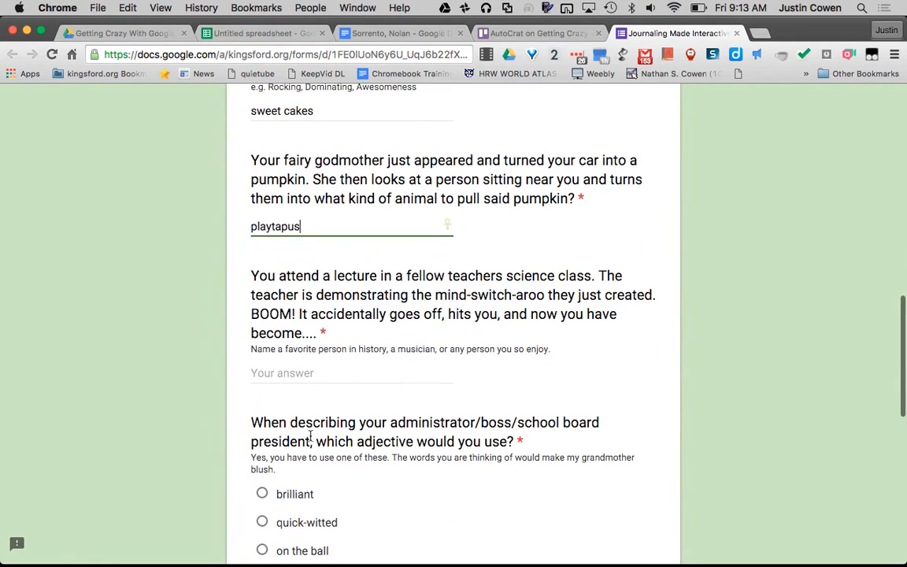
{"action": "left_click", "coordinate": [356, 379]}
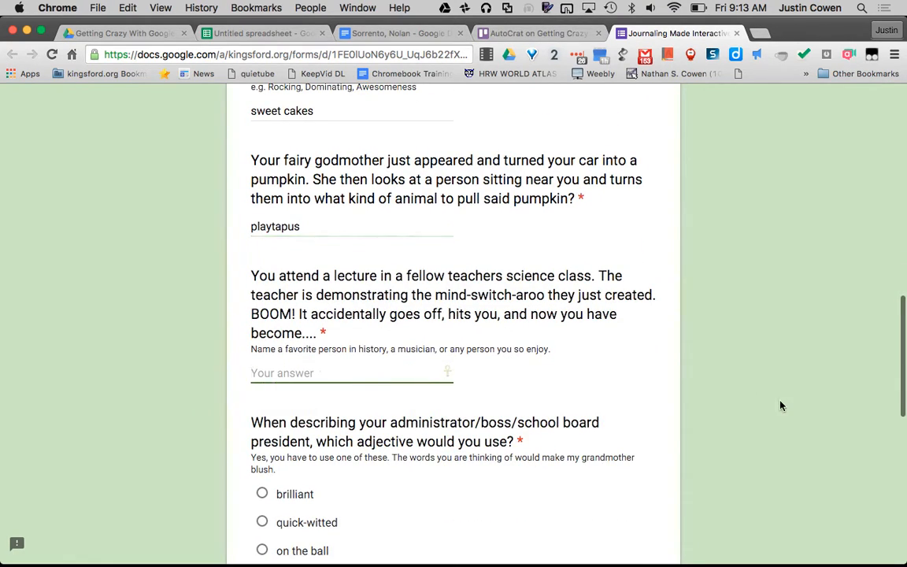
{"action": "type", "text": "Steve Wozniak"}
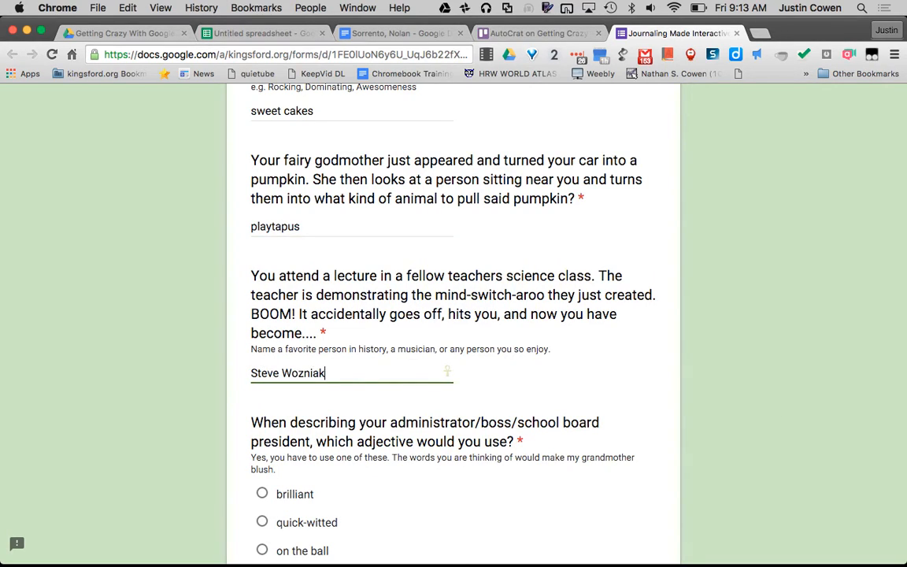
Choose quick-witted as the administrator's adjective and enter "new interactive tvs" as the favorite thing learned at MACUL
{"action": "scroll", "coordinate": [673, 405], "scroll_direction": "down", "scroll_amount": 4}
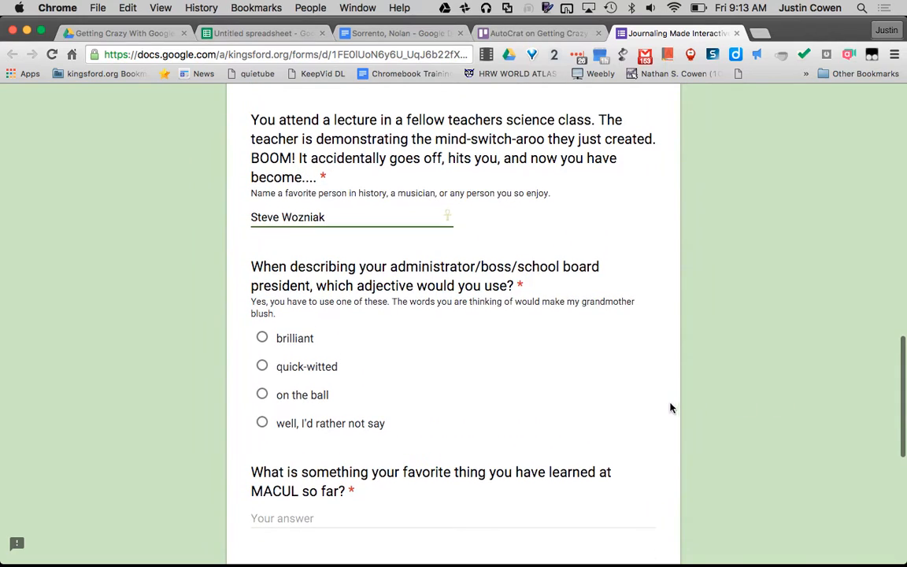
{"action": "left_click", "coordinate": [297, 366]}
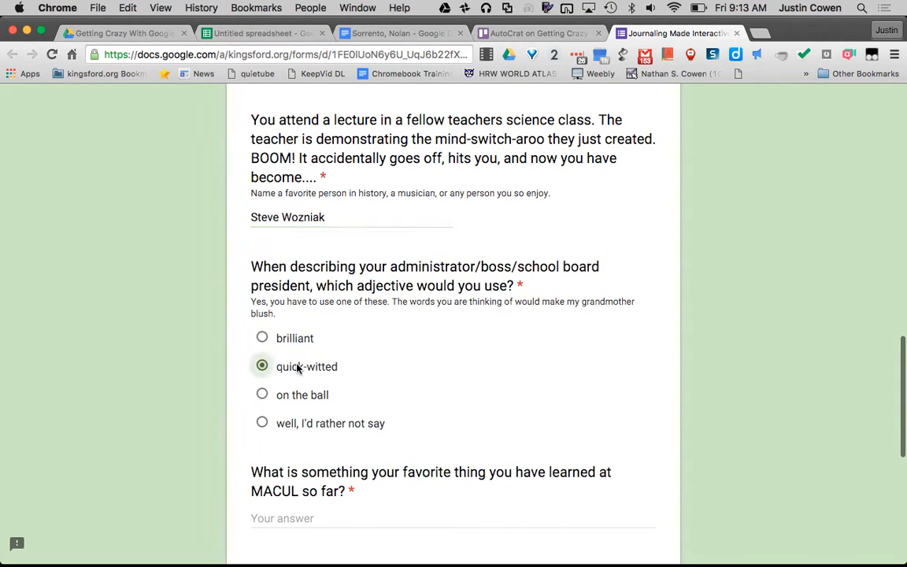
{"action": "scroll", "coordinate": [477, 459], "scroll_direction": "down", "scroll_amount": 4}
{"action": "scroll", "coordinate": [446, 433], "scroll_direction": "down", "scroll_amount": 2}
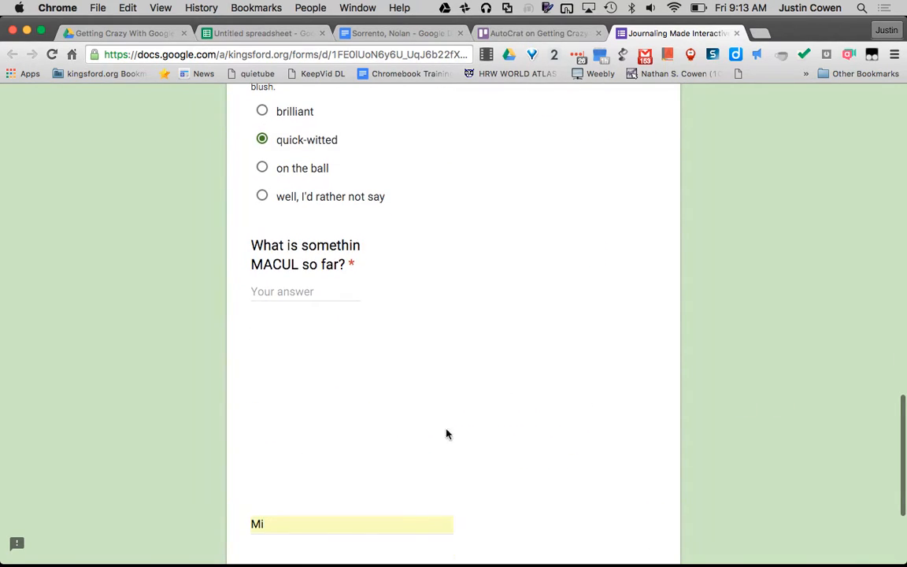
{"action": "left_click", "coordinate": [287, 288]}
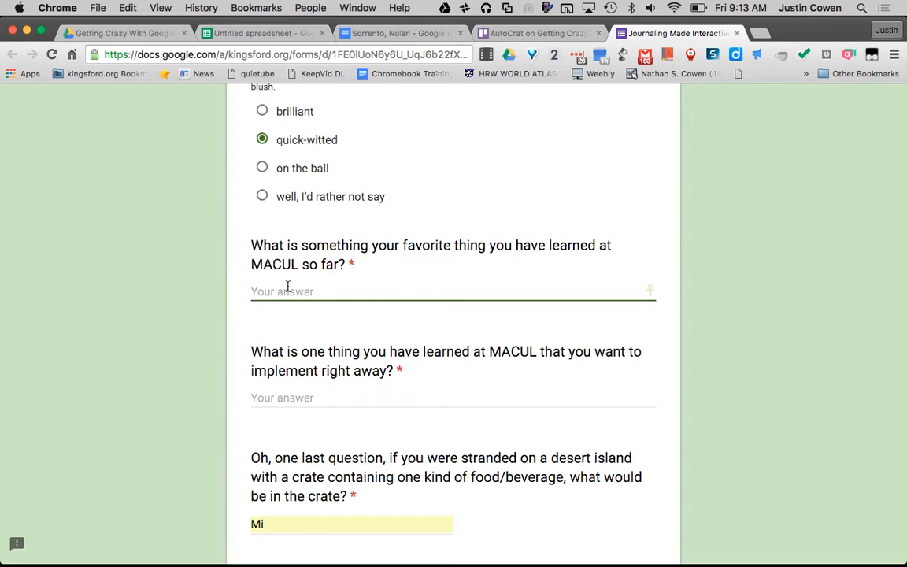
{"action": "type", "text": "new interactive tvs"}
Enter "everything" as the thing learned at MACUL to implement right away
{"action": "scroll", "coordinate": [453, 315], "scroll_direction": "down", "scroll_amount": 1}
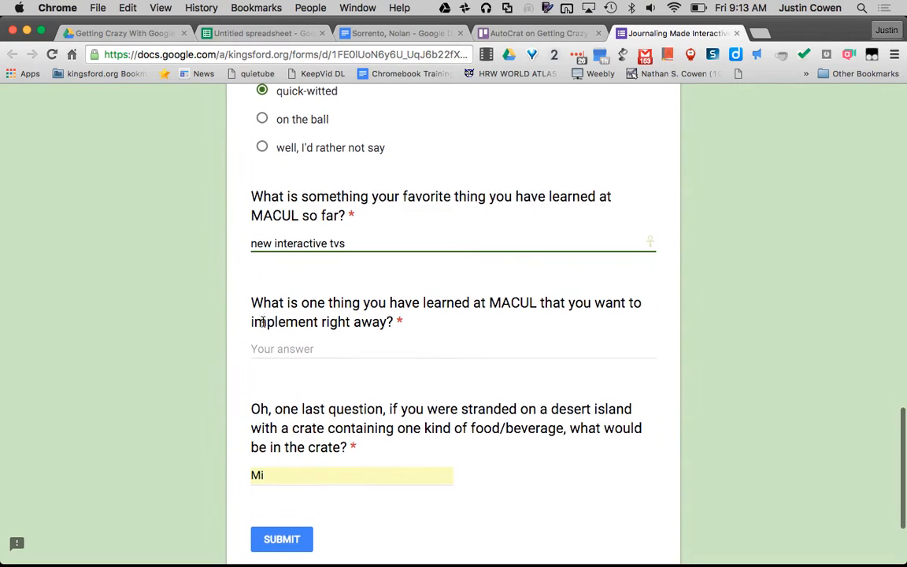
{"action": "left_click", "coordinate": [262, 352]}
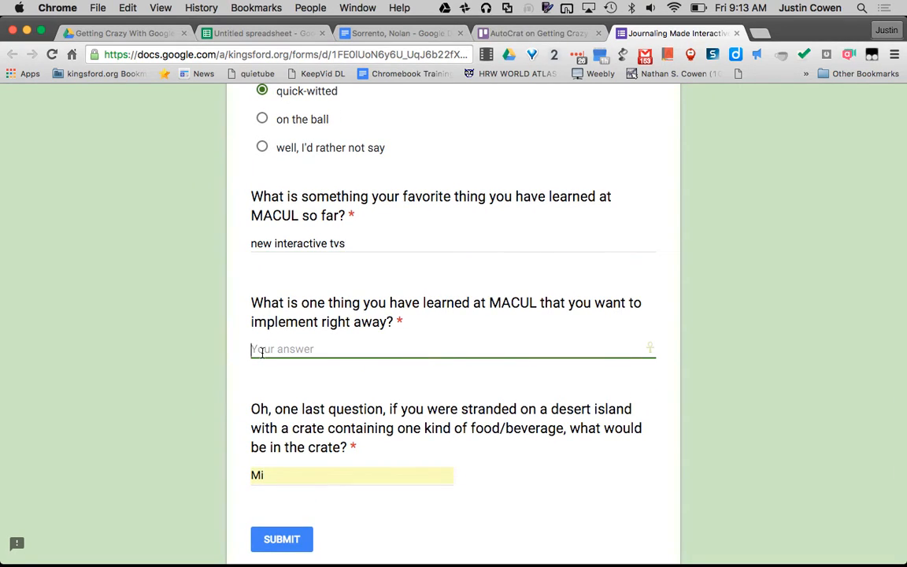
{"action": "type", "text": "everything"}
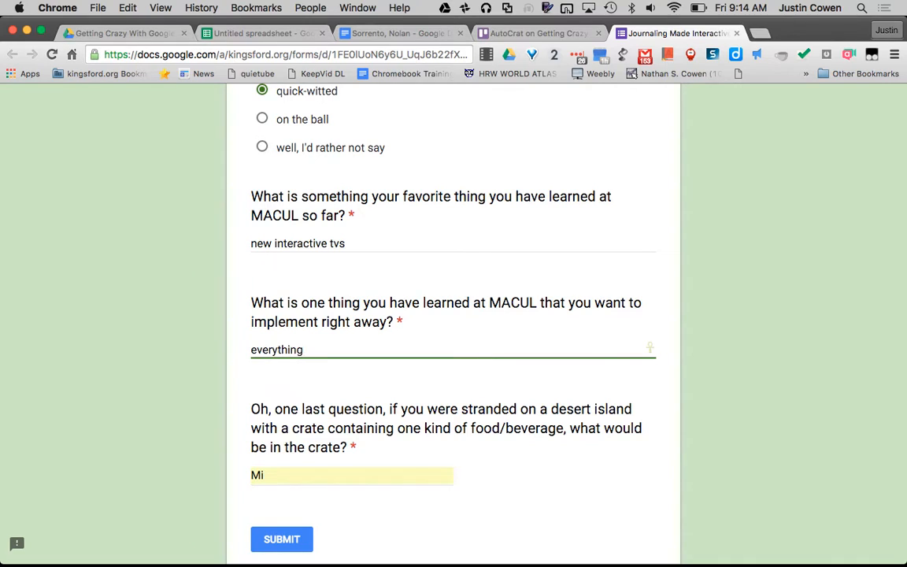
Replace the desert island crate answer with "raw almonds" and submit the form
{"action": "scroll", "coordinate": [453, 314], "scroll_direction": "down", "scroll_amount": 1}
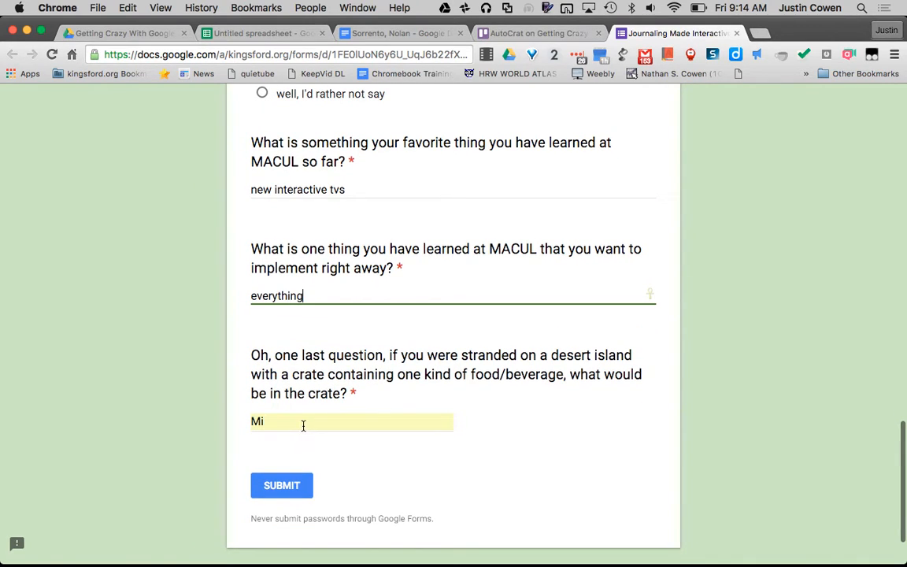
{"action": "key", "text": "Tab"}
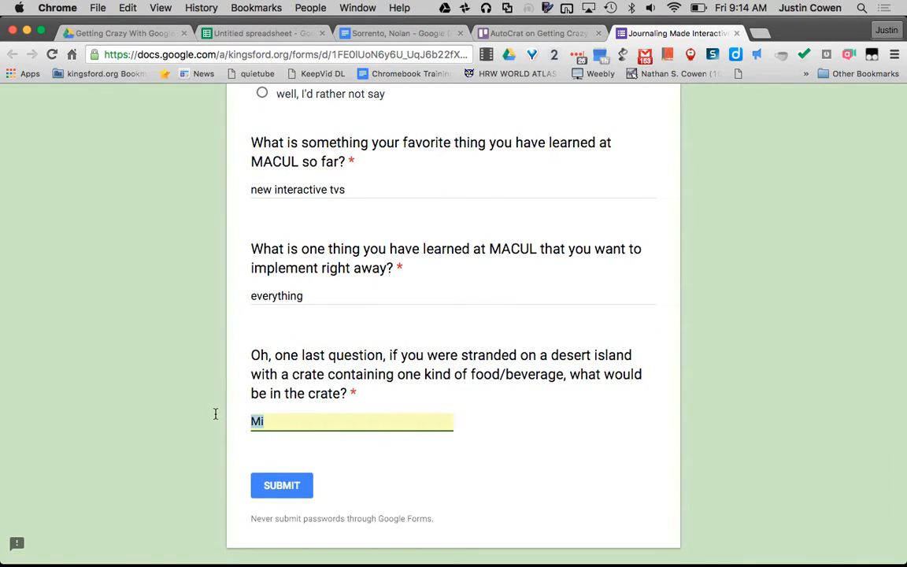
{"action": "type", "text": "raw almonds"}
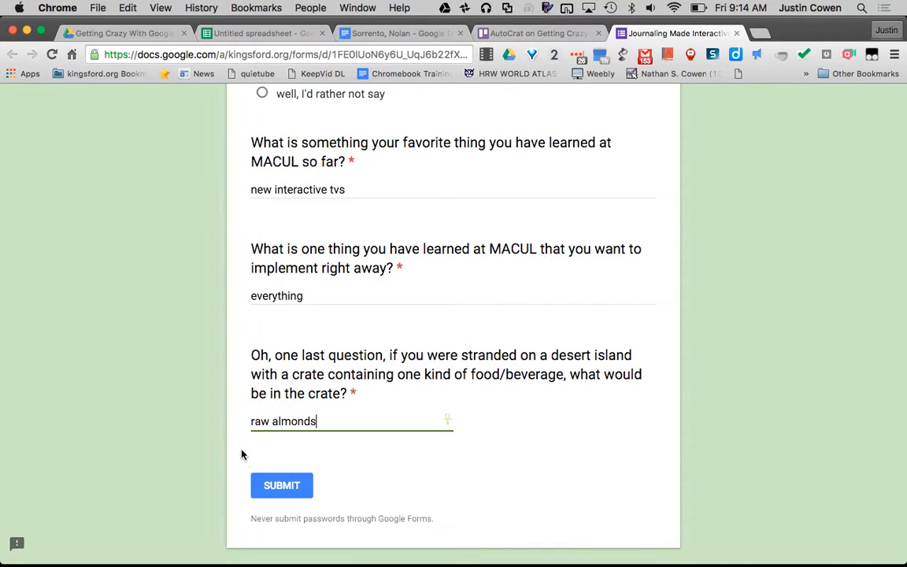
{"action": "left_click", "coordinate": [282, 486]}
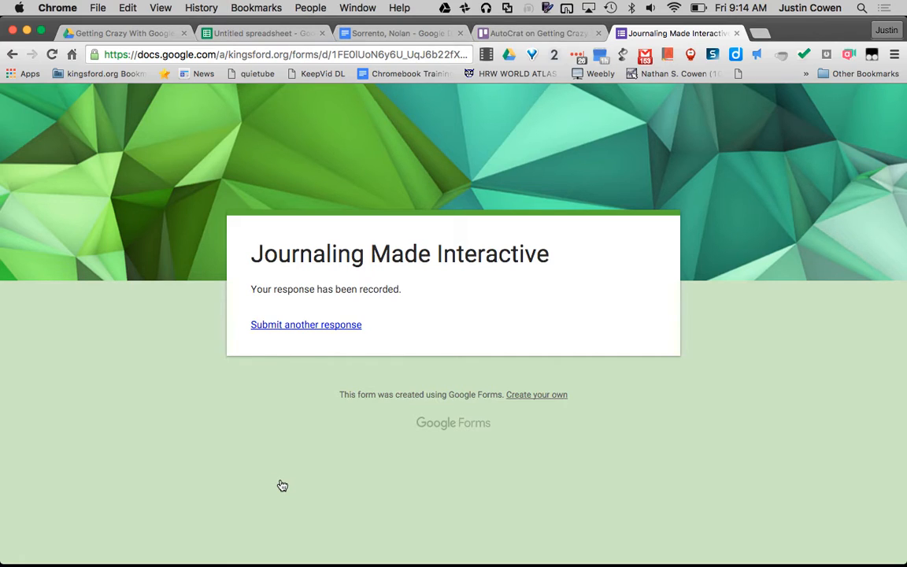
Switch to Google Drive and open the Journaling Made Interactive Template document from the Autocrat folder
{"action": "left_click", "coordinate": [145, 33]}
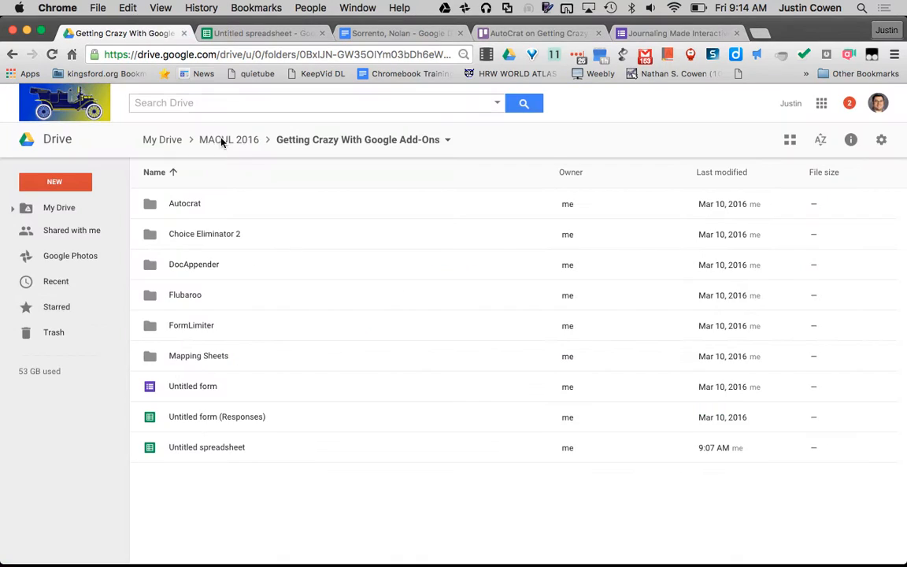
{"action": "double_click", "coordinate": [215, 212]}
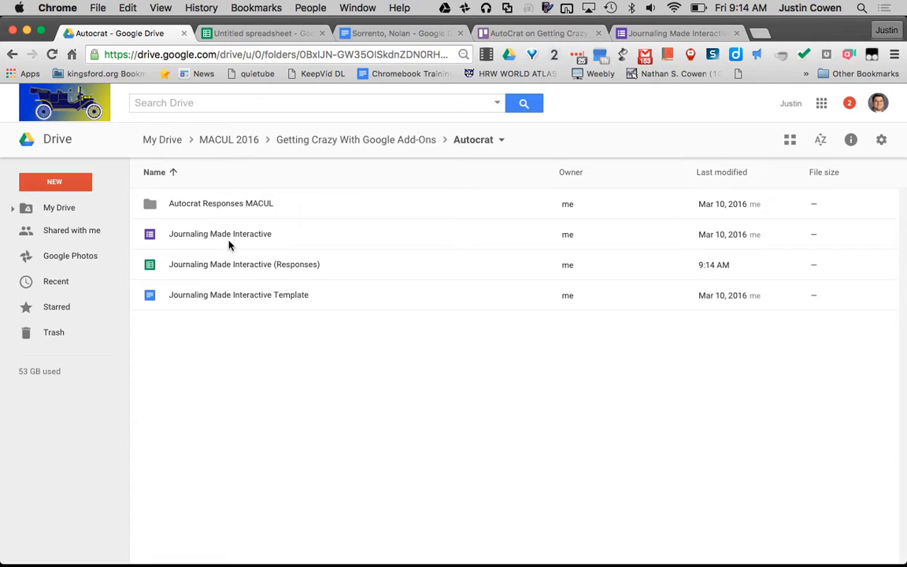
{"action": "left_click", "coordinate": [219, 299]}
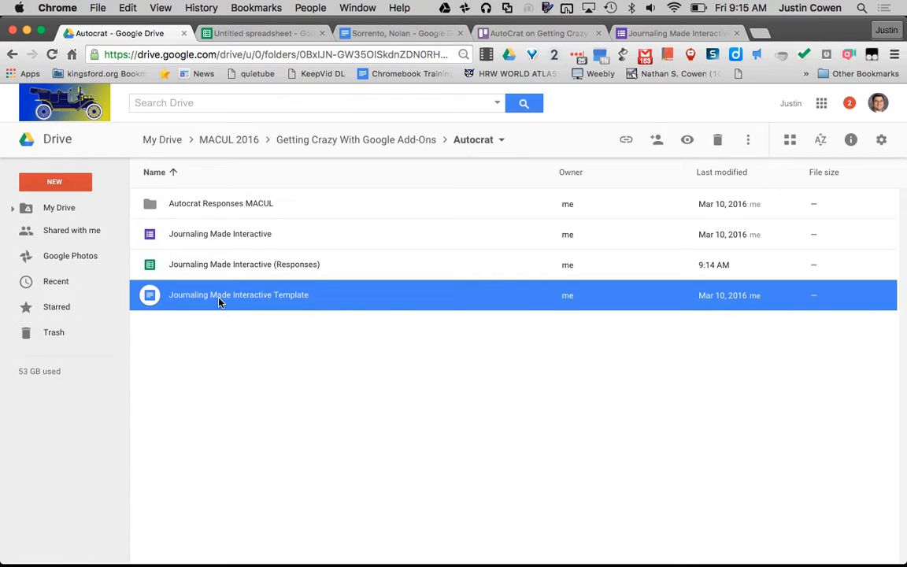
{"action": "double_click", "coordinate": [220, 302]}
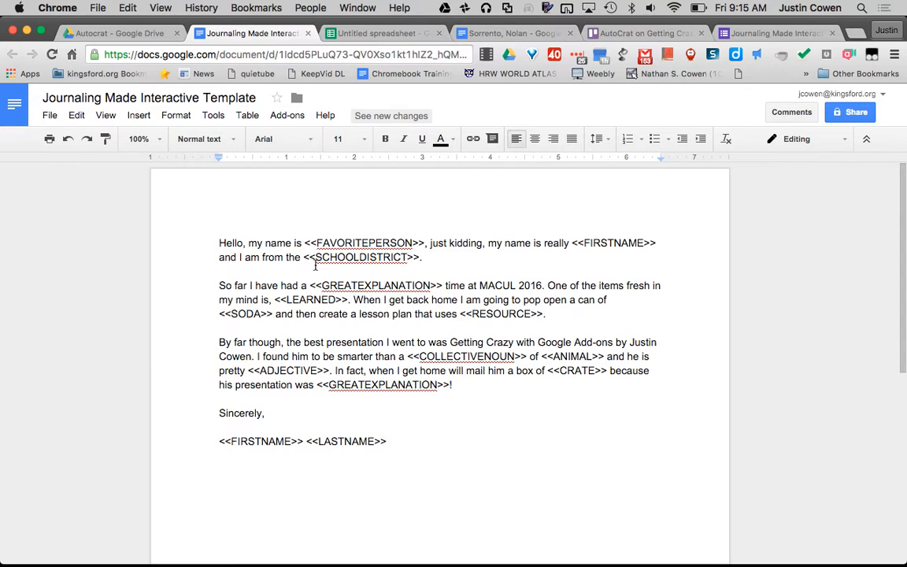
Highlight the <<FAVORITEPERSON>> merge tag in the template's greeting and look over the other tags in the letter
{"action": "left_click_drag", "start_coordinate": [304, 244], "coordinate": [424, 244]}
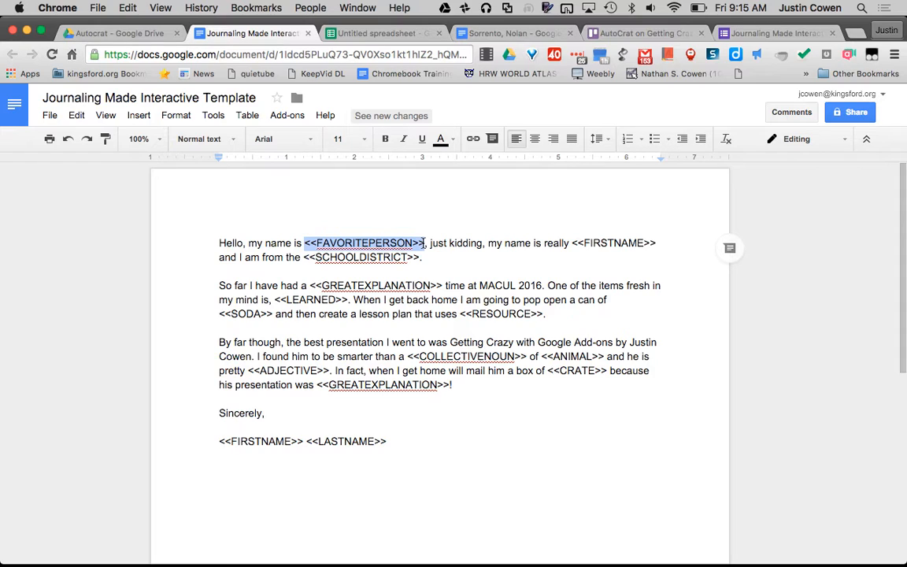
{"action": "left_click", "coordinate": [393, 479]}
{"action": "scroll", "coordinate": [386, 479], "scroll_direction": "down", "scroll_amount": 2}
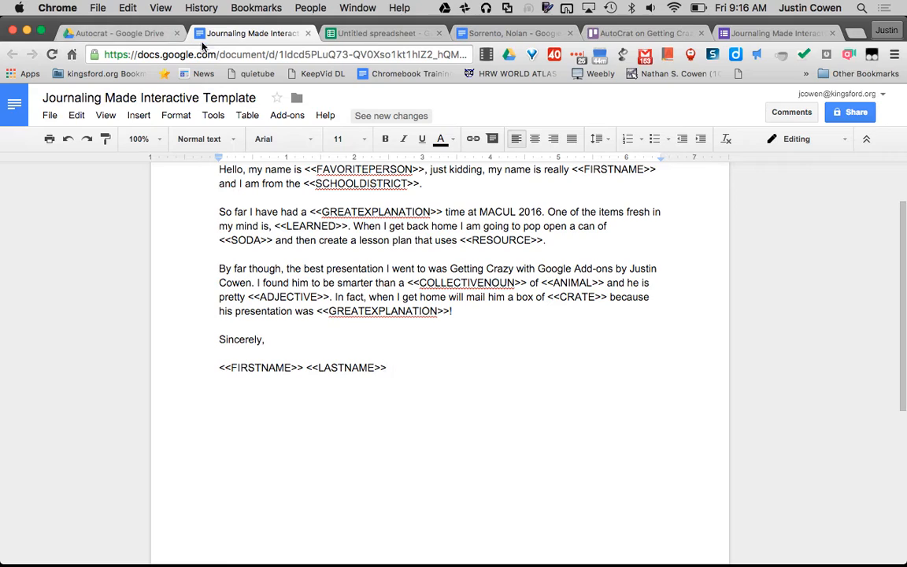
Open the Journaling Made Interactive (Responses) spreadsheet from the Autocrat folder in Google Drive
{"action": "left_click", "coordinate": [108, 33]}
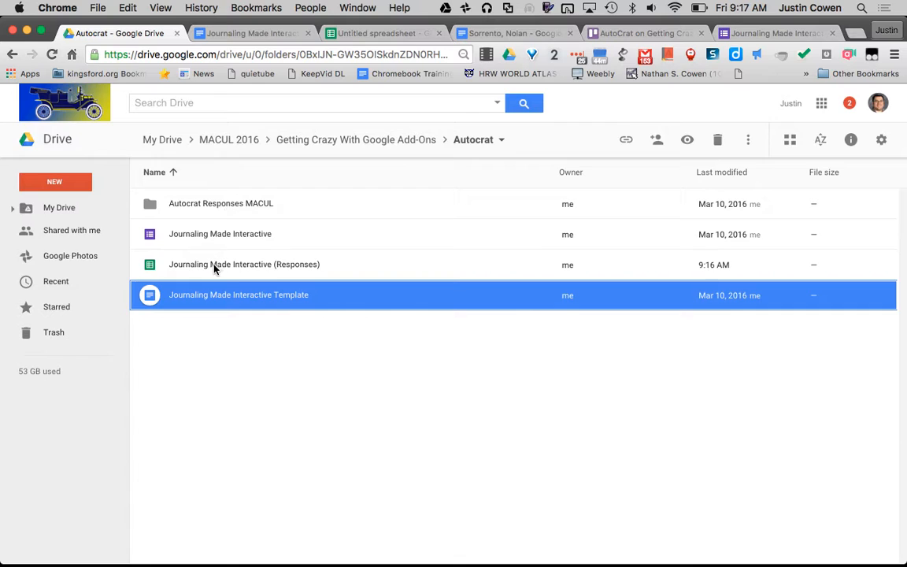
{"action": "left_click", "coordinate": [200, 282]}
{"action": "double_click", "coordinate": [214, 269]}
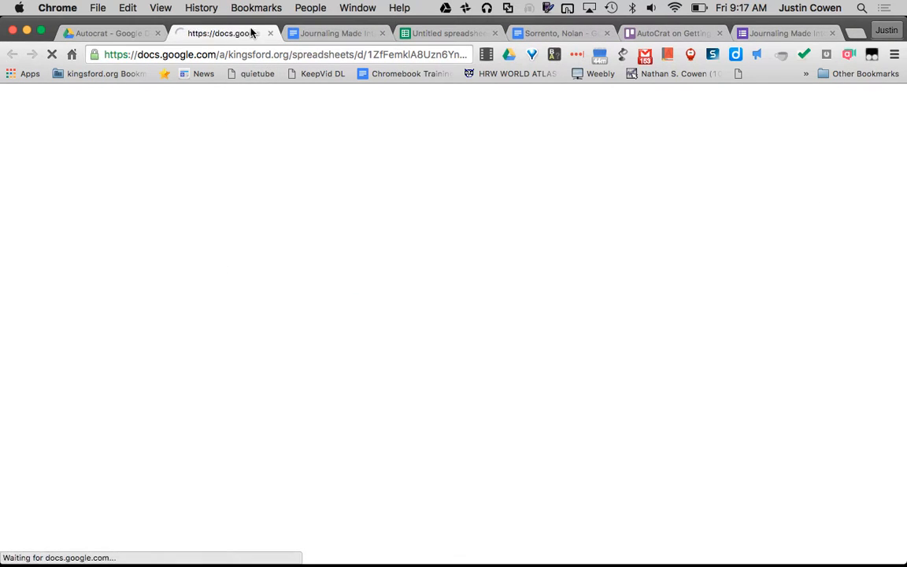
{"action": "left_click", "coordinate": [126, 36]}
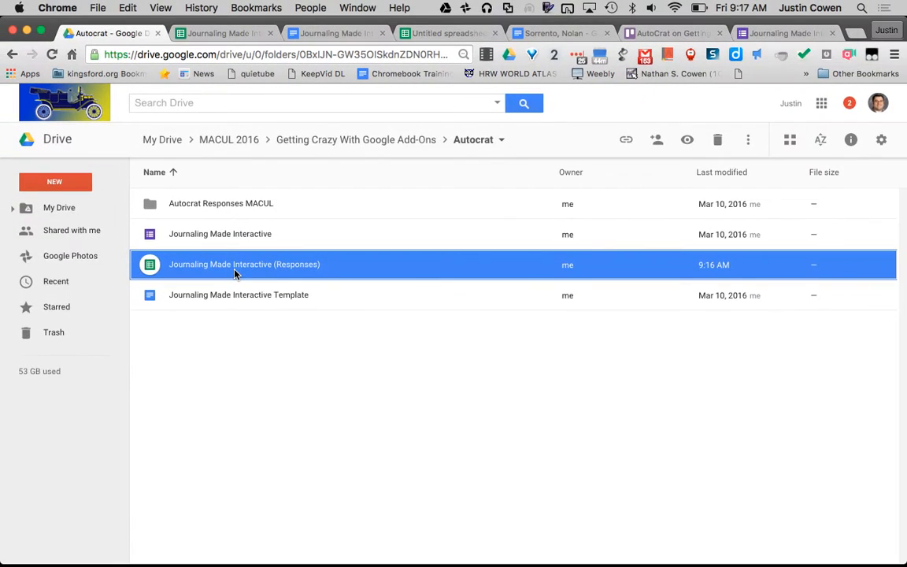
{"action": "left_click", "coordinate": [217, 34]}
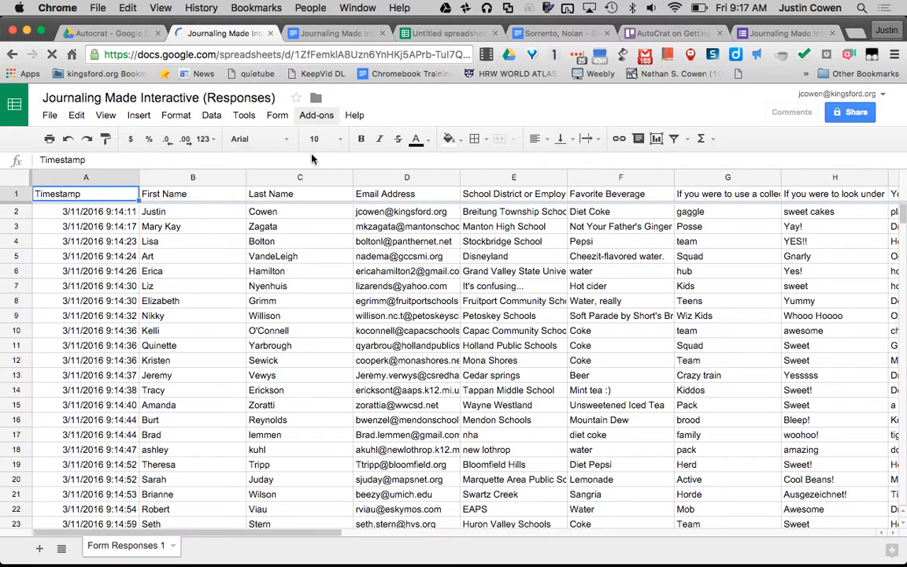
Launch the autoCrat add-on on the responses spreadsheet and start a new merge job with a template chosen from Drive
{"action": "left_click", "coordinate": [316, 116]}
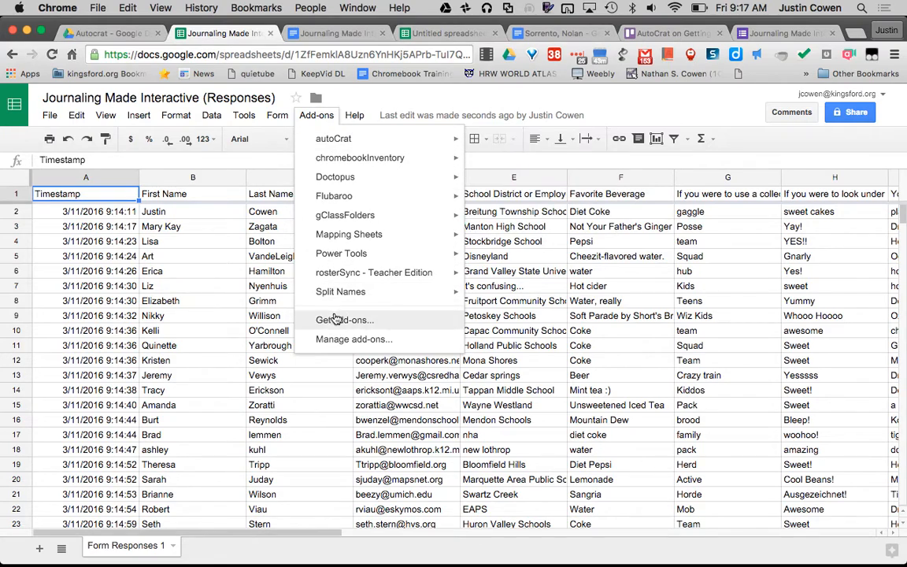
{"action": "mouse_move", "coordinate": [323, 134]}
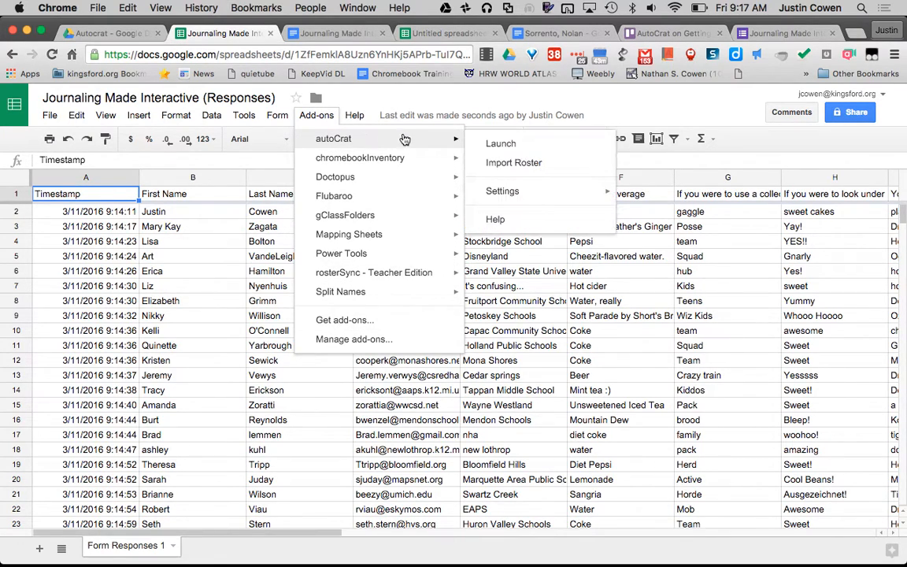
{"action": "left_click", "coordinate": [527, 148]}
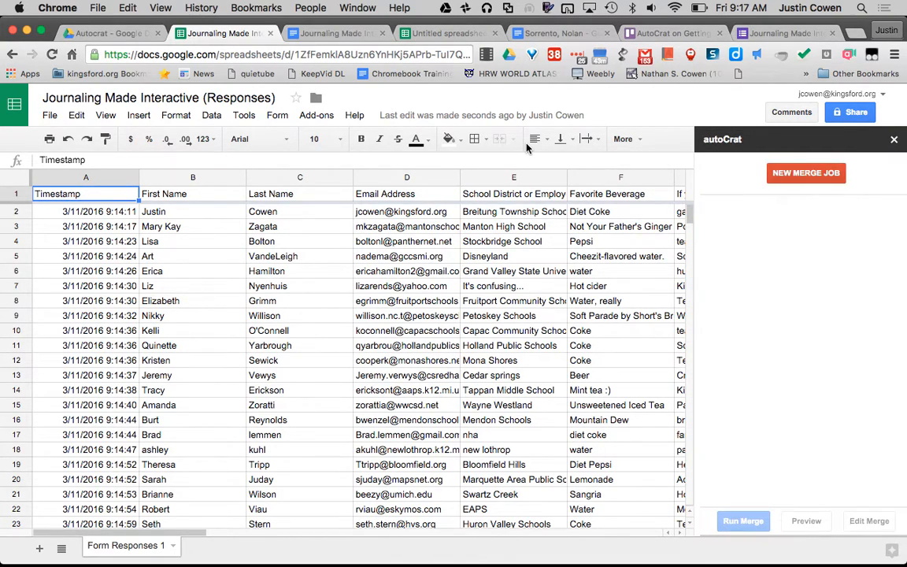
{"action": "left_click", "coordinate": [811, 175]}
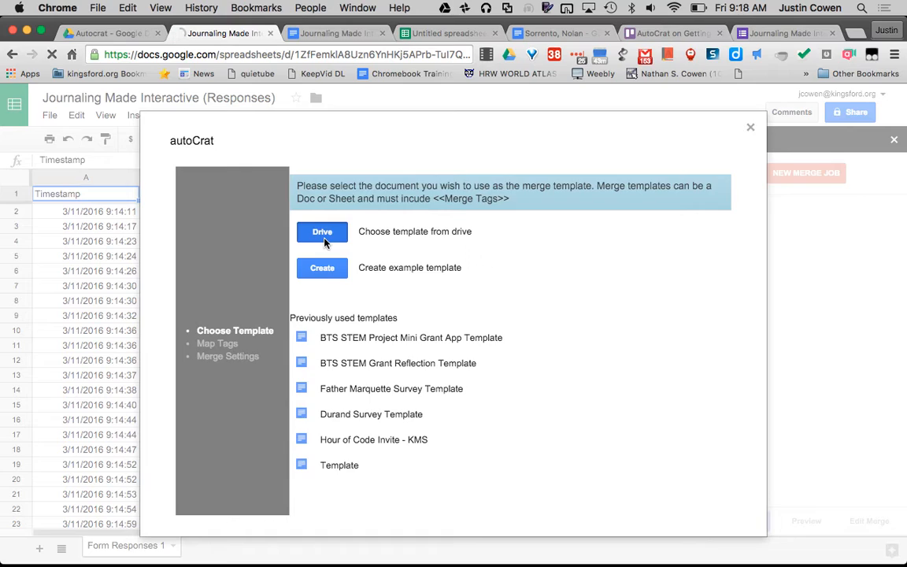
{"action": "left_click", "coordinate": [325, 243]}
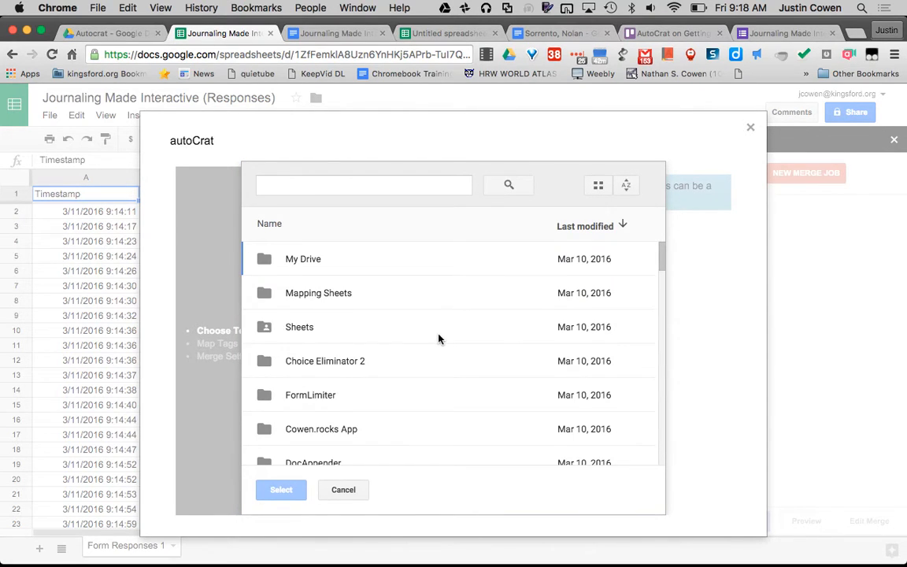
{"action": "scroll", "coordinate": [439, 338], "scroll_direction": "down", "scroll_amount": 3}
{"action": "scroll", "coordinate": [438, 339], "scroll_direction": "down", "scroll_amount": 5}
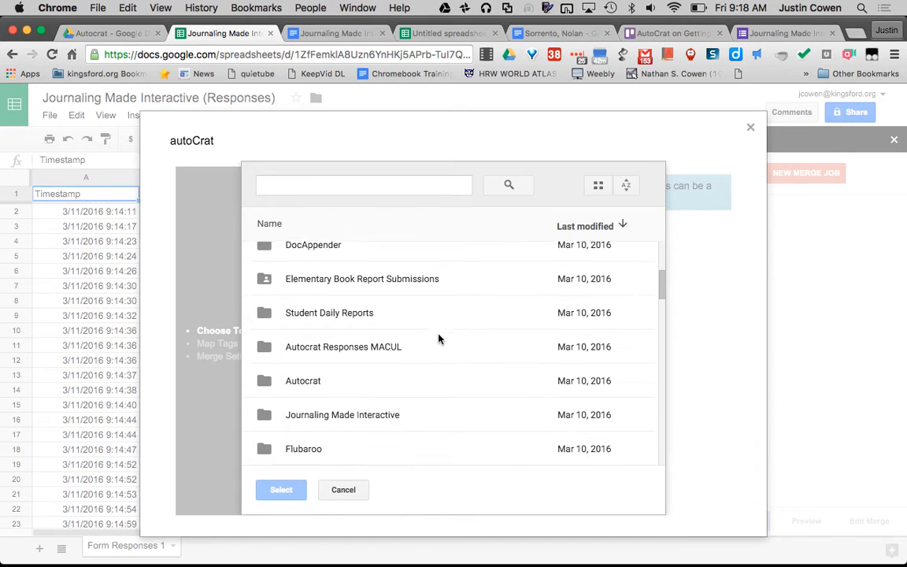
{"action": "double_click", "coordinate": [361, 409]}
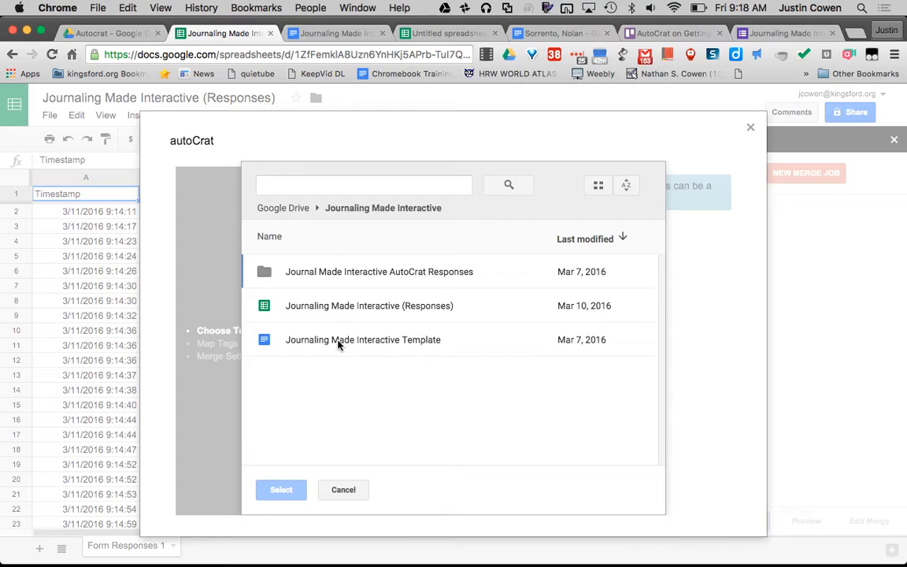
{"action": "left_click", "coordinate": [338, 341]}
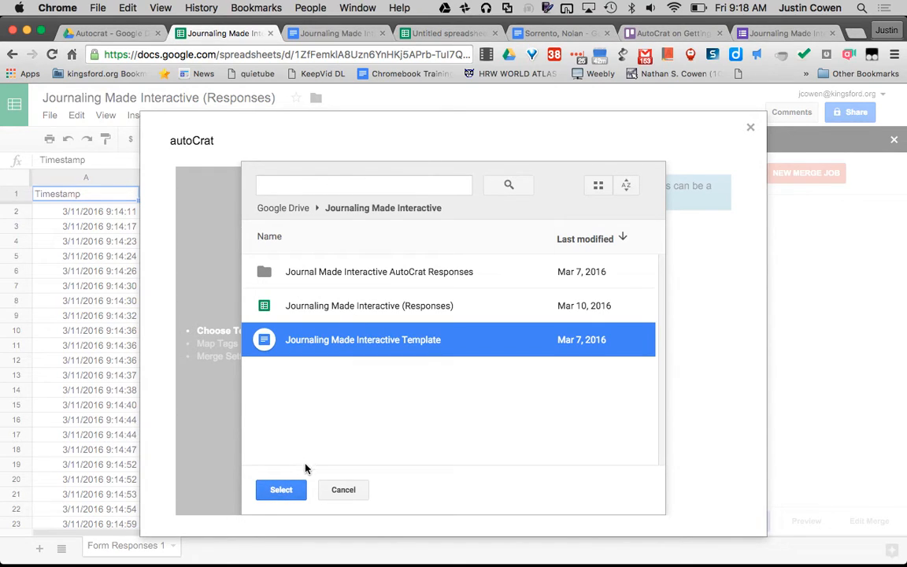
{"action": "left_click", "coordinate": [274, 210]}
Search for "macul" and choose Journaling Made Interactive Template from MACUL 2016 > Getting Crazy With Google Add-Ons > Autocrat as the merge template
{"action": "left_click", "coordinate": [338, 193]}
{"action": "type", "text": "macul"}
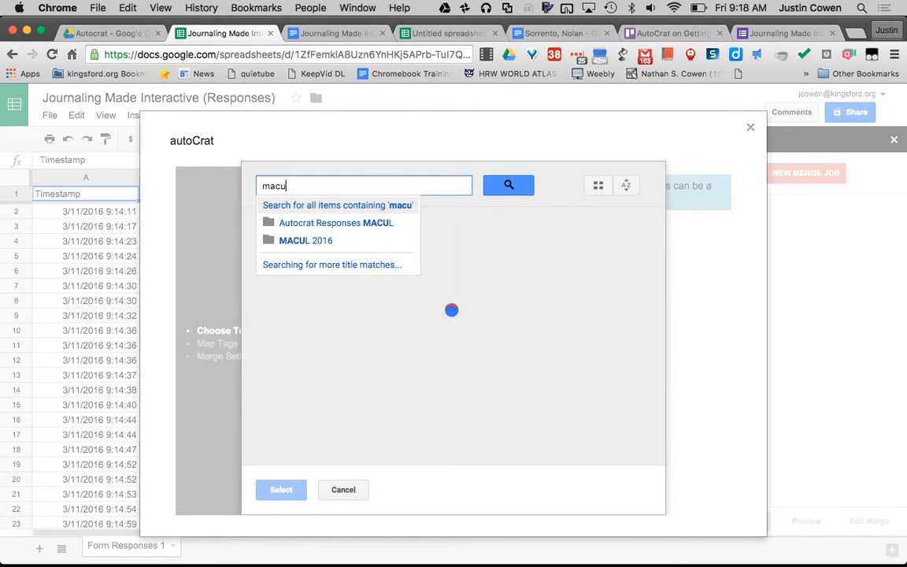
{"action": "left_click", "coordinate": [327, 243]}
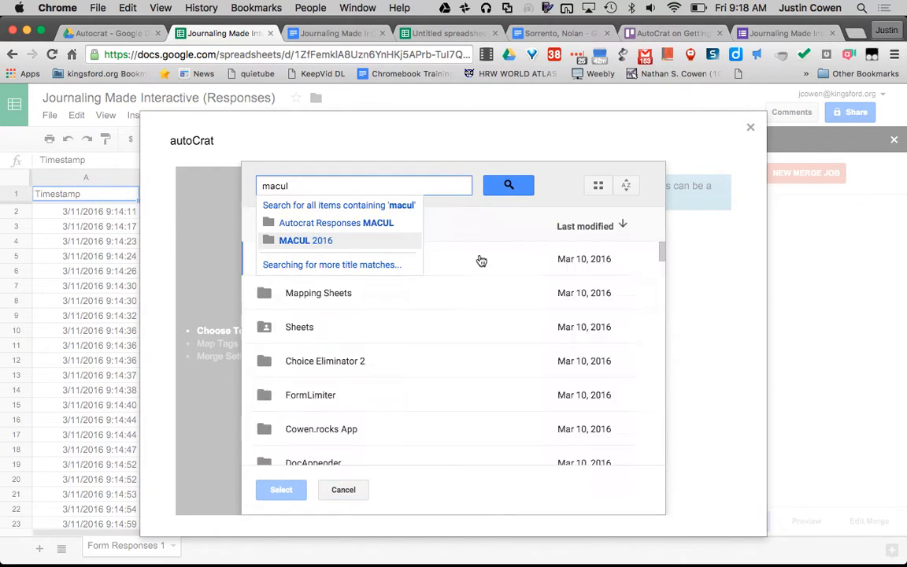
{"action": "double_click", "coordinate": [391, 274]}
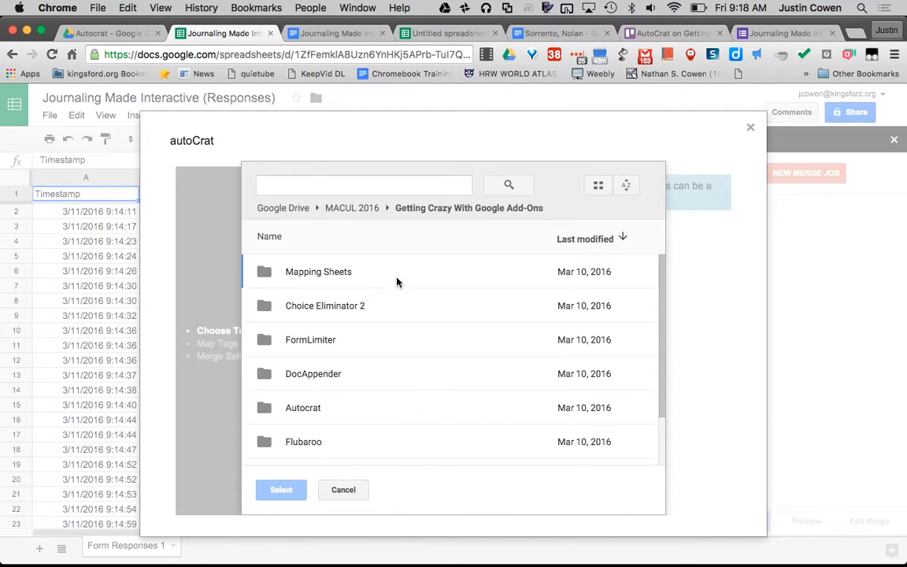
{"action": "scroll", "coordinate": [330, 370], "scroll_direction": "down", "scroll_amount": 3}
{"action": "double_click", "coordinate": [321, 351]}
{"action": "left_click", "coordinate": [363, 343]}
{"action": "left_click", "coordinate": [278, 492]}
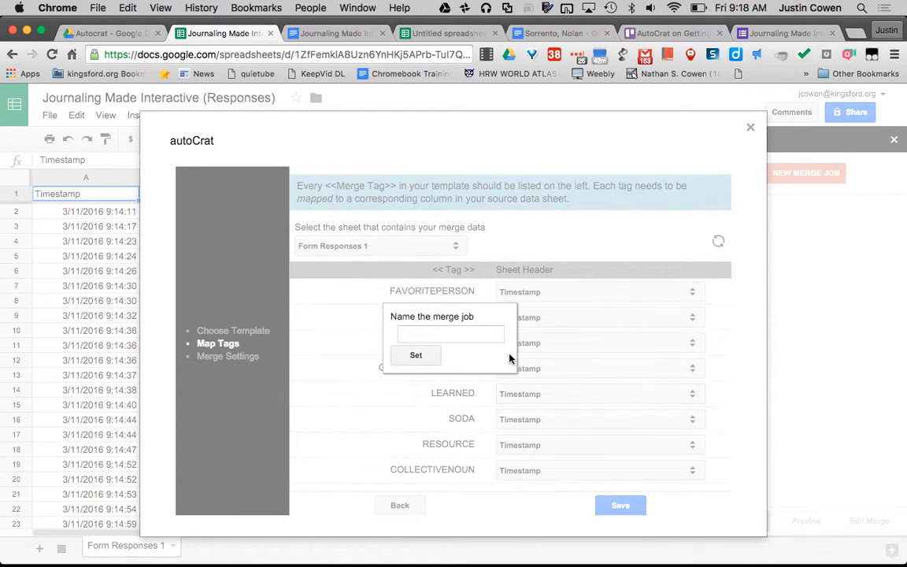
Name the merge job MACUL and set the name
{"action": "left_click", "coordinate": [475, 337]}
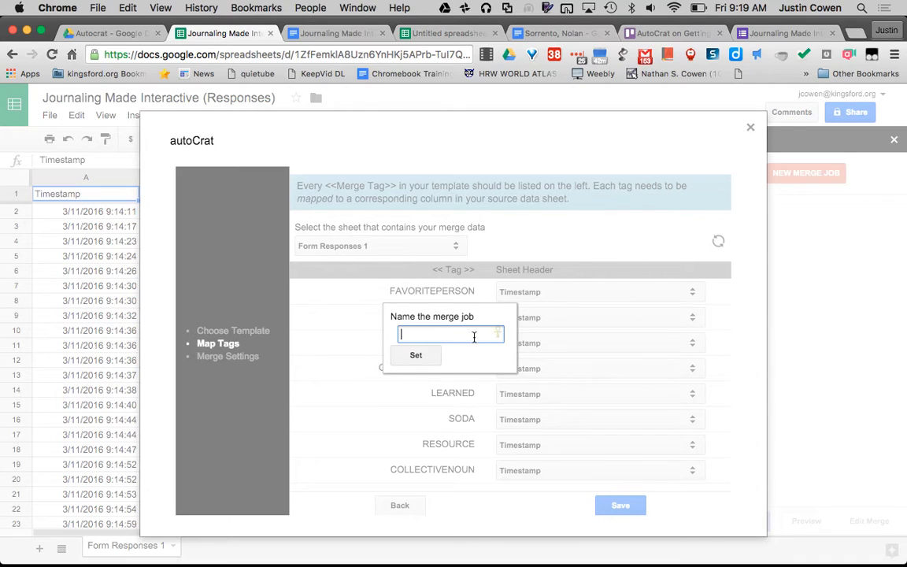
{"action": "left_click", "coordinate": [474, 336]}
{"action": "type", "text": "MACUL"}
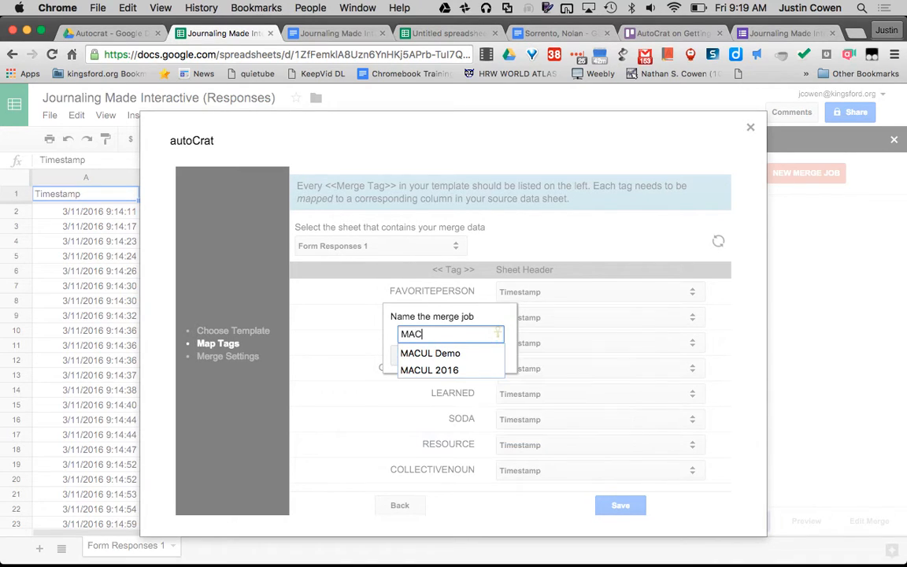
{"action": "left_click", "coordinate": [388, 344]}
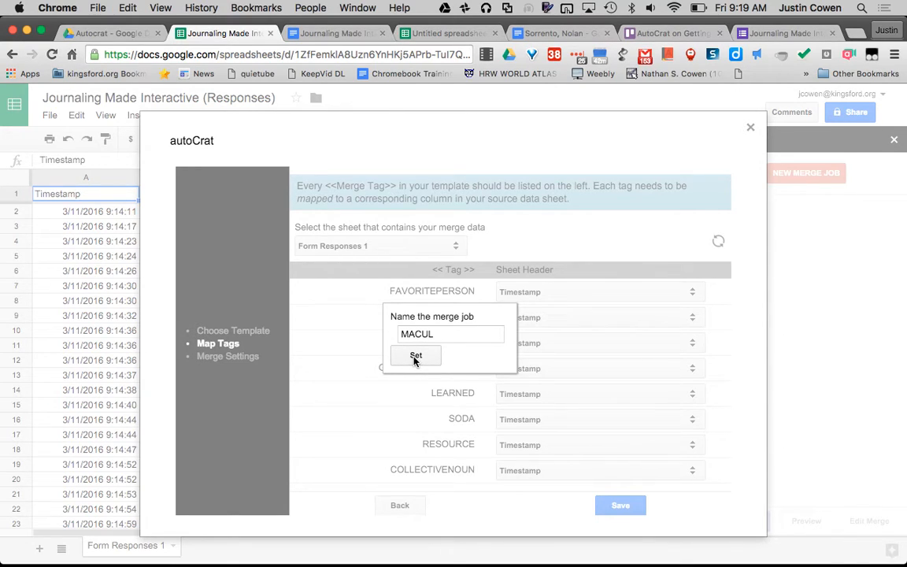
{"action": "left_click", "coordinate": [415, 356]}
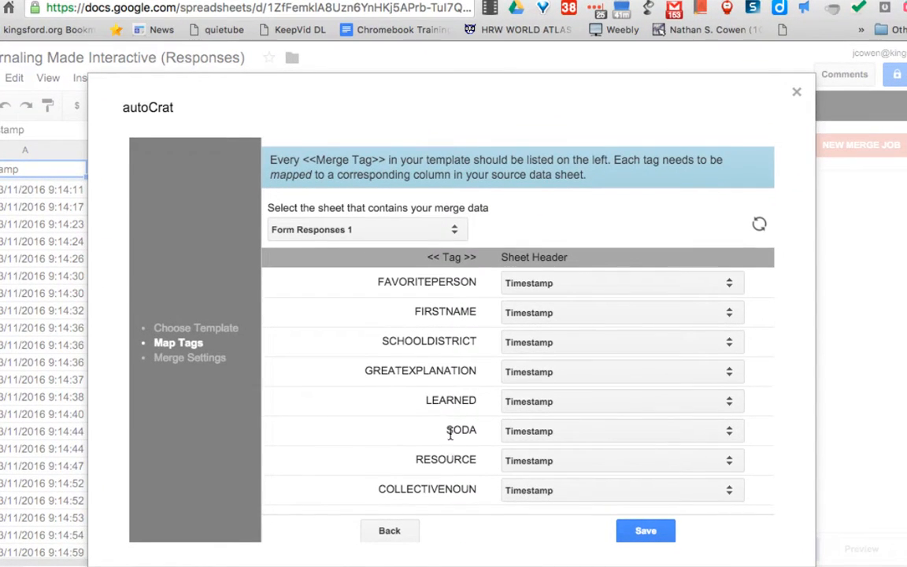
Map the SCHOOLDISTRICT tag to the School District or Employeer column of Form Responses 1
{"action": "scroll", "coordinate": [449, 421], "scroll_direction": "down", "scroll_amount": 2}
{"action": "scroll", "coordinate": [446, 433], "scroll_direction": "up", "scroll_amount": 2}
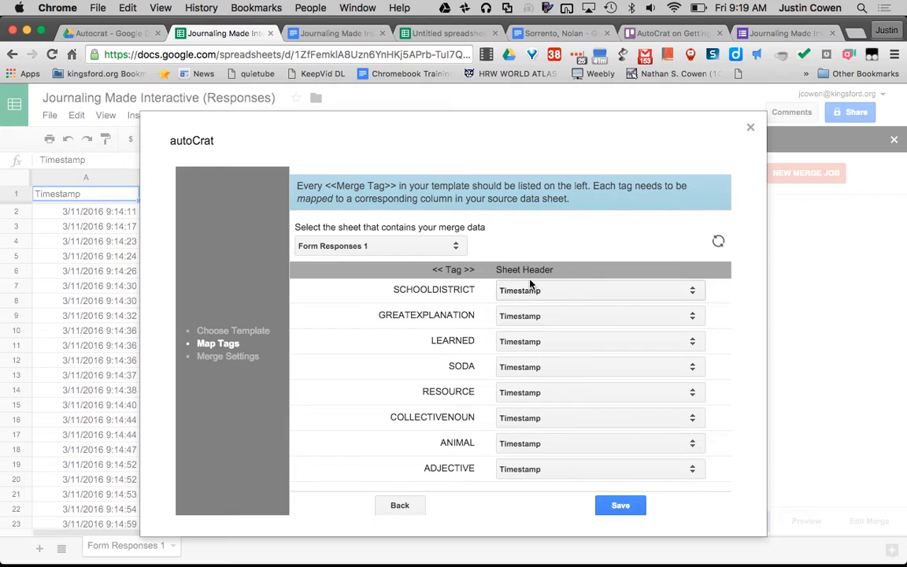
{"action": "left_click", "coordinate": [530, 292]}
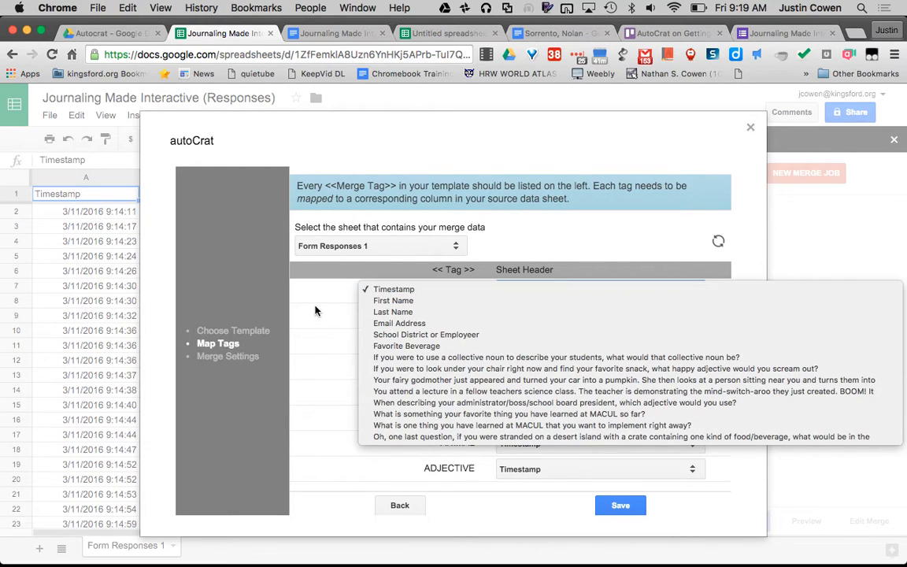
{"action": "left_click", "coordinate": [314, 308]}
{"action": "left_click", "coordinate": [509, 291]}
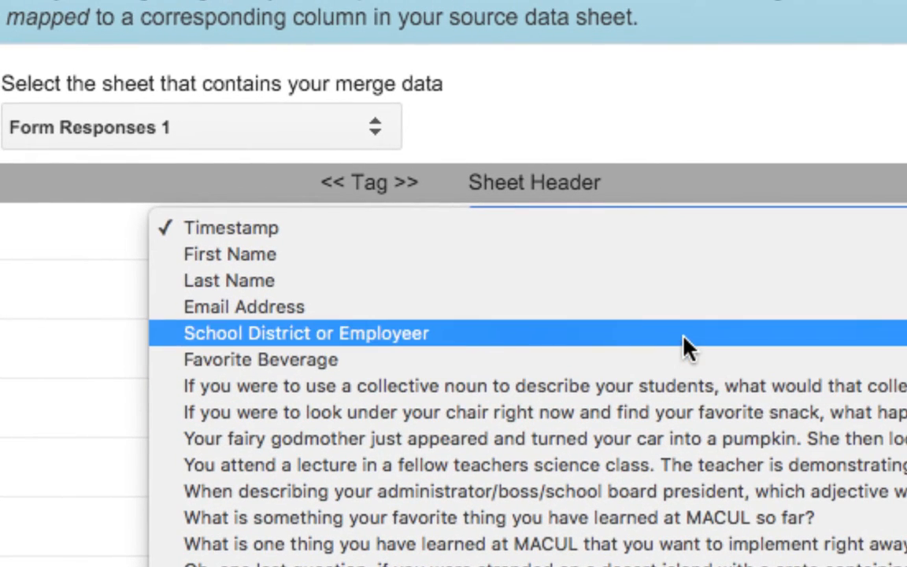
{"action": "key", "text": "Escape"}
Map GREATEXPLANATION to the favorite snack under your chair question and LEARNED to the favorite thing learned at MACUL so far question
{"action": "left_click", "coordinate": [532, 299]}
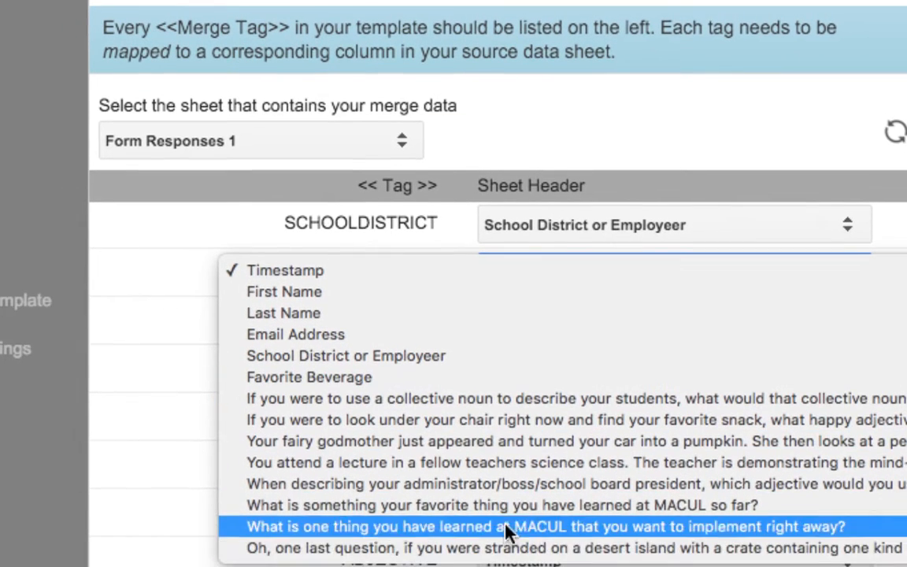
{"action": "left_click", "coordinate": [491, 431]}
{"action": "left_click", "coordinate": [563, 323]}
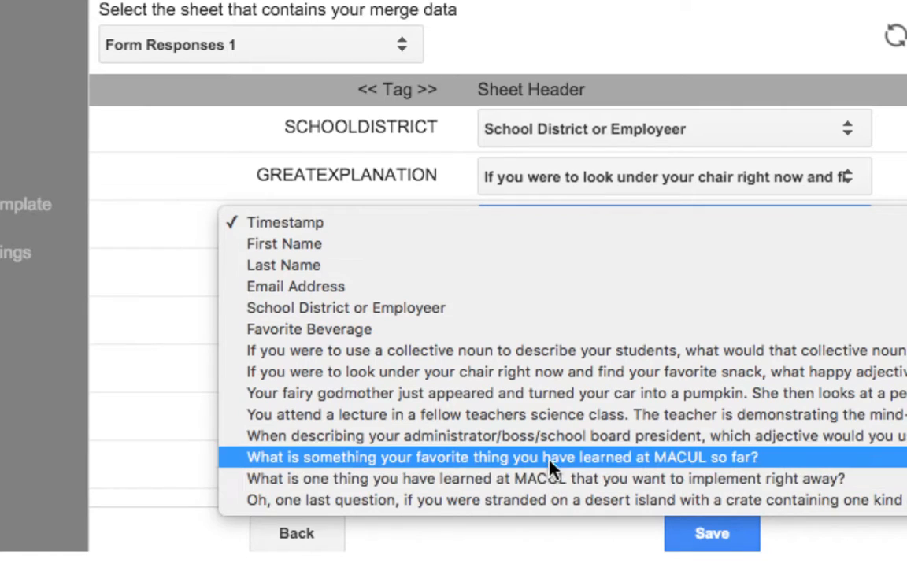
{"action": "left_click", "coordinate": [551, 461]}
Map the SODA tag to Favorite Beverage and RESOURCE to the question about implementing something learned at MACUL right away
{"action": "left_click", "coordinate": [520, 268]}
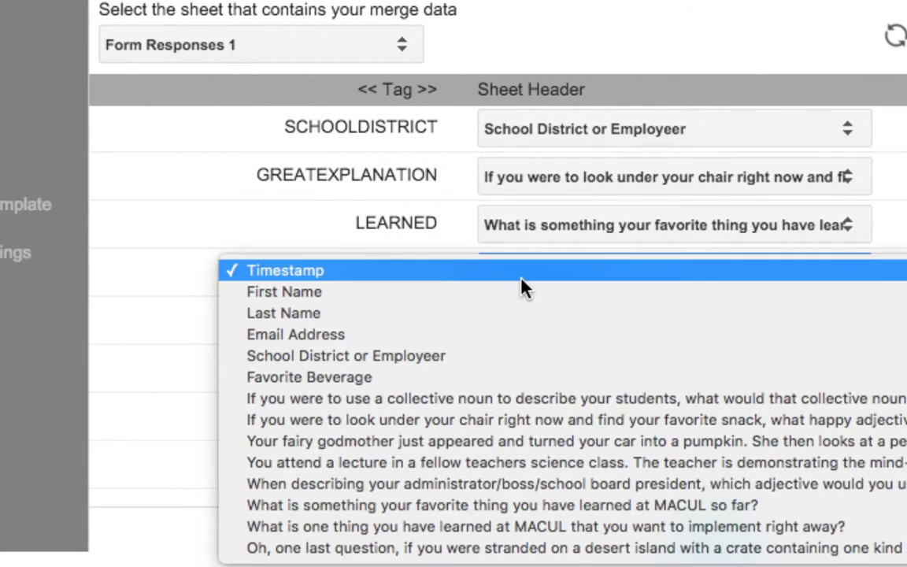
{"action": "left_click", "coordinate": [510, 376]}
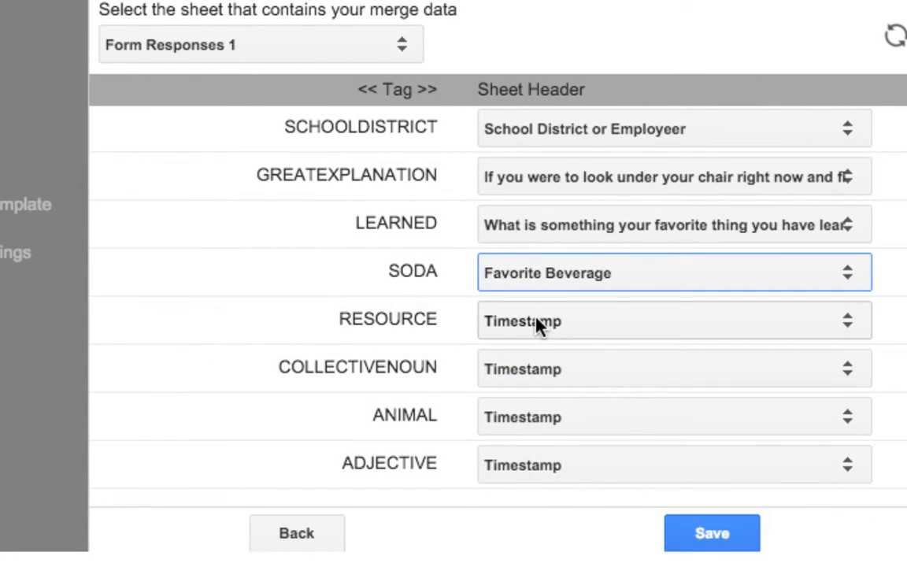
{"action": "scroll", "coordinate": [541, 326], "scroll_direction": "down", "scroll_amount": 2}
{"action": "left_click", "coordinate": [538, 254]}
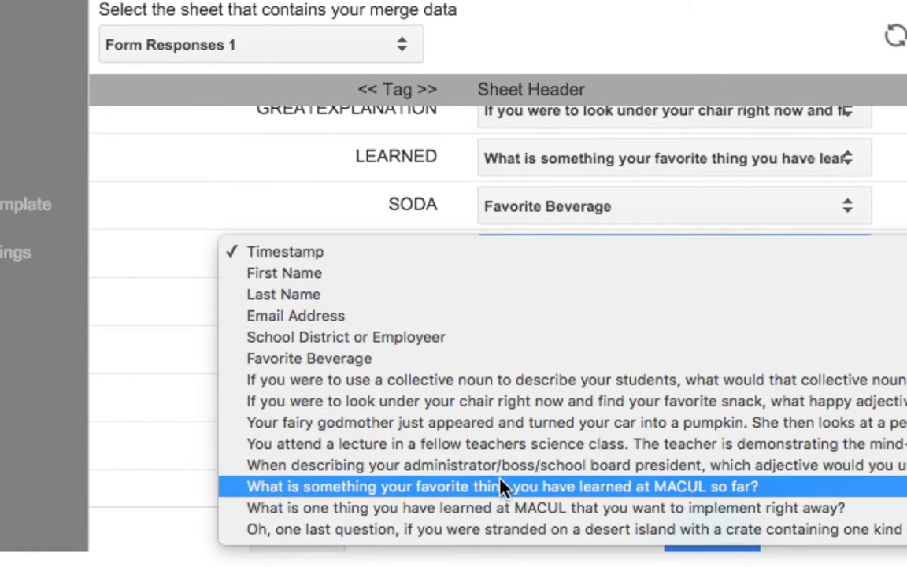
{"action": "left_click", "coordinate": [492, 508]}
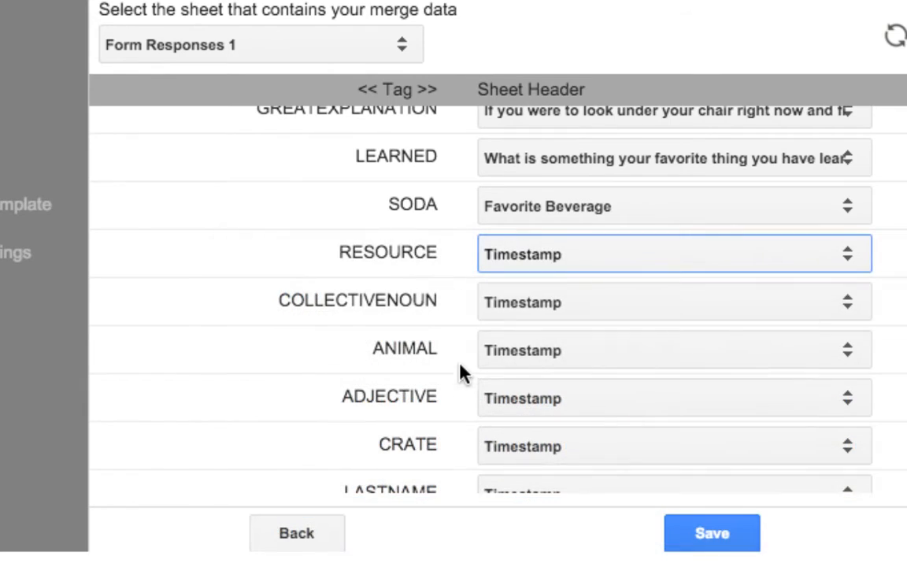
Map COLLECTIVENOUN to the question about a collective noun for students and ANIMAL to the fairy godmother question
{"action": "left_click", "coordinate": [500, 314]}
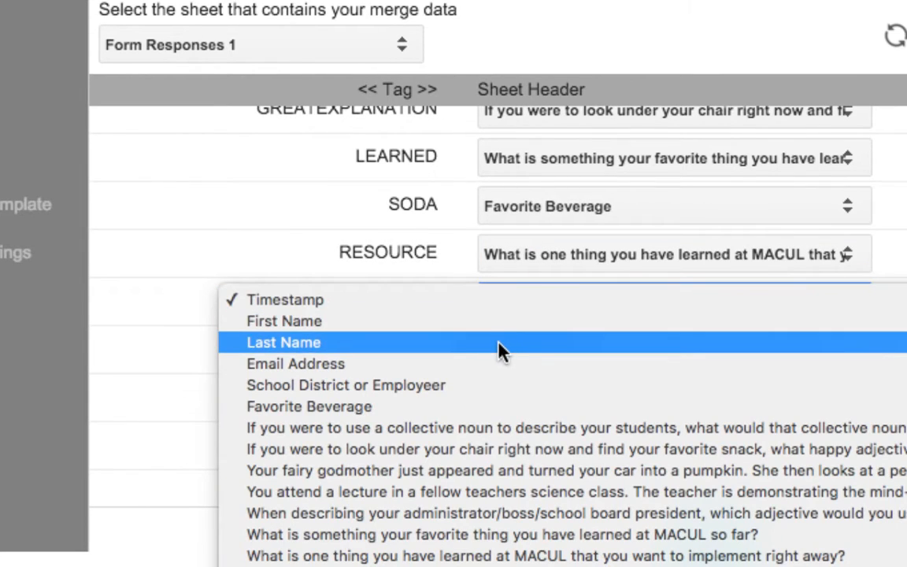
{"action": "left_click", "coordinate": [487, 429]}
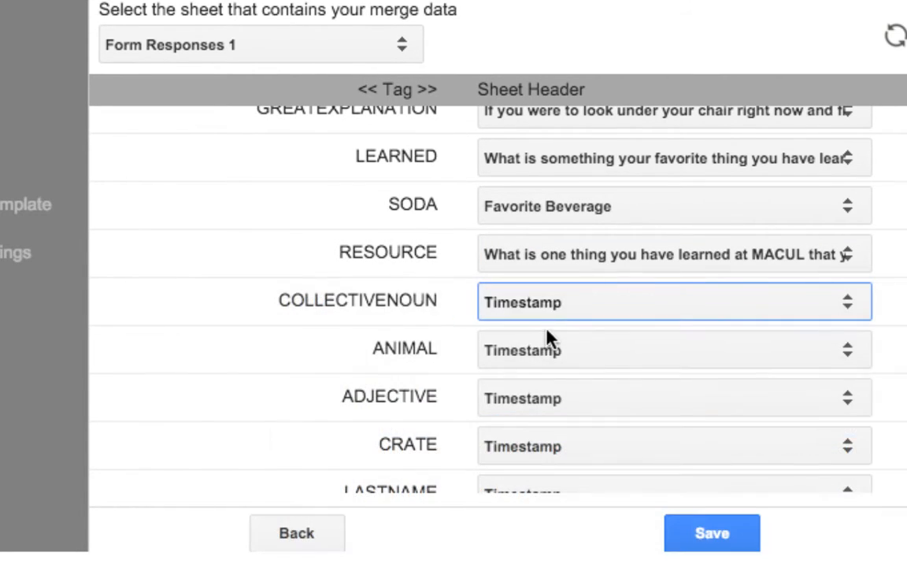
{"action": "left_click", "coordinate": [527, 351]}
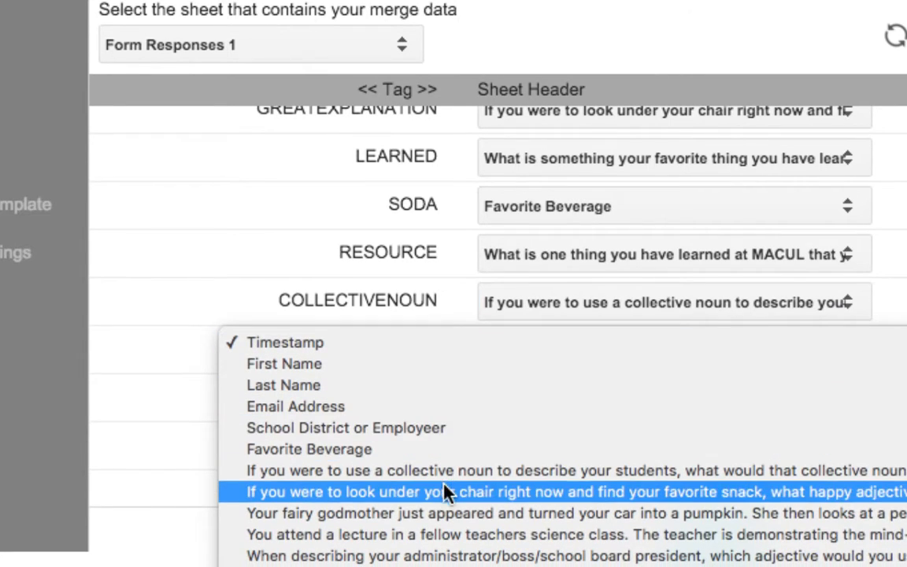
{"action": "left_click", "coordinate": [442, 513]}
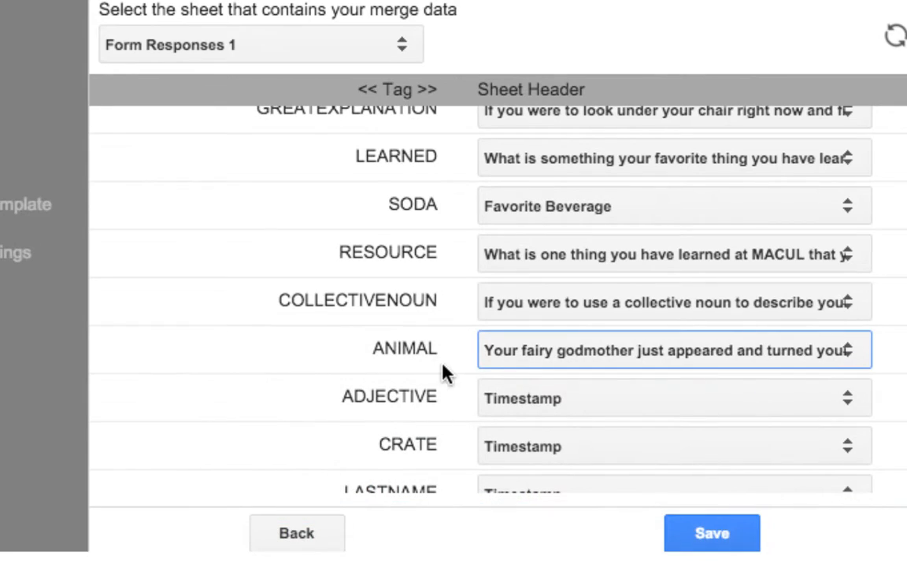
Map ADJECTIVE to the question describing your administrator/boss/school board president and CRATE to the favorite snack under your chair question
{"action": "left_click", "coordinate": [495, 398]}
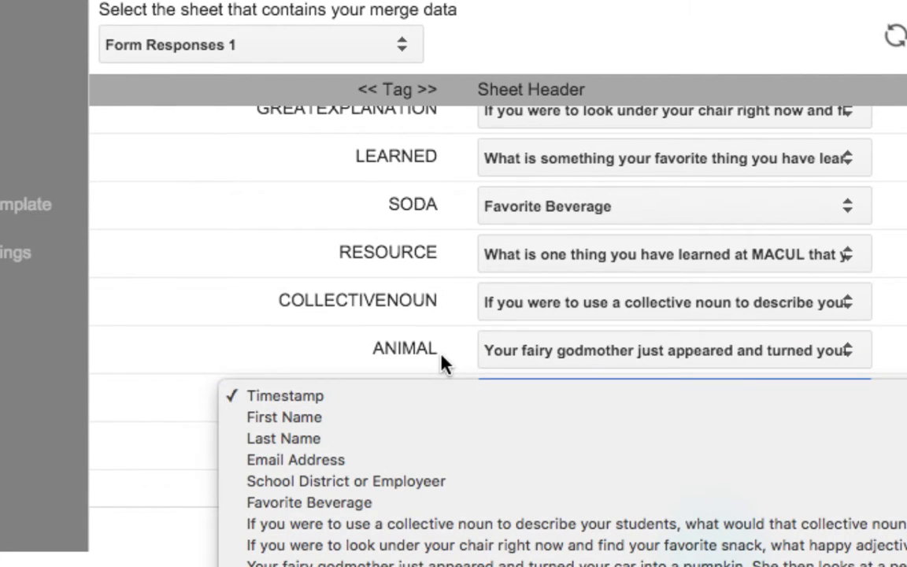
{"action": "scroll", "coordinate": [496, 460], "scroll_direction": "down", "scroll_amount": 2}
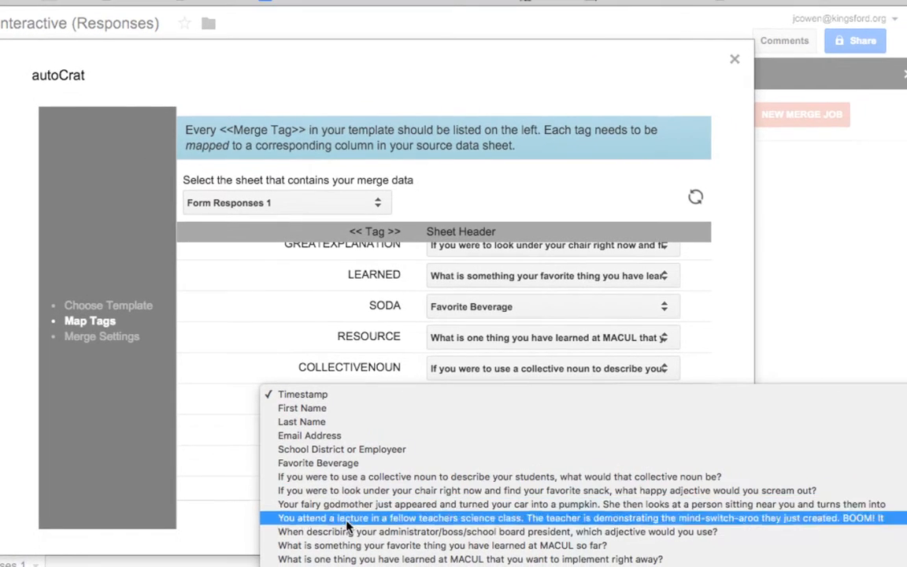
{"action": "left_click", "coordinate": [359, 532]}
{"action": "scroll", "coordinate": [377, 409], "scroll_direction": "down", "scroll_amount": 2}
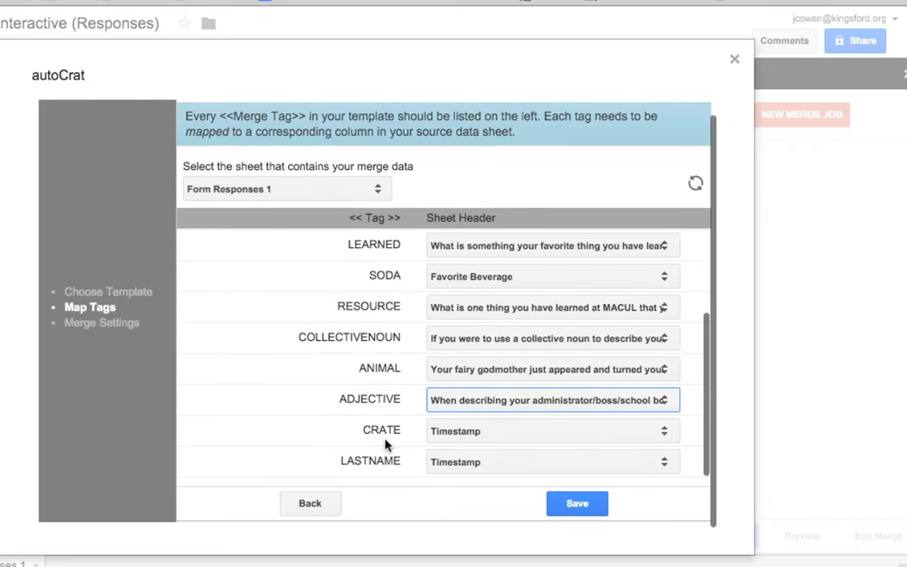
{"action": "left_click", "coordinate": [464, 431]}
{"action": "scroll", "coordinate": [466, 504], "scroll_direction": "down", "scroll_amount": 2}
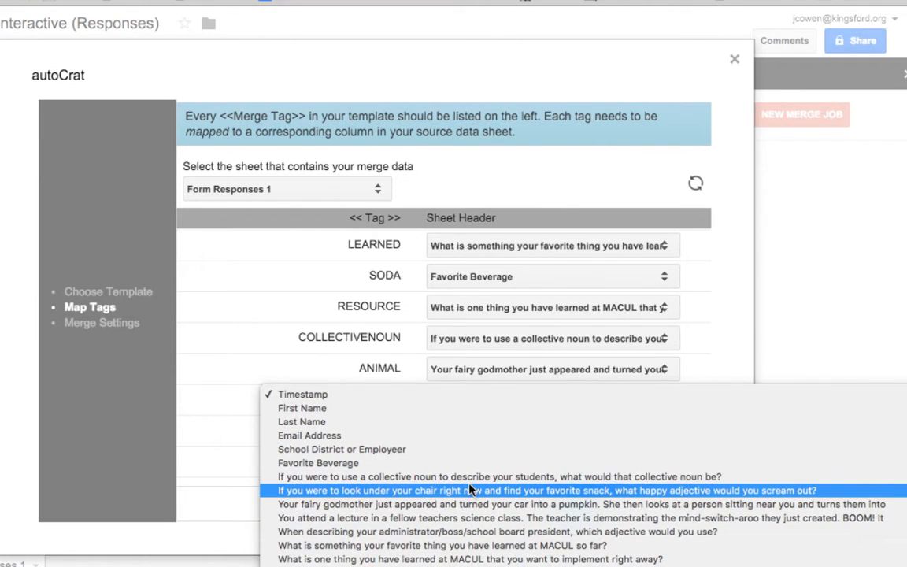
{"action": "left_click", "coordinate": [470, 490]}
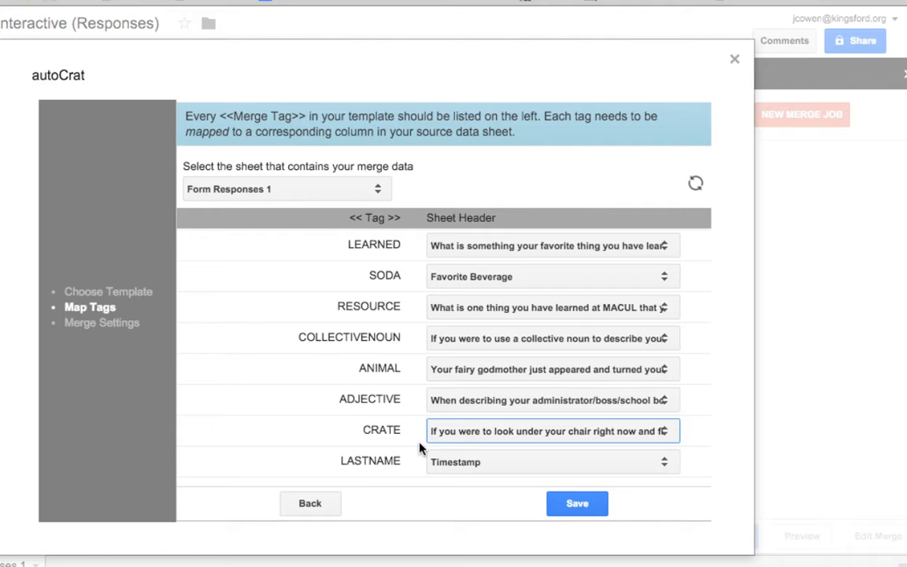
{"action": "left_click", "coordinate": [447, 463]}
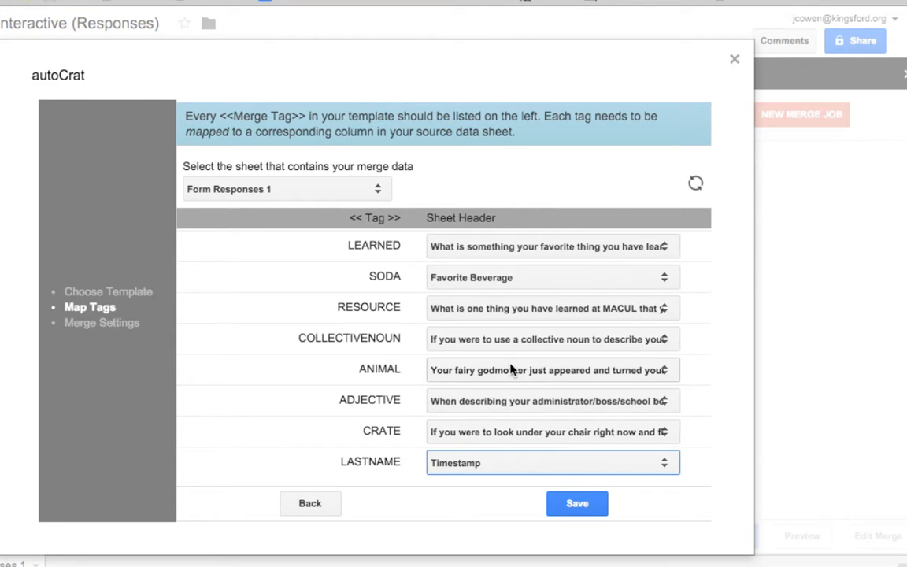
{"action": "left_click", "coordinate": [490, 433]}
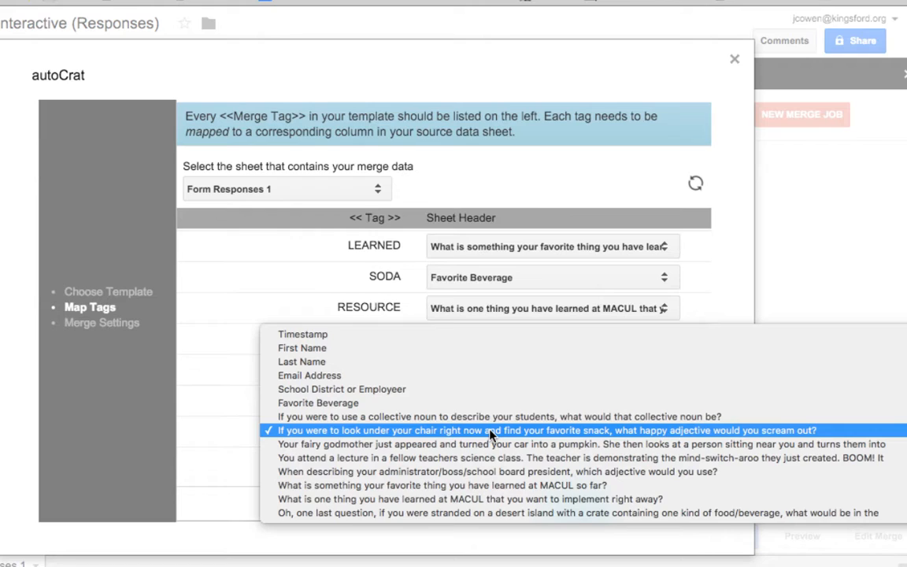
{"action": "left_click", "coordinate": [489, 431]}
{"action": "left_click", "coordinate": [472, 461]}
{"action": "left_click", "coordinate": [402, 442]}
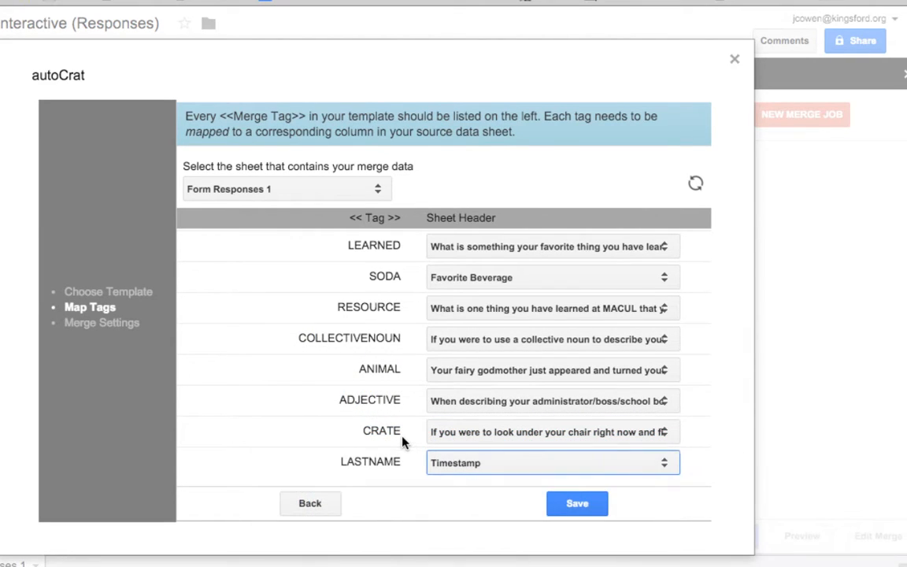
Map the FIRSTNAME tag to the First Name column and LASTNAME to the Last Name column
{"action": "scroll", "coordinate": [404, 441], "scroll_direction": "up", "scroll_amount": 3}
{"action": "left_click", "coordinate": [447, 289]}
{"action": "left_click", "coordinate": [443, 306]}
{"action": "scroll", "coordinate": [399, 393], "scroll_direction": "down", "scroll_amount": 5}
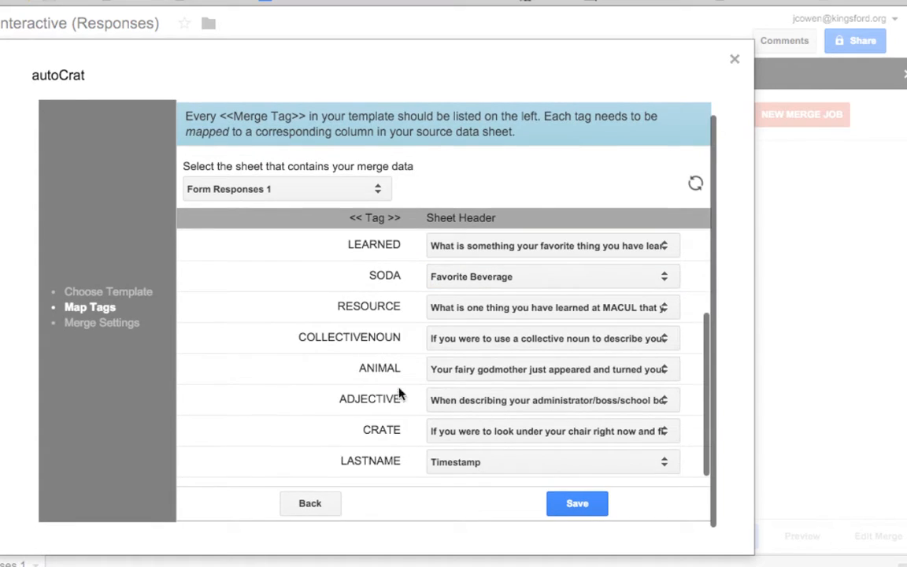
{"action": "left_click", "coordinate": [472, 463]}
{"action": "left_click", "coordinate": [462, 492]}
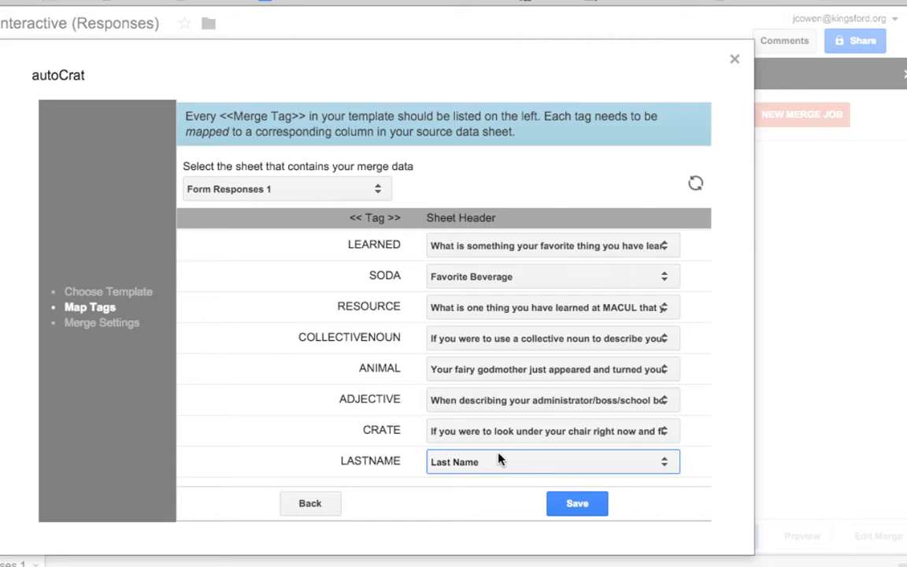
Map FAVORITEPERSON to the question about attending a fellow teacher's science class lecture and save the tag mapping
{"action": "scroll", "coordinate": [412, 412], "scroll_direction": "up", "scroll_amount": 4}
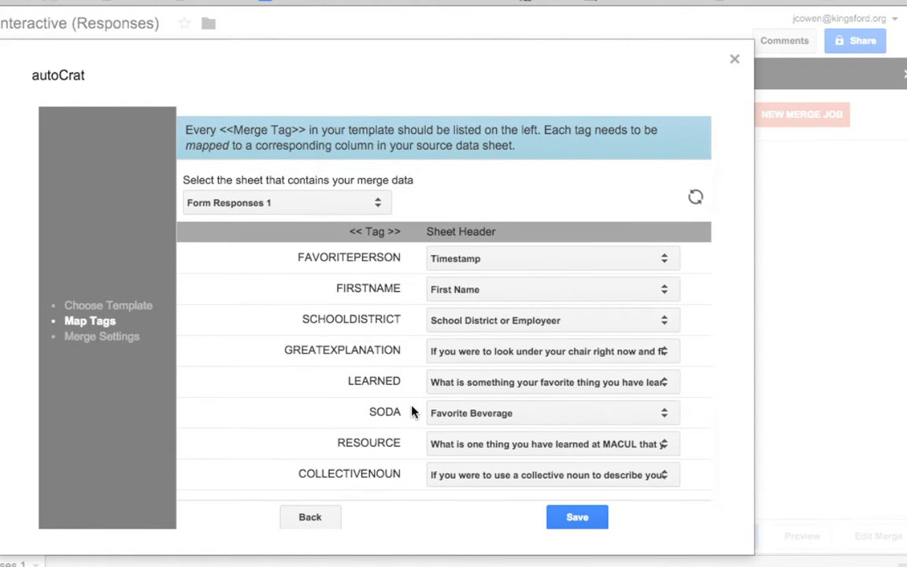
{"action": "left_click", "coordinate": [482, 261]}
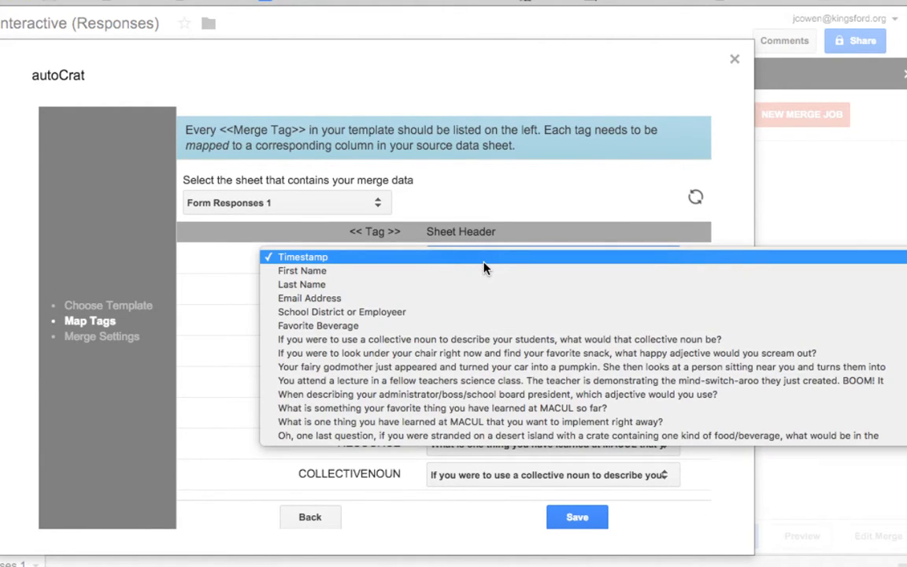
{"action": "left_click", "coordinate": [493, 382]}
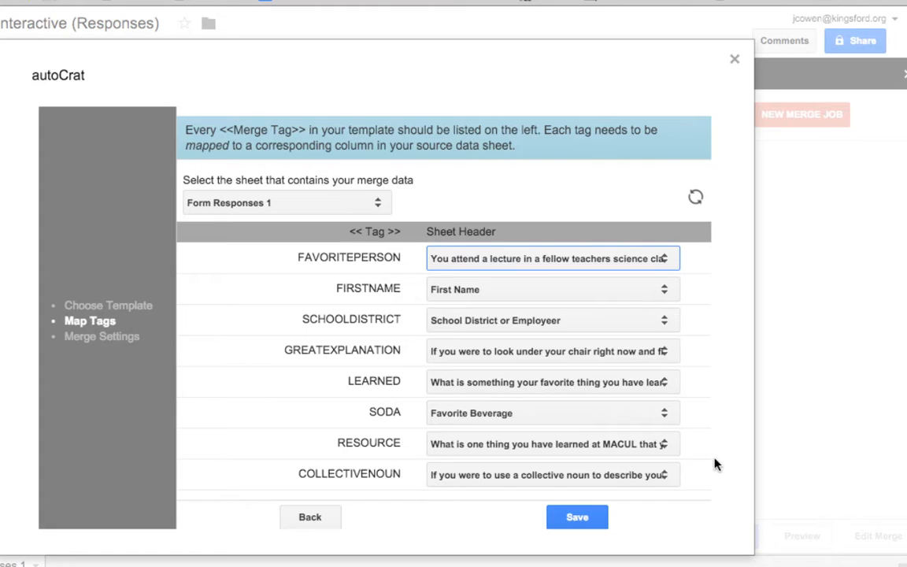
{"action": "left_click", "coordinate": [583, 517]}
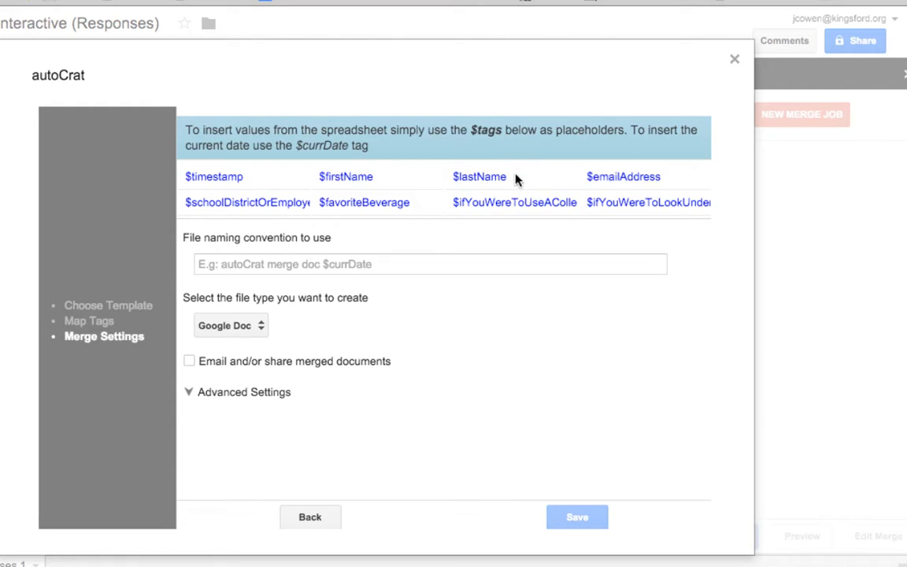
Set the file naming convention for the merged documents to "$lastName, $firstName"
{"action": "left_click_drag", "start_coordinate": [518, 179], "coordinate": [431, 178]}
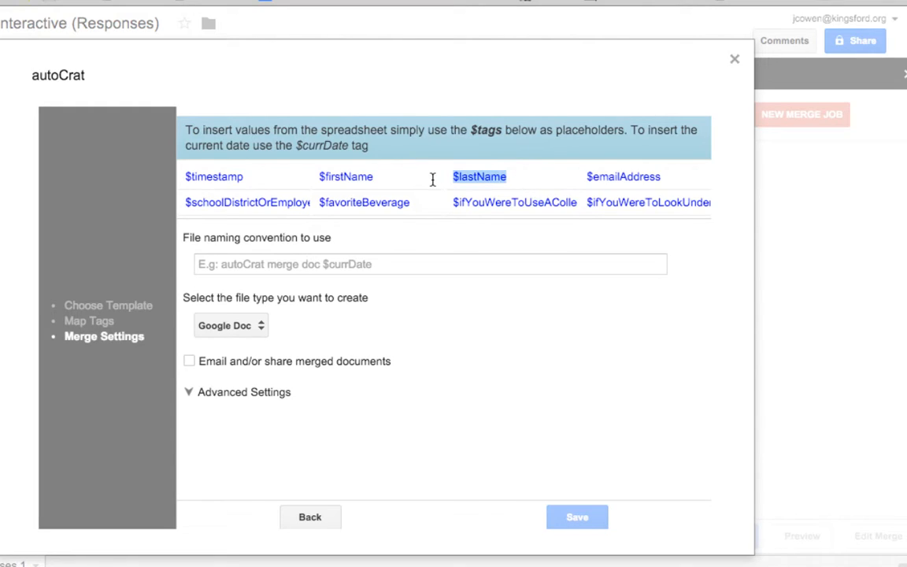
{"action": "left_click", "coordinate": [519, 182]}
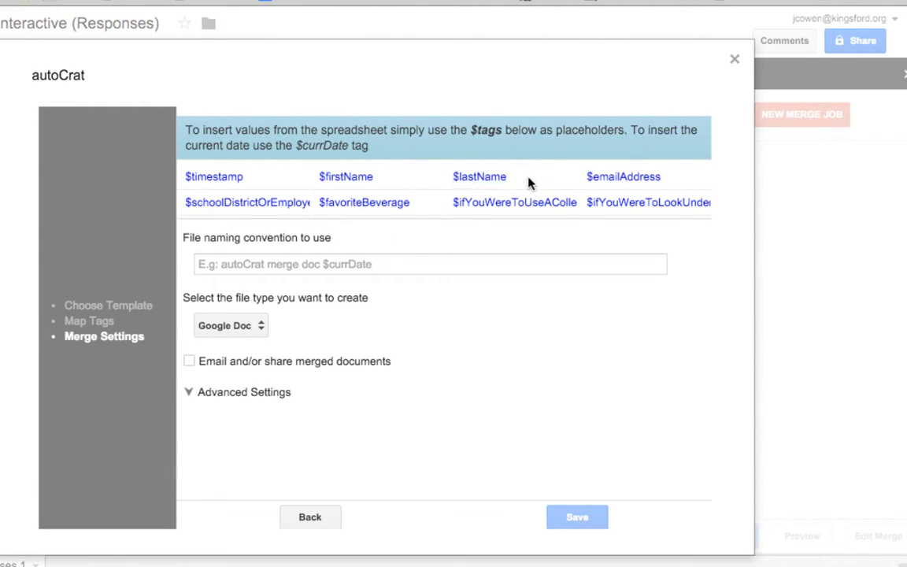
{"action": "left_click_drag", "start_coordinate": [516, 181], "coordinate": [453, 178]}
{"action": "key", "text": "ctrl+c"}
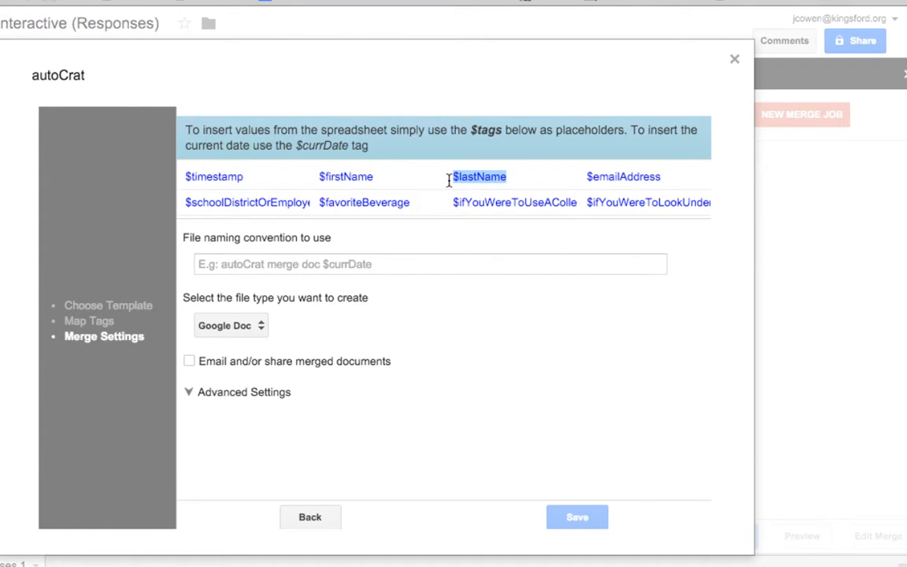
{"action": "left_click", "coordinate": [378, 269]}
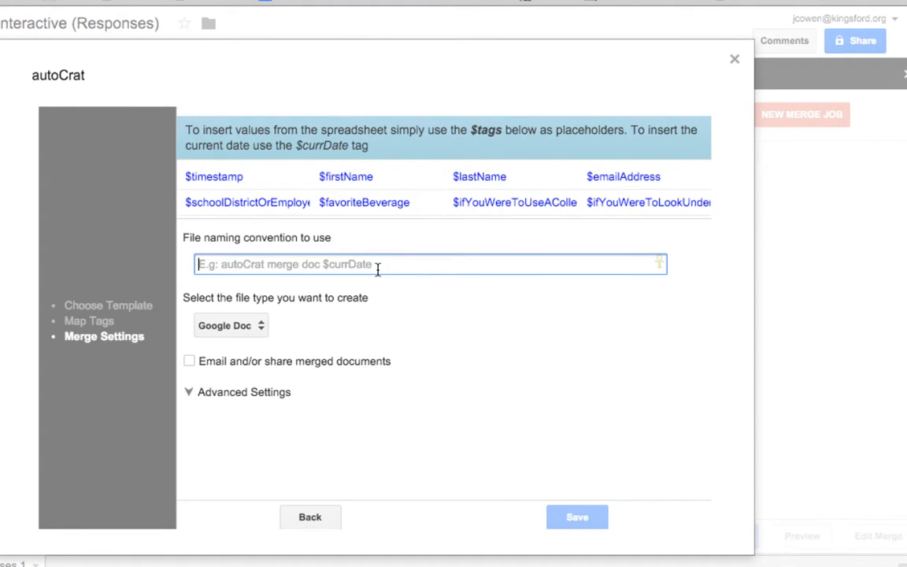
{"action": "key", "text": "ctrl+v"}
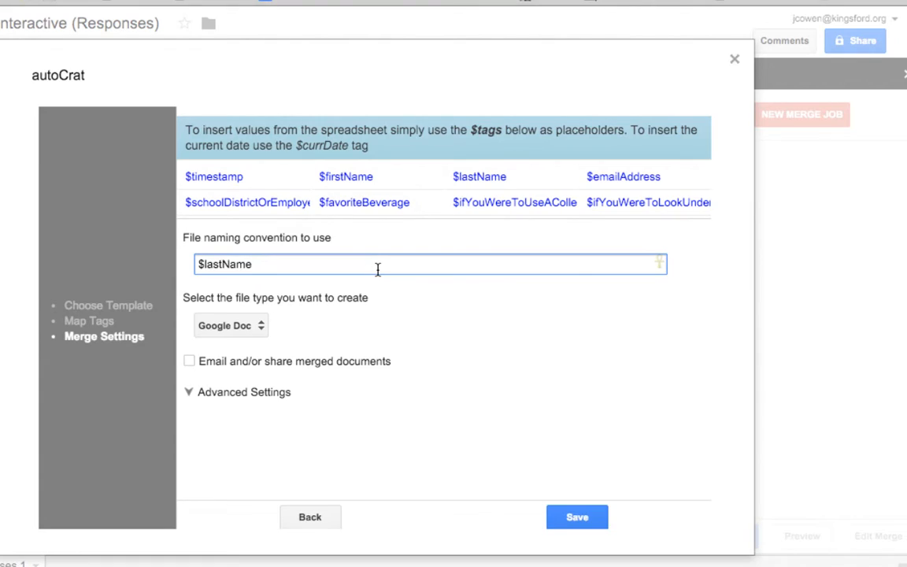
{"action": "type", "text": ","}
{"action": "left_click_drag", "start_coordinate": [378, 180], "coordinate": [317, 181]}
{"action": "key", "text": "ctrl+c"}
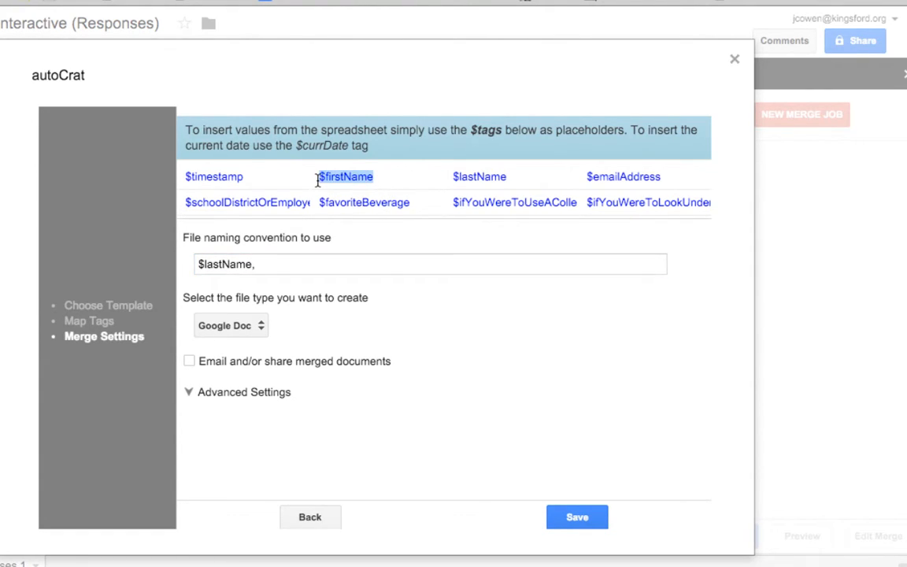
{"action": "left_click", "coordinate": [347, 266]}
{"action": "key", "text": "ctrl+v"}
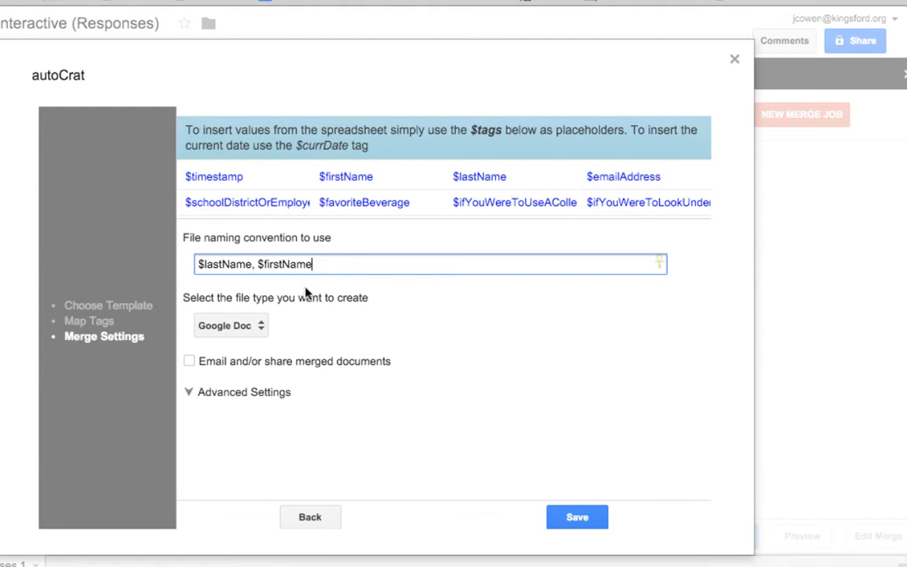
Set the merged file type to PDF and enable emailing and/or sharing of the merged documents
{"action": "left_click", "coordinate": [253, 325]}
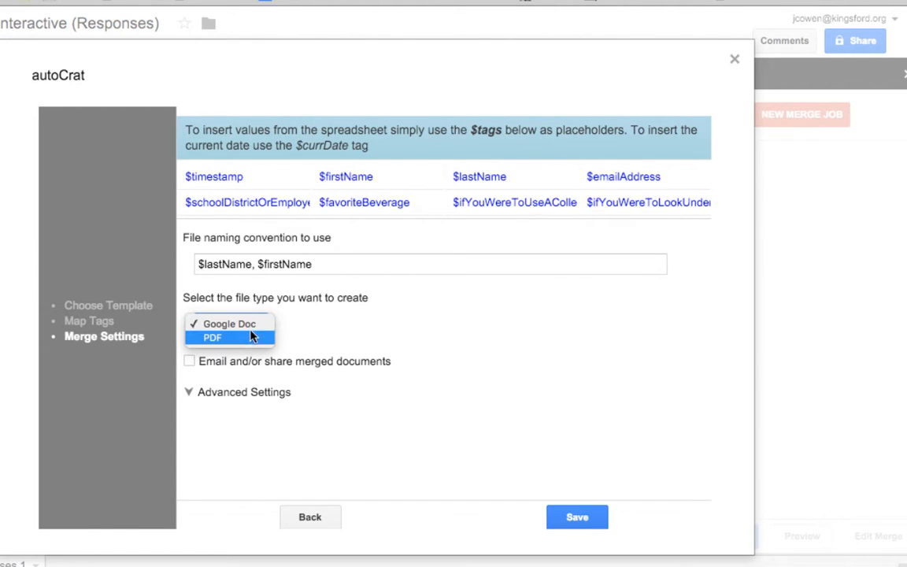
{"action": "left_click", "coordinate": [247, 339]}
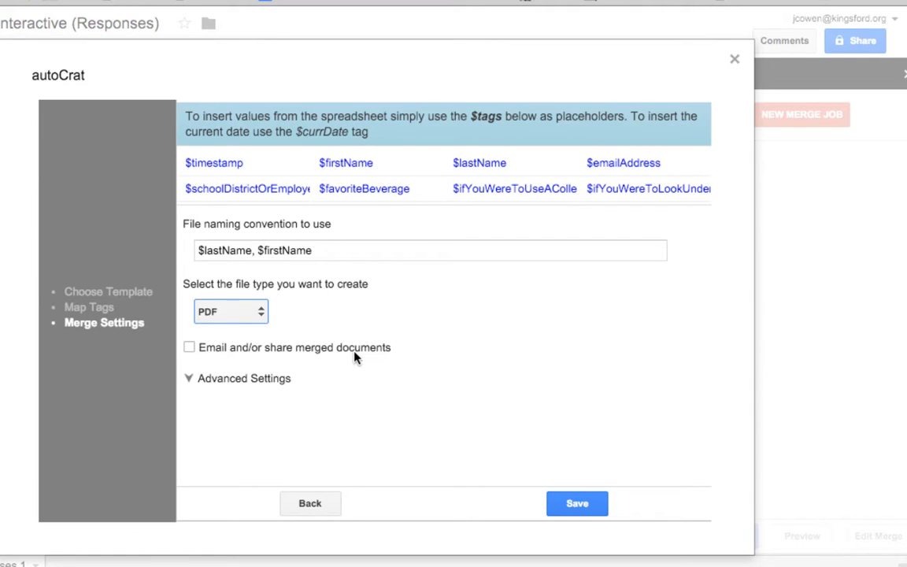
{"action": "left_click", "coordinate": [286, 353]}
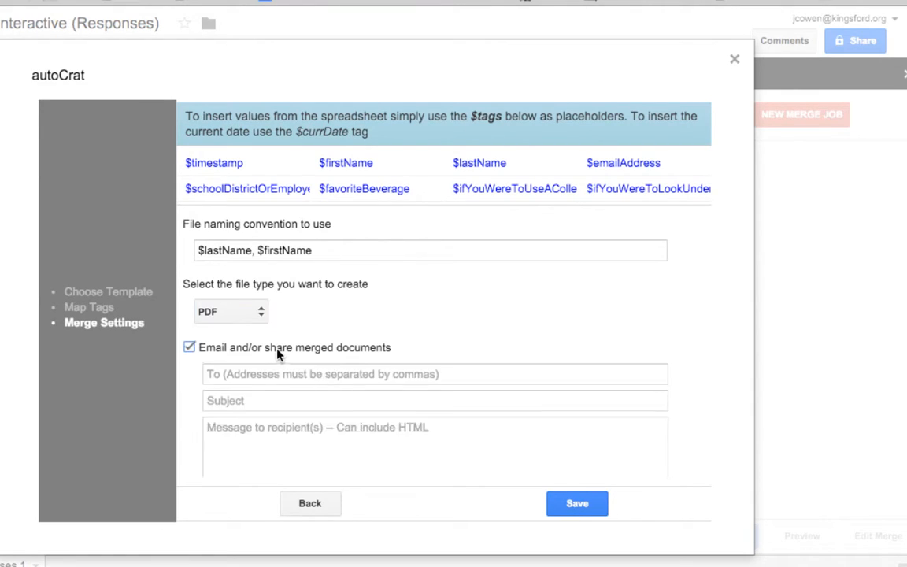
{"action": "scroll", "coordinate": [287, 329], "scroll_direction": "down", "scroll_amount": 2}
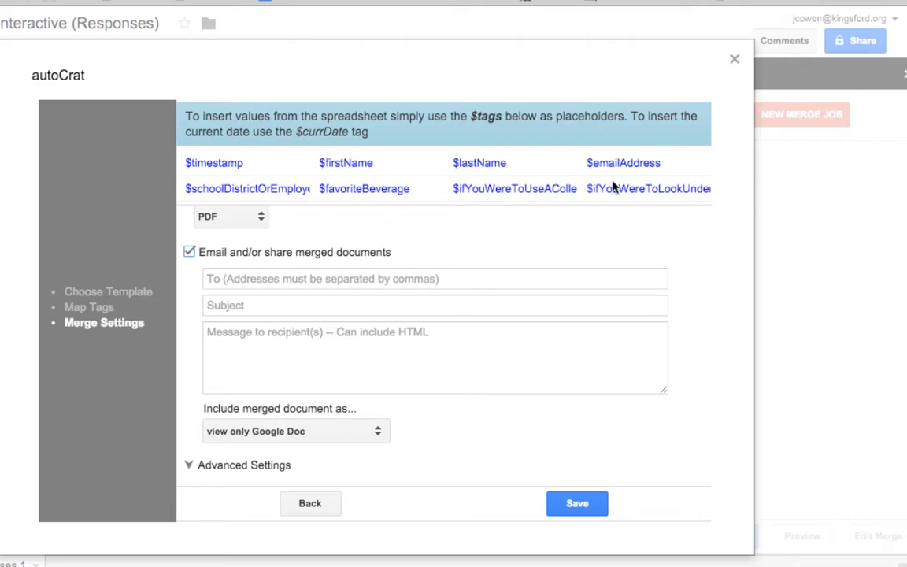
Address the merge email to the $emailAddress tag and give it the subject "AutoCrat Rocks"
{"action": "left_click_drag", "start_coordinate": [669, 164], "coordinate": [583, 167]}
{"action": "key", "text": "ctrl+c"}
{"action": "left_click", "coordinate": [397, 277]}
{"action": "key", "text": "ctrl+v"}
{"action": "left_click", "coordinate": [342, 299]}
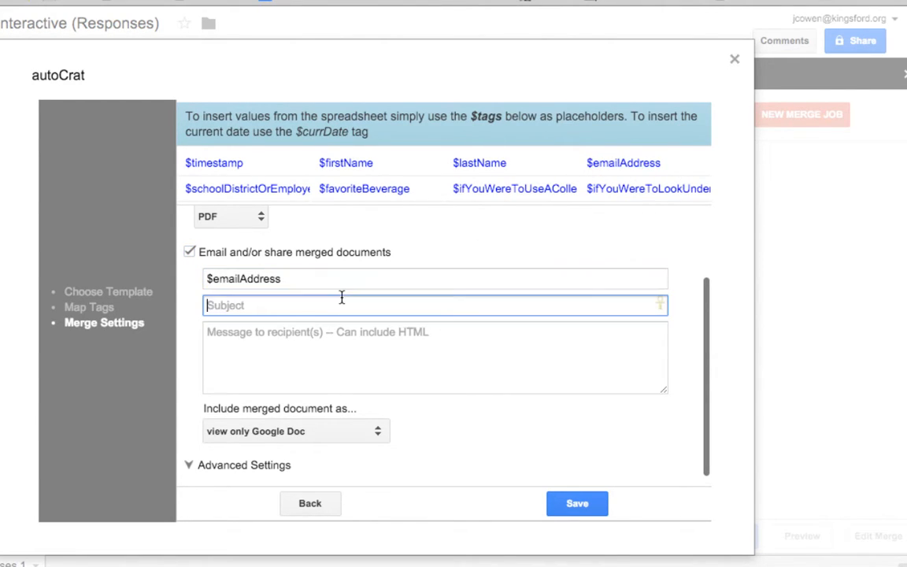
{"action": "type", "text": "AutoCrat Wo"}
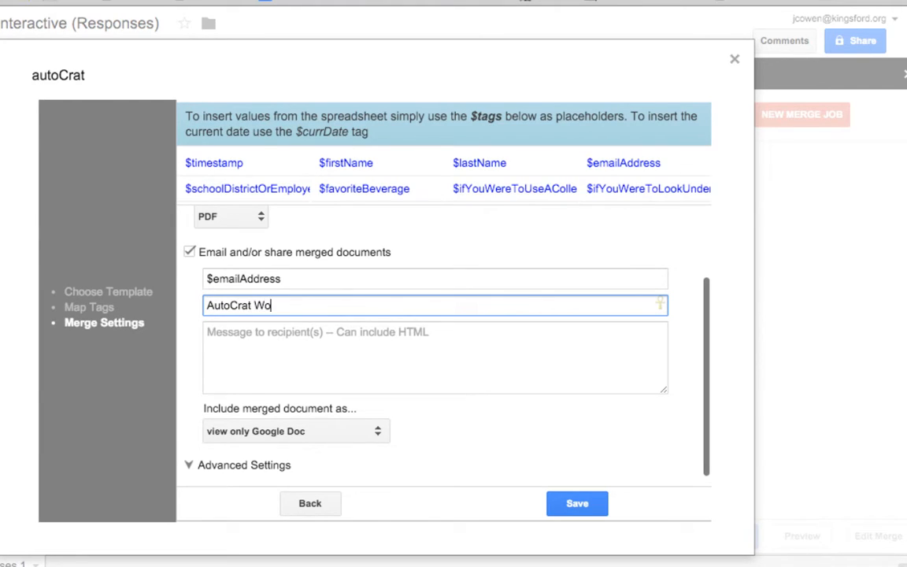
{"action": "key", "text": "BackSpace"}
{"action": "key", "text": "BackSpace"}
{"action": "type", "text": "Rocks"}
Begin the message to recipients with the greeting "Dear $firstName:" followed by a blank line
{"action": "left_click", "coordinate": [284, 345]}
{"action": "type", "text": "Dear"}
{"action": "left_click", "coordinate": [384, 155]}
{"action": "left_click_drag", "start_coordinate": [385, 159], "coordinate": [314, 164]}
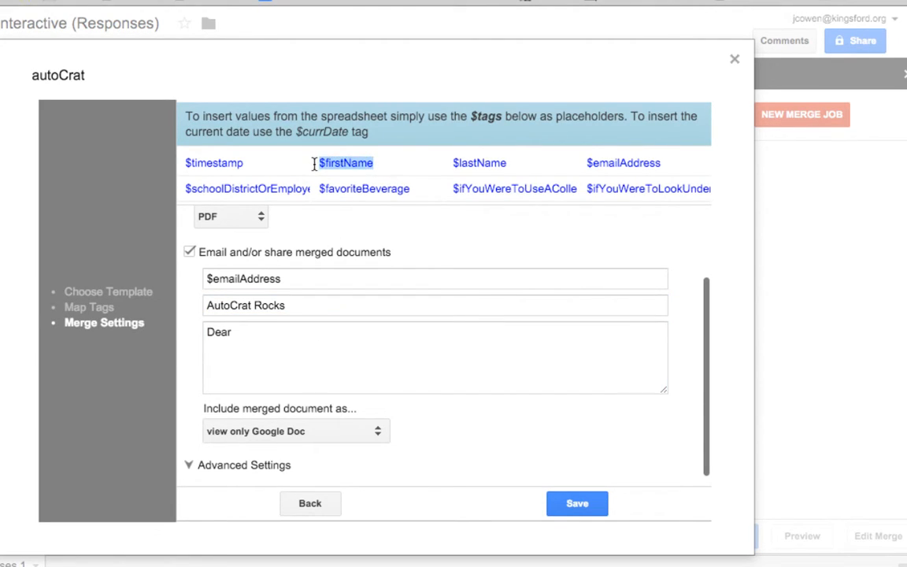
{"action": "left_click", "coordinate": [292, 332]}
{"action": "key", "text": "ctrl+v"}
{"action": "type", "text": ":"}
{"action": "key", "text": "Return"}
{"action": "key", "text": "Return"}
Write "Thank you for coming to my session :)" as the message body below the greeting
{"action": "type", "text": "Thank you fro com"}
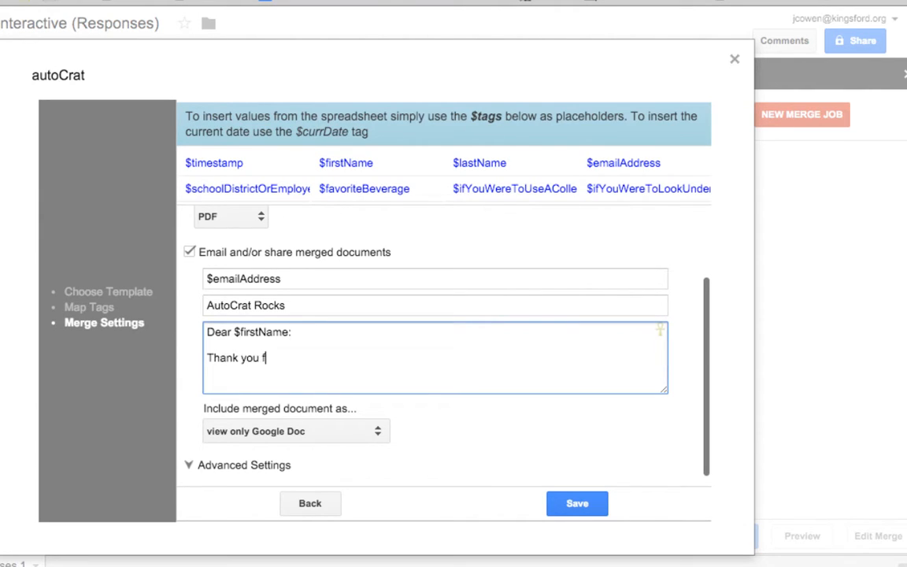
{"action": "key", "text": "BackSpace"}
{"action": "key", "text": "BackSpace"}
{"action": "key", "text": "BackSpace"}
{"action": "key", "text": "BackSpace"}
{"action": "key", "text": "BackSpace"}
{"action": "key", "text": "BackSpace"}
{"action": "type", "text": "or coming to my sess"}
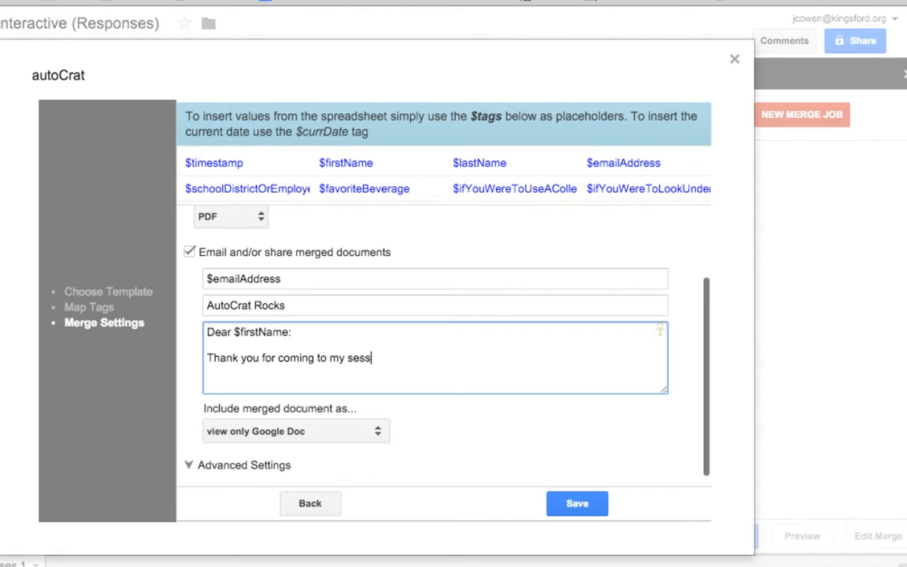
{"action": "type", "text": "ion :)  "}
Sign the message with a tilde and the sender's full name, followed by the sender's website address
{"action": "type", "text": "~Justin Cowen"}
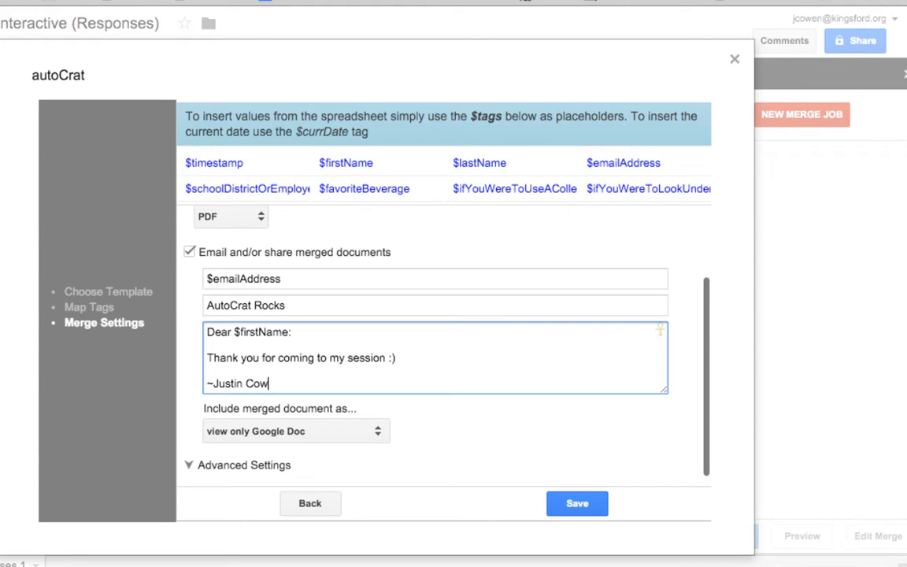
{"action": "key", "text": "Return"}
{"action": "key", "text": "Return"}
{"action": "type", "text": "www.co"}
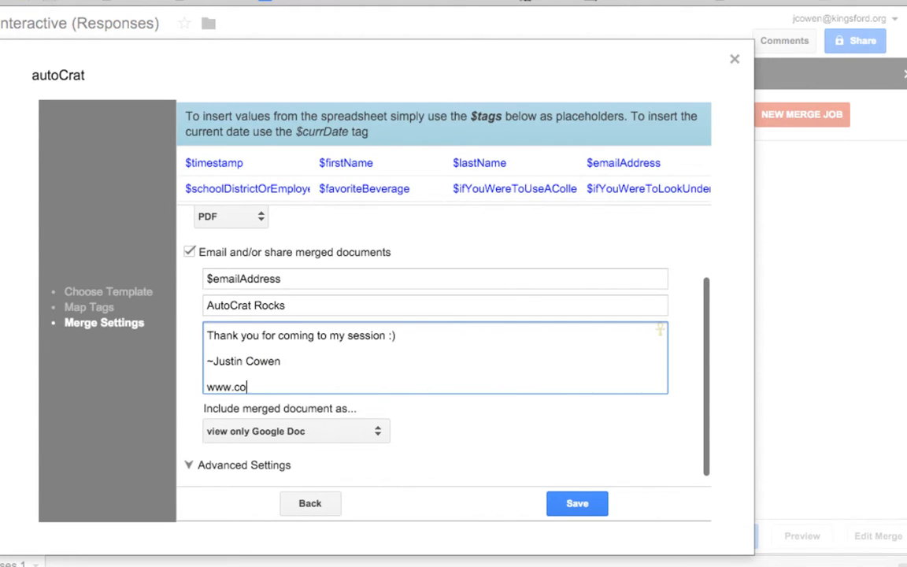
{"action": "type", "text": "wen.rocks"}
Include the merged document as a PDF file attachment and expand the Advanced Settings
{"action": "left_click", "coordinate": [262, 432]}
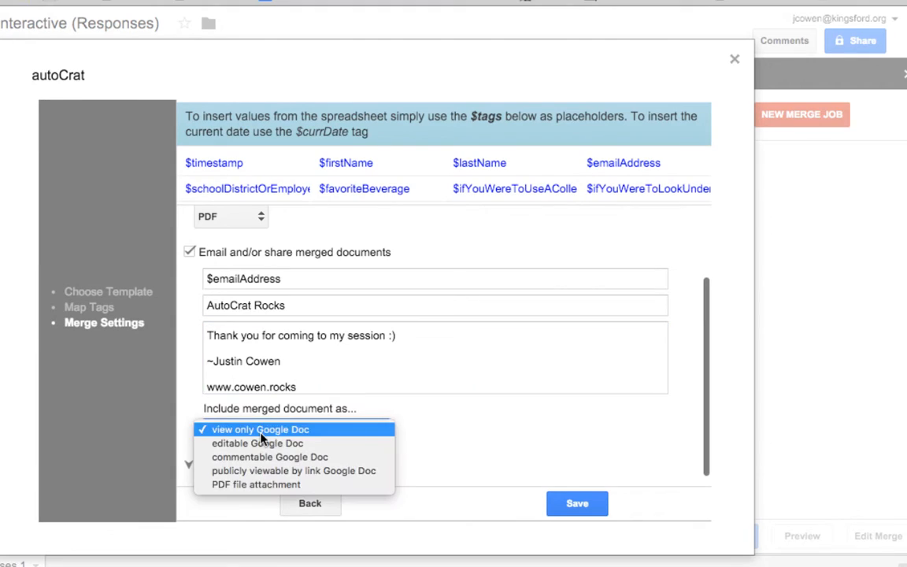
{"action": "left_click", "coordinate": [259, 484]}
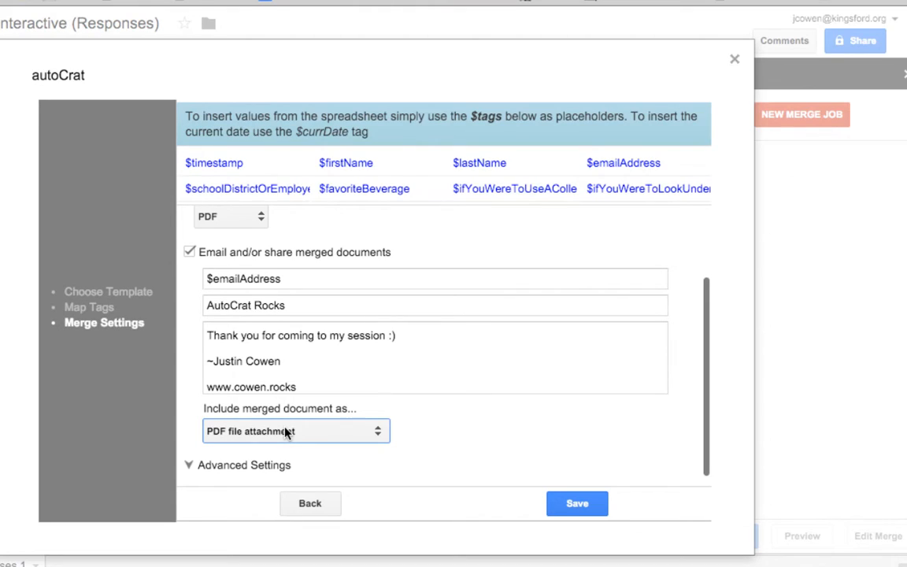
{"action": "left_click", "coordinate": [246, 465]}
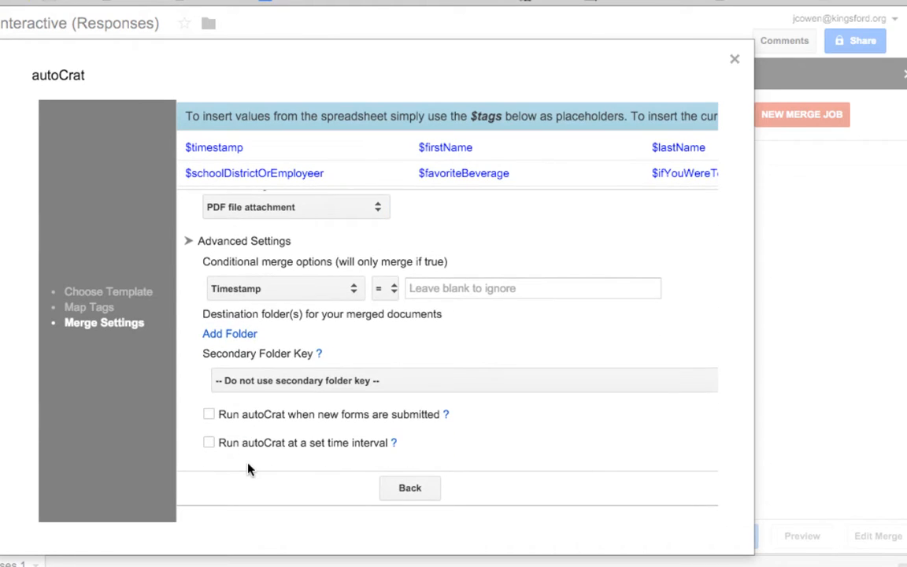
Set autoCrat to run when new forms are submitted, and save the merge job
{"action": "left_click", "coordinate": [322, 416]}
{"action": "scroll", "coordinate": [585, 435], "scroll_direction": "up", "scroll_amount": 10}
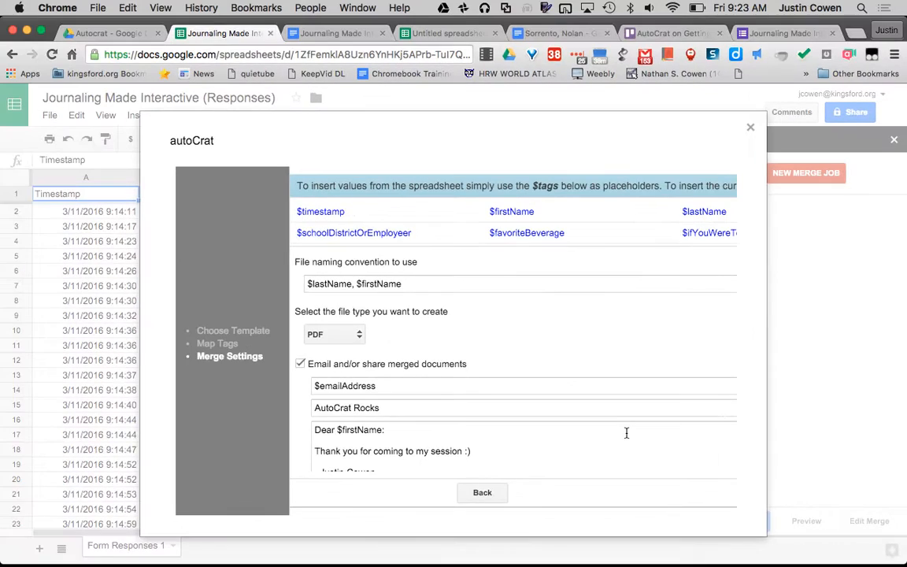
{"action": "scroll", "coordinate": [626, 433], "scroll_direction": "down", "scroll_amount": 5}
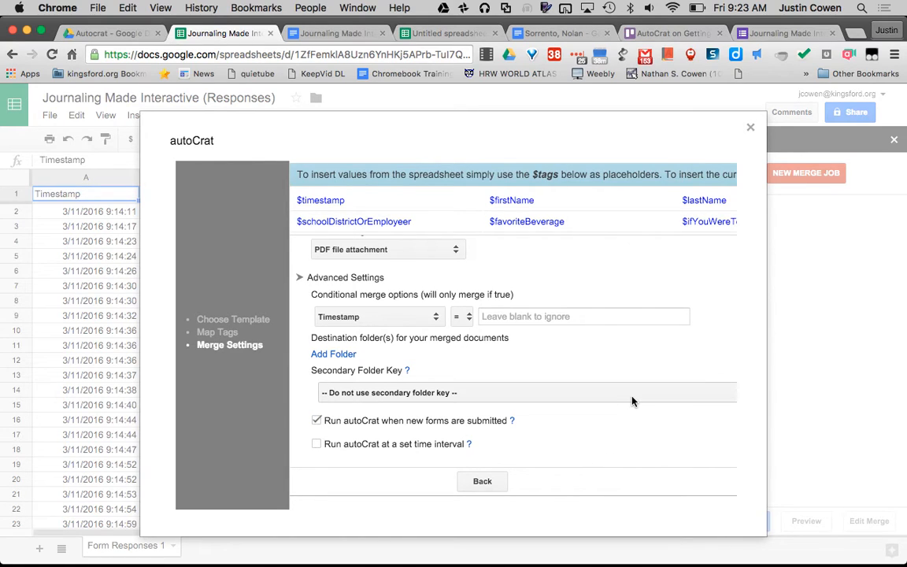
{"action": "scroll", "coordinate": [632, 400], "scroll_direction": "up", "scroll_amount": 5}
{"action": "scroll", "coordinate": [631, 401], "scroll_direction": "down", "scroll_amount": 5}
{"action": "scroll", "coordinate": [631, 402], "scroll_direction": "right", "scroll_amount": 2}
{"action": "scroll", "coordinate": [631, 401], "scroll_direction": "right", "scroll_amount": 3}
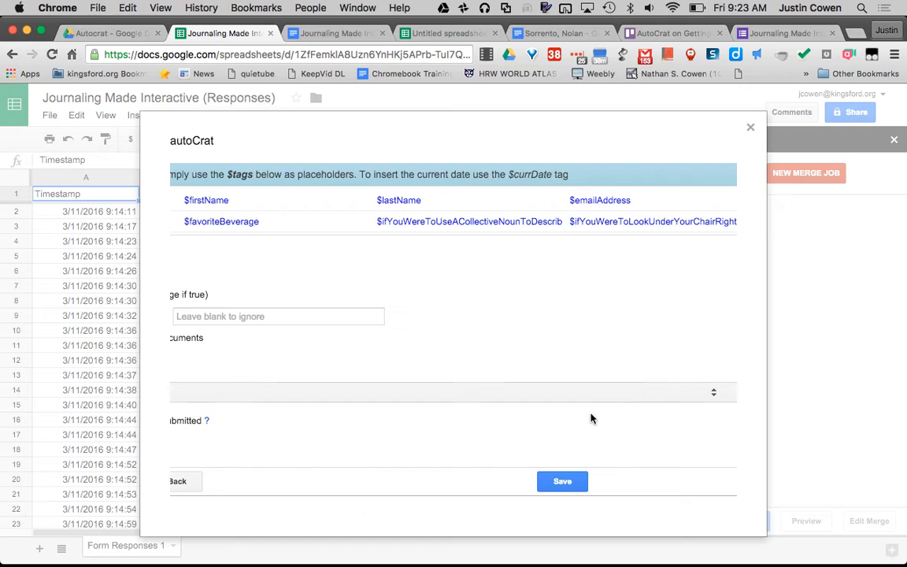
{"action": "scroll", "coordinate": [592, 457], "scroll_direction": "left", "scroll_amount": 5}
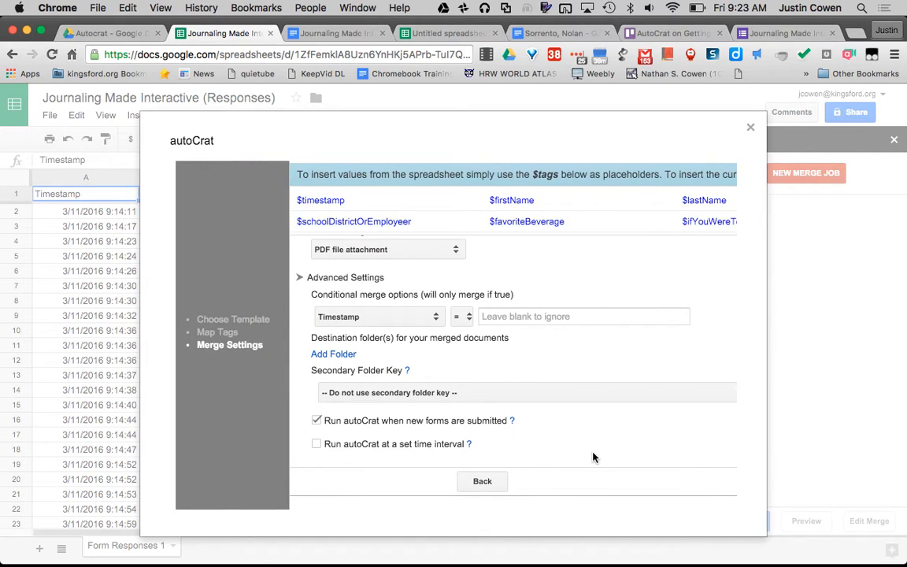
{"action": "scroll", "coordinate": [593, 458], "scroll_direction": "right", "scroll_amount": 5}
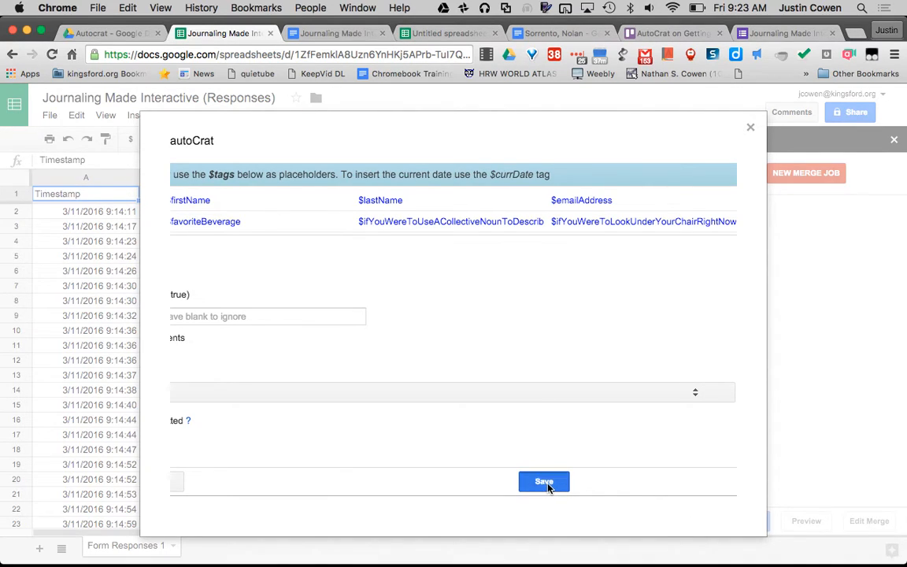
{"action": "left_click", "coordinate": [544, 482]}
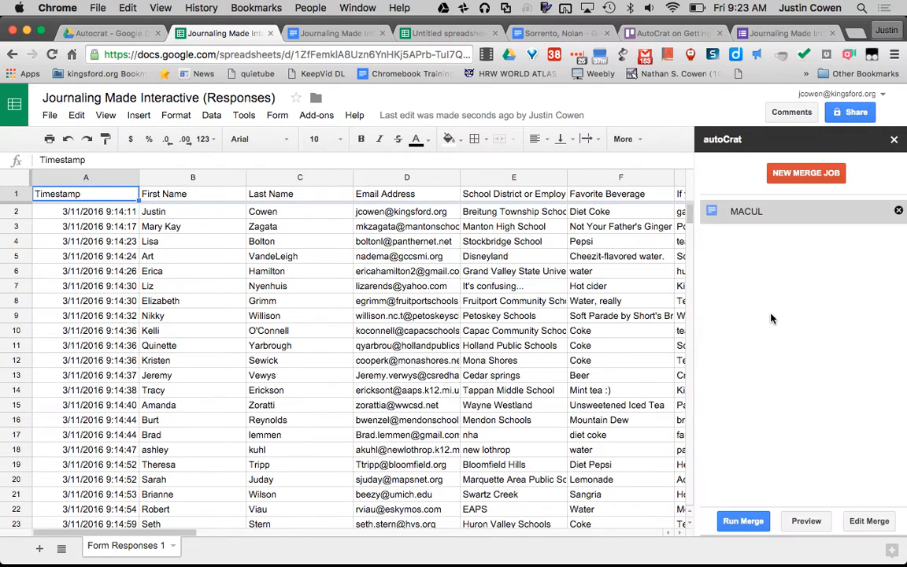
Run the MACUL merge job and check the merged document columns at the end of the response sheet
{"action": "left_click", "coordinate": [776, 208]}
{"action": "left_click", "coordinate": [743, 520]}
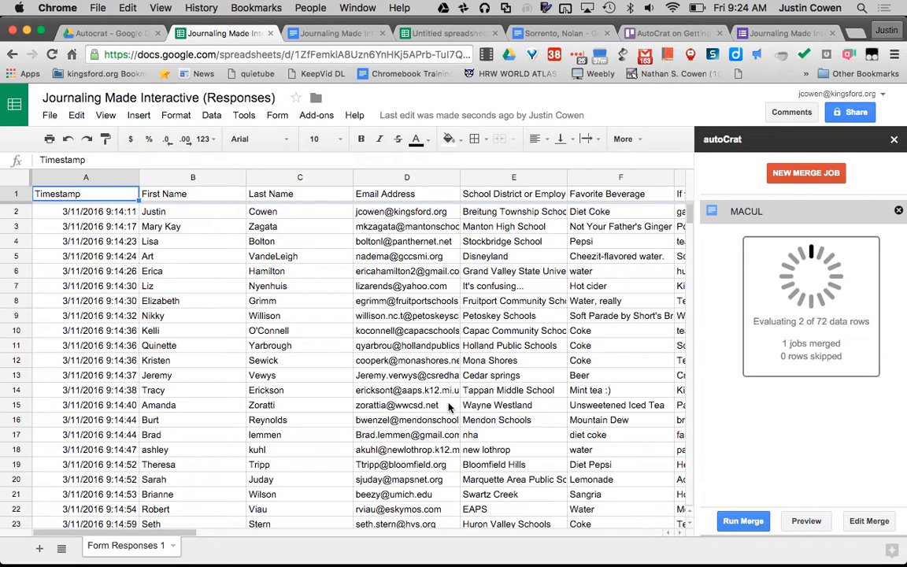
{"action": "scroll", "coordinate": [315, 283], "scroll_direction": "right", "scroll_amount": 10}
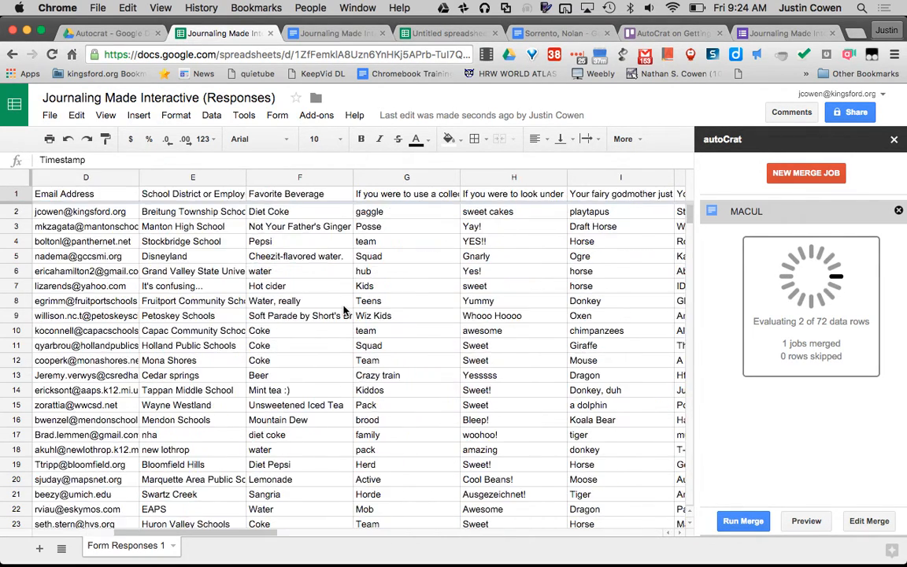
{"action": "scroll", "coordinate": [344, 309], "scroll_direction": "right", "scroll_amount": 6}
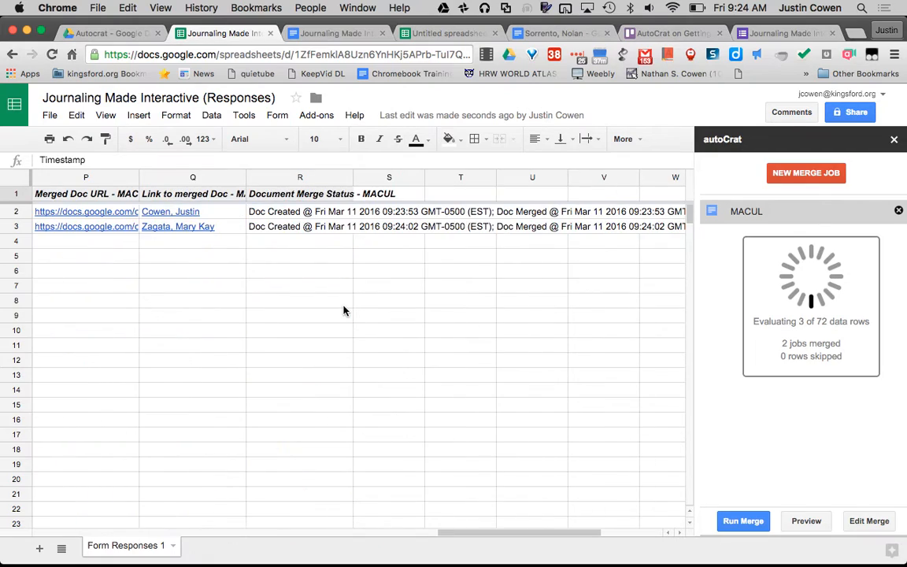
{"action": "scroll", "coordinate": [344, 310], "scroll_direction": "left", "scroll_amount": 3}
{"action": "mouse_move", "coordinate": [359, 209]}
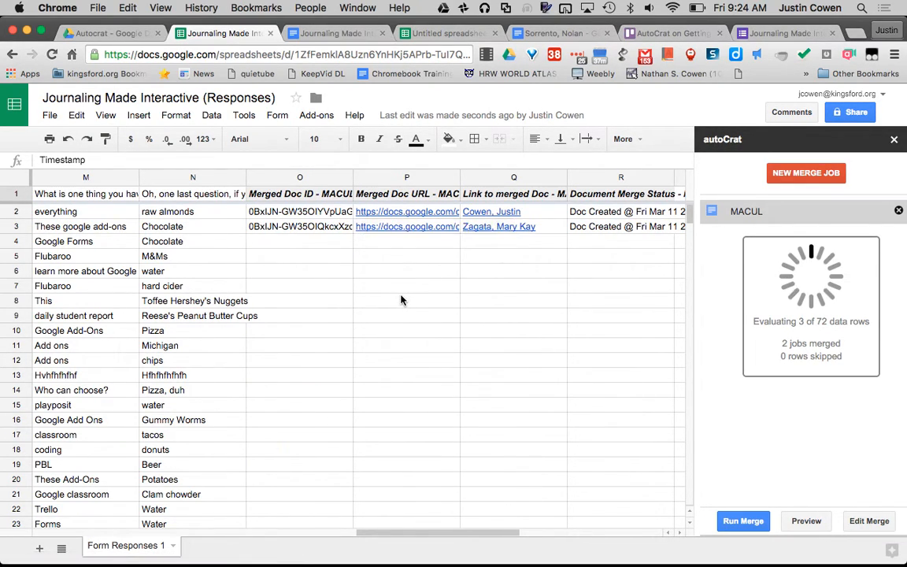
Open the MACUL - Merged Docs folder in Google Drive and preview the presenter's own merged PDF
{"action": "left_click", "coordinate": [88, 33]}
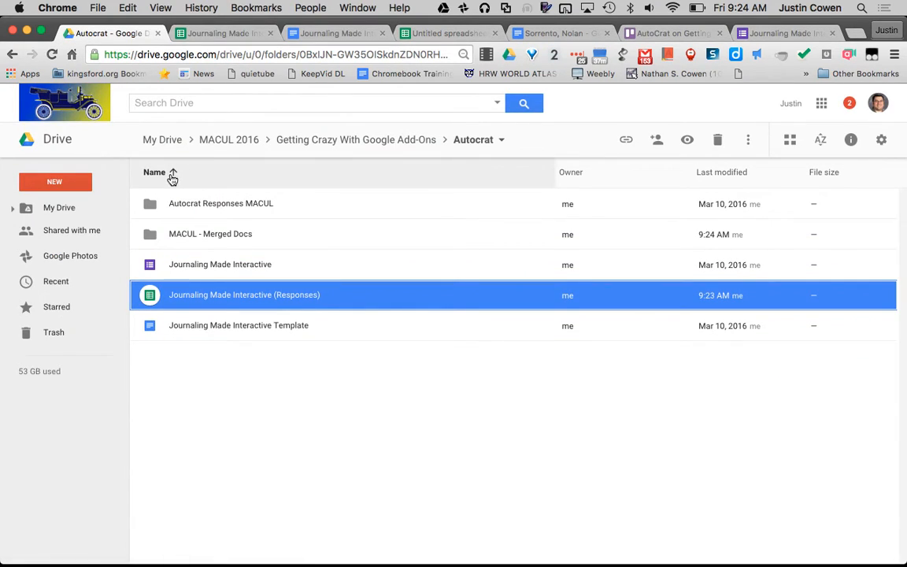
{"action": "double_click", "coordinate": [235, 234]}
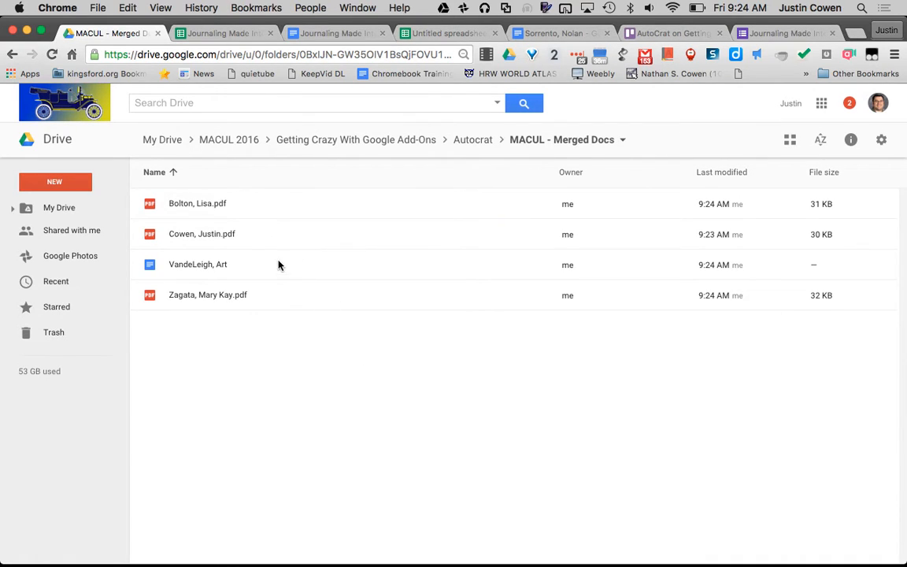
{"action": "left_click", "coordinate": [259, 240]}
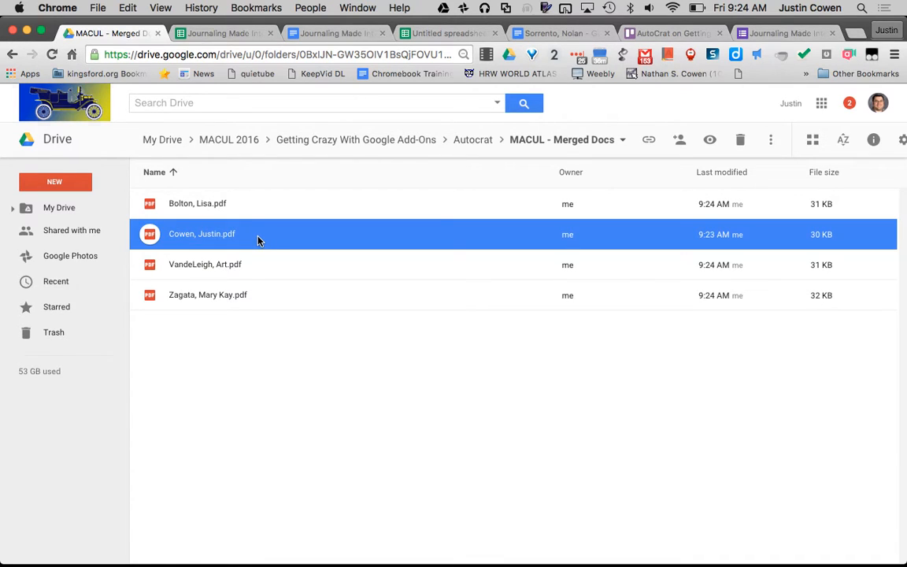
{"action": "double_click", "coordinate": [259, 240]}
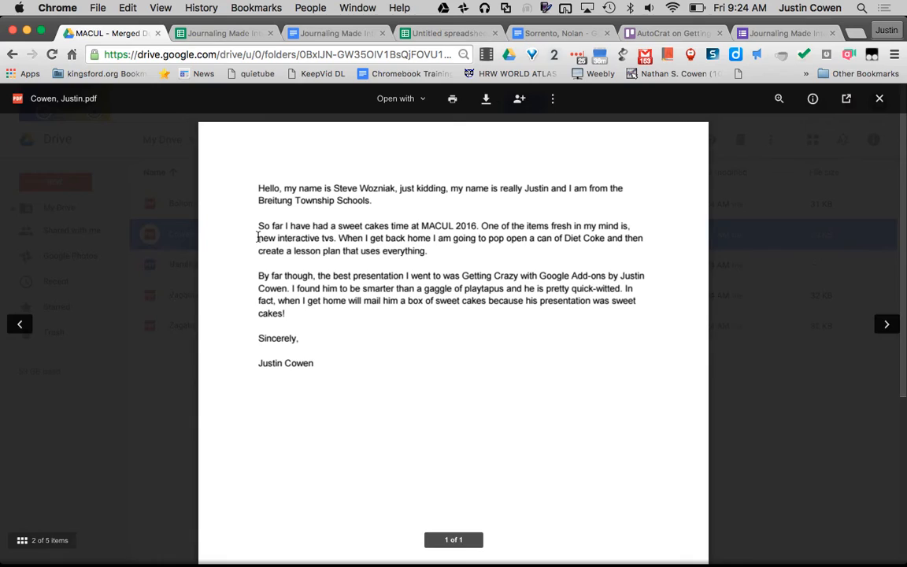
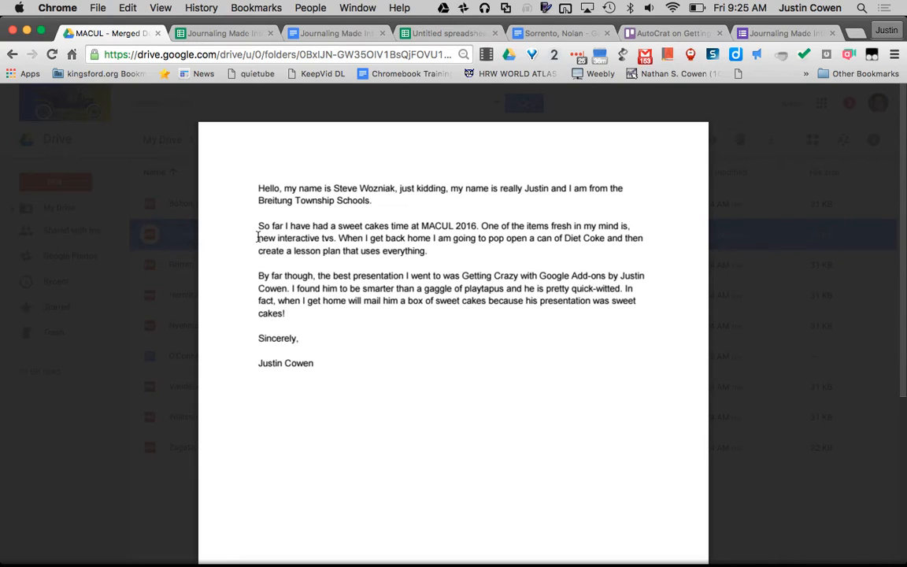
{"action": "left_click", "coordinate": [125, 278]}
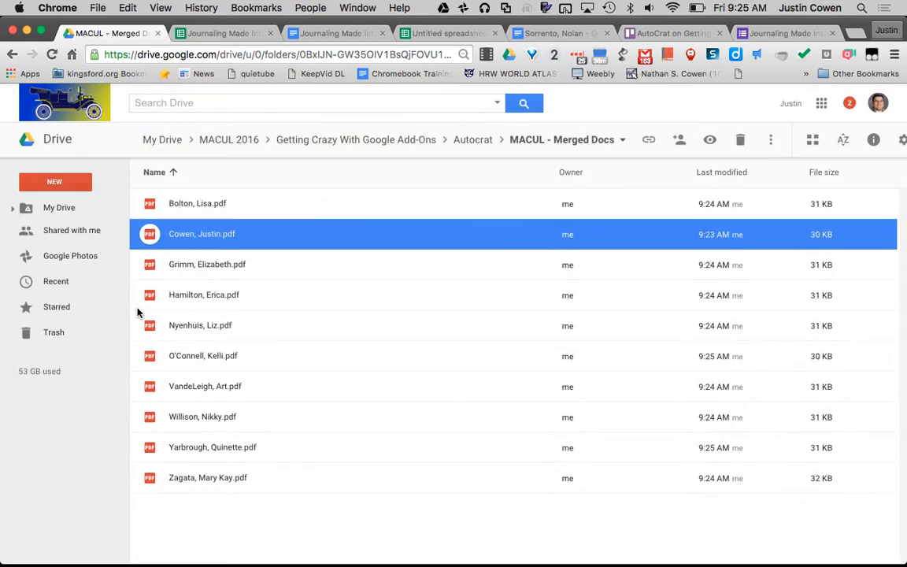
Open Gmail in a new browser tab and read the "AutoCrat Rocks" email with its PDF attachment
{"action": "left_click", "coordinate": [854, 34]}
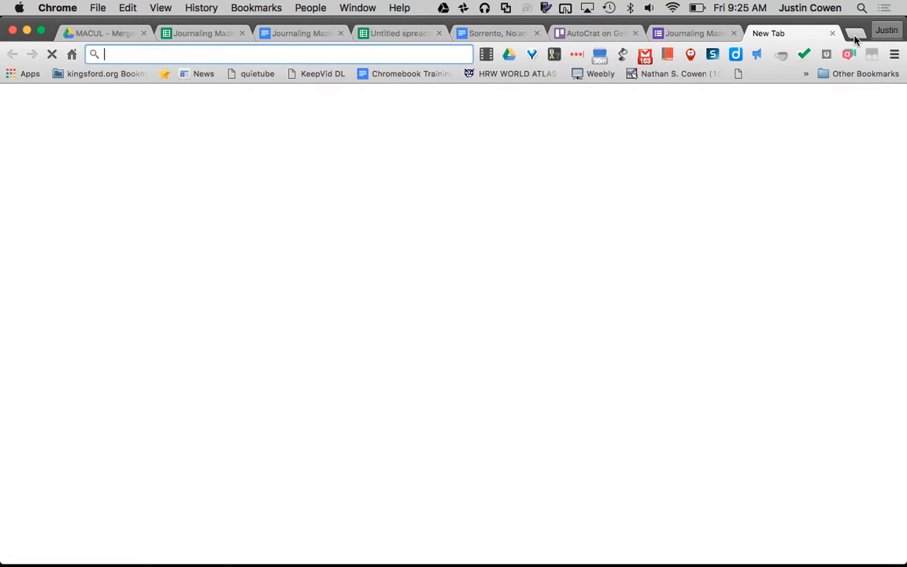
{"action": "type", "text": "mail"}
{"action": "key", "text": "Return"}
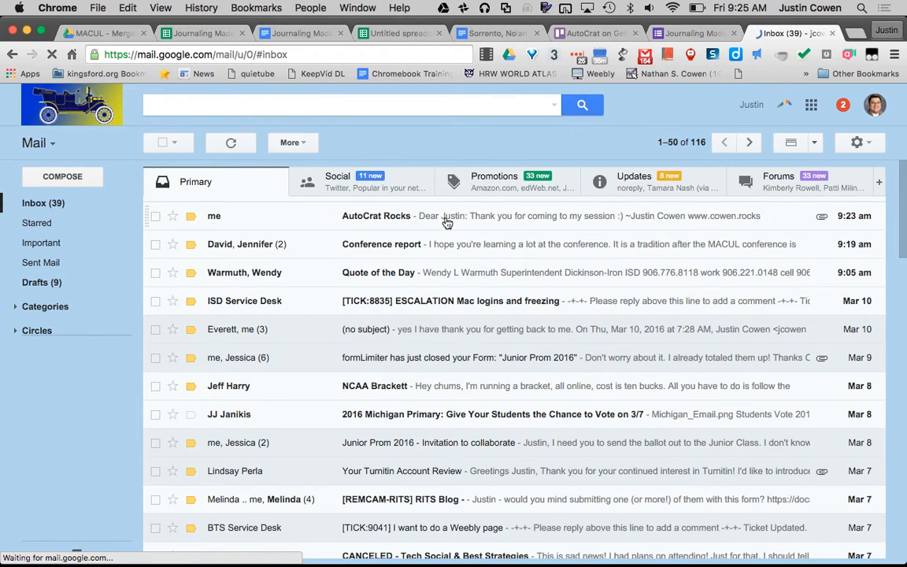
{"action": "left_click", "coordinate": [335, 218]}
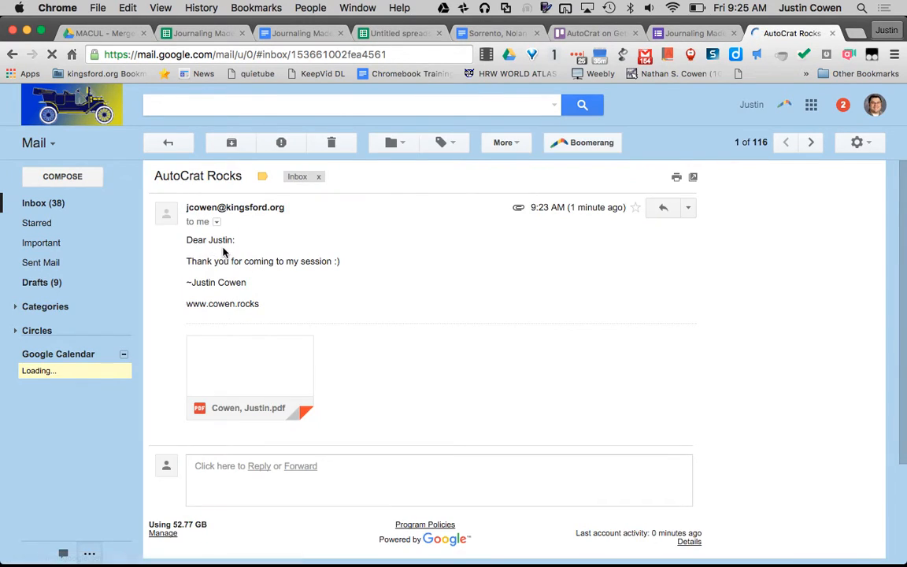
{"action": "left_click", "coordinate": [248, 373]}
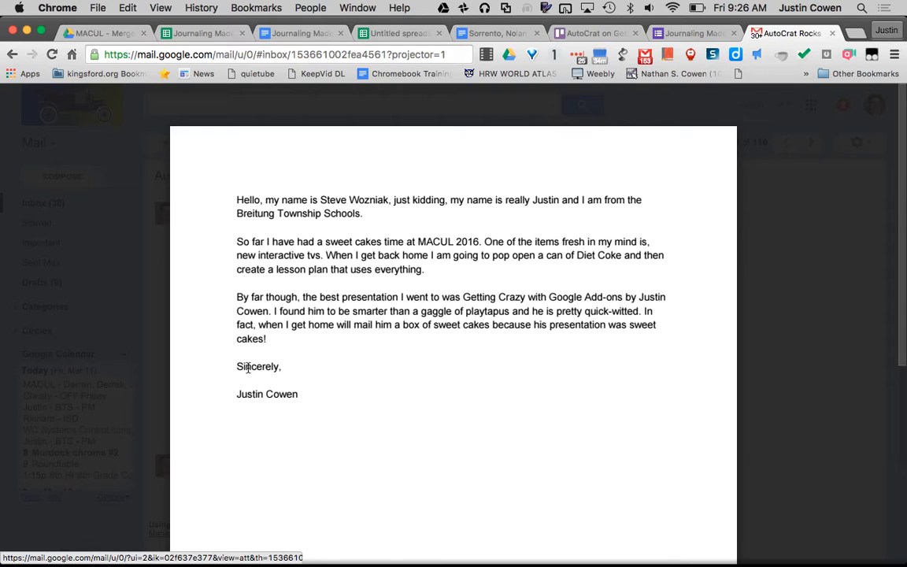
{"action": "left_click", "coordinate": [853, 278]}
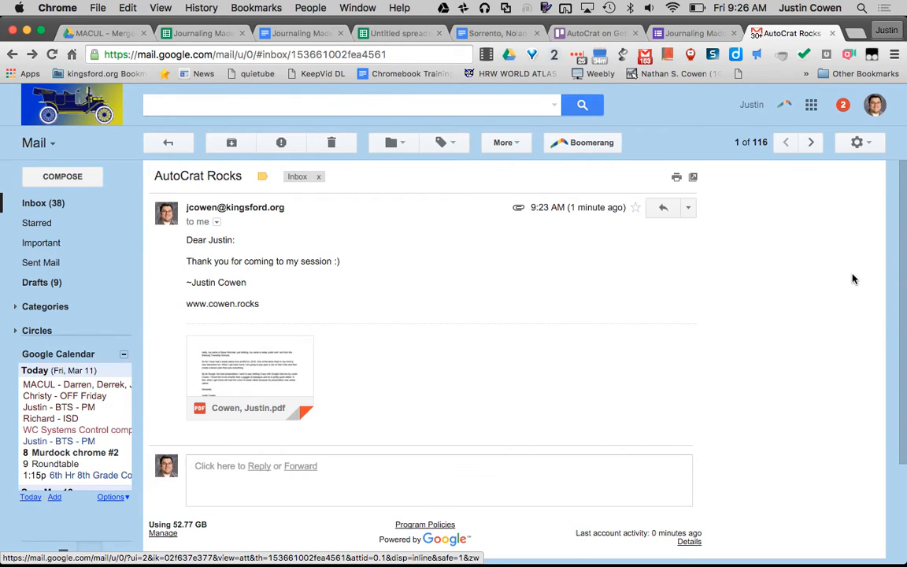
Return to the response spreadsheet and look over the installed add-ons, including Mapping Sheets and Power Tools
{"action": "left_click", "coordinate": [171, 33]}
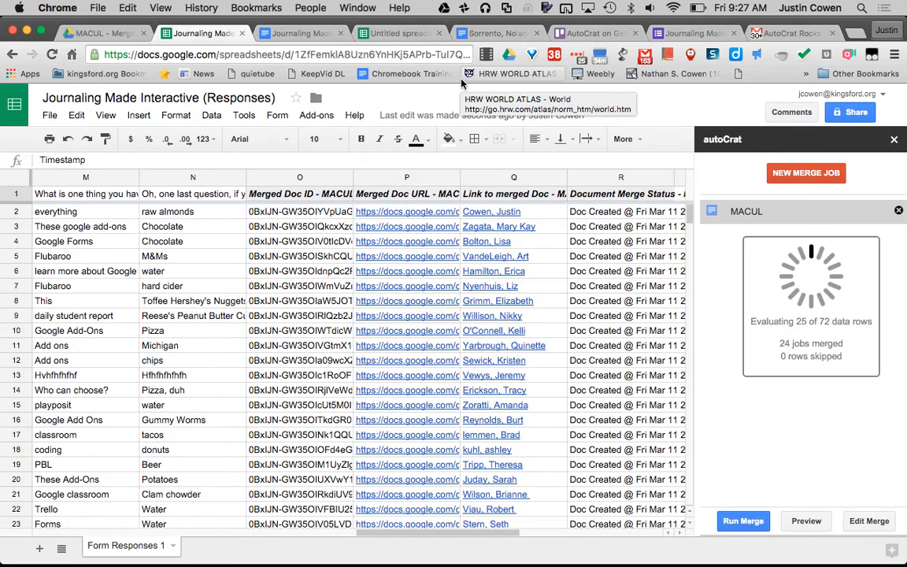
{"action": "left_click", "coordinate": [316, 116]}
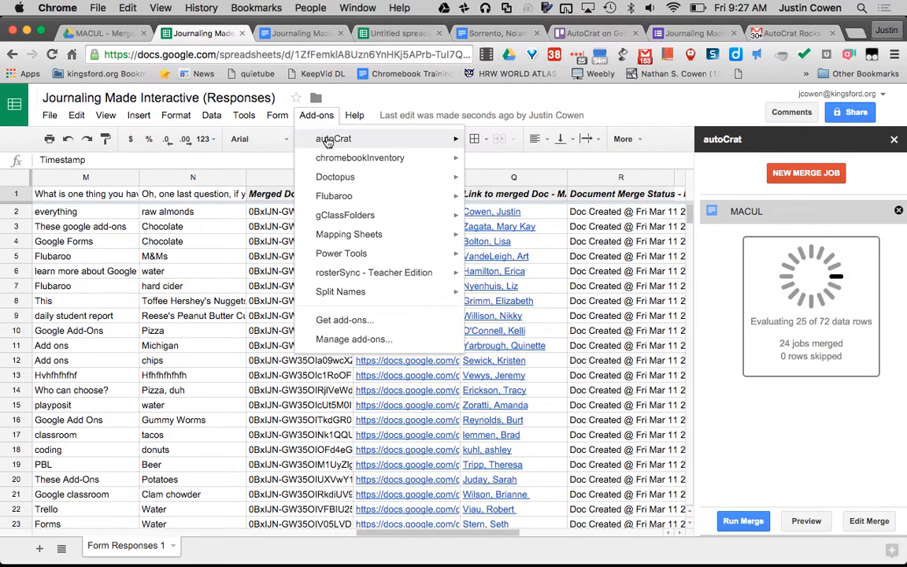
{"action": "mouse_move", "coordinate": [337, 202]}
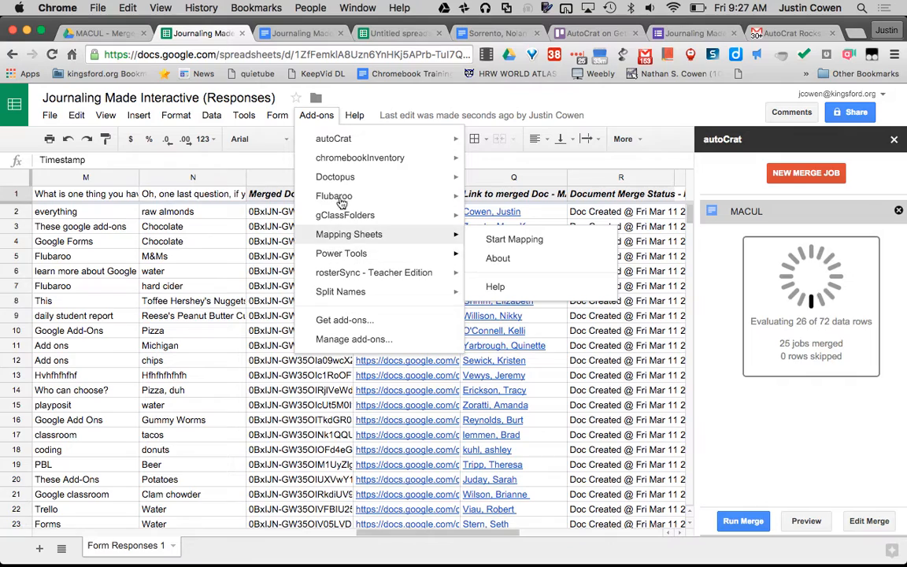
{"action": "mouse_move", "coordinate": [347, 253]}
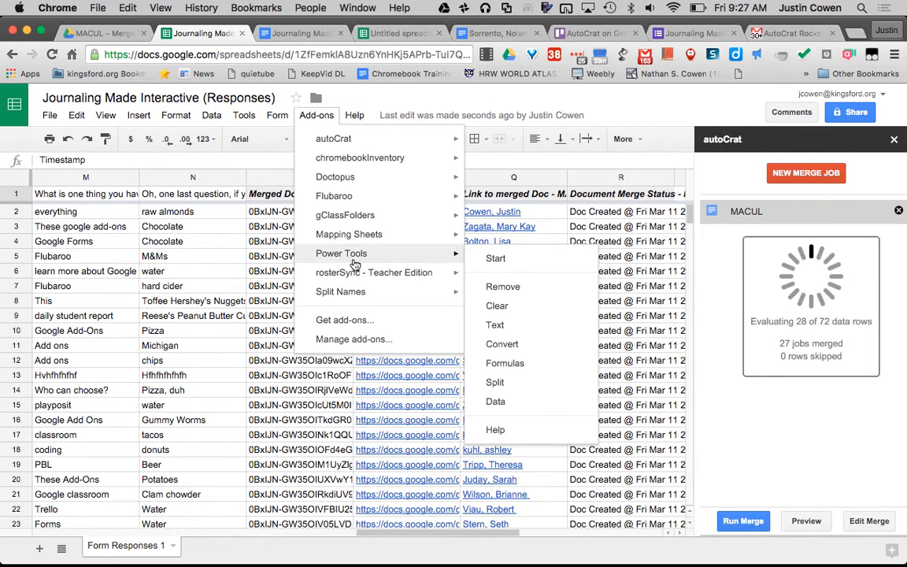
{"action": "left_click", "coordinate": [532, 81]}
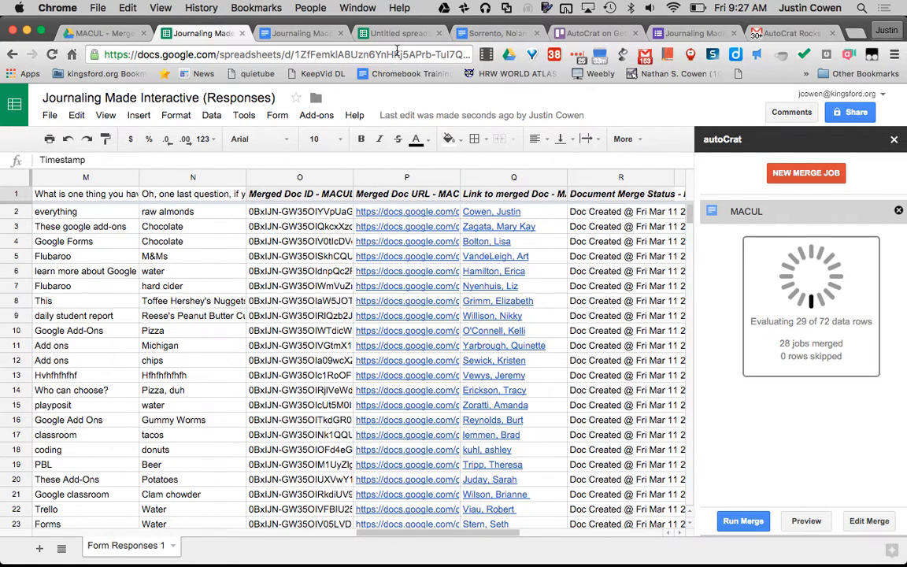
On the Trello board, move the AutoCrat card to Bring Back With You and the Mapping Sheets card to Learning
{"action": "left_click", "coordinate": [594, 33]}
{"action": "left_click", "coordinate": [795, 459]}
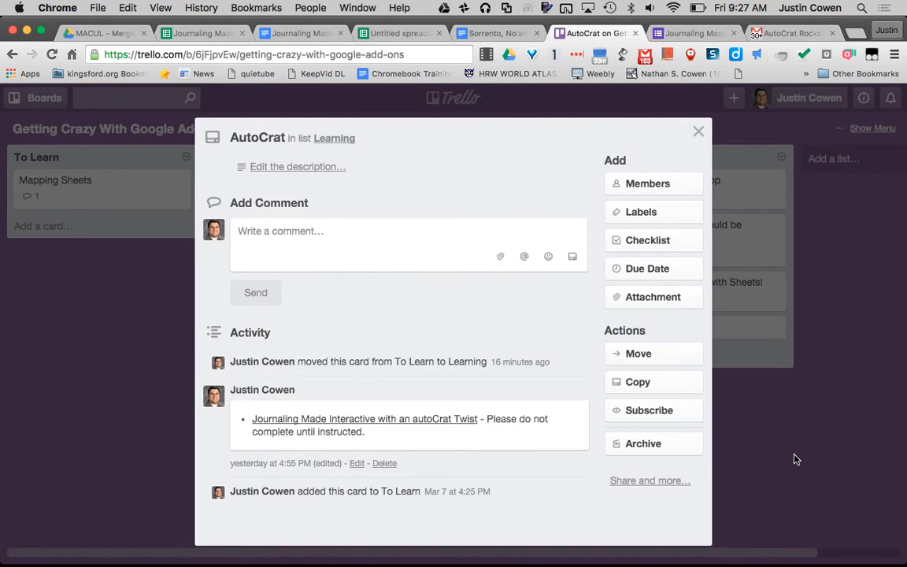
{"action": "left_click_drag", "start_coordinate": [315, 196], "coordinate": [465, 225]}
{"action": "left_click_drag", "start_coordinate": [67, 191], "coordinate": [261, 208]}
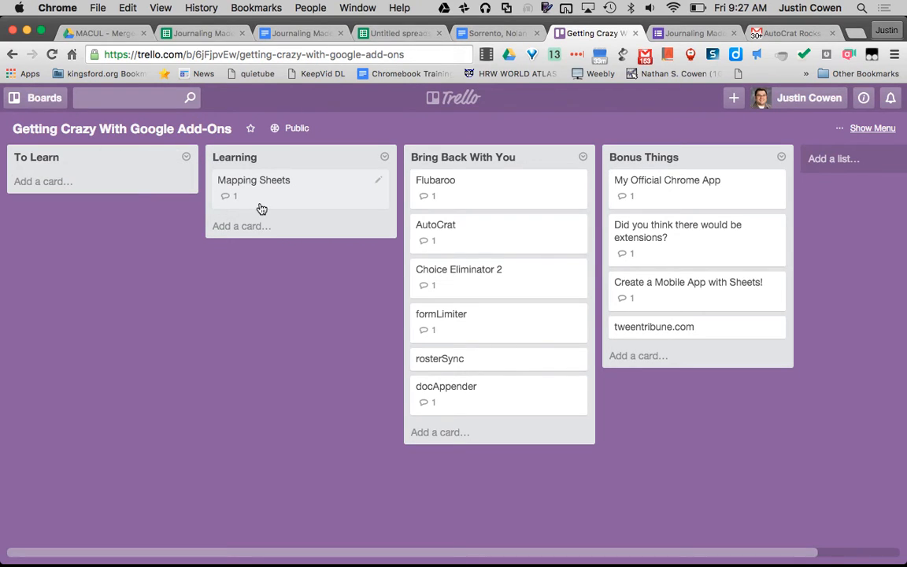
Open the "Where Are Ya From?" form linked on the Mapping Sheets card
{"action": "left_click", "coordinate": [261, 206]}
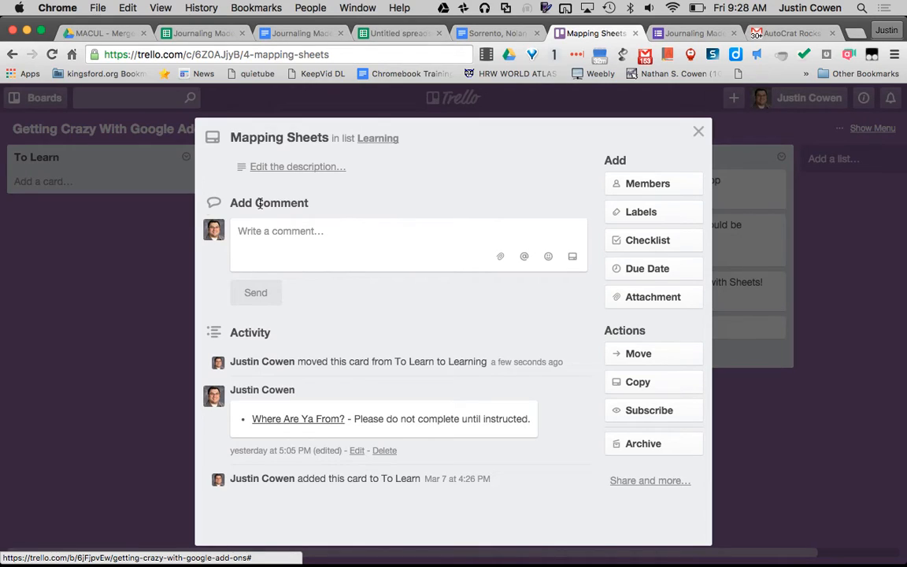
{"action": "left_click", "coordinate": [297, 422]}
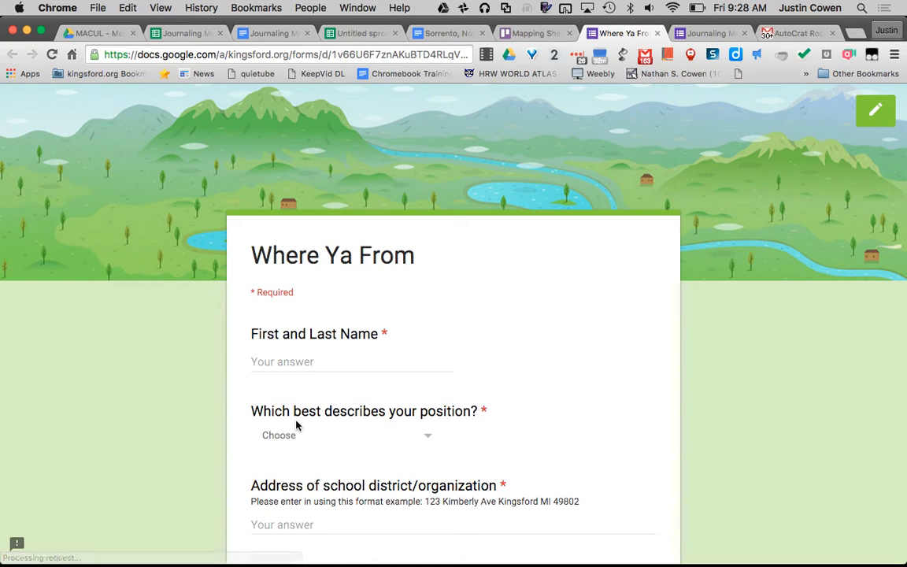
Enter the respondent's first and last name in the form and choose IT as the position
{"action": "scroll", "coordinate": [296, 425], "scroll_direction": "down", "scroll_amount": 2}
{"action": "left_click", "coordinate": [290, 293]}
{"action": "type", "text": "Justin Cowen"}
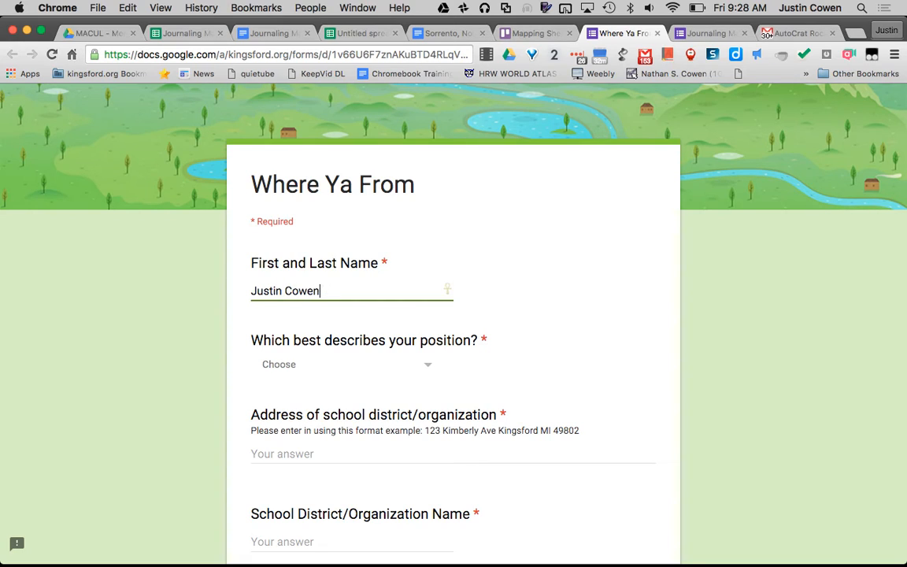
{"action": "left_click", "coordinate": [293, 376]}
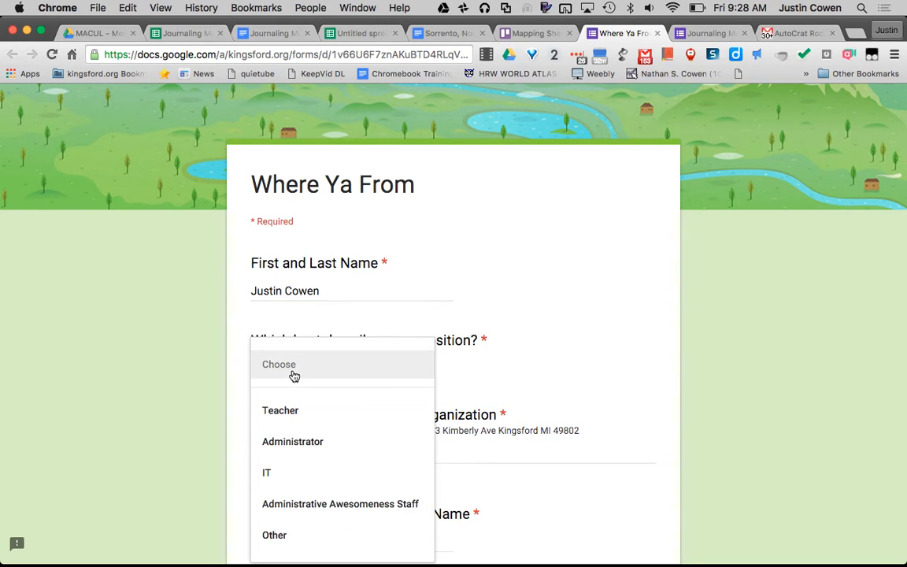
{"action": "left_click", "coordinate": [288, 473]}
{"action": "scroll", "coordinate": [235, 464], "scroll_direction": "down", "scroll_amount": 3}
Fill in the school district's full address in the format the form's example shows
{"action": "left_click", "coordinate": [333, 307]}
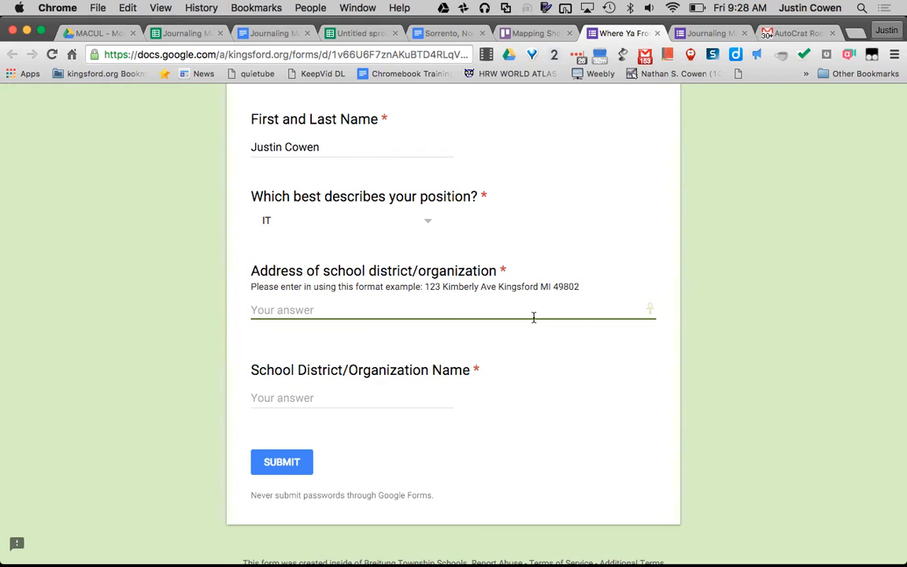
{"action": "type", "text": "2000 Pyle Drive Kingsfrod"}
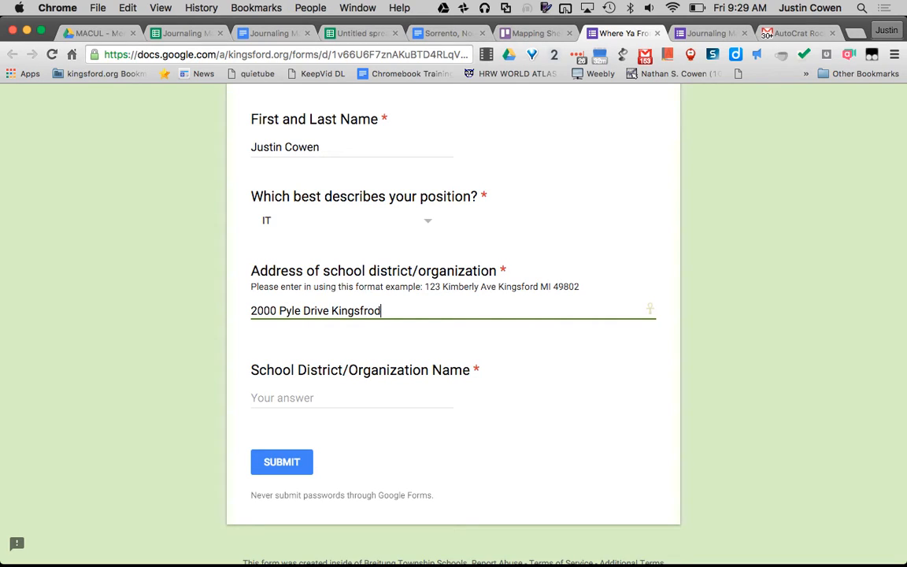
{"action": "key", "text": "BackSpace"}
{"action": "key", "text": "BackSpace"}
{"action": "key", "text": "BackSpace"}
{"action": "type", "text": "ord MI 49802"}
{"action": "scroll", "coordinate": [462, 364], "scroll_direction": "down", "scroll_amount": 1}
Enter Breitung Township Schools as the School District/Organization Name and submit the form
{"action": "left_click", "coordinate": [462, 364]}
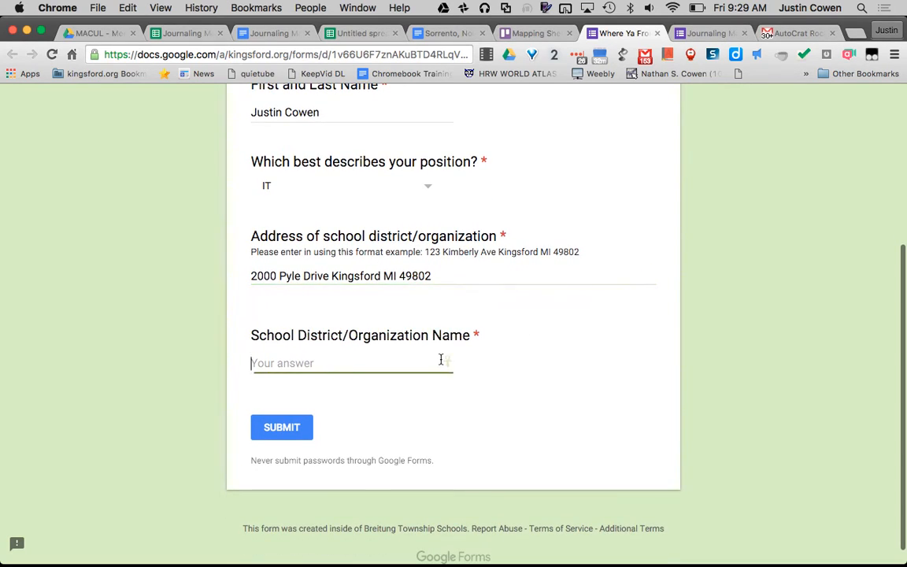
{"action": "type", "text": "Breitung Township Schools"}
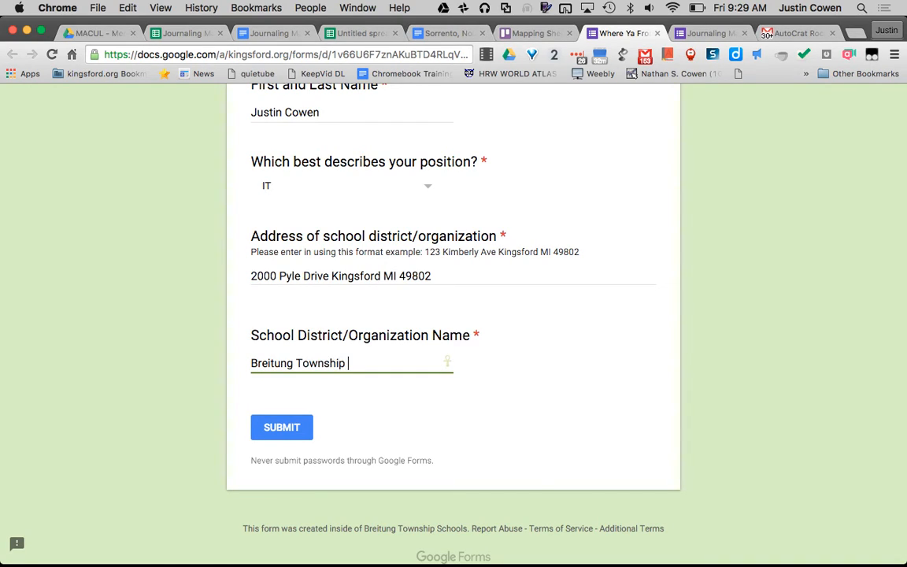
{"action": "left_click", "coordinate": [296, 428]}
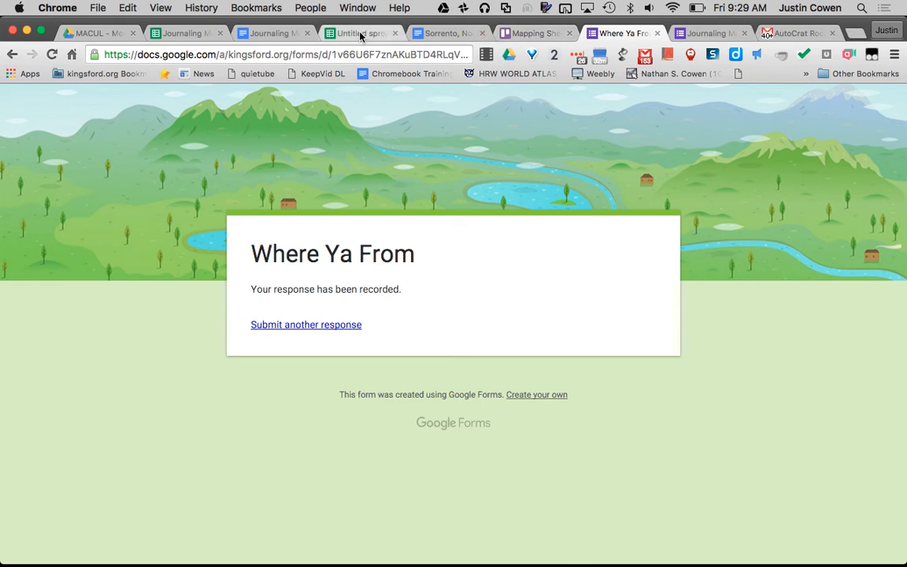
In Google Drive, go to the Mapping Sheets folder inside Getting Crazy With Google Add-Ons and open the Where Ya From (Responses) spreadsheet
{"action": "left_click", "coordinate": [96, 32]}
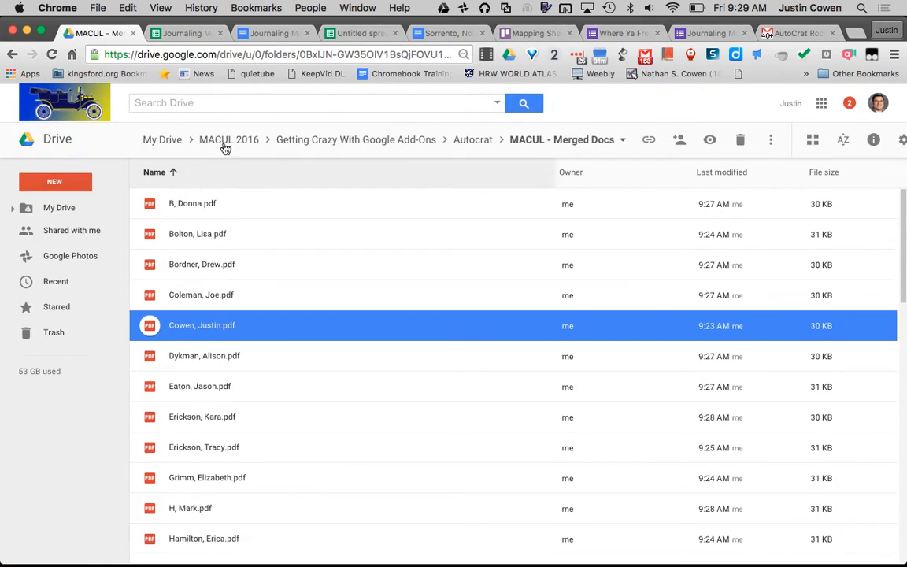
{"action": "left_click", "coordinate": [328, 145]}
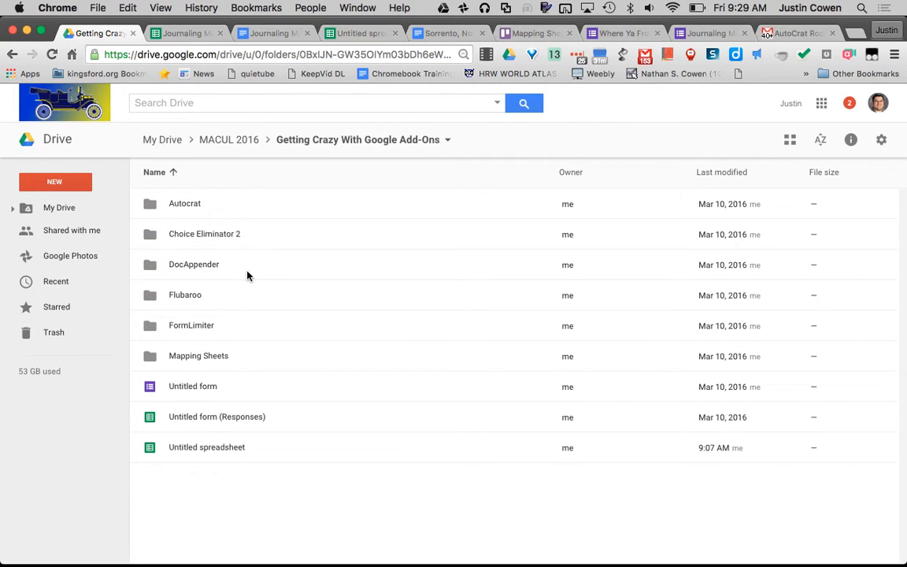
{"action": "left_click", "coordinate": [210, 358]}
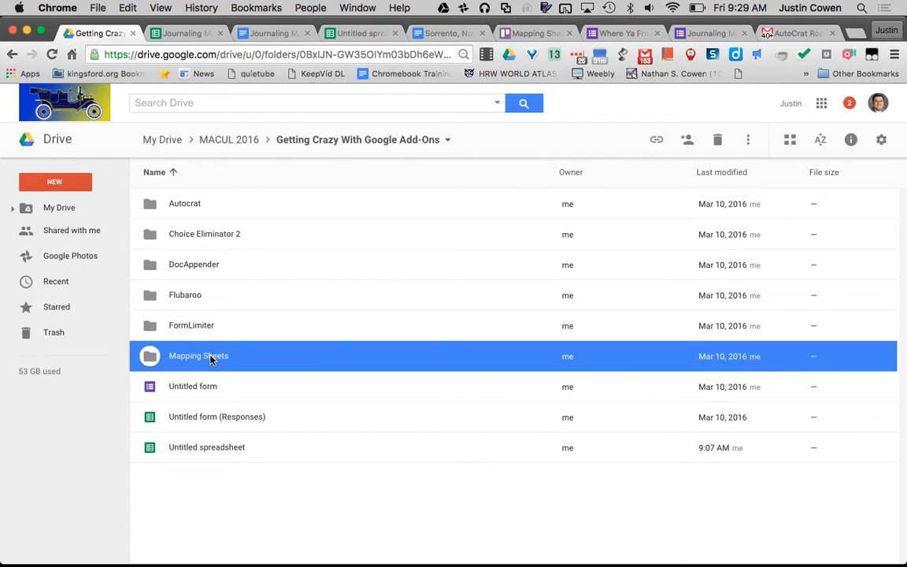
{"action": "double_click", "coordinate": [211, 358]}
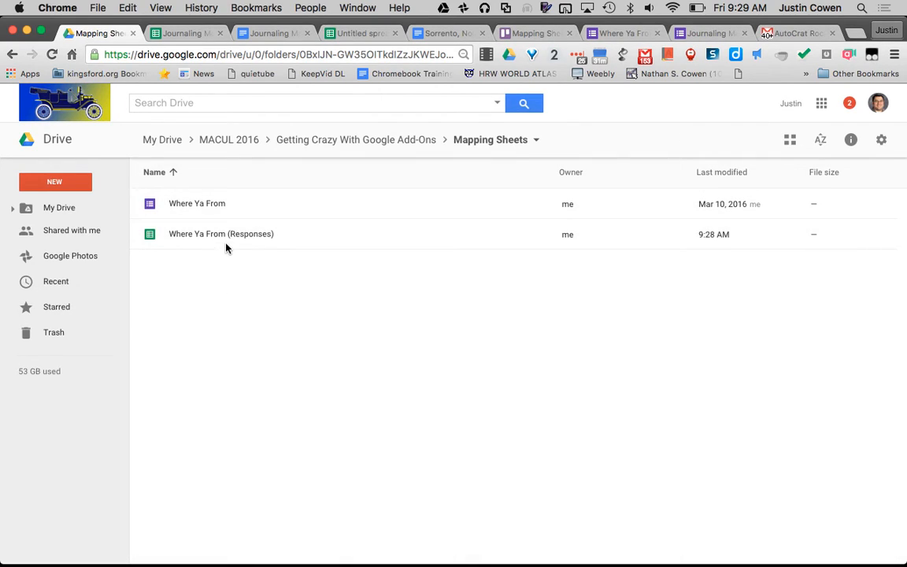
{"action": "double_click", "coordinate": [228, 245]}
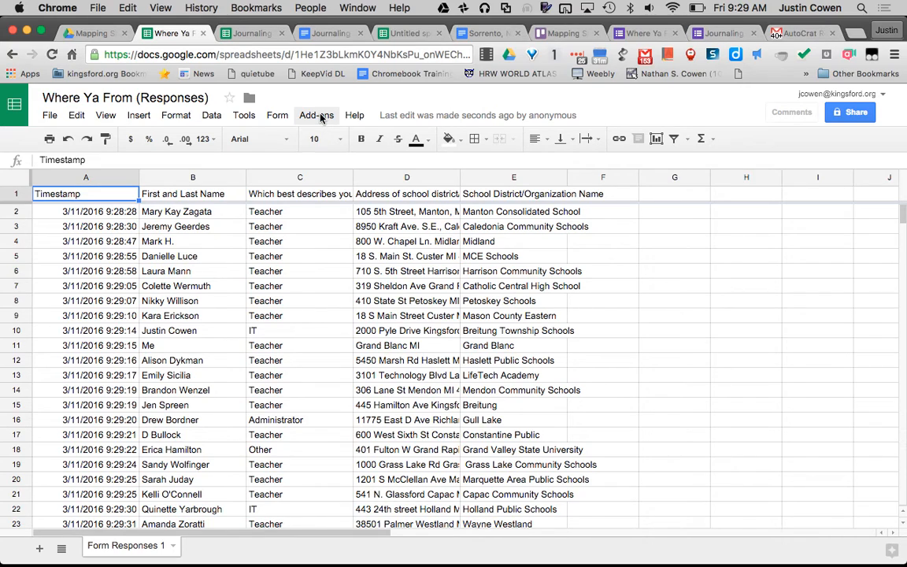
Reload the responses spreadsheet and start mapping with the Mapping Sheets add-on
{"action": "key", "text": "super+r"}
{"action": "left_click", "coordinate": [316, 115]}
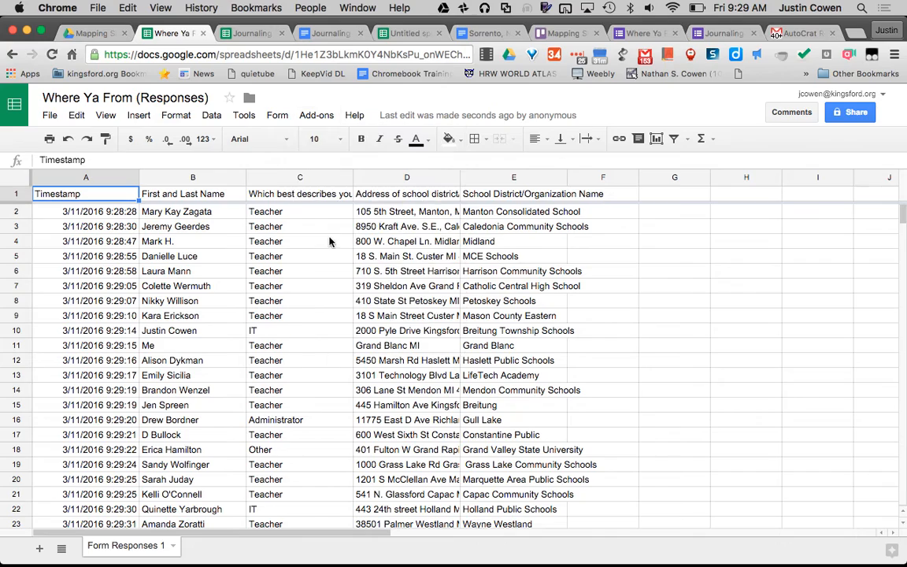
{"action": "left_click", "coordinate": [329, 118]}
{"action": "mouse_move", "coordinate": [351, 240]}
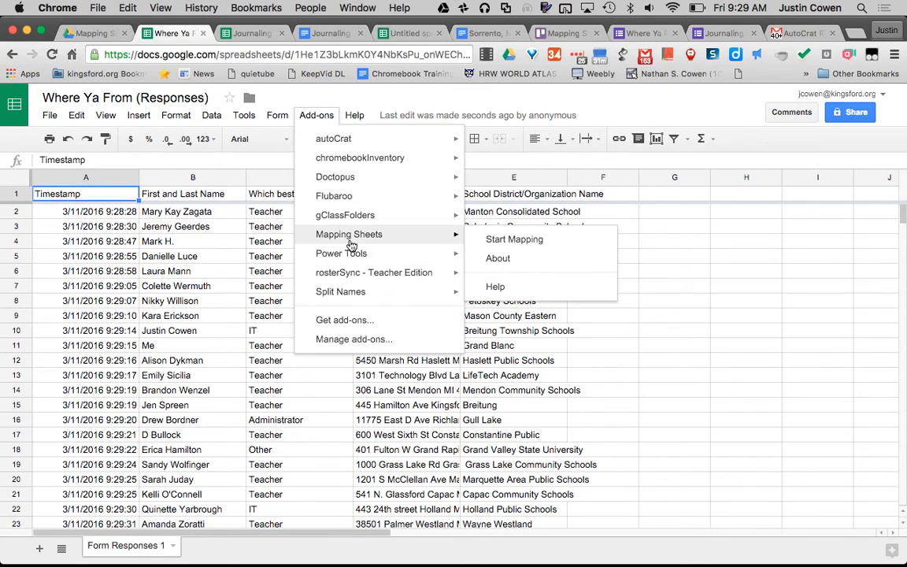
{"action": "left_click", "coordinate": [483, 240]}
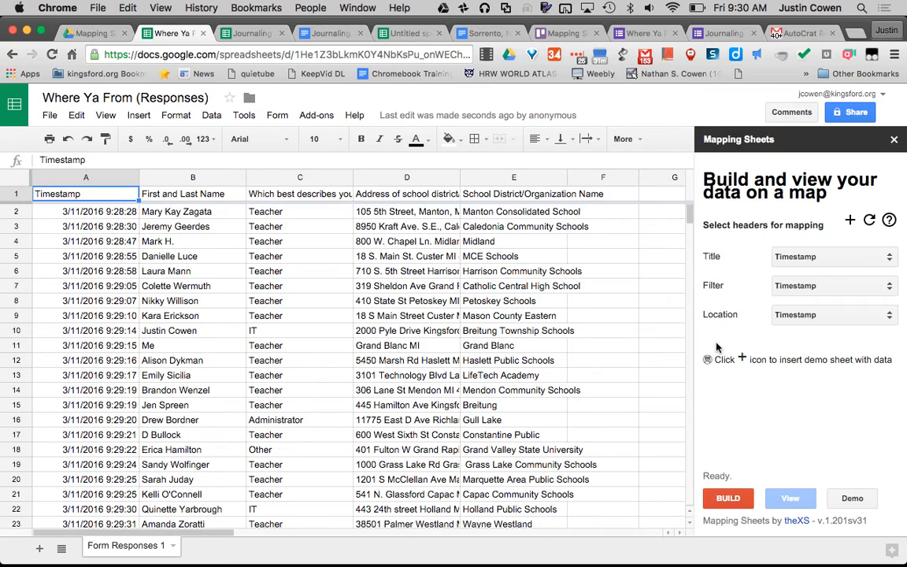
Build and view a map using First and Last Name as title, Which best describes your position? as filter and Address of school district/organization as location
{"action": "left_click", "coordinate": [779, 257]}
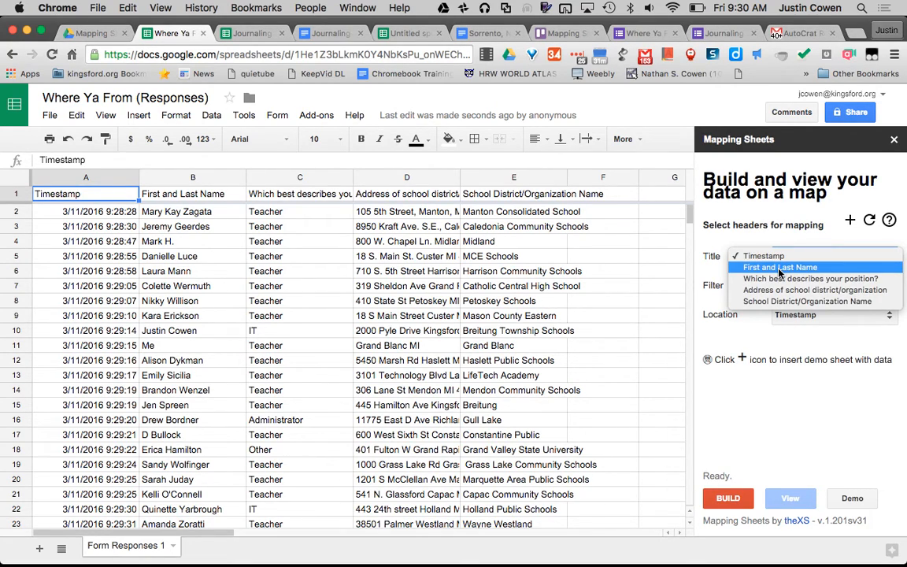
{"action": "left_click", "coordinate": [780, 269]}
{"action": "left_click", "coordinate": [783, 286]}
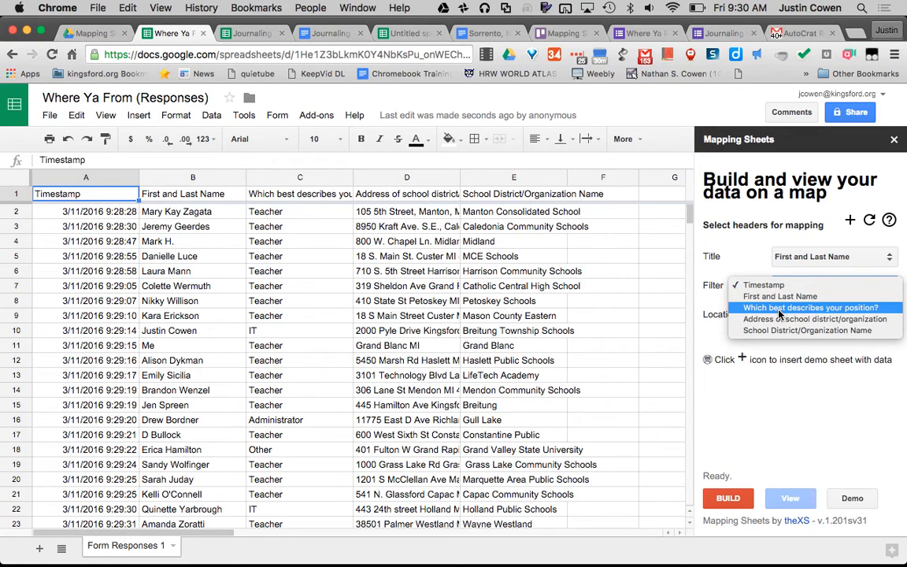
{"action": "left_click", "coordinate": [783, 308]}
{"action": "left_click", "coordinate": [783, 314]}
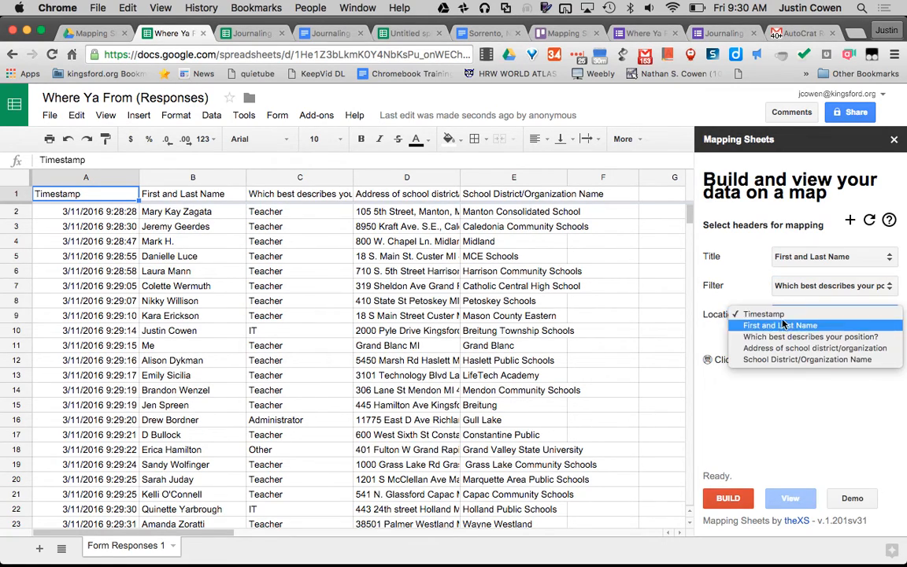
{"action": "left_click", "coordinate": [787, 348]}
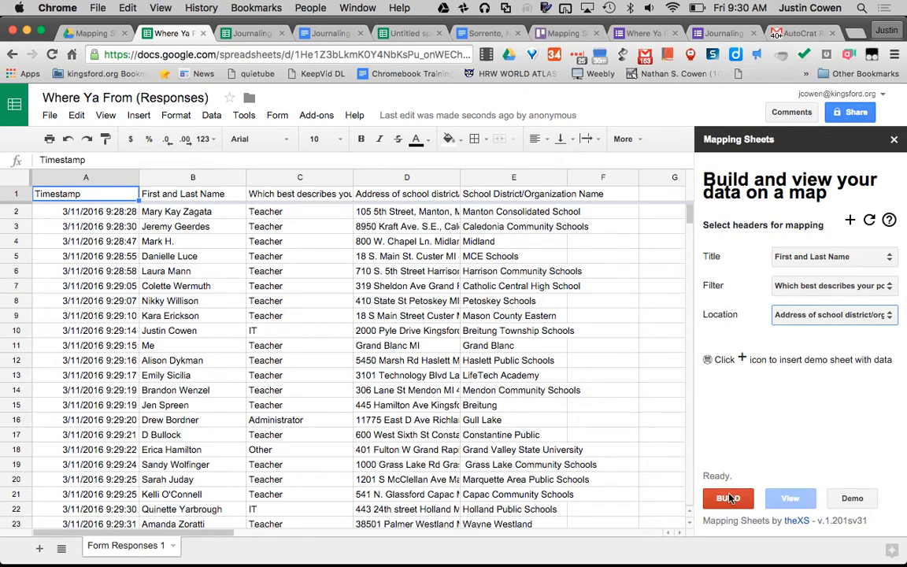
{"action": "left_click", "coordinate": [729, 497]}
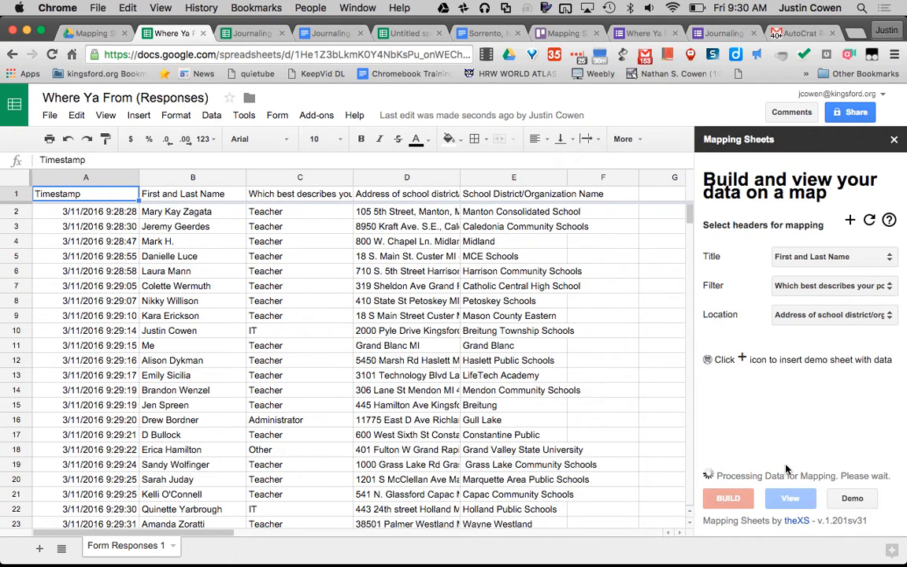
{"action": "left_click", "coordinate": [790, 498]}
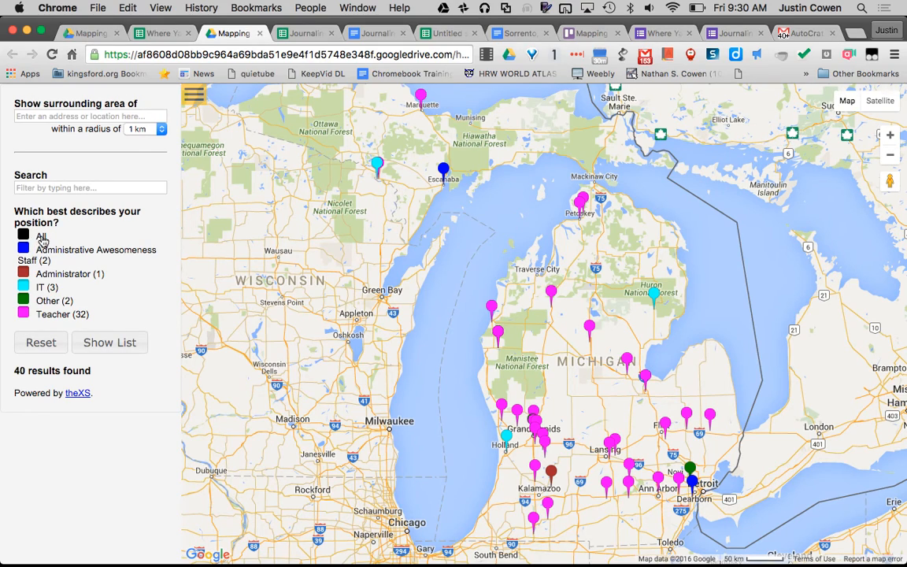
Switch the Administrator category off and on again on the map, and examine the details of the Administrator pin near Kalamazoo
{"action": "left_click", "coordinate": [71, 277]}
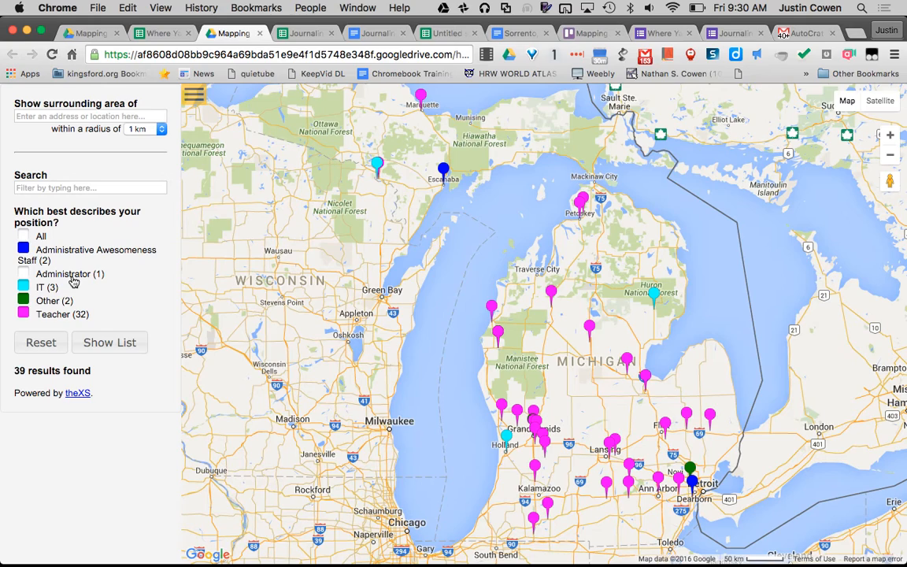
{"action": "left_click", "coordinate": [75, 277]}
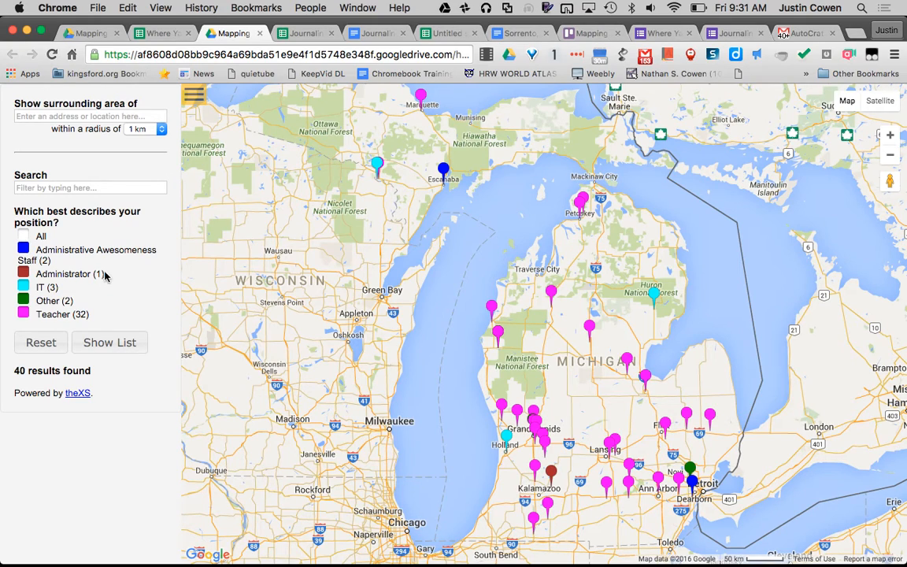
{"action": "left_click", "coordinate": [553, 475]}
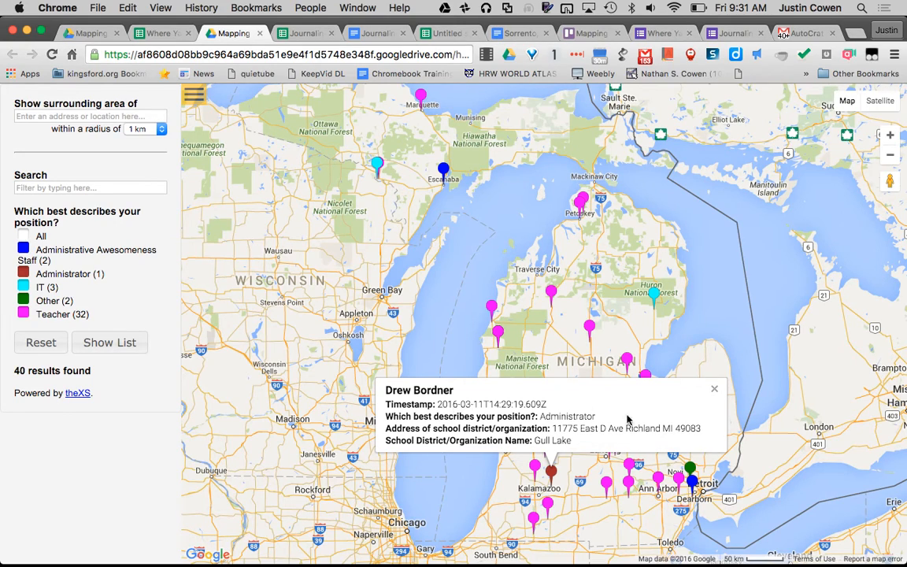
{"action": "left_click", "coordinate": [713, 388]}
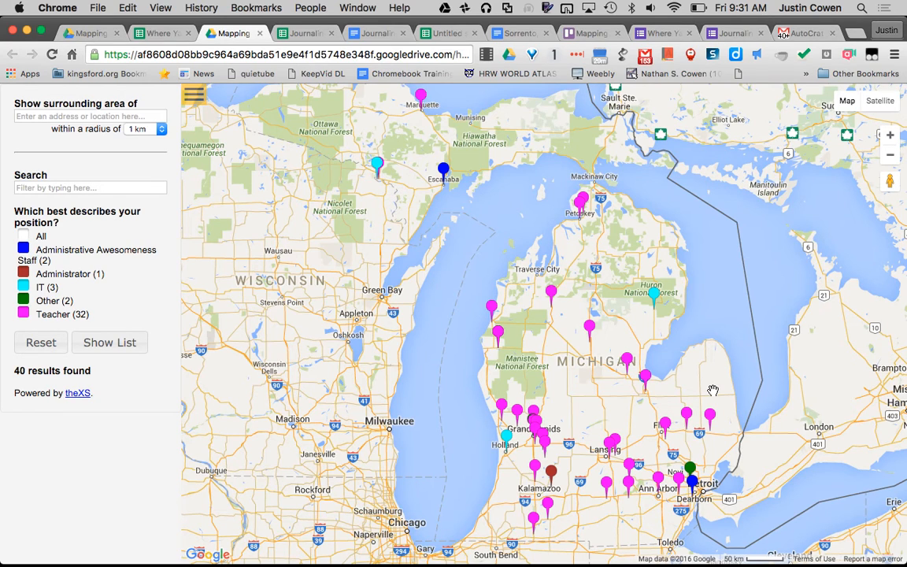
{"action": "left_click_drag", "start_coordinate": [798, 349], "coordinate": [771, 344]}
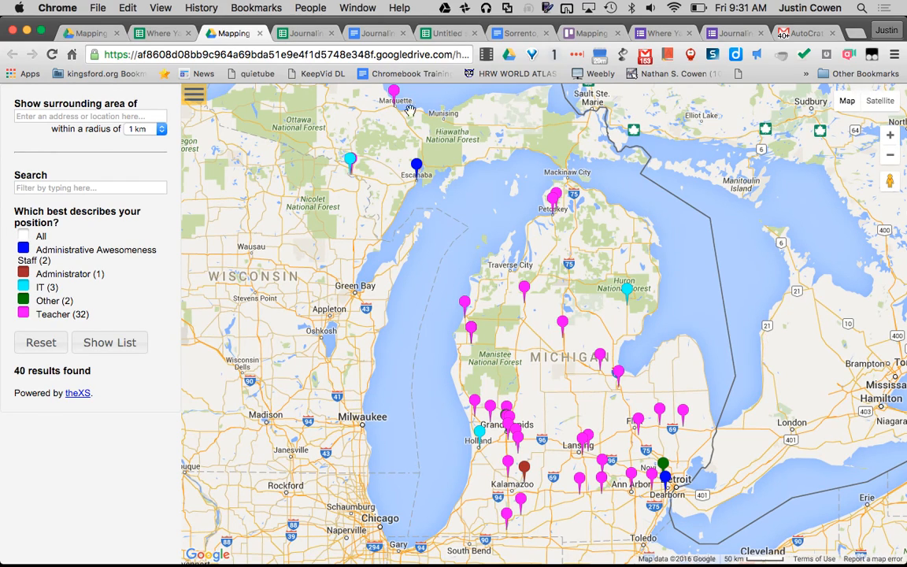
Minimize the browser window showing the response map
{"action": "left_click", "coordinate": [27, 32]}
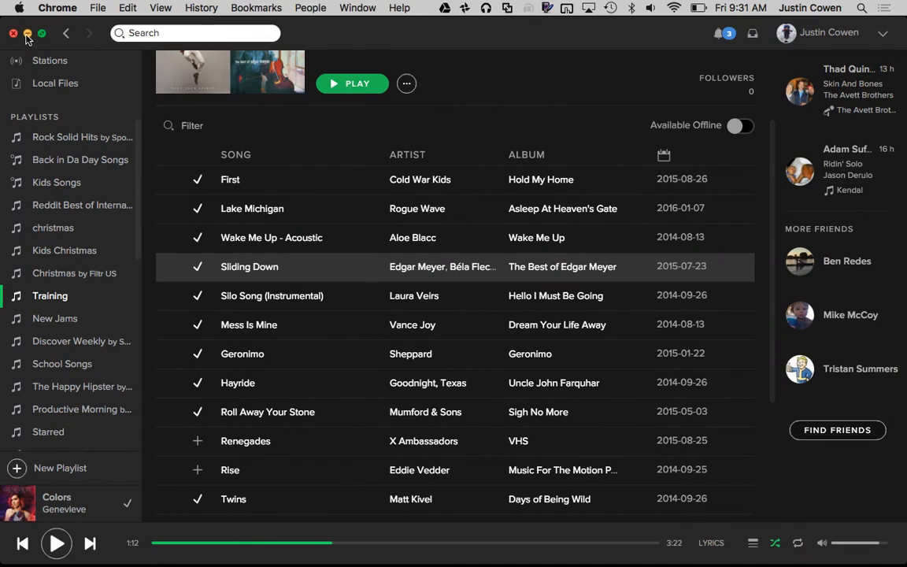